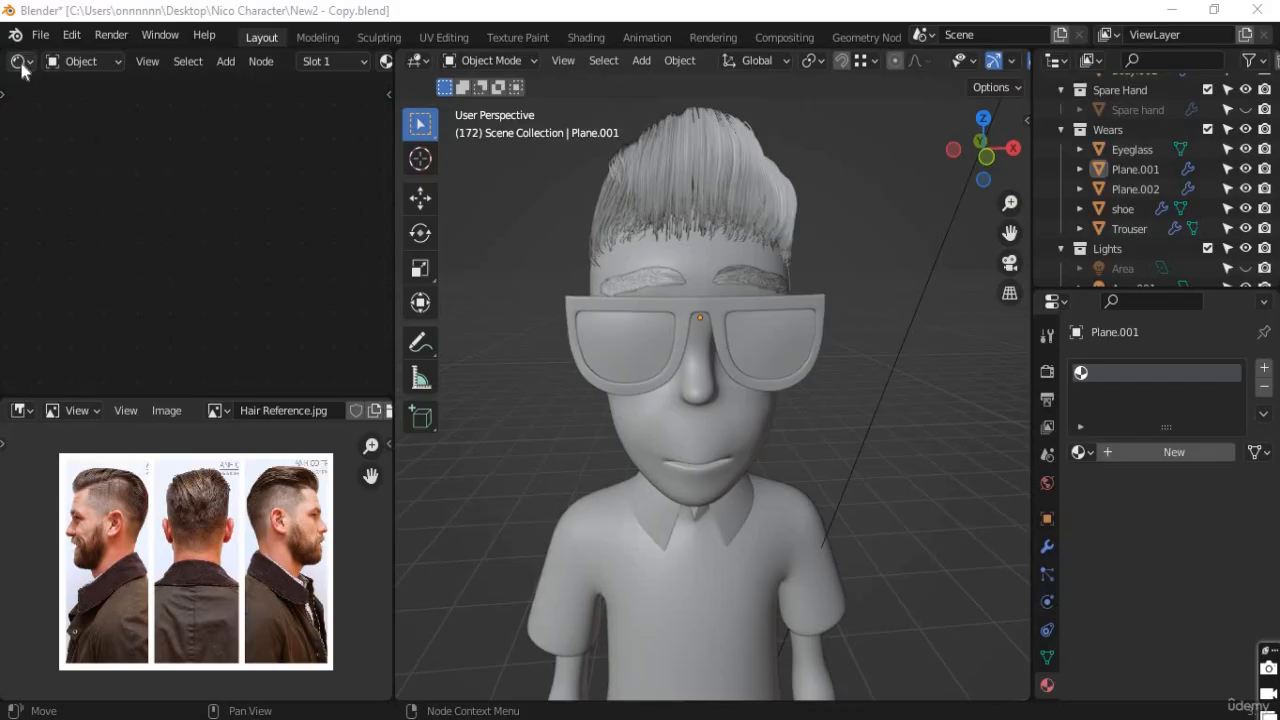
# Set the area above the hair reference to the Shader Editor and enlarge the reference photo around its back and side-profile views
pyautogui.click(20, 61)
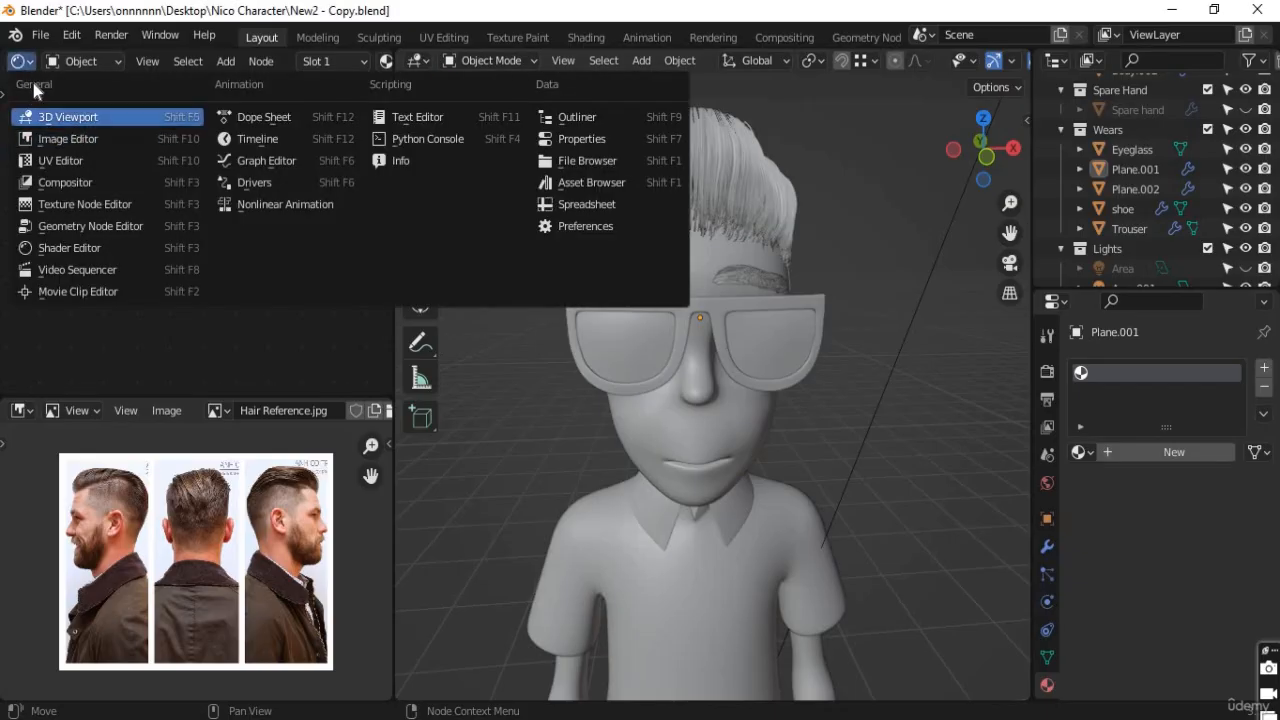
pyautogui.click(88, 247)
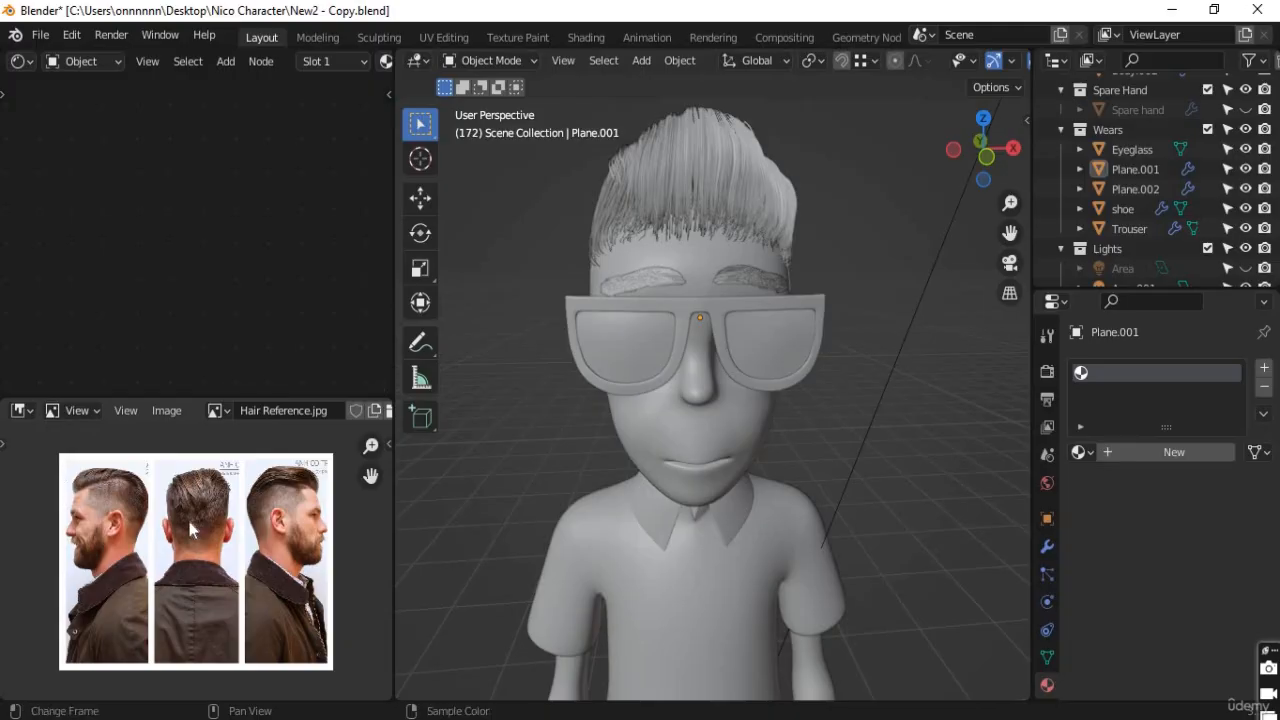
pyautogui.moveTo(183, 524)
pyautogui.mouseDown(button='middle')
pyautogui.moveTo(115, 496)
pyautogui.moveTo(217, 541)
pyautogui.moveTo(175, 515)
pyautogui.mouseUp(button='middle')
pyautogui.scroll(4, 175, 516)
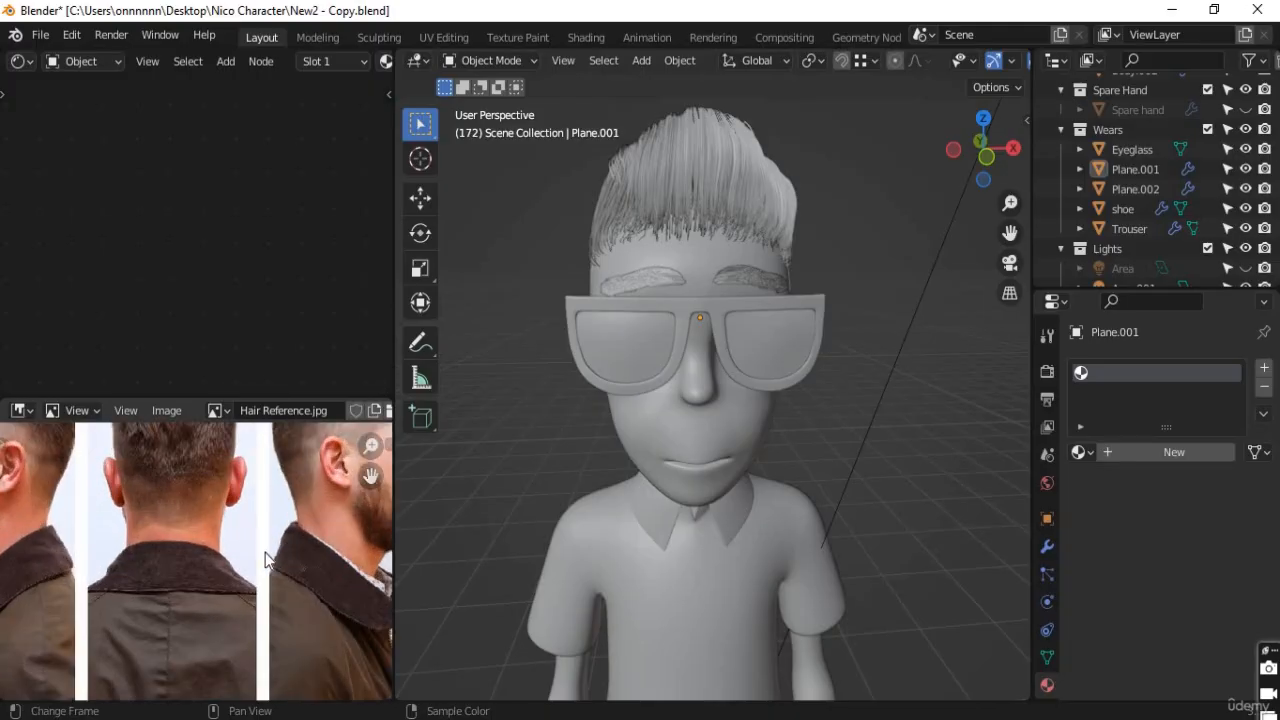
pyautogui.moveTo(317, 527); pyautogui.dragTo(134, 588, button='middle')
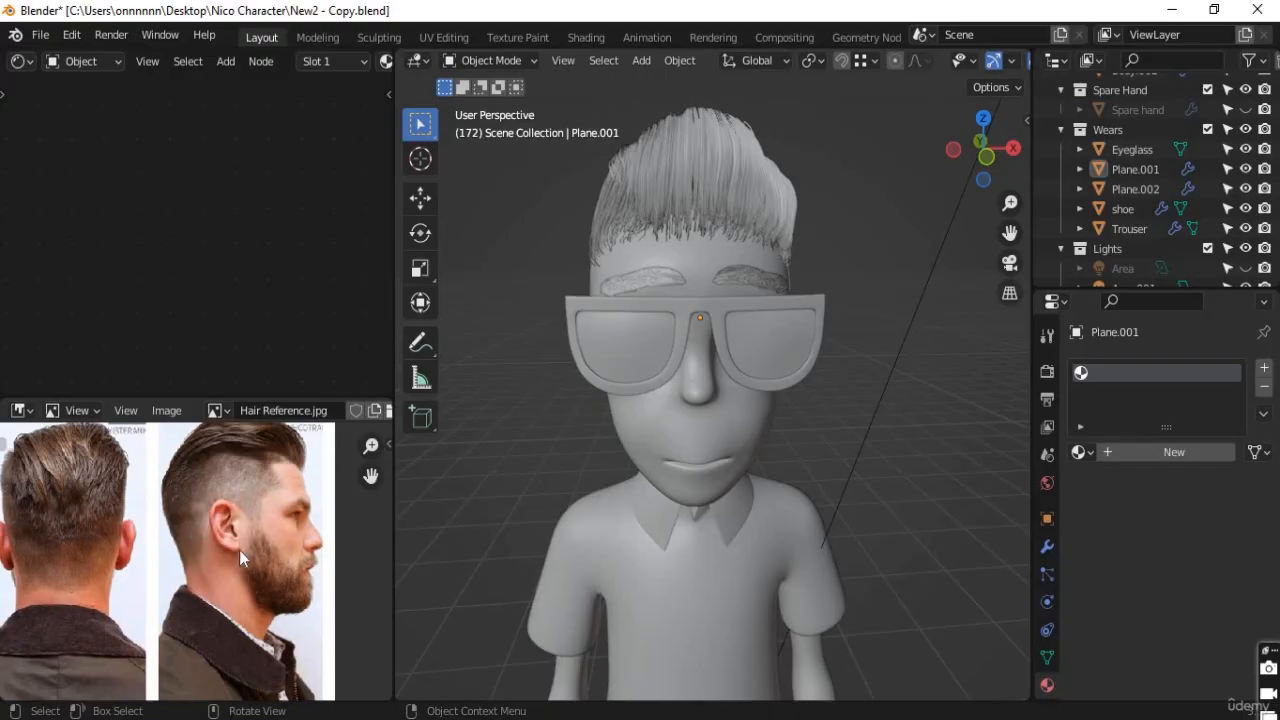
pyautogui.scroll(1, 252, 518)
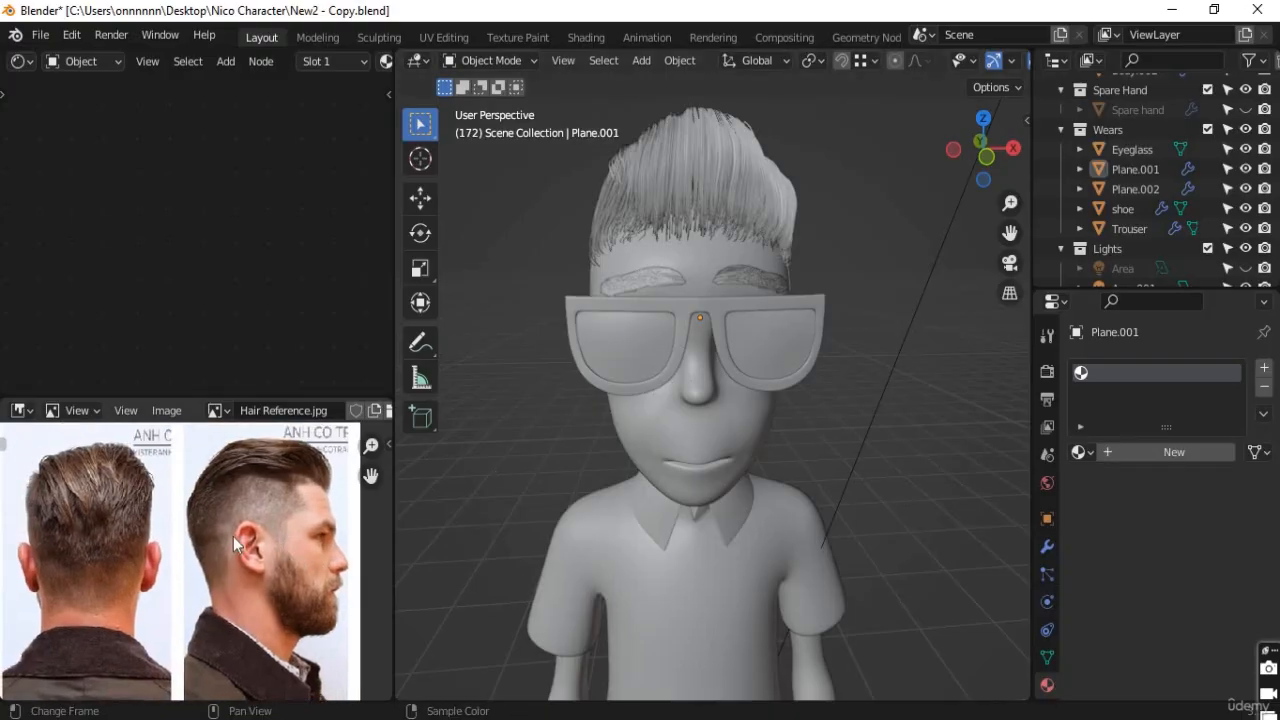
pyautogui.moveTo(233, 536); pyautogui.dragTo(233, 553, button='middle')
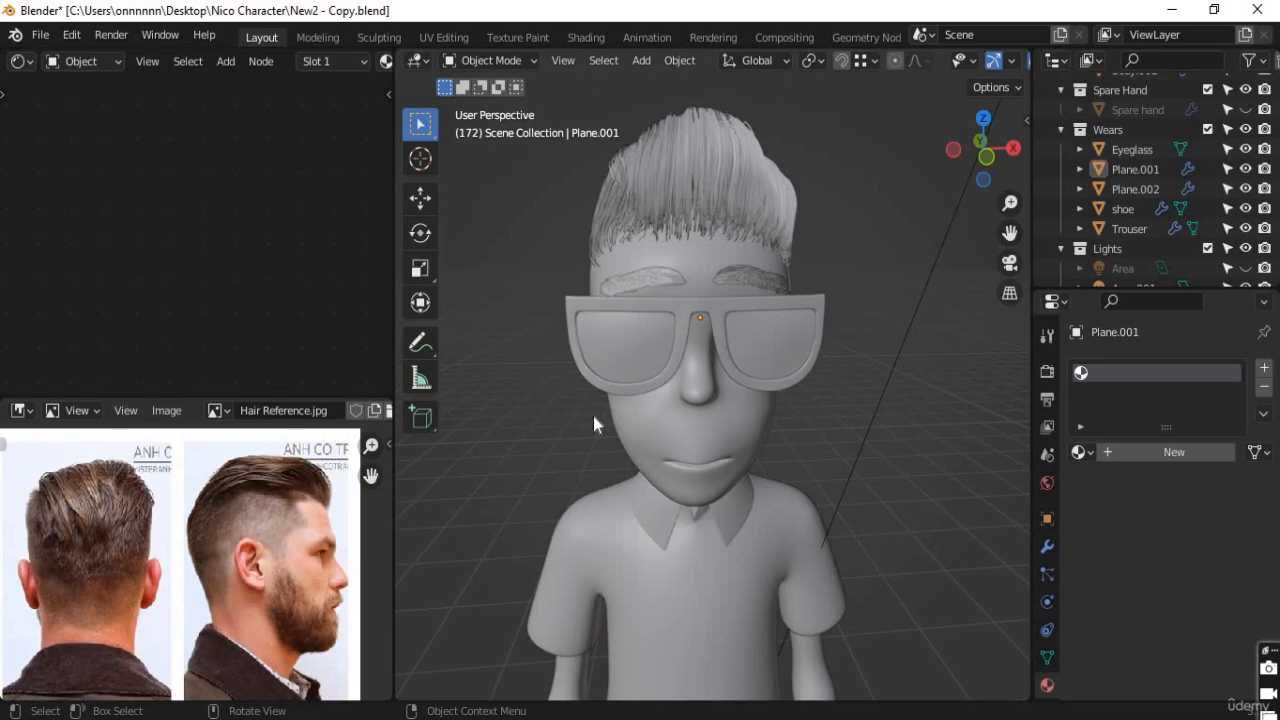
# Select the character's head and create a new material named Skin in its empty material slot
pyautogui.moveTo(612, 422); pyautogui.dragTo(660, 428, button='middle')
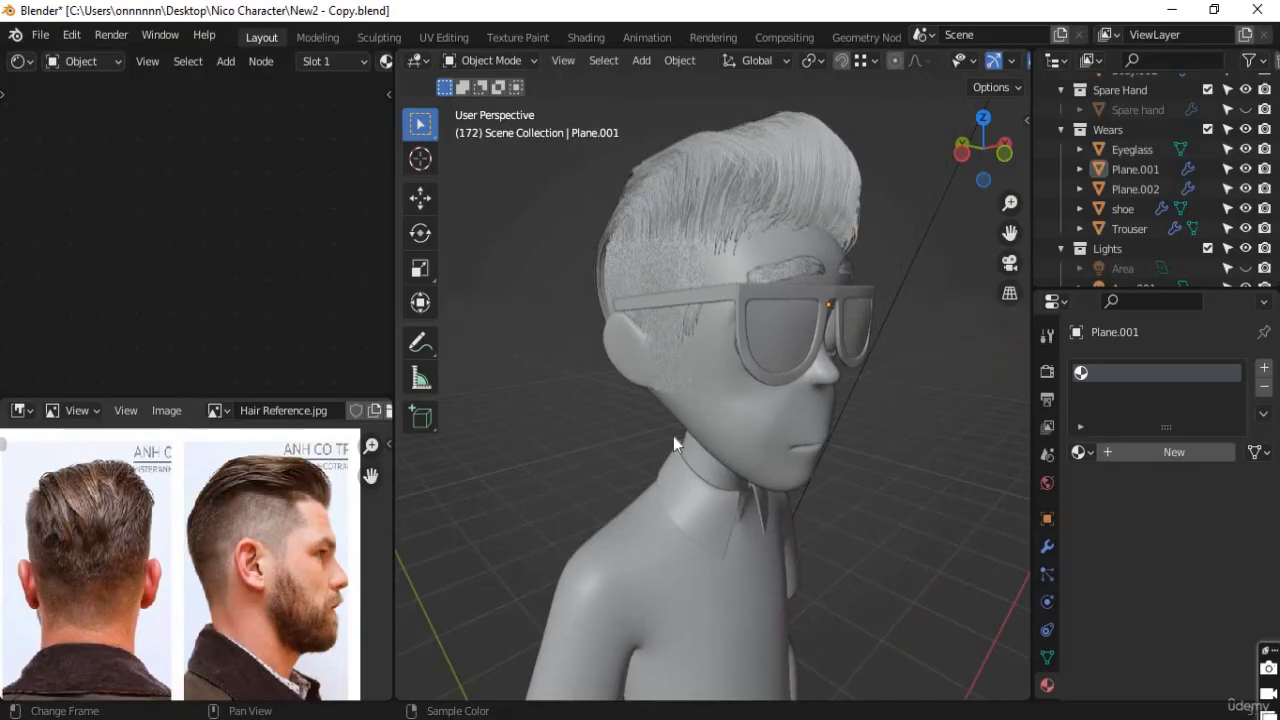
pyautogui.moveTo(526, 431); pyautogui.dragTo(760, 420, button='middle')
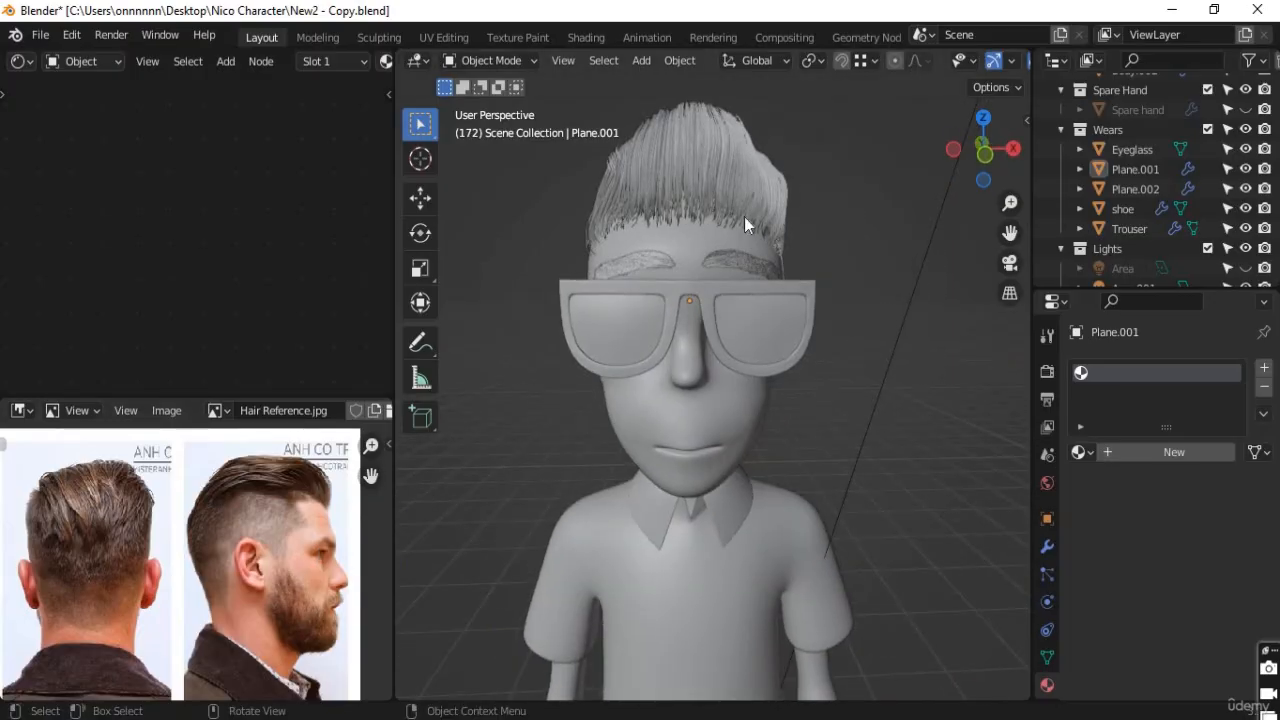
pyautogui.moveTo(805, 471); pyautogui.dragTo(838, 326, button='middle')
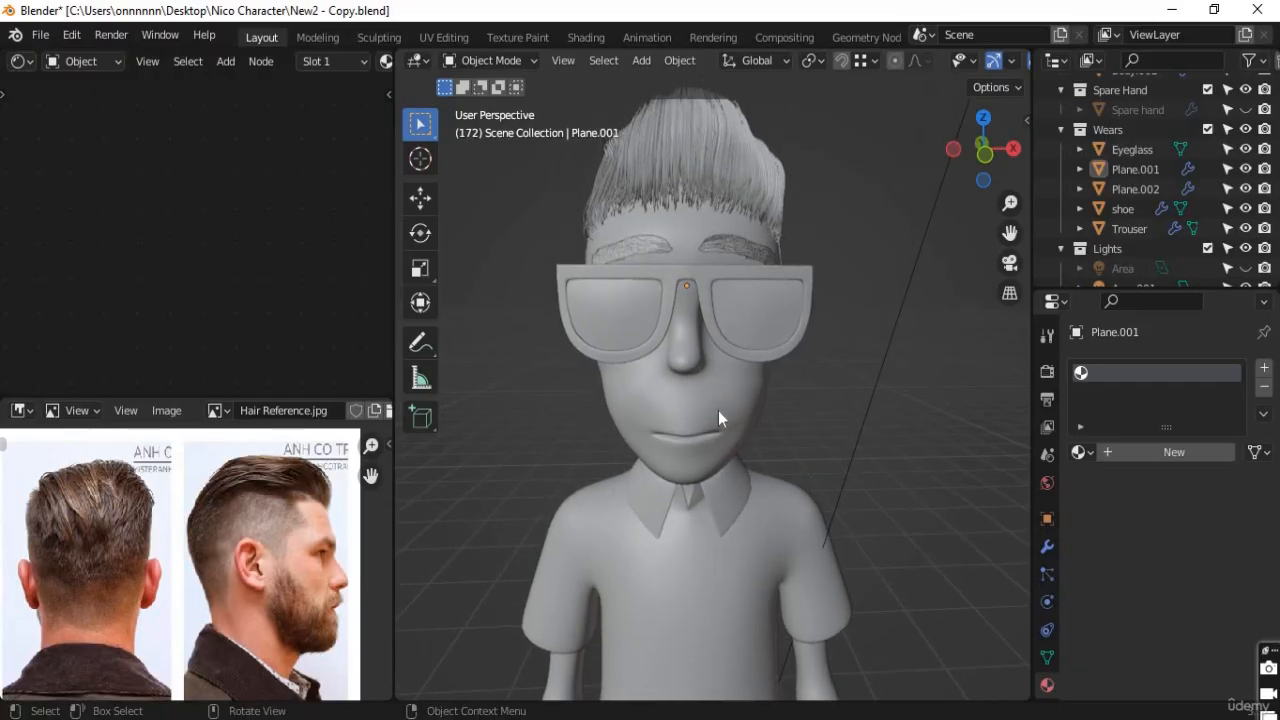
pyautogui.moveTo(831, 404); pyautogui.dragTo(861, 402, button='middle')
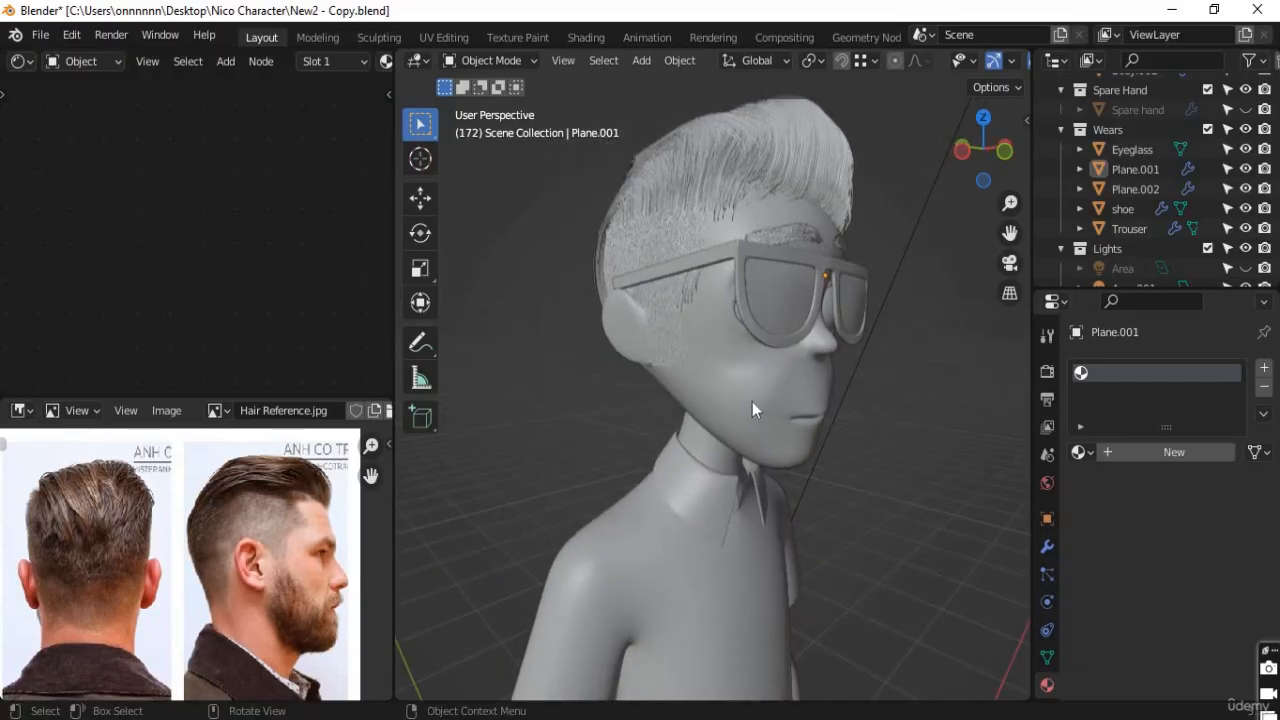
pyautogui.click(749, 398)
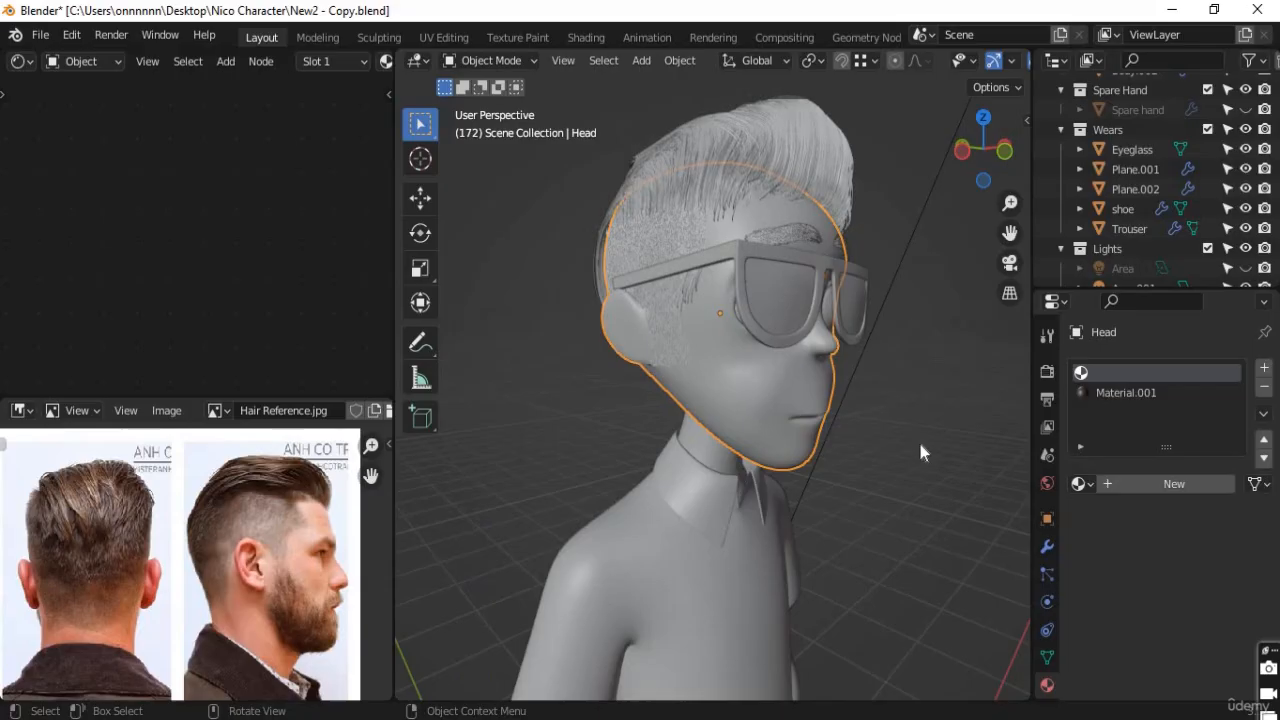
pyautogui.moveTo(918, 438); pyautogui.dragTo(803, 444, button='middle')
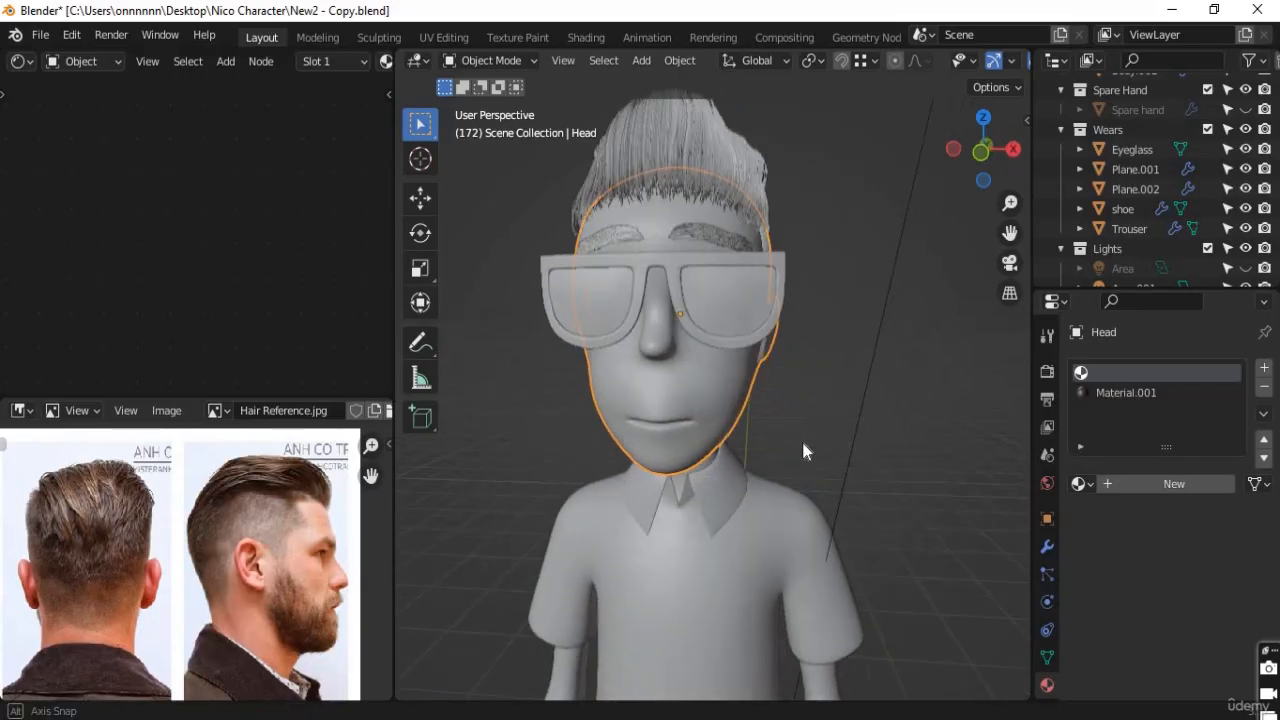
pyautogui.click(1147, 484)
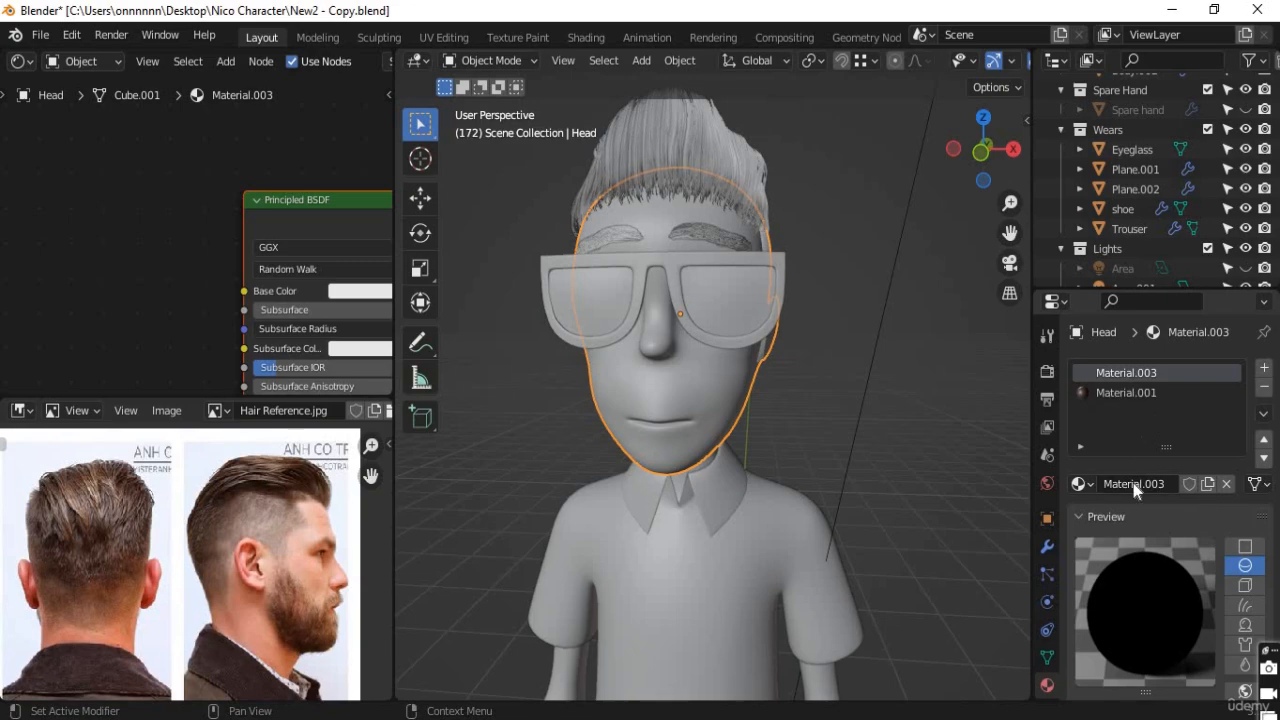
pyautogui.click(1133, 483)
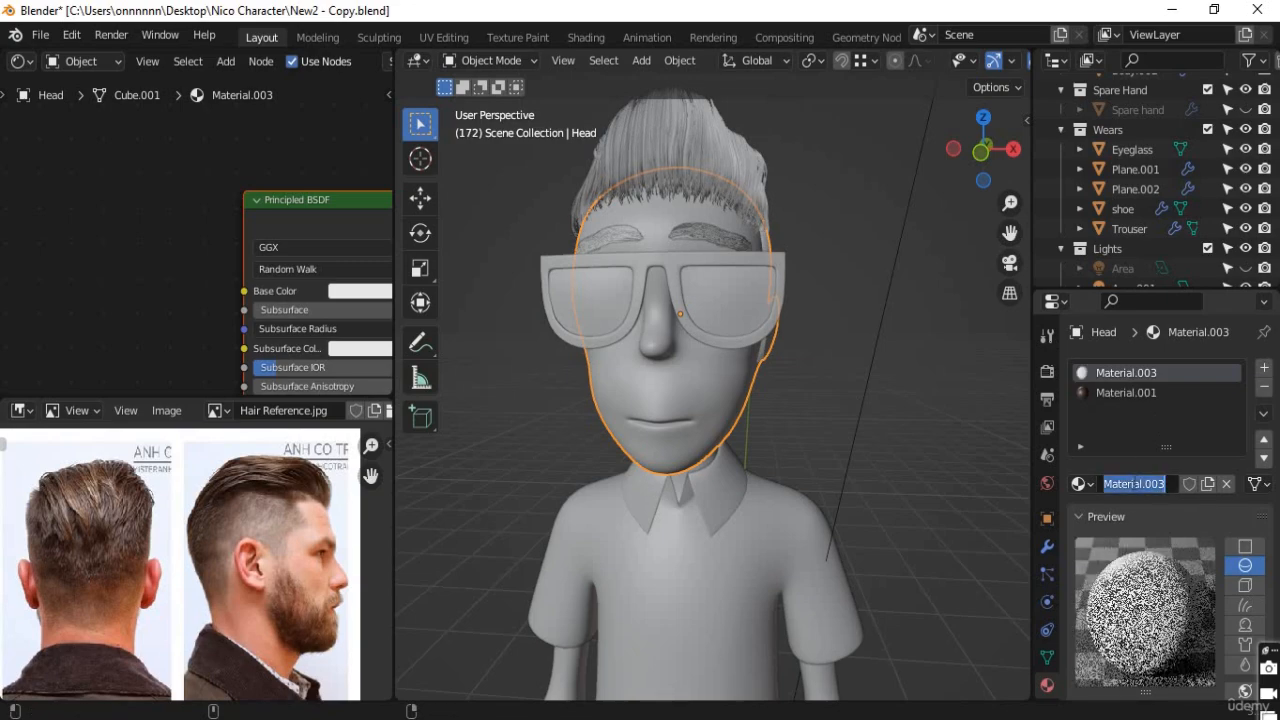
pyautogui.write('Skin')
pyautogui.press('Return')
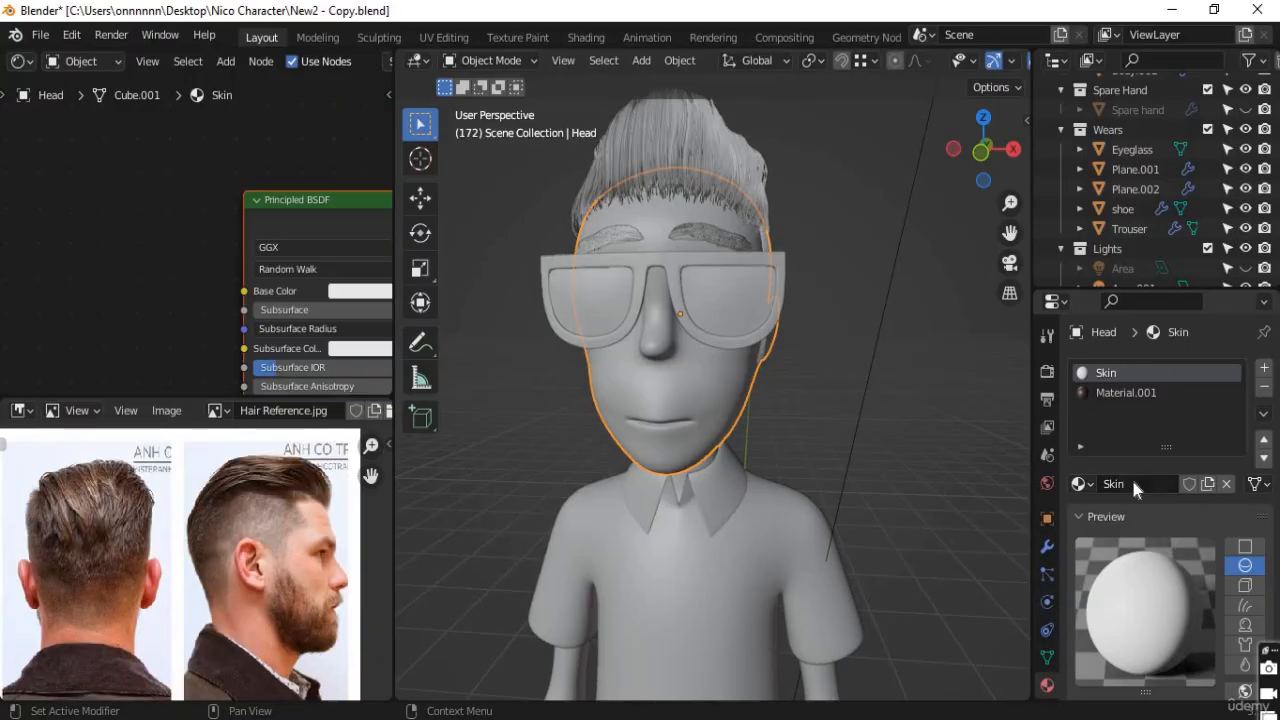
# Set the Skin material's subsurface method to Christensen-Burley
pyautogui.scroll(-1, 1146, 495)
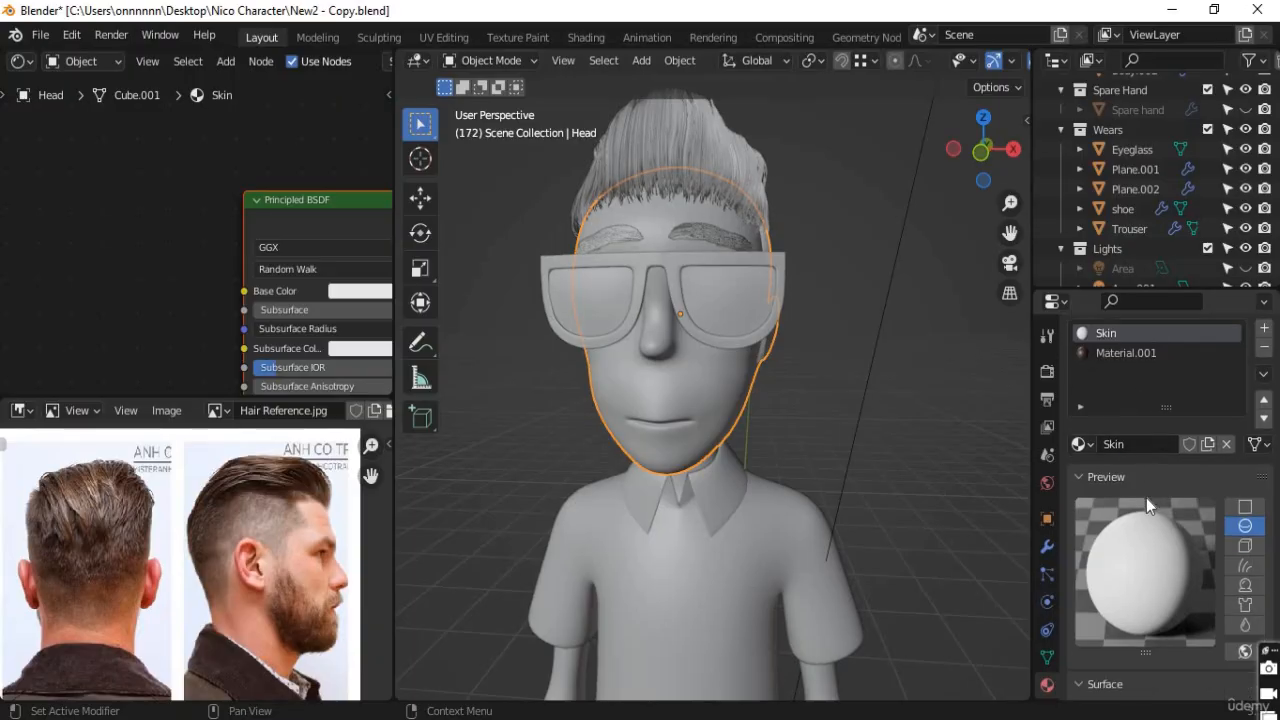
pyautogui.scroll(-8, 1146, 498)
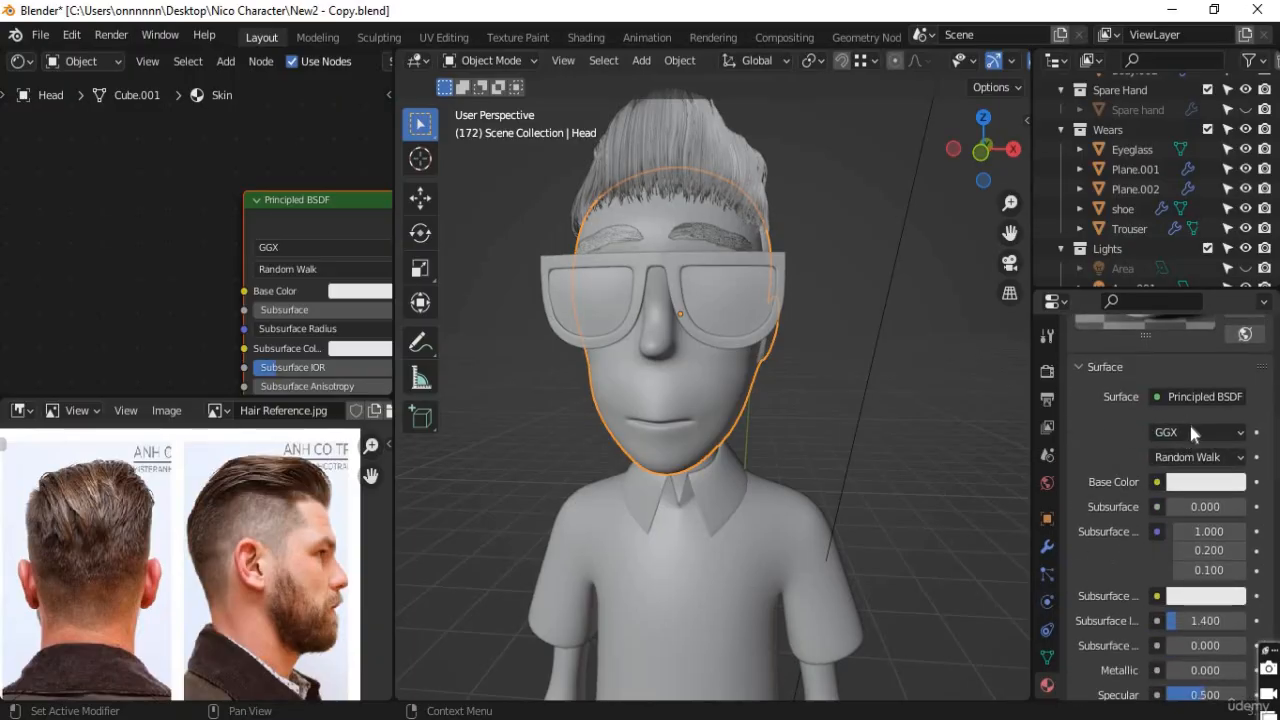
pyautogui.click(1181, 429)
pyautogui.click(1190, 397)
pyautogui.click(1190, 397)
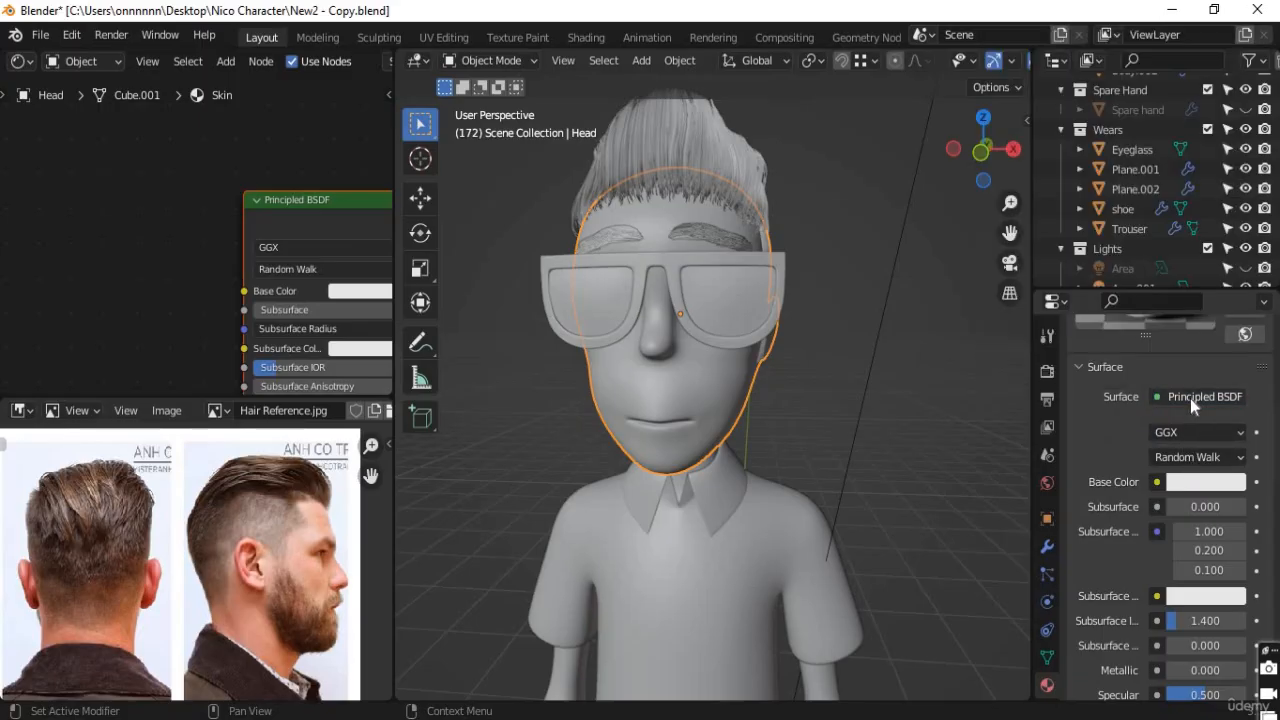
pyautogui.click(1193, 458)
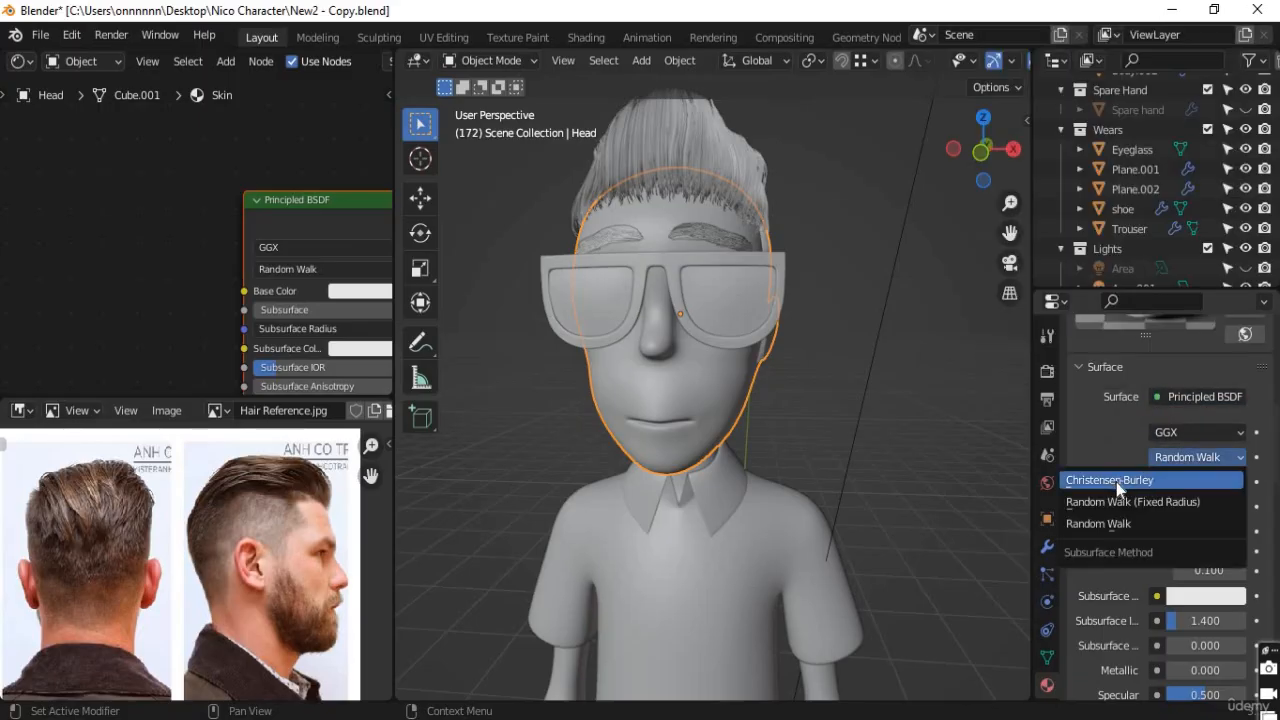
pyautogui.click(1128, 481)
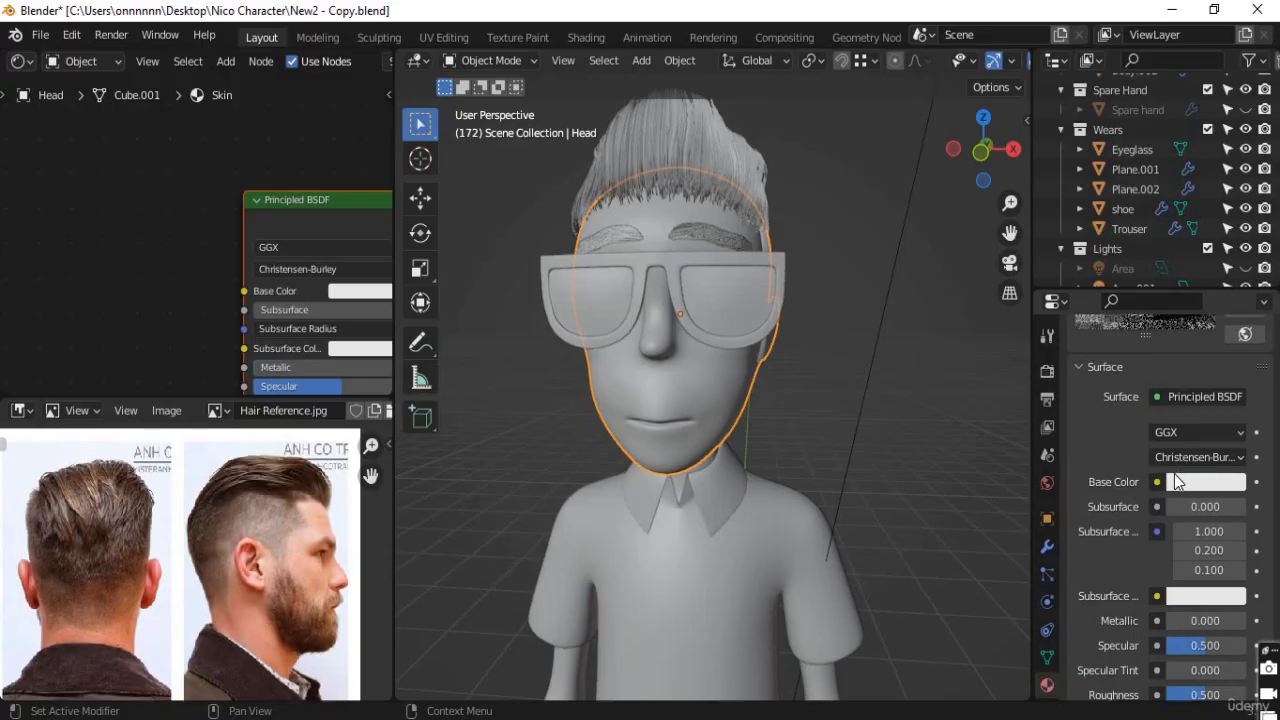
# Set the Skin material's base color by sampling the skin tone from the man's face in the side-profile reference photo
pyautogui.click(1185, 483)
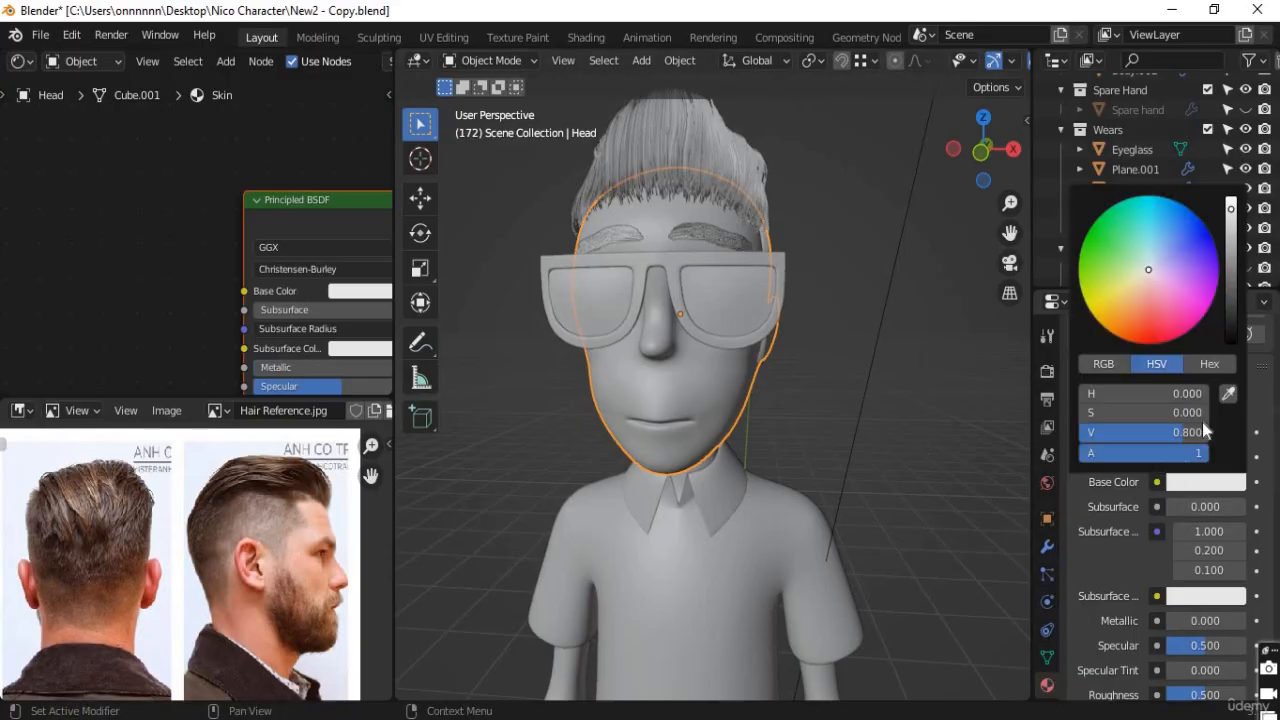
pyautogui.click(1228, 396)
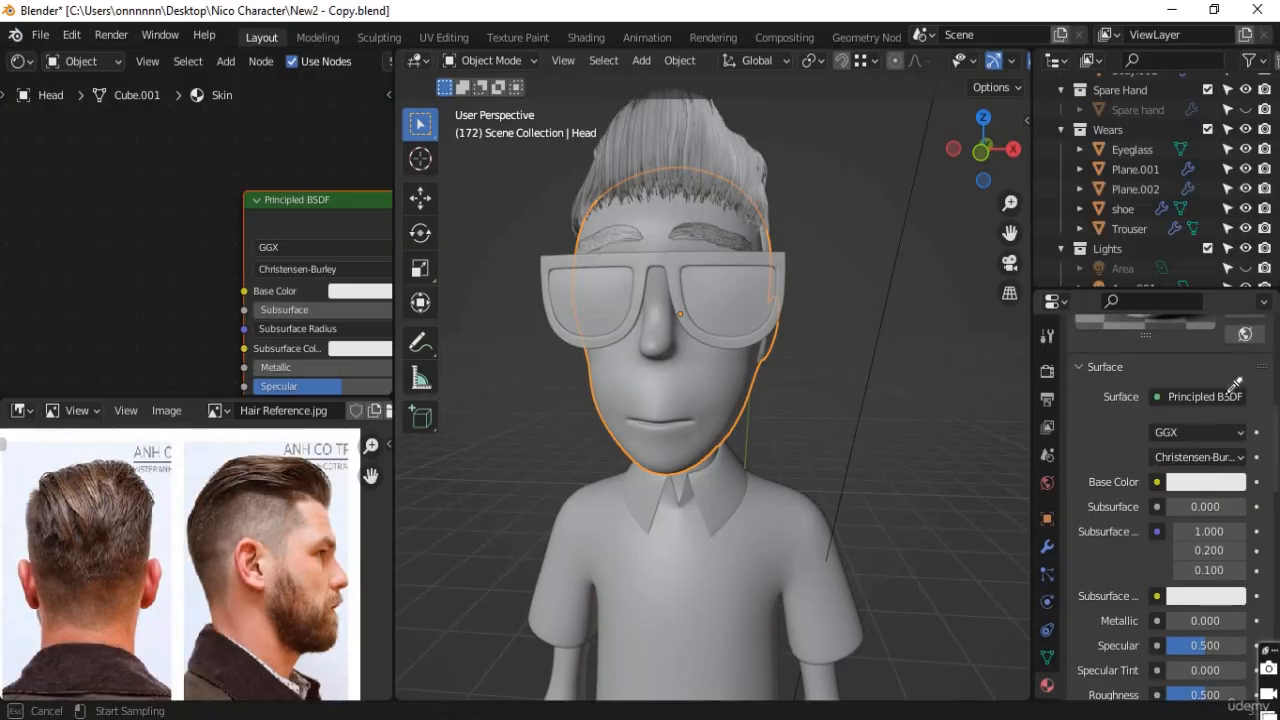
pyautogui.click(308, 562)
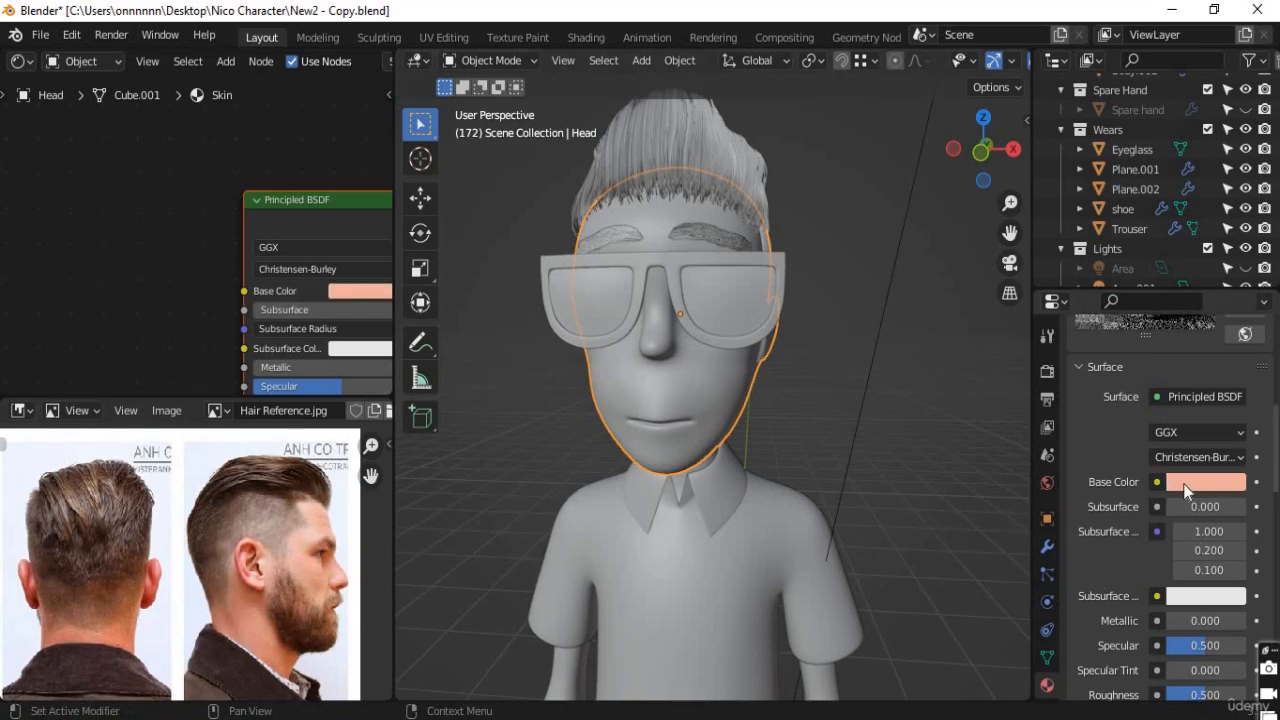
pyautogui.scroll(2, 1198, 483)
pyautogui.scroll(1, 1195, 483)
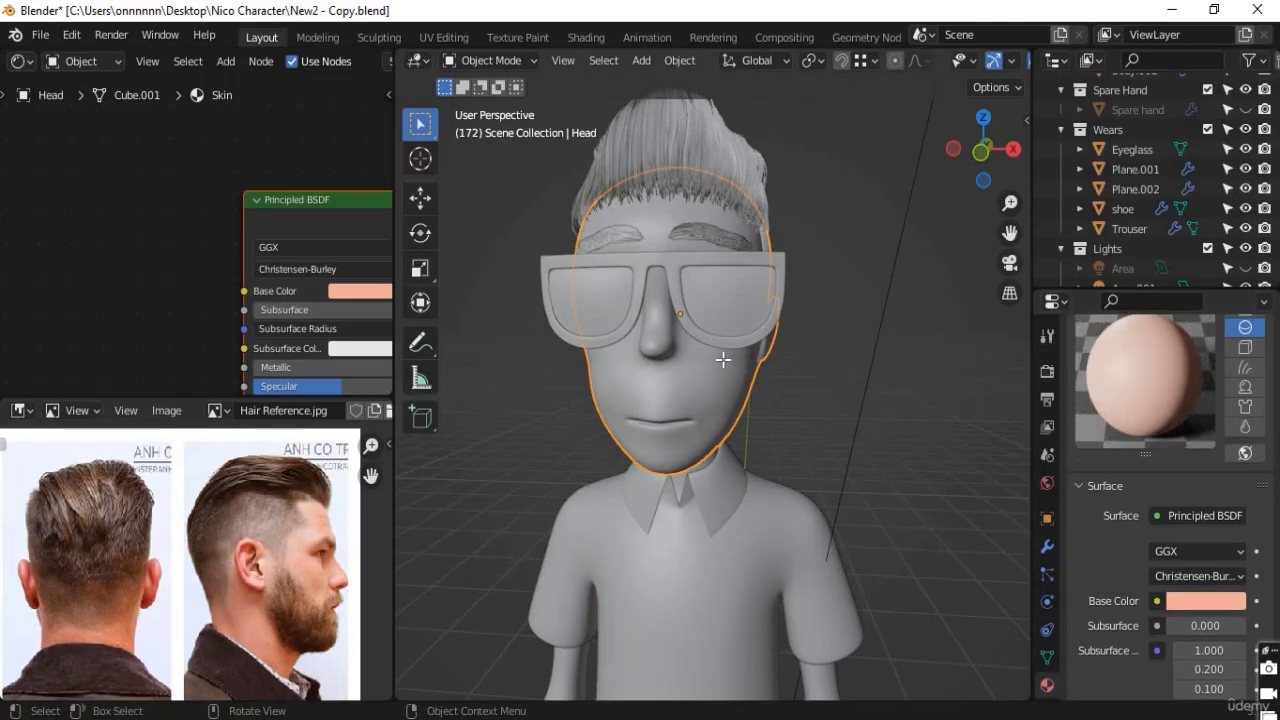
# Assign the Skin material to the entire head mesh in Edit Mode and return to Object Mode
pyautogui.press('Tab')
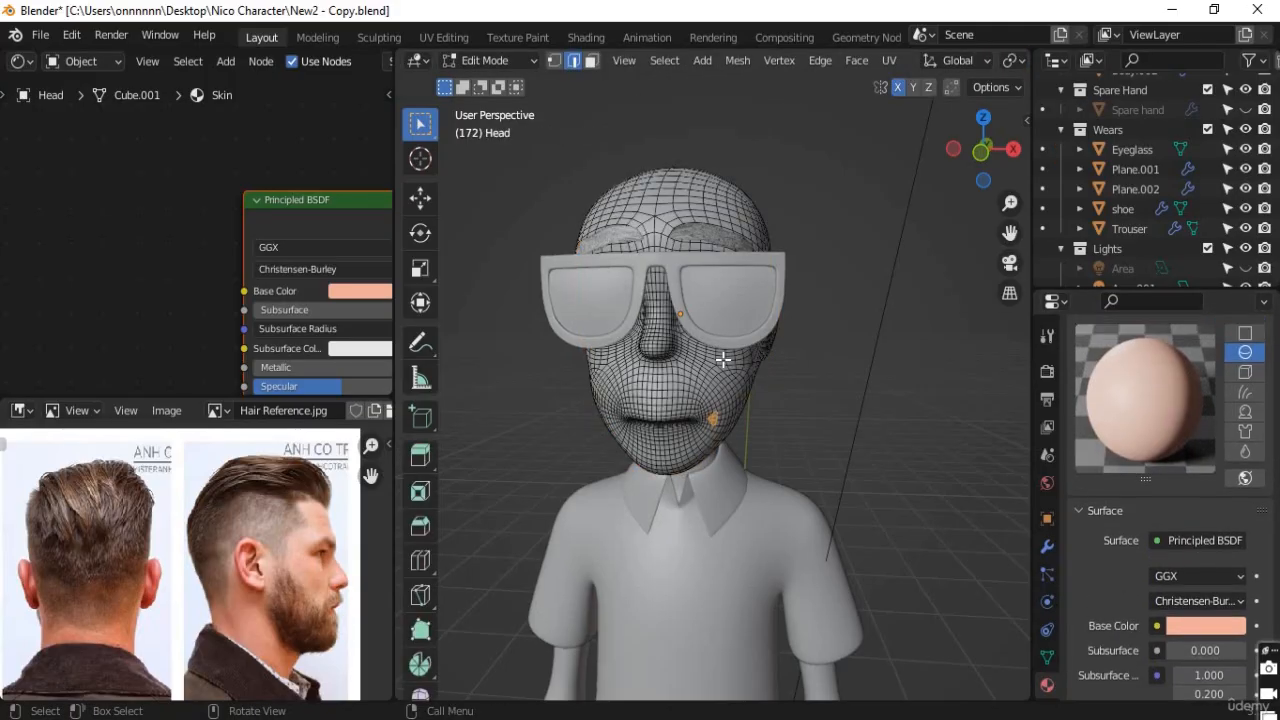
pyautogui.press('a')
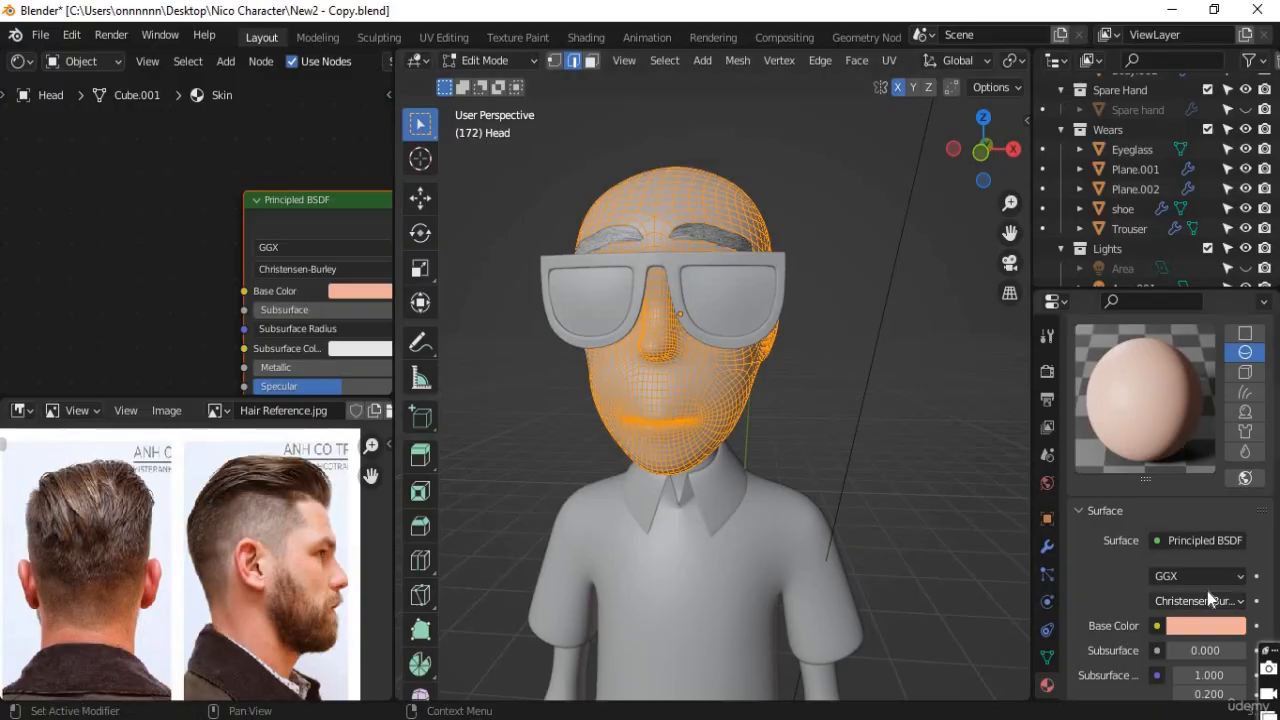
pyautogui.scroll(-7, 1152, 569)
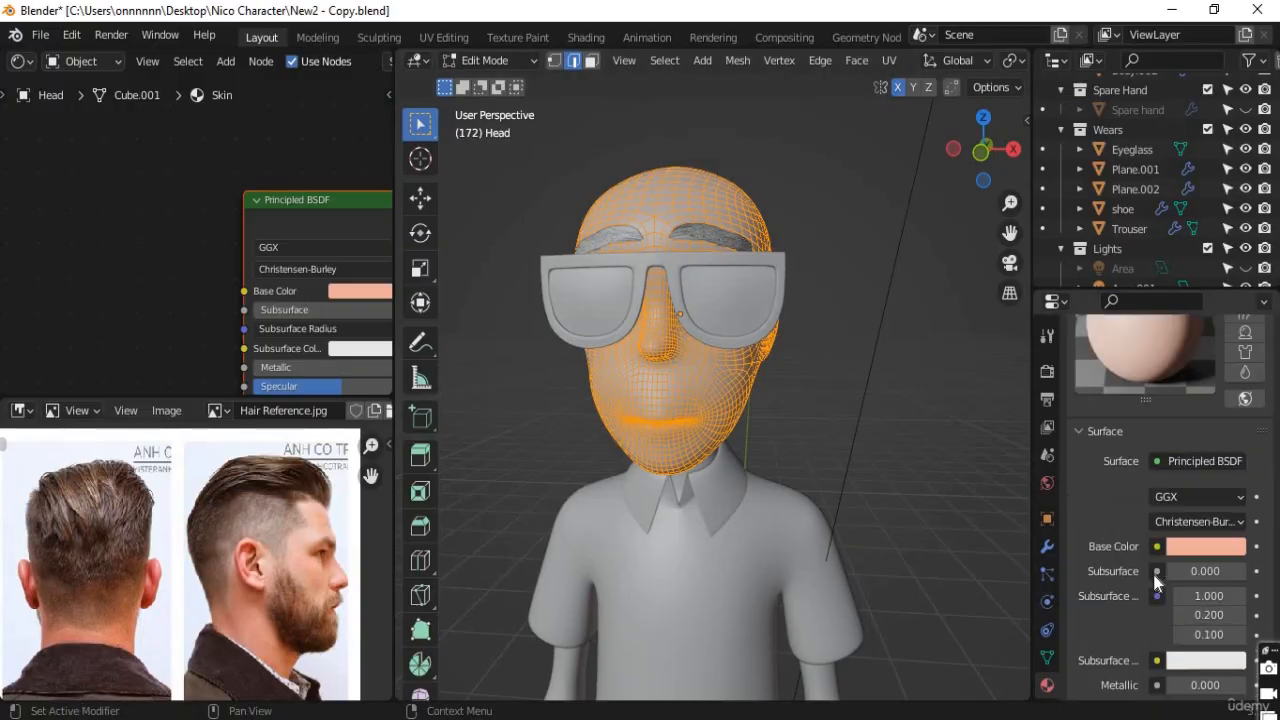
pyautogui.scroll(5, 1155, 575)
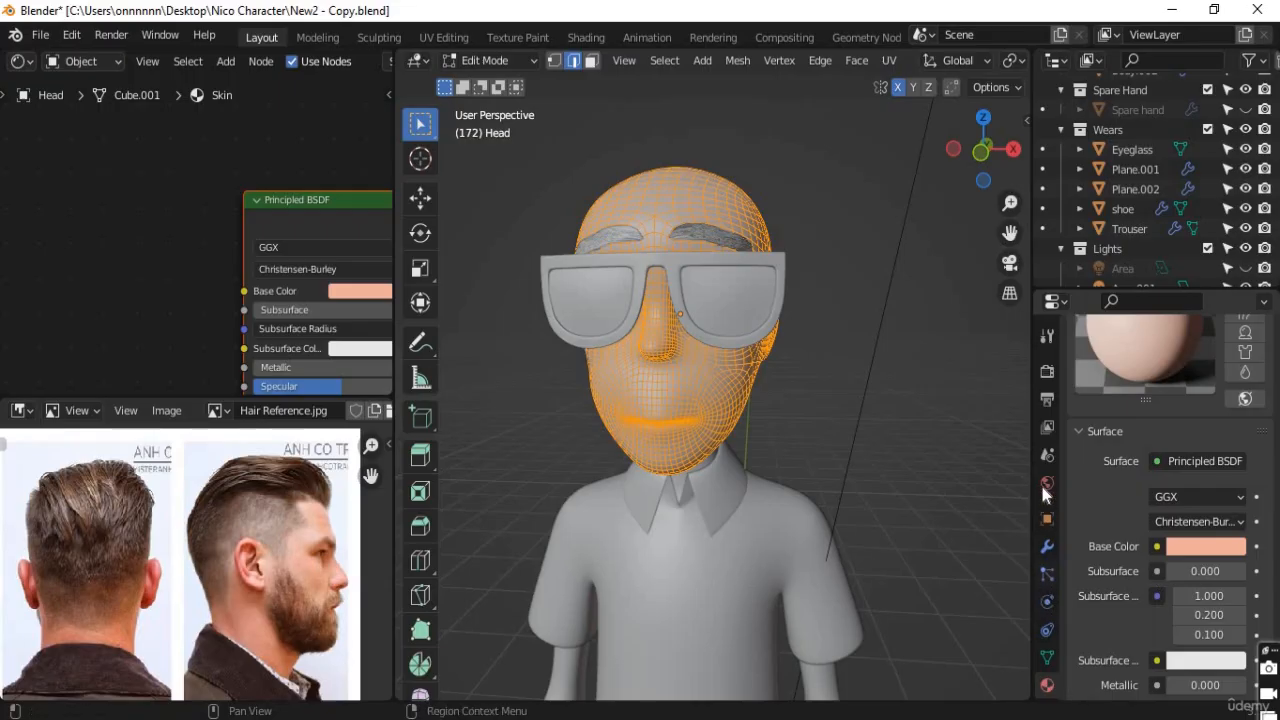
pyautogui.scroll(6, 1124, 610)
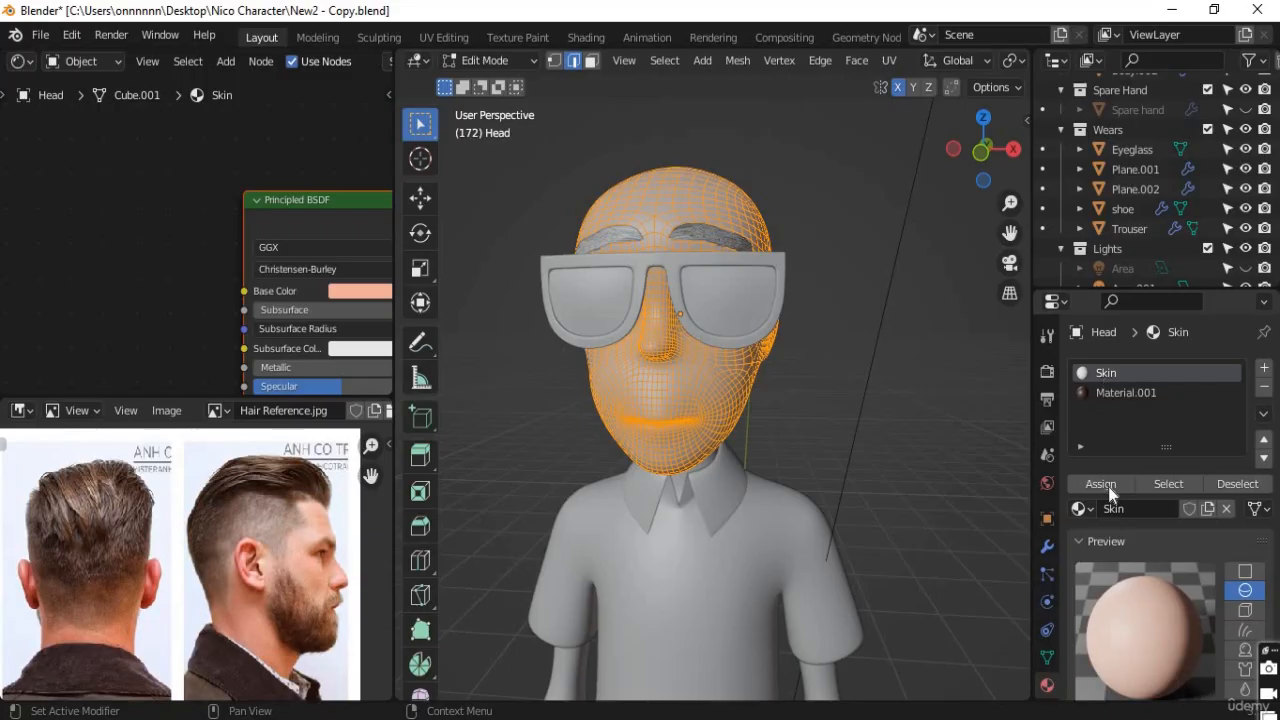
pyautogui.click(1104, 484)
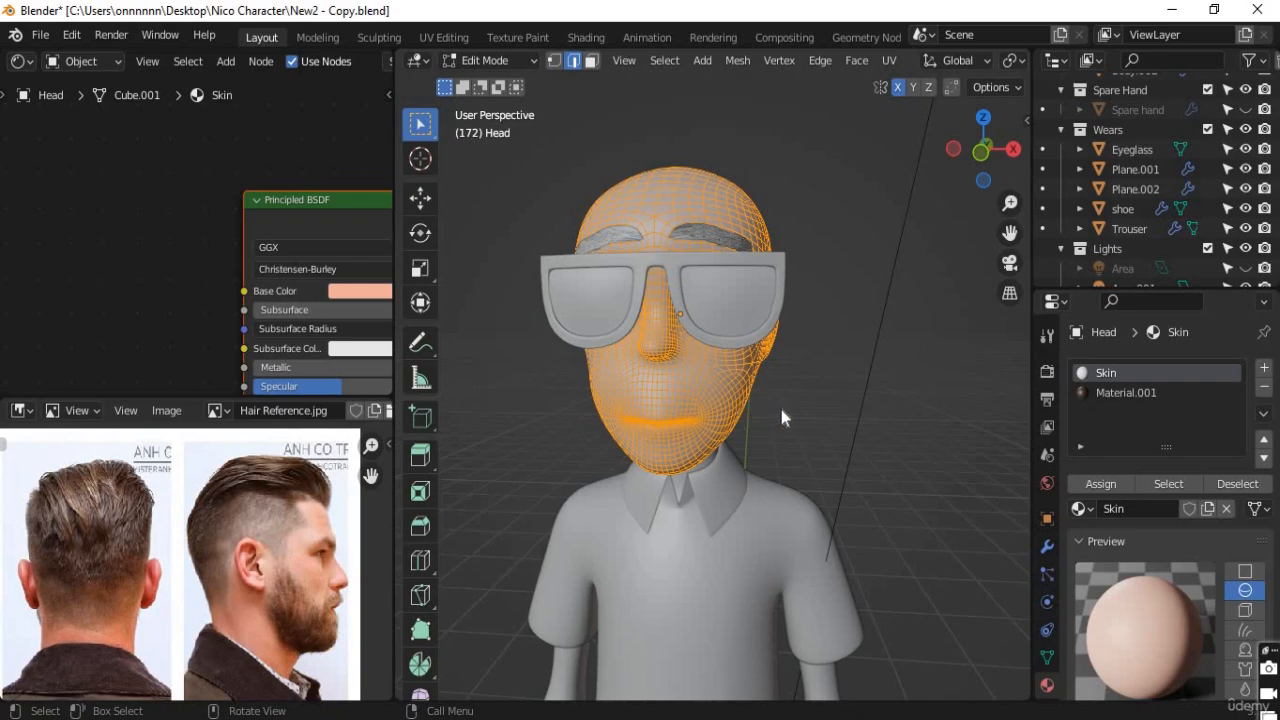
pyautogui.press('Tab')
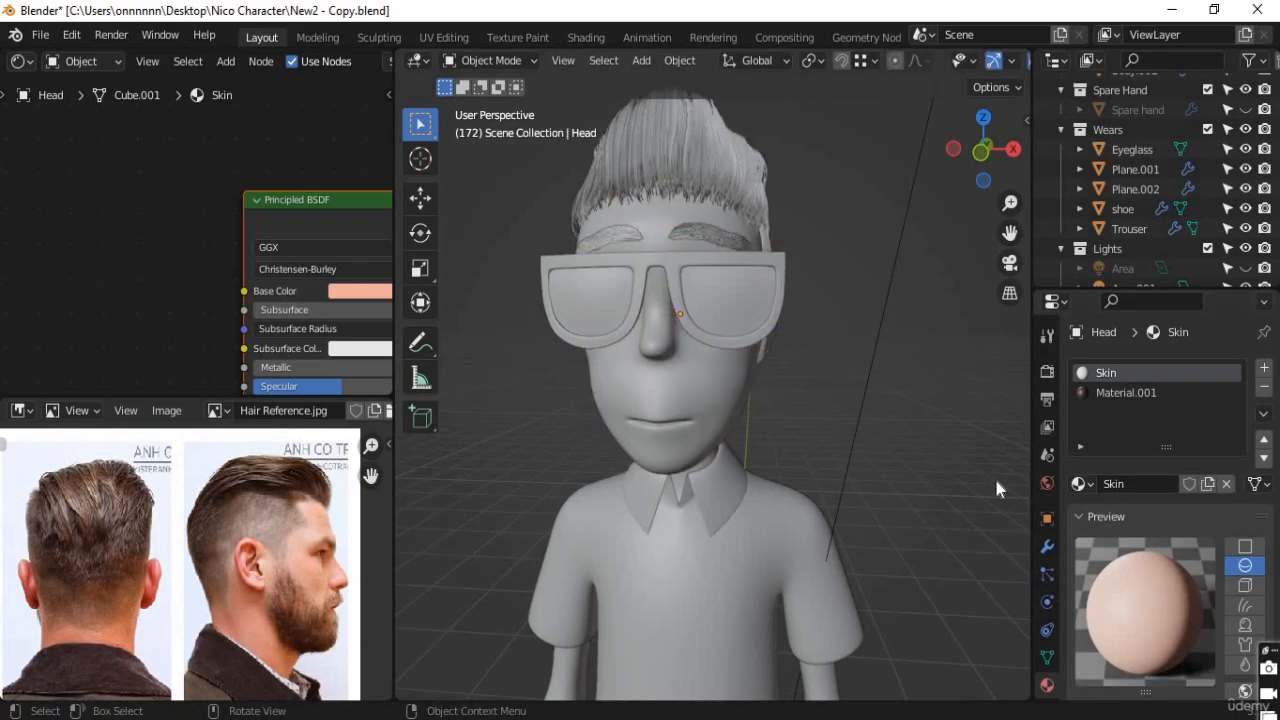
# Select the character's head and switch the viewport shading to Material Preview
pyautogui.click(722, 383)
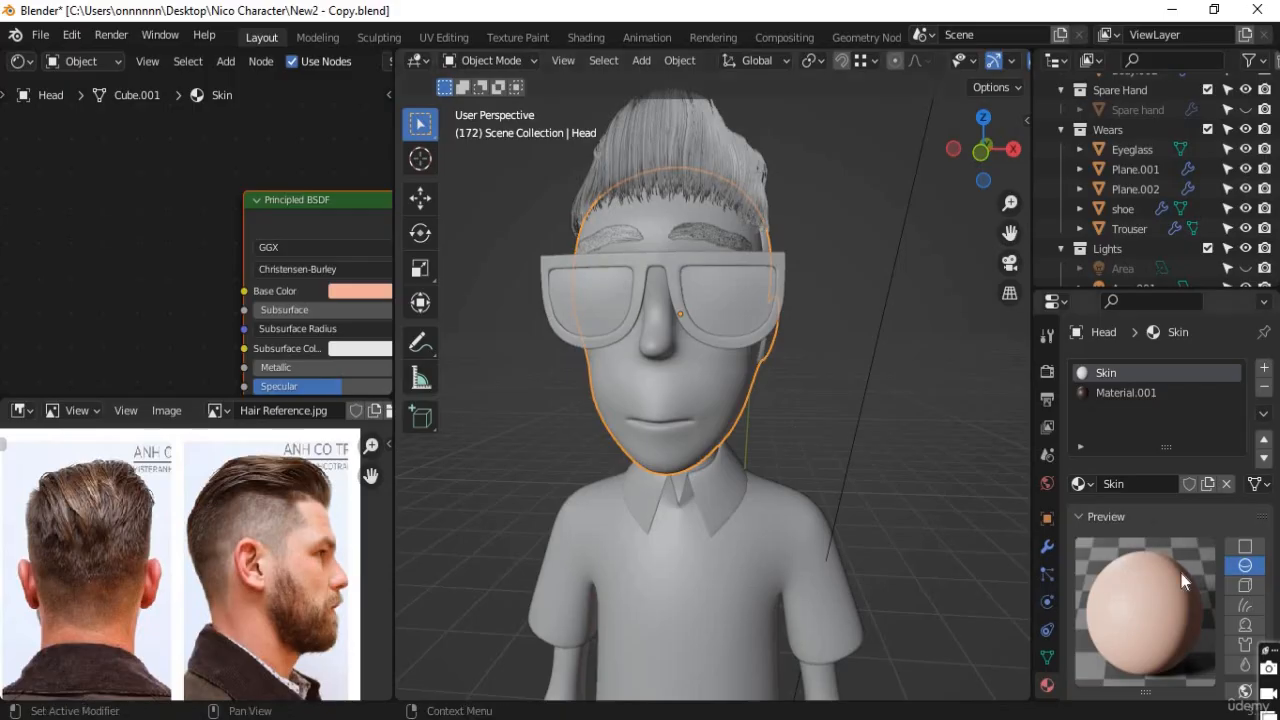
pyautogui.scroll(-2, 1181, 573)
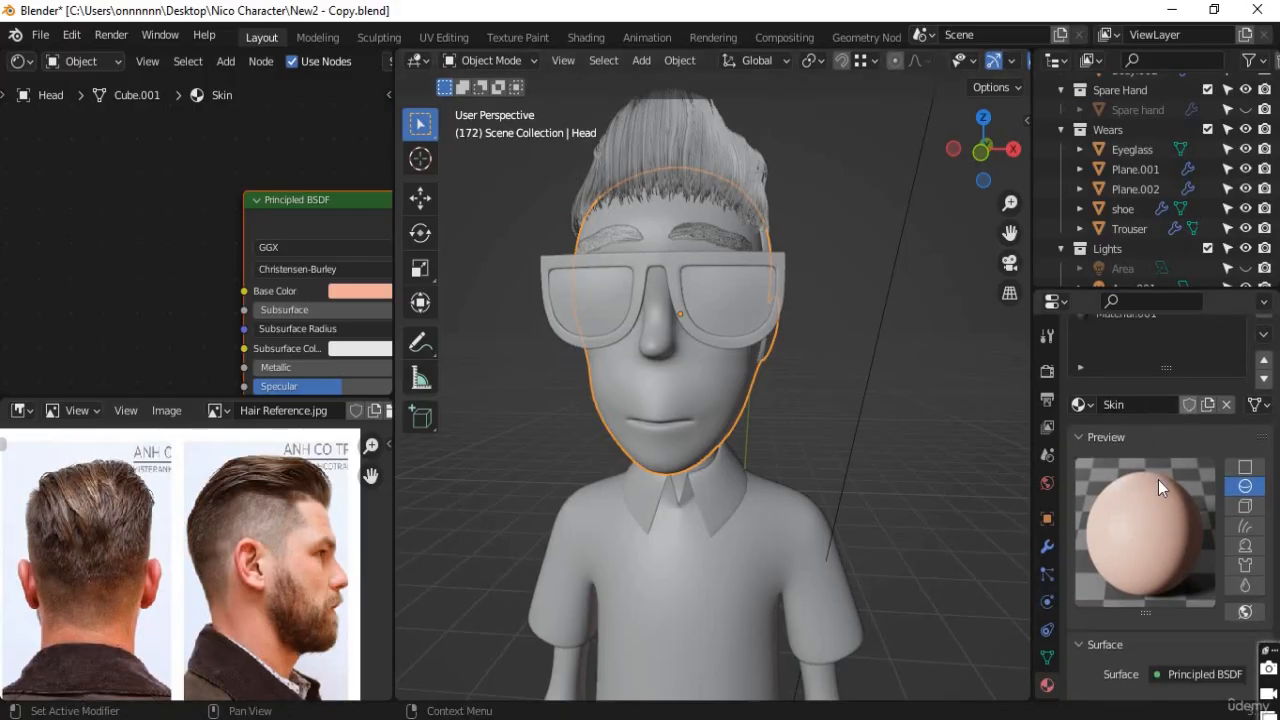
pyautogui.scroll(-3, 1158, 583)
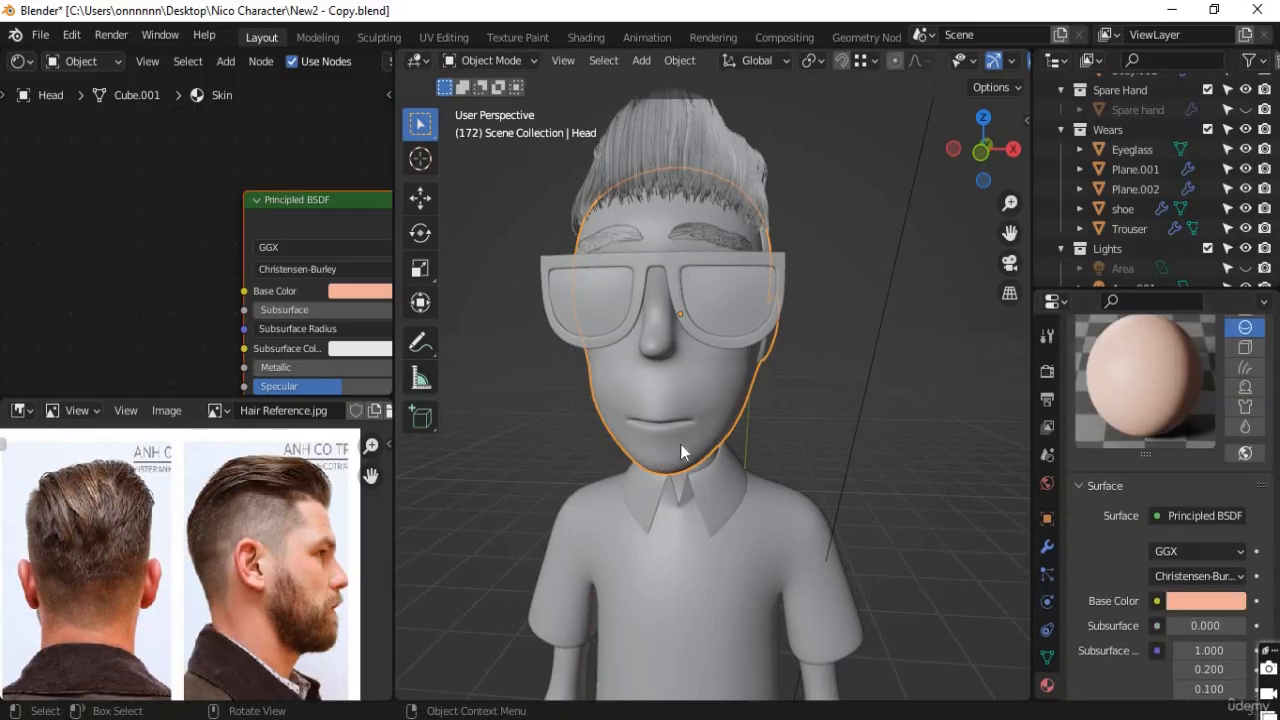
pyautogui.press('z')
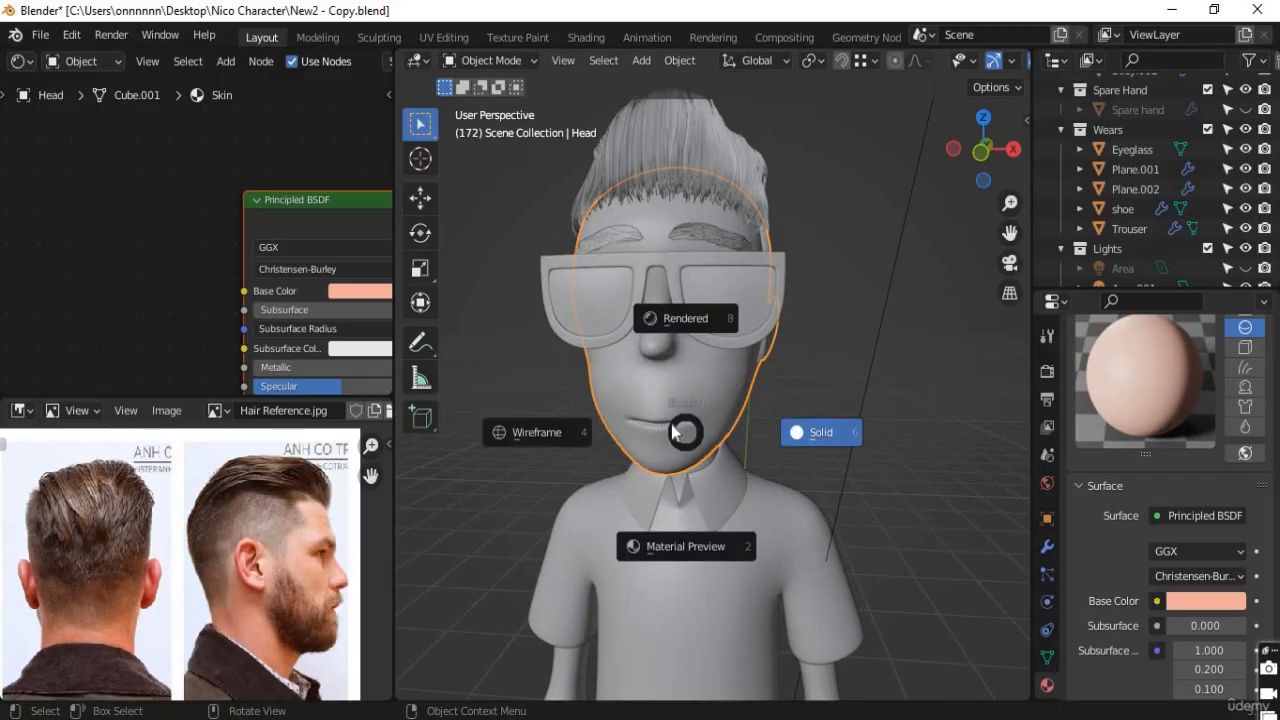
pyautogui.click(692, 548)
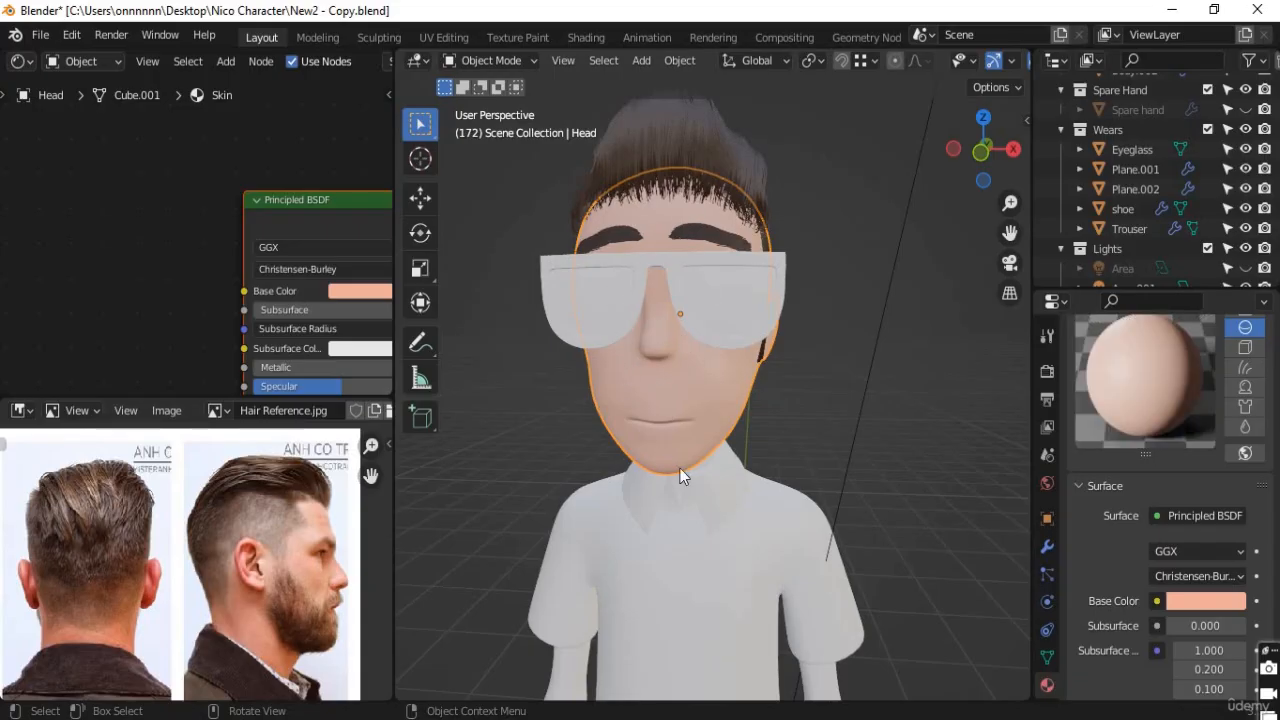
# Select the character's body, assign the existing Face material to its empty slot, and deselect the body
pyautogui.keyDown('shift'); pyautogui.moveTo(725, 522); pyautogui.dragTo(735, 426, button='middle'); pyautogui.keyUp('shift')
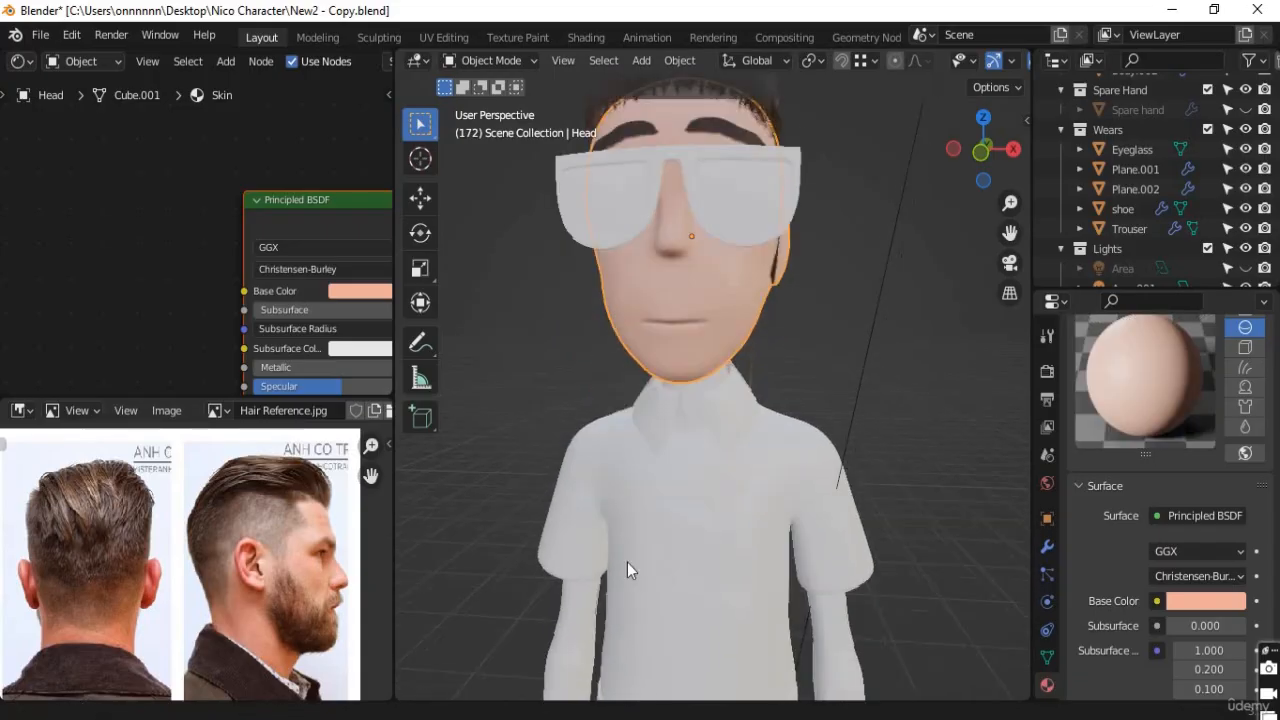
pyautogui.click(583, 597)
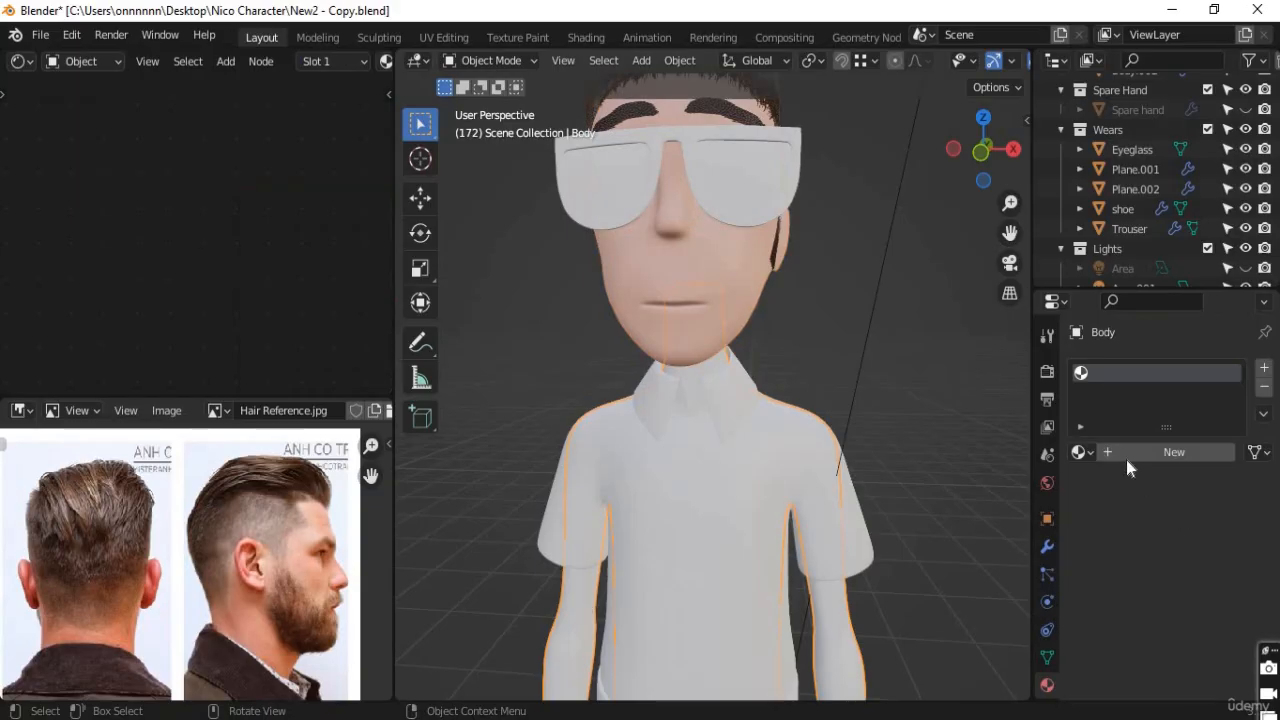
pyautogui.click(1084, 453)
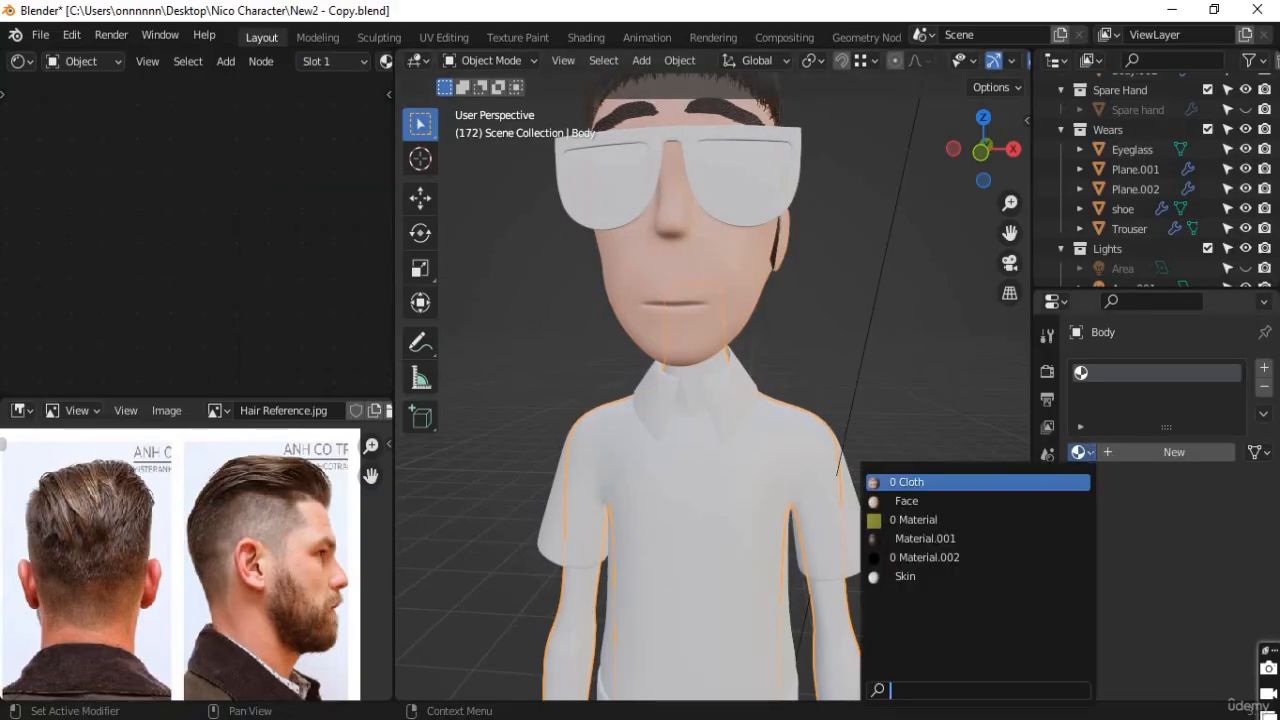
pyautogui.click(920, 500)
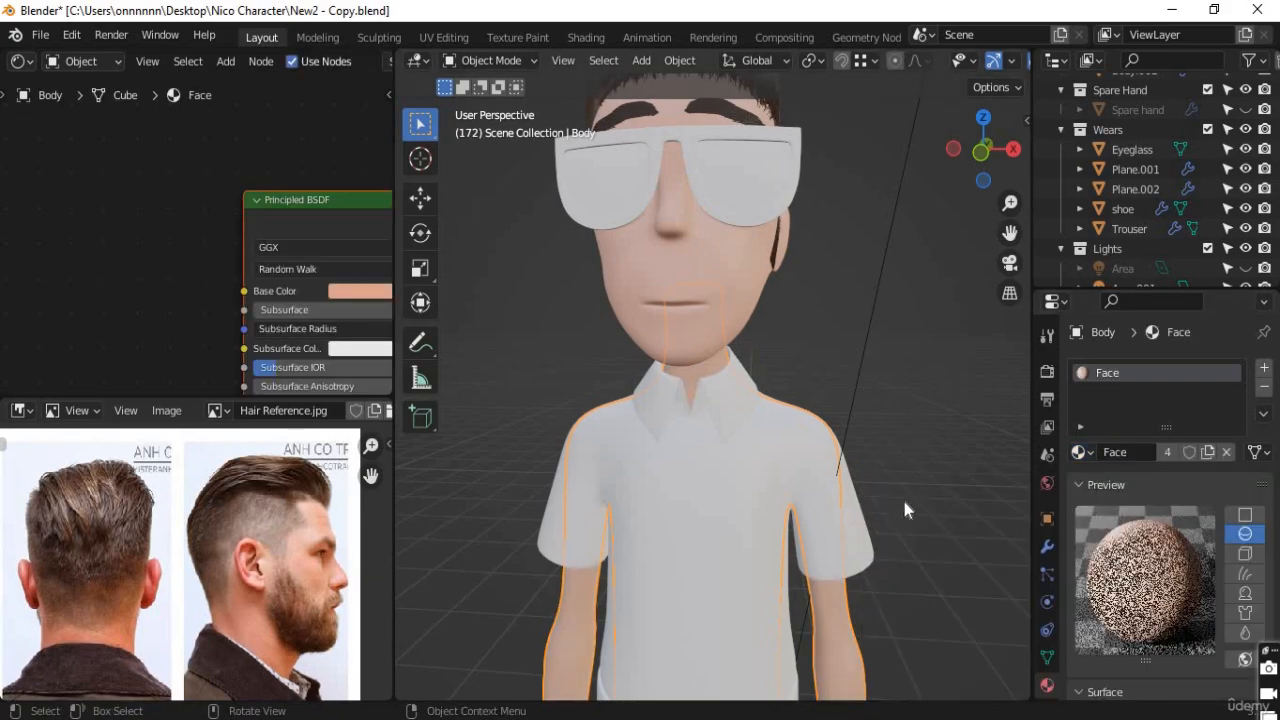
pyautogui.click(905, 510)
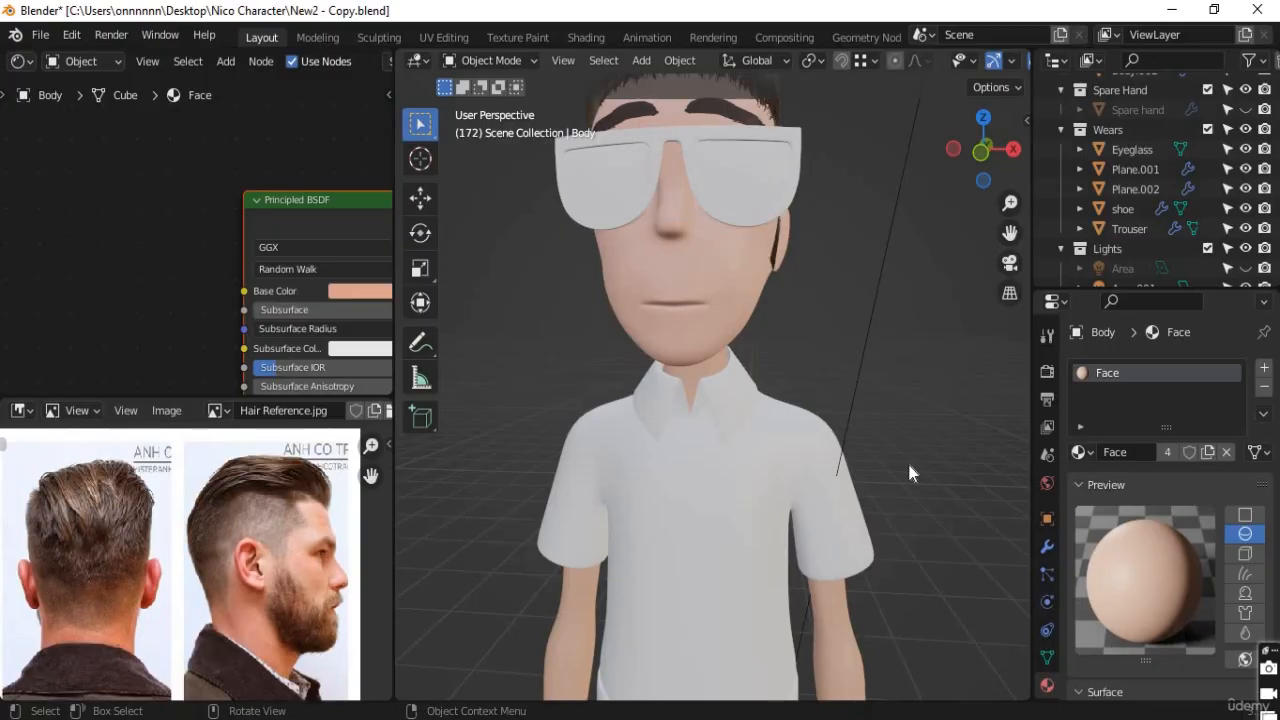
# Examine the character's materials from several angles, preview them in Rendered shading, and return to Material Preview
pyautogui.moveTo(908, 471); pyautogui.dragTo(800, 408, button='middle')
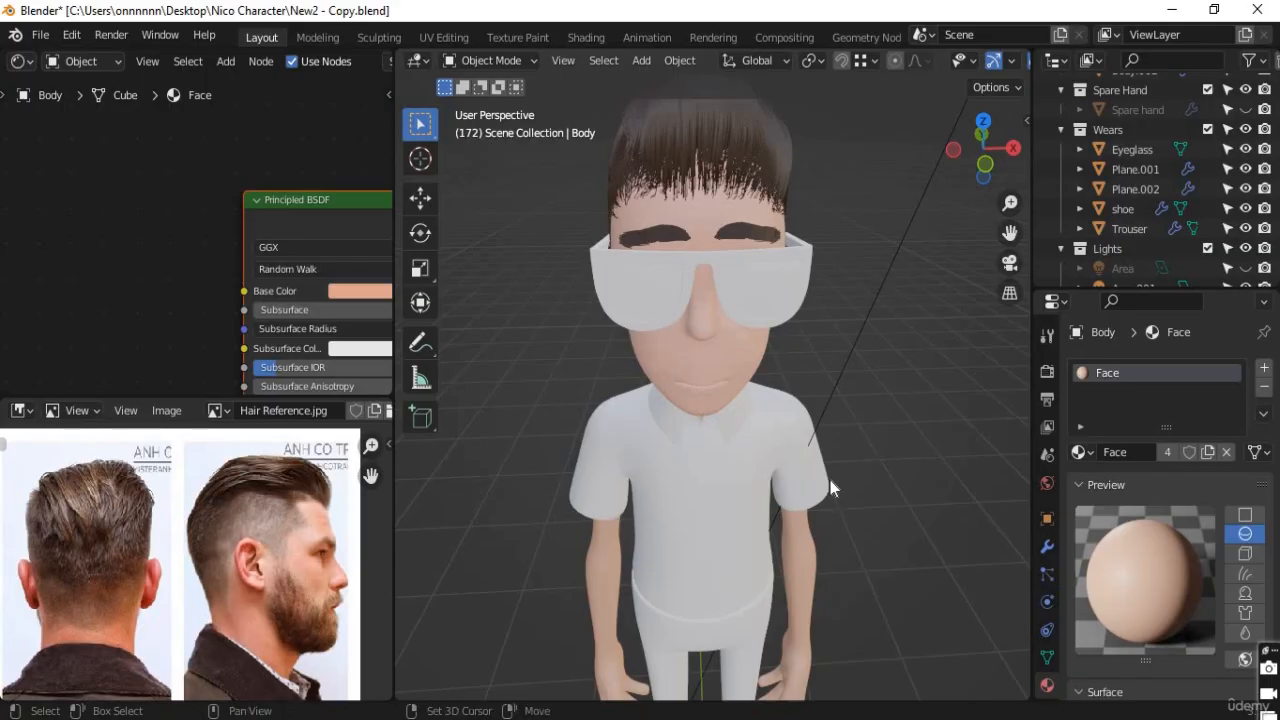
pyautogui.moveTo(836, 437); pyautogui.dragTo(792, 449, button='middle')
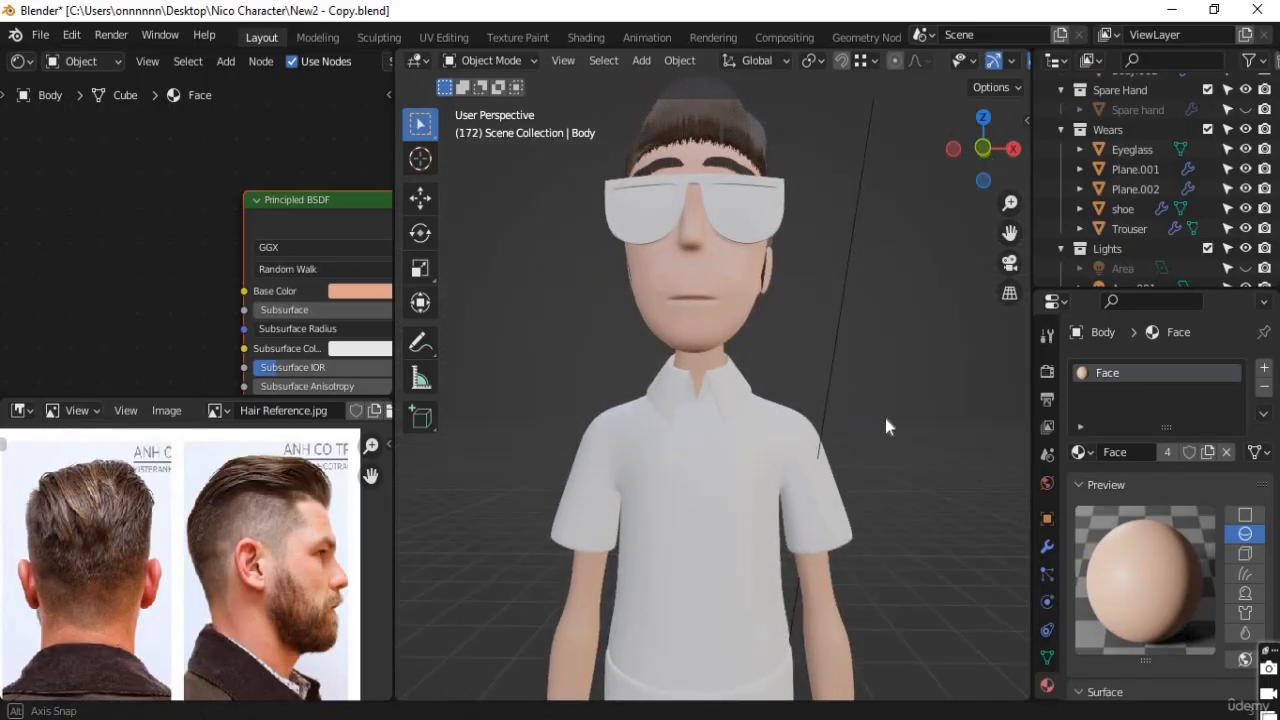
pyautogui.moveTo(886, 423); pyautogui.dragTo(956, 460, button='middle')
pyautogui.scroll(-4, 954, 460)
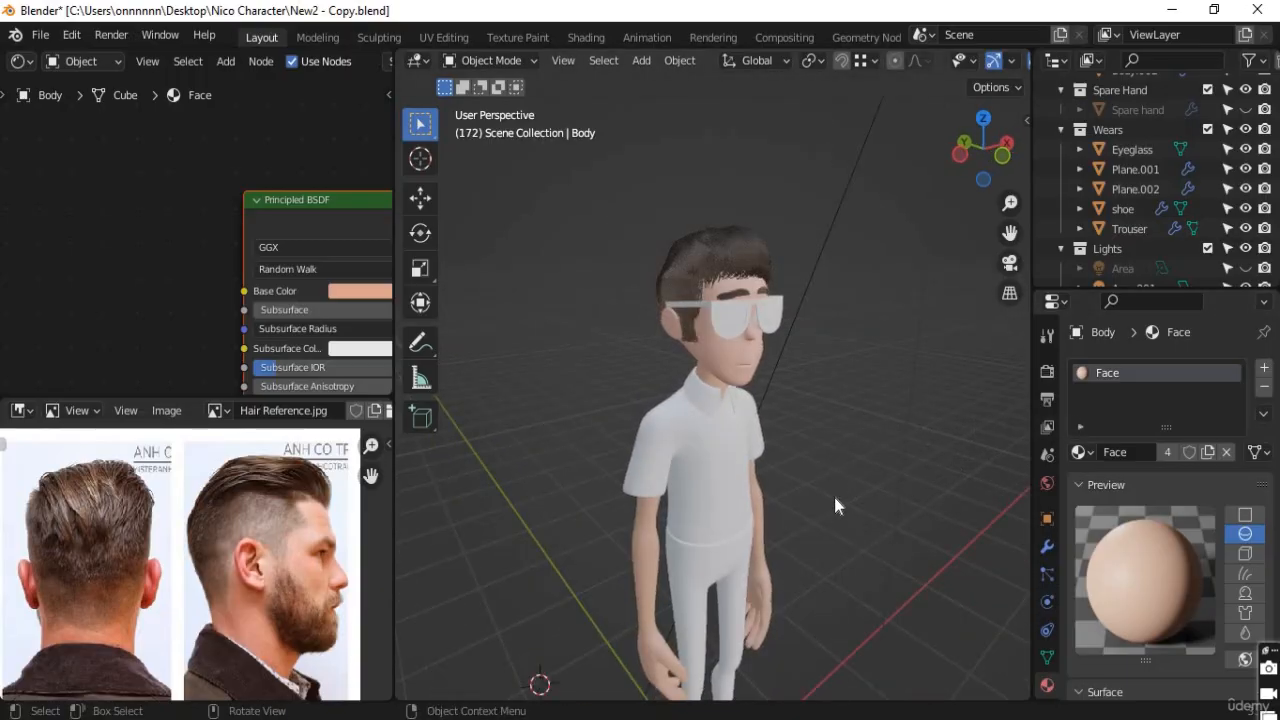
pyautogui.moveTo(833, 499); pyautogui.dragTo(872, 499, button='middle')
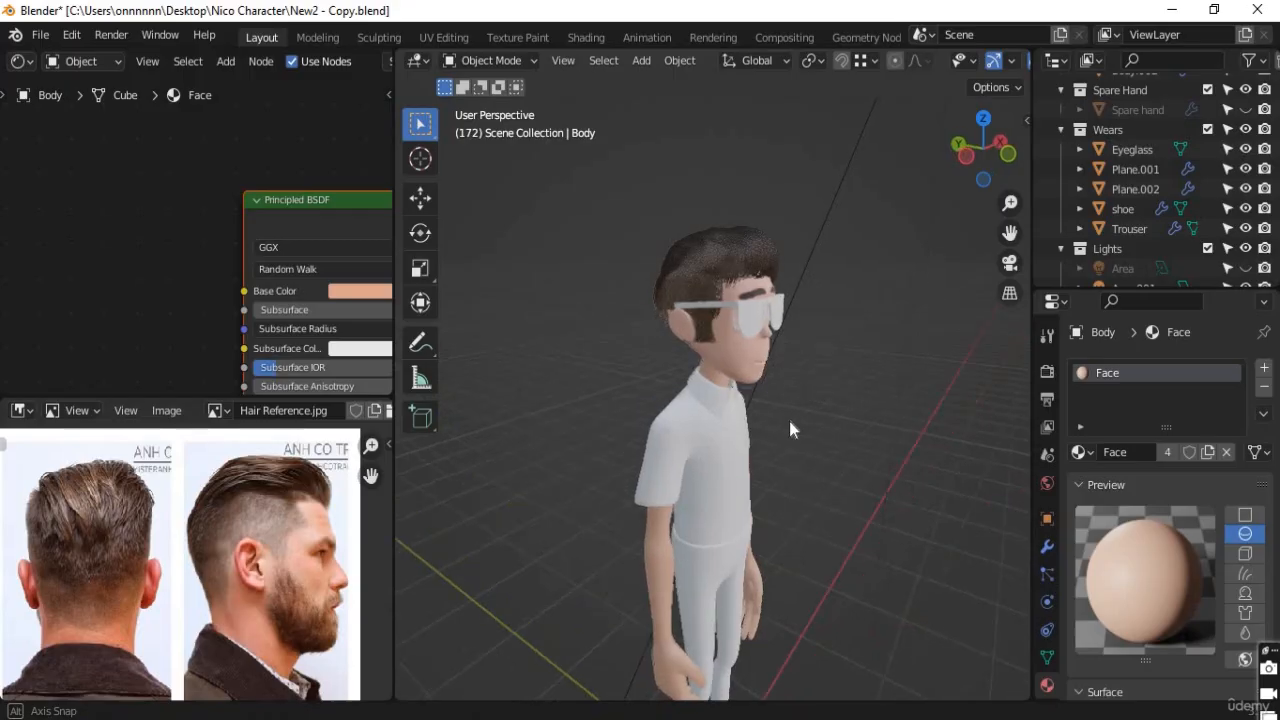
pyautogui.press('z')
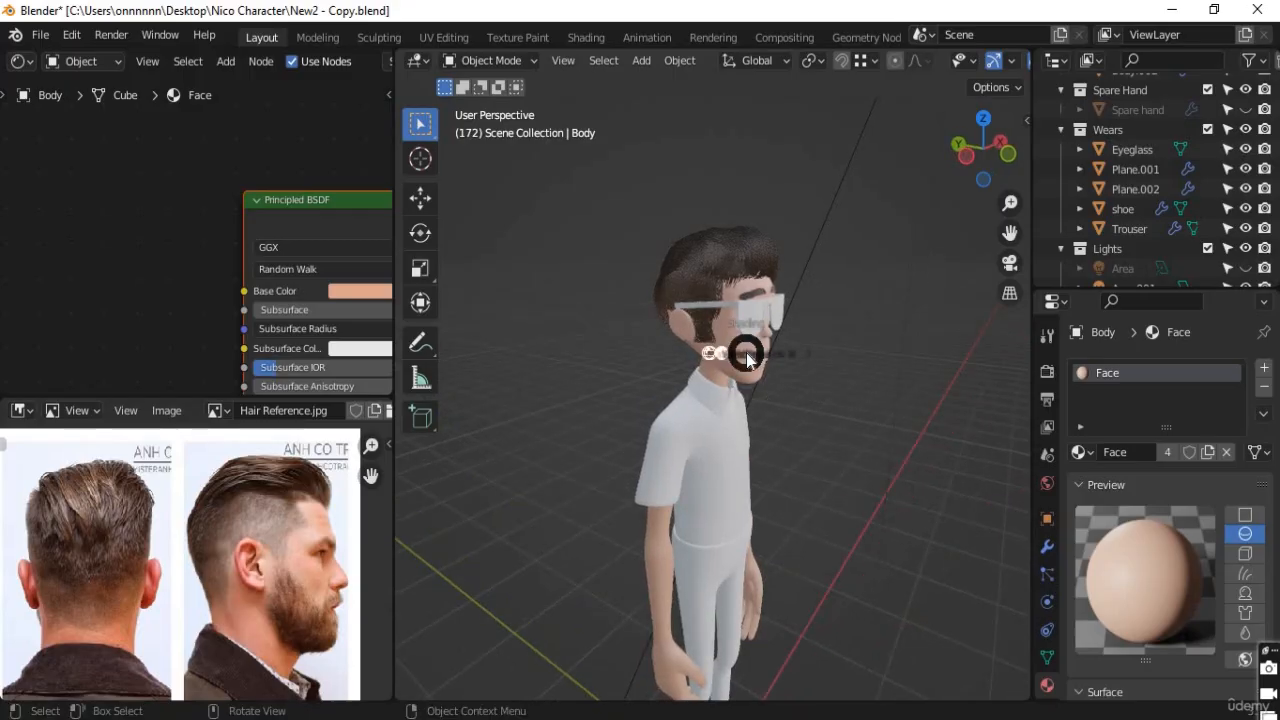
pyautogui.click(749, 238)
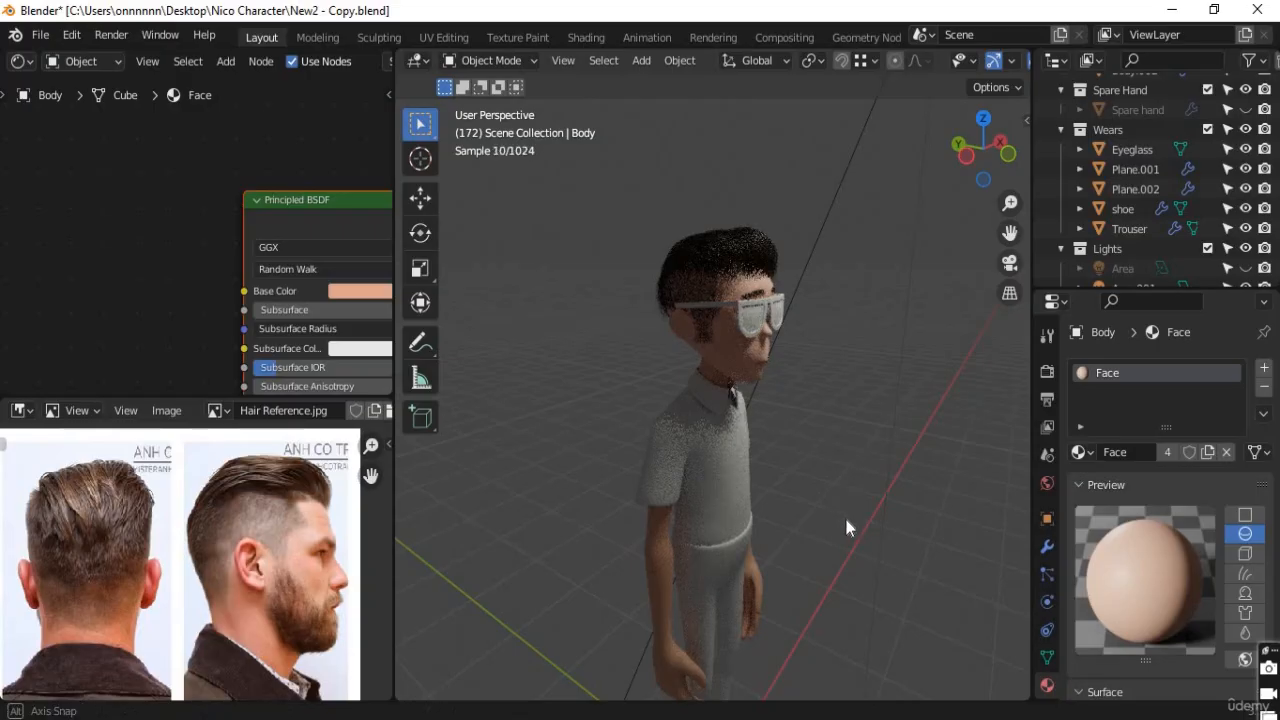
pyautogui.moveTo(844, 514); pyautogui.dragTo(812, 516, button='middle')
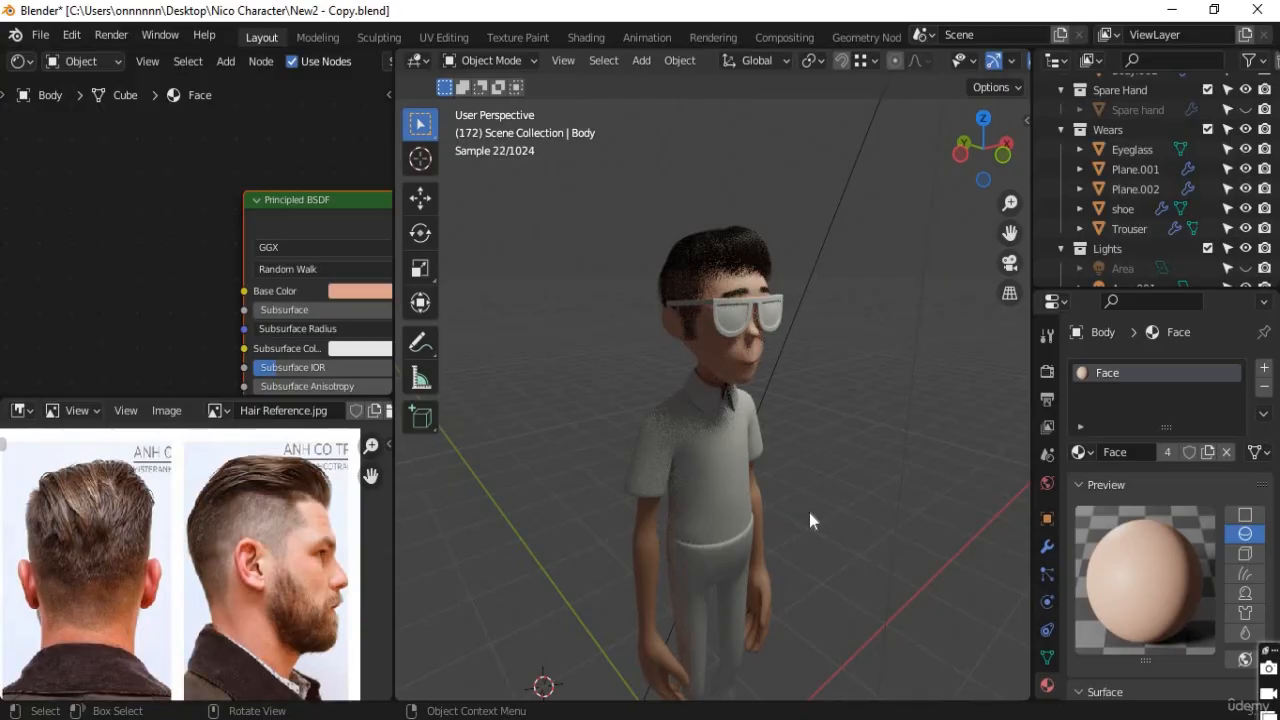
pyautogui.press('z')
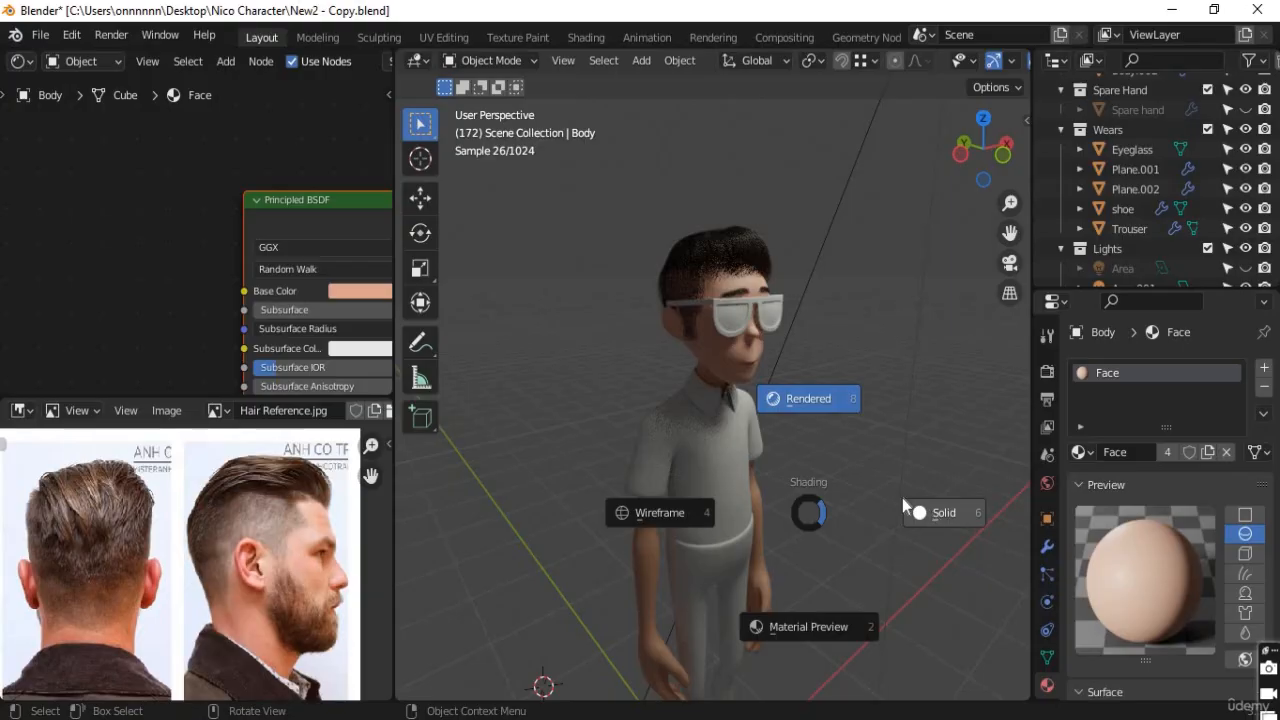
pyautogui.press('6')
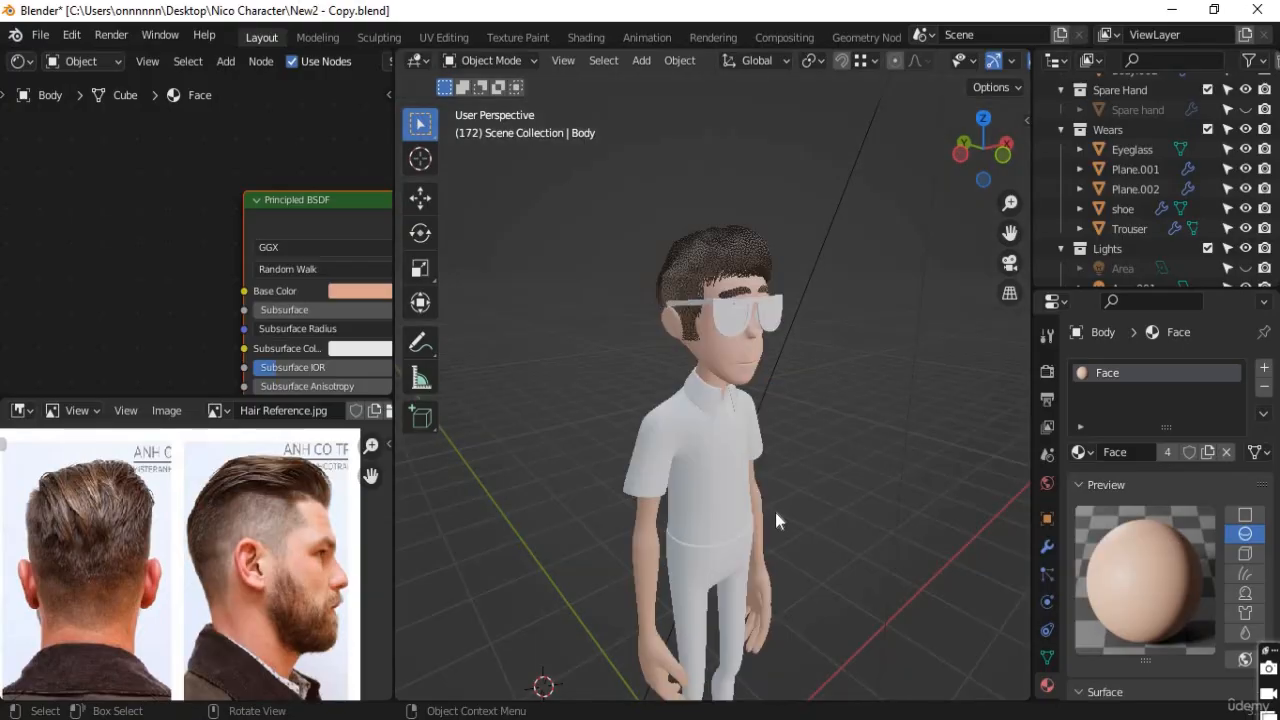
# Open Nico.jpg in the image editor as the reference and frame the character's colored arm and trousers
pyautogui.moveTo(754, 500); pyautogui.dragTo(711, 409, button='middle')
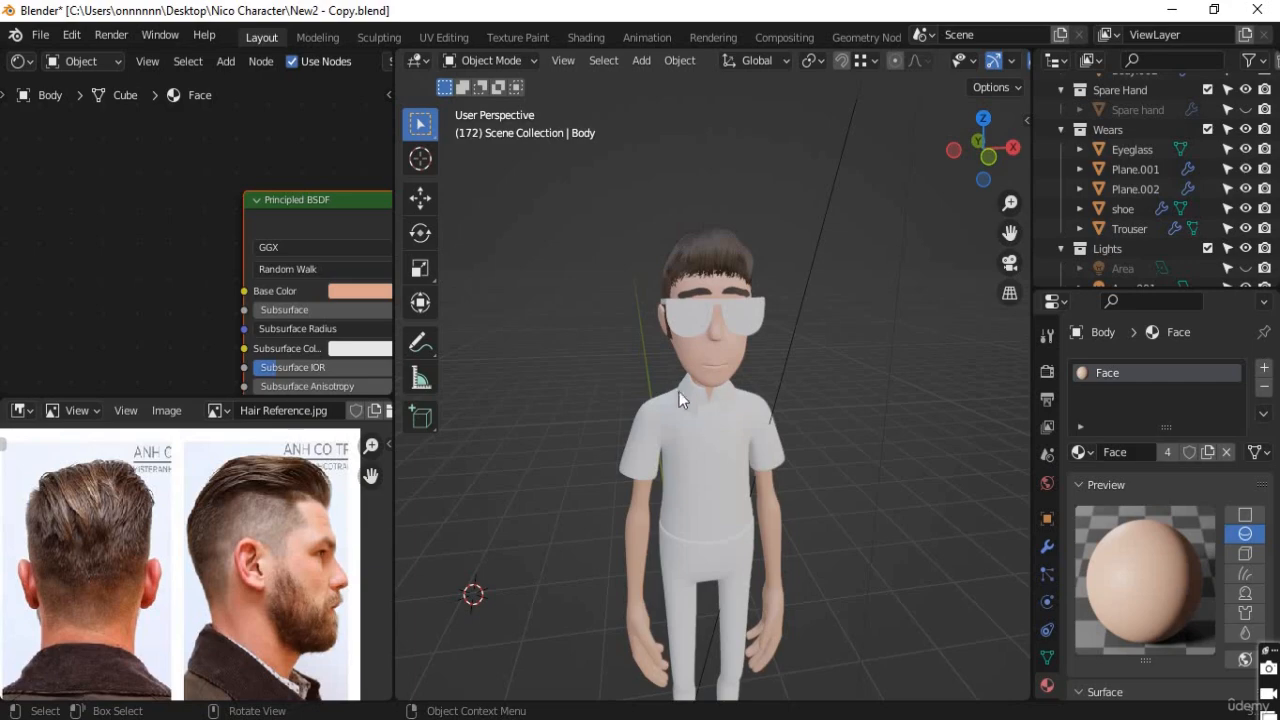
pyautogui.keyDown('shift'); pyautogui.moveTo(780, 431); pyautogui.dragTo(778, 433, button='middle'); pyautogui.keyUp('shift')
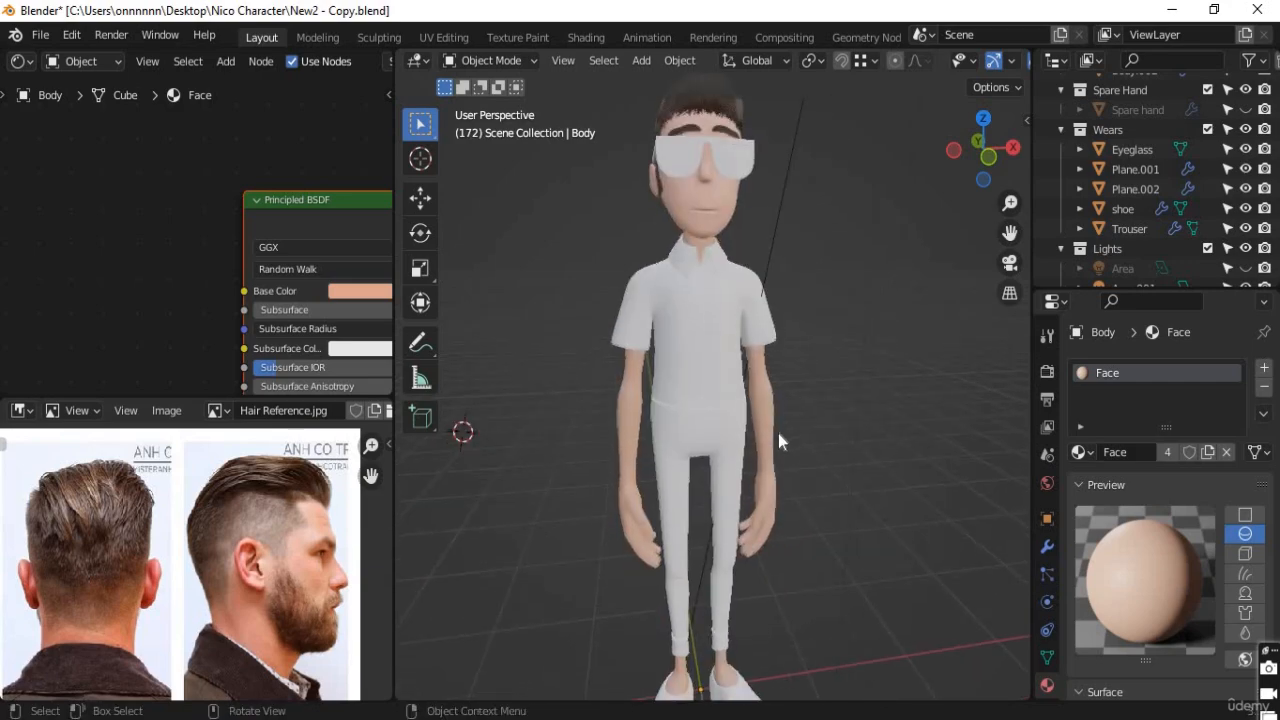
pyautogui.scroll(2, 778, 433)
pyautogui.moveTo(916, 473); pyautogui.dragTo(795, 580, button='middle')
pyautogui.moveTo(771, 534); pyautogui.dragTo(705, 394, button='middle')
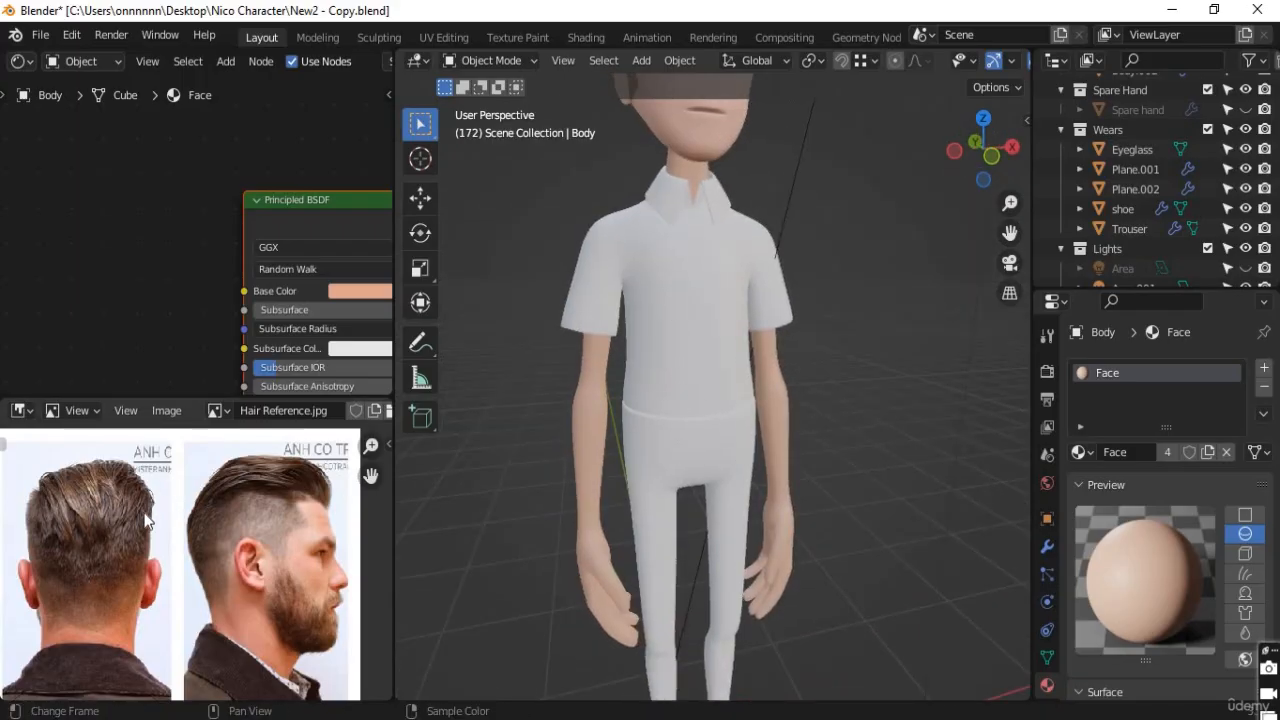
pyautogui.click(72, 414)
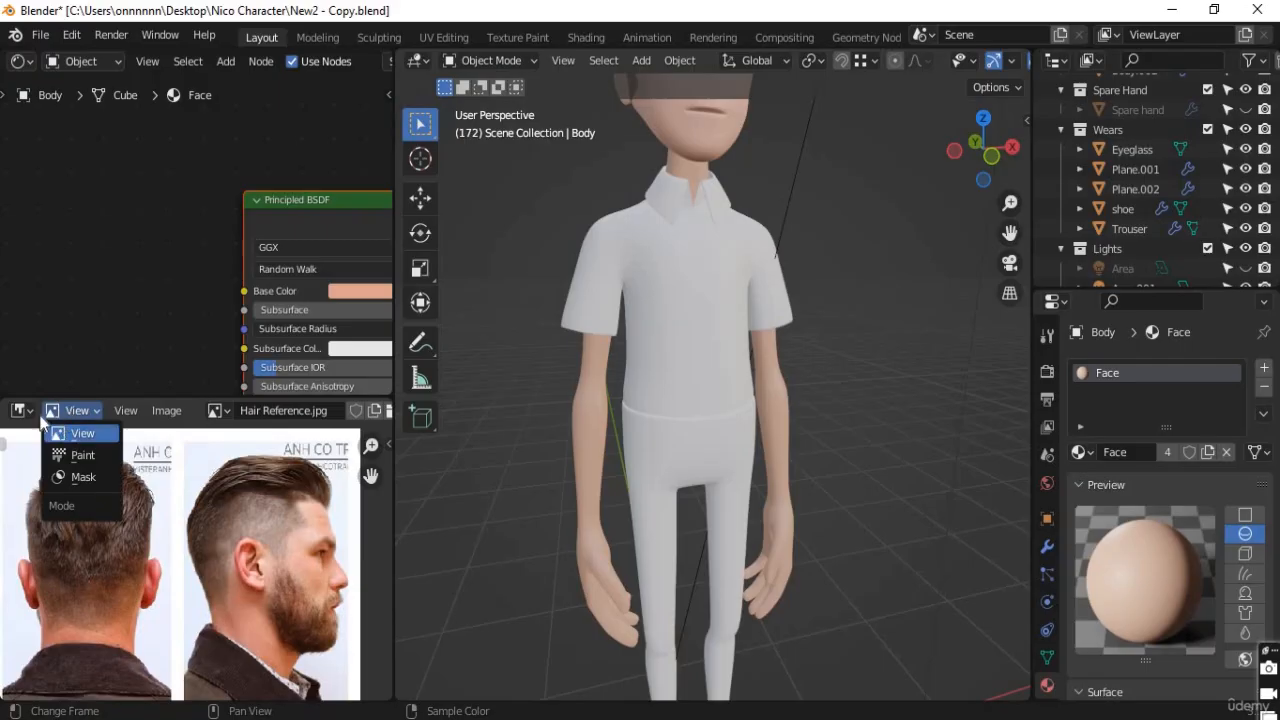
pyautogui.click(30, 414)
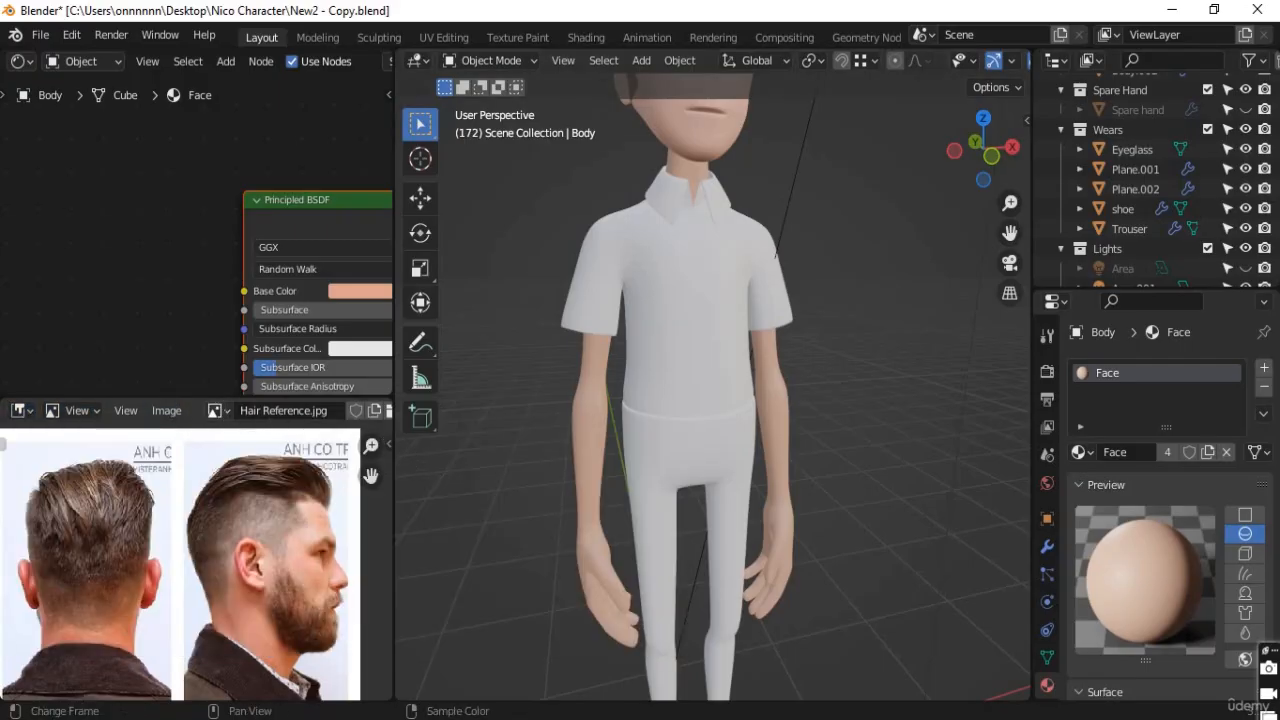
pyautogui.click(217, 411)
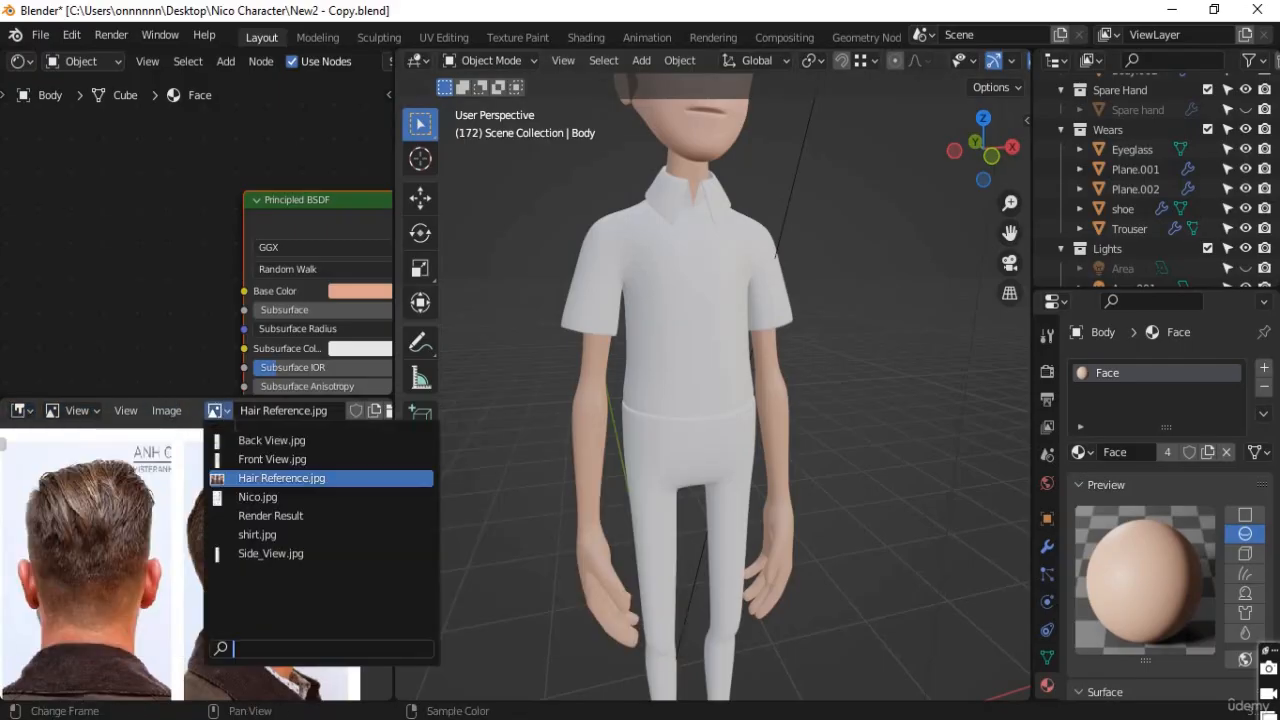
pyautogui.click(166, 410)
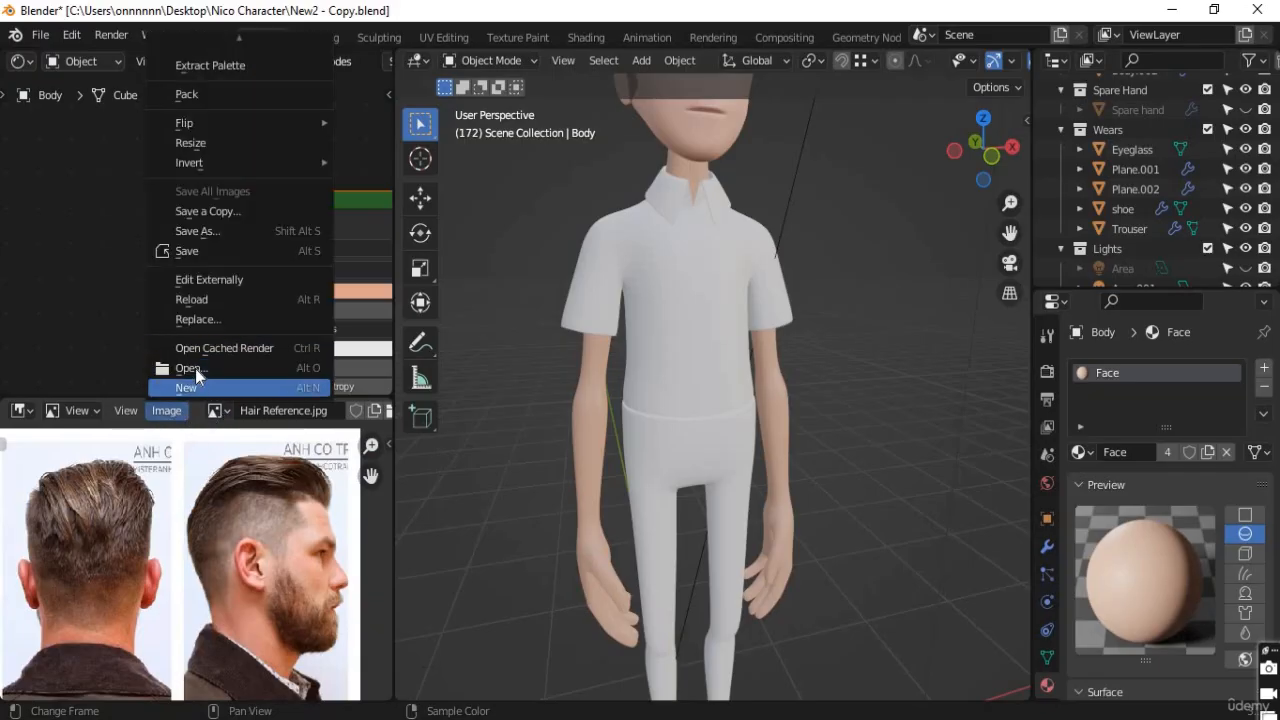
pyautogui.click(195, 368)
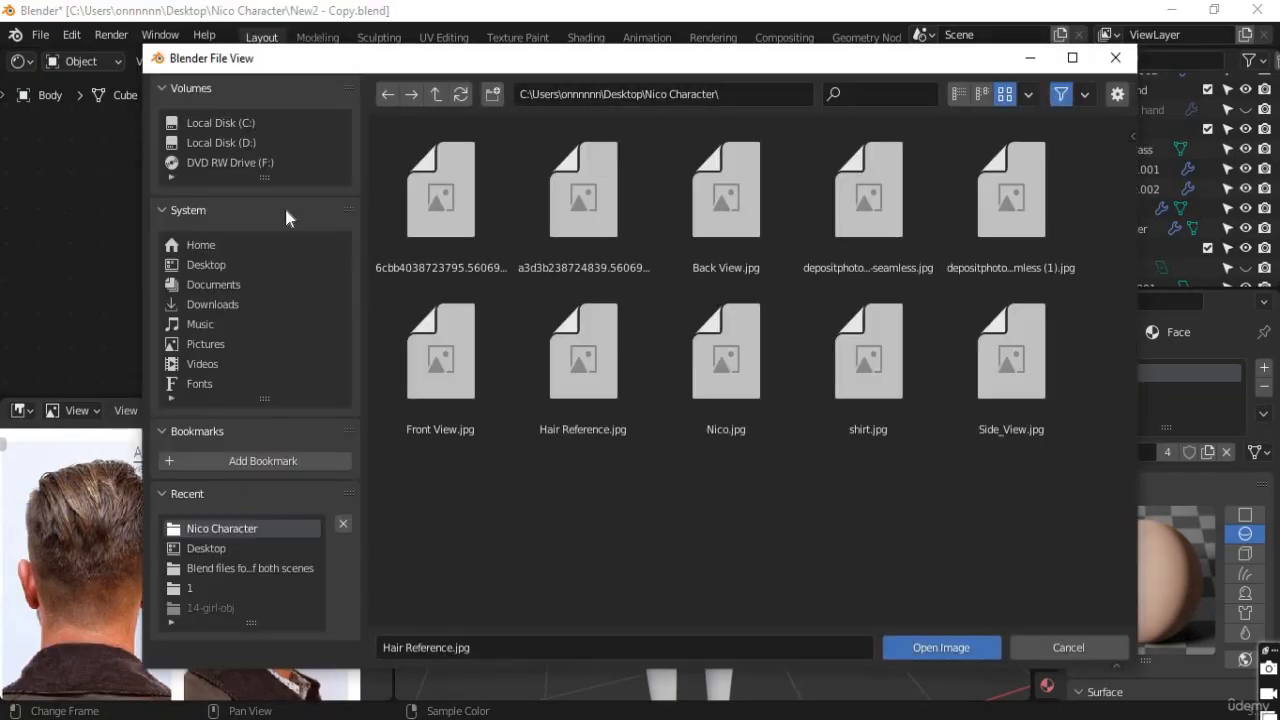
pyautogui.click(724, 382)
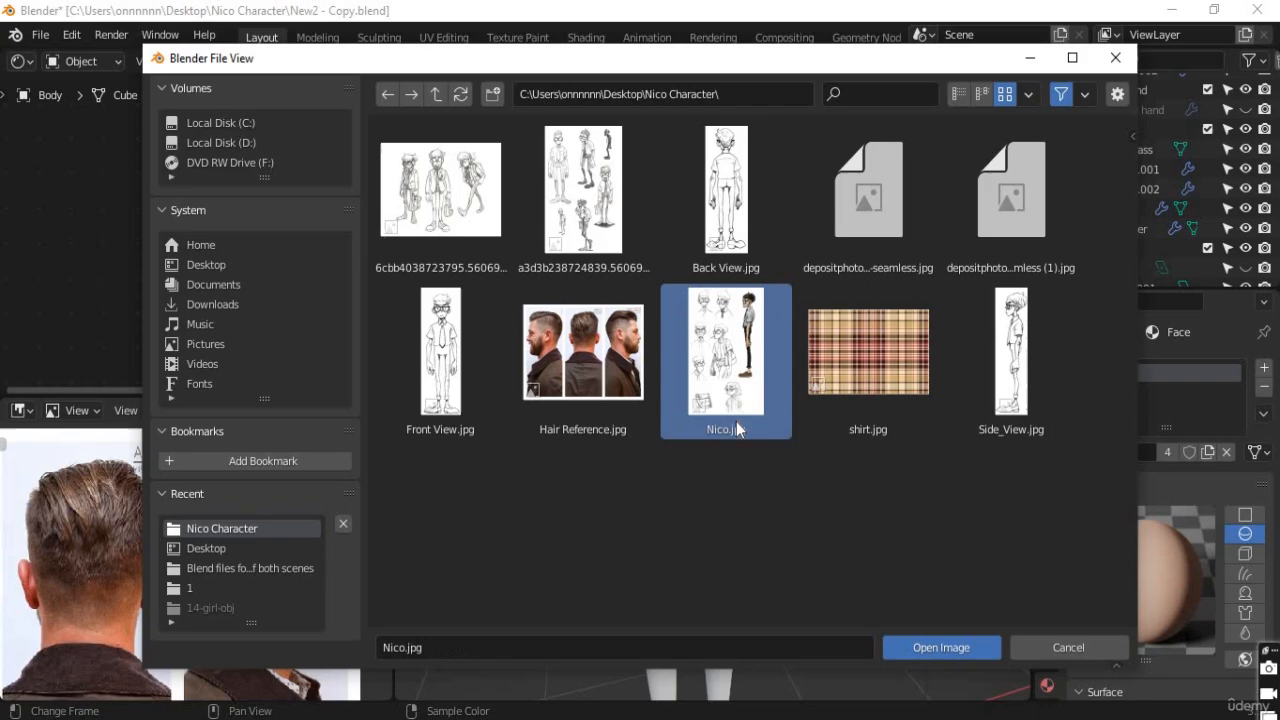
pyautogui.click(912, 645)
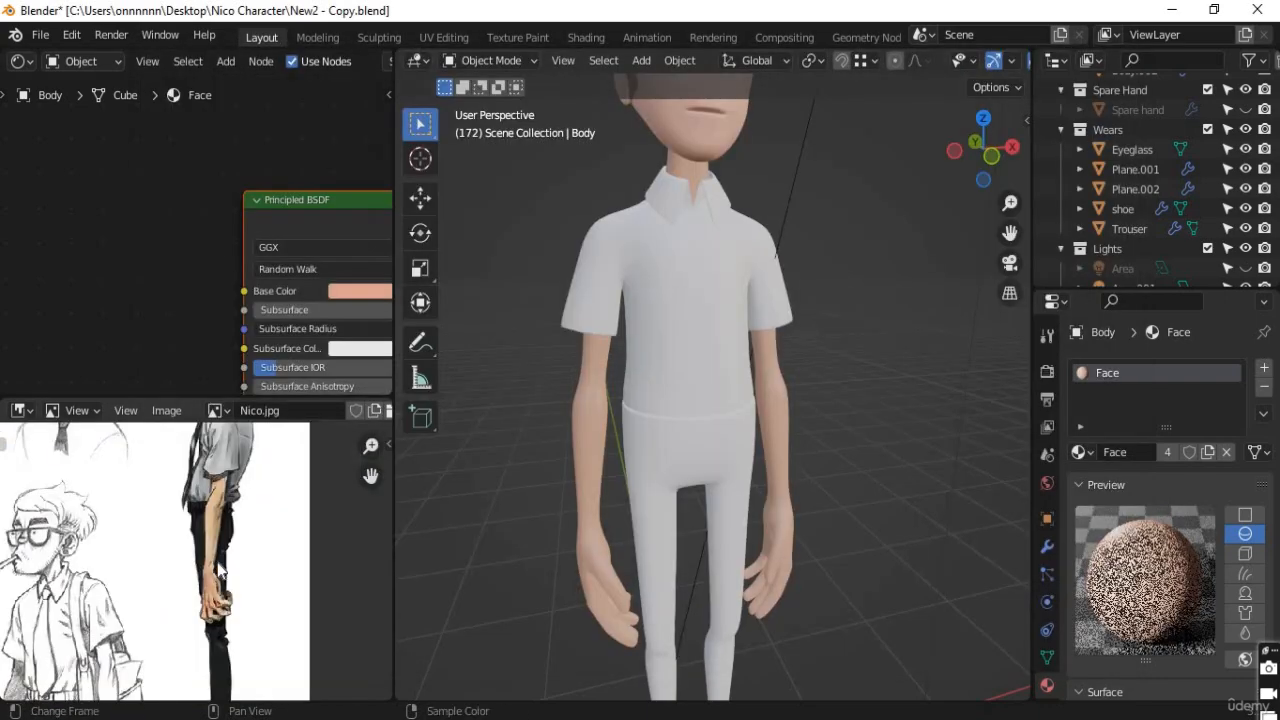
pyautogui.scroll(3, 212, 502)
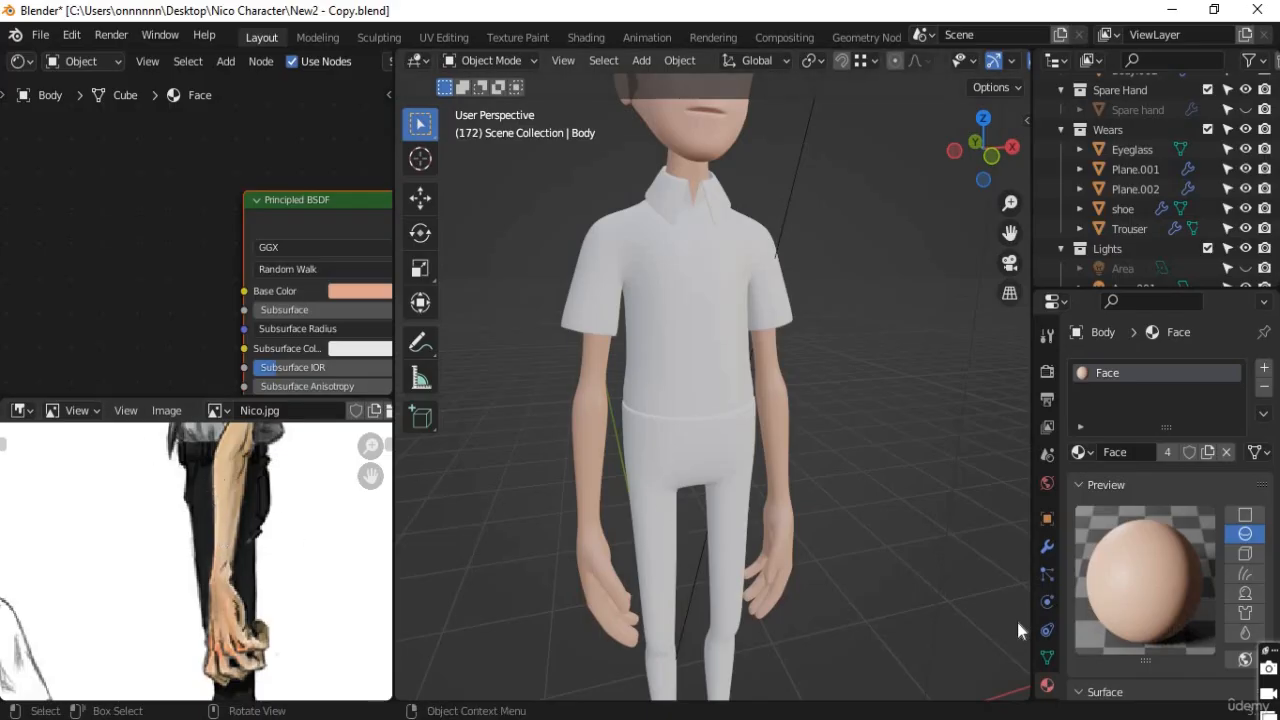
# Select the character's trousers and create a new material named Trouser for them
pyautogui.click(738, 451)
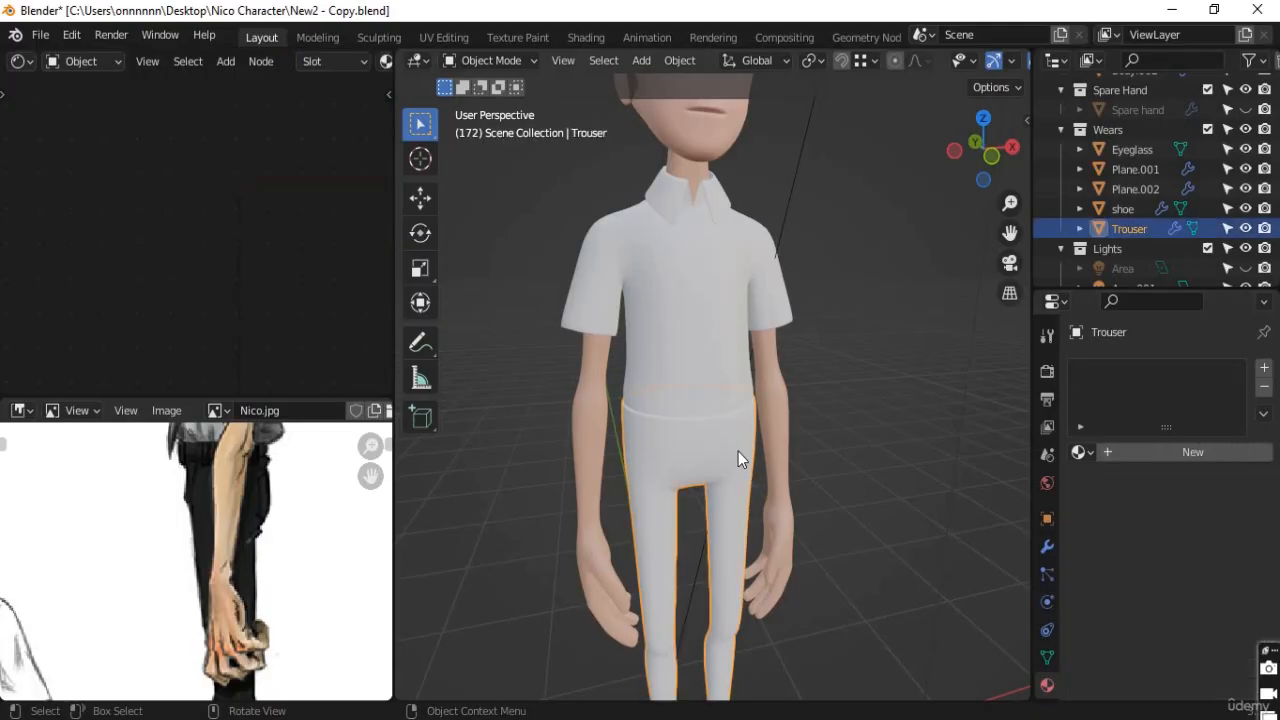
pyautogui.click(1117, 455)
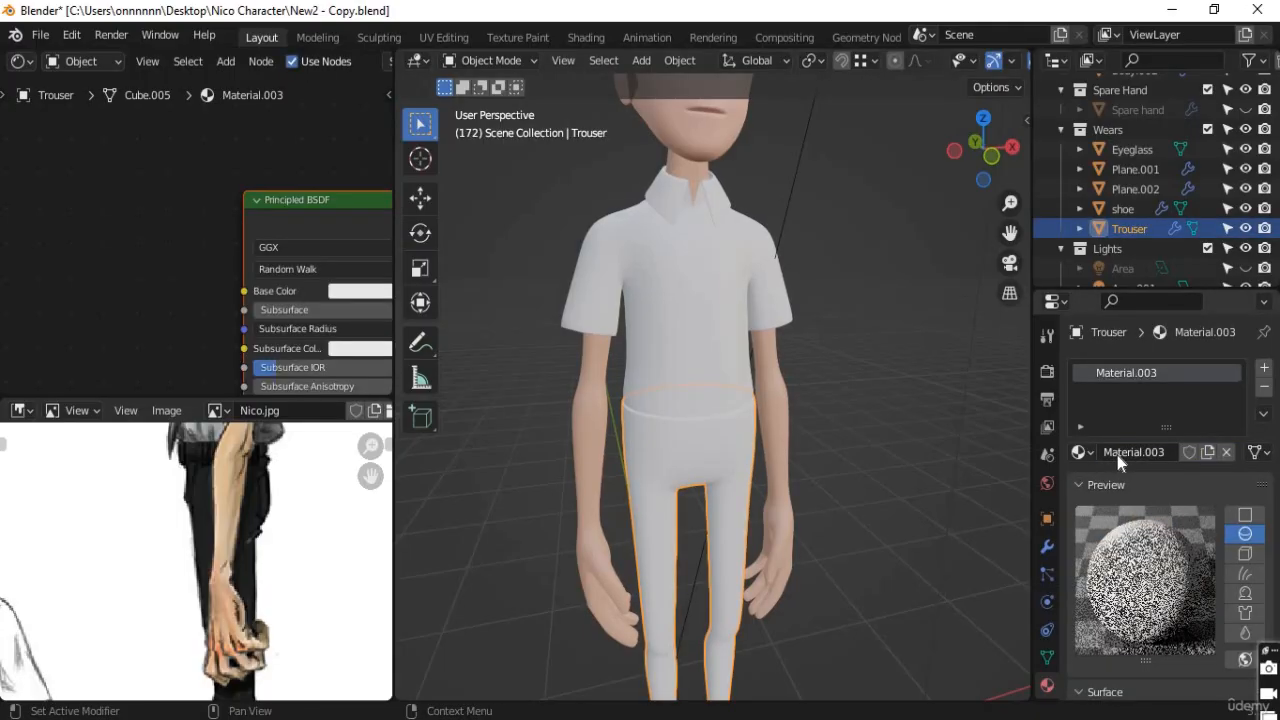
pyautogui.doubleClick(1117, 455)
pyautogui.write('Trouser')
pyautogui.press('Return')
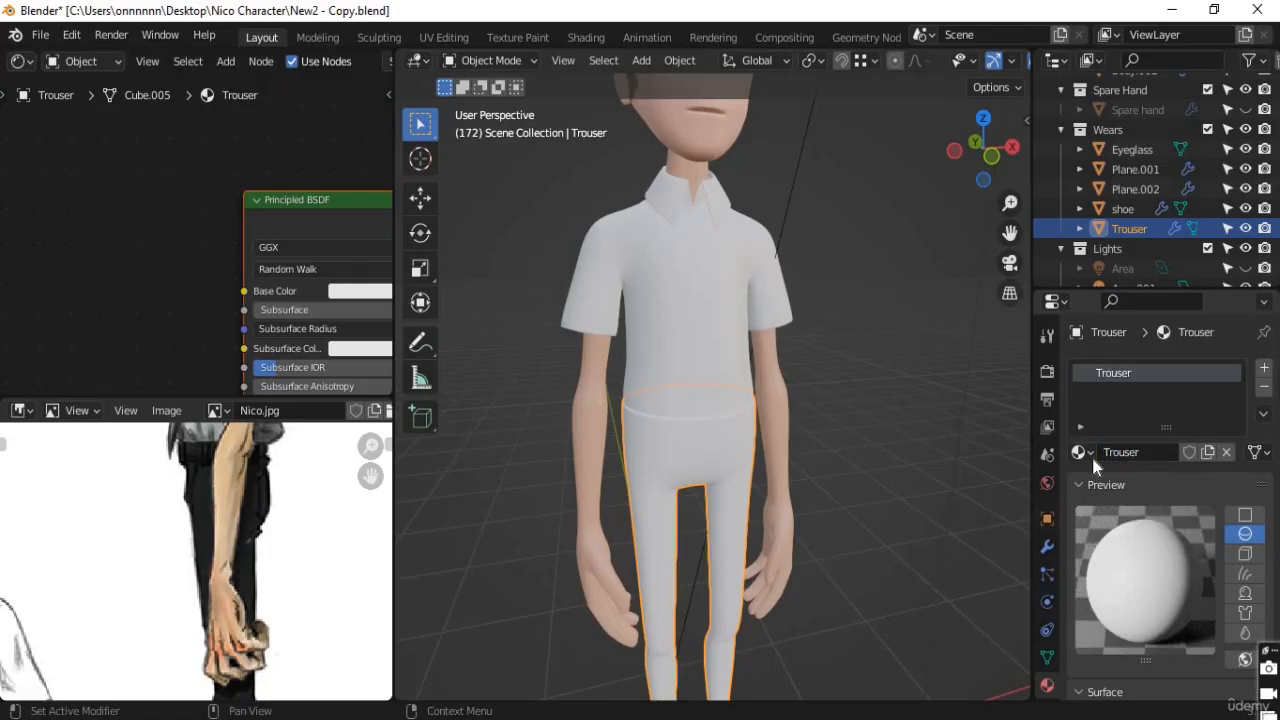
# Set the Trouser material's subsurface method to Christensen-Burley
pyautogui.scroll(-6, 1153, 506)
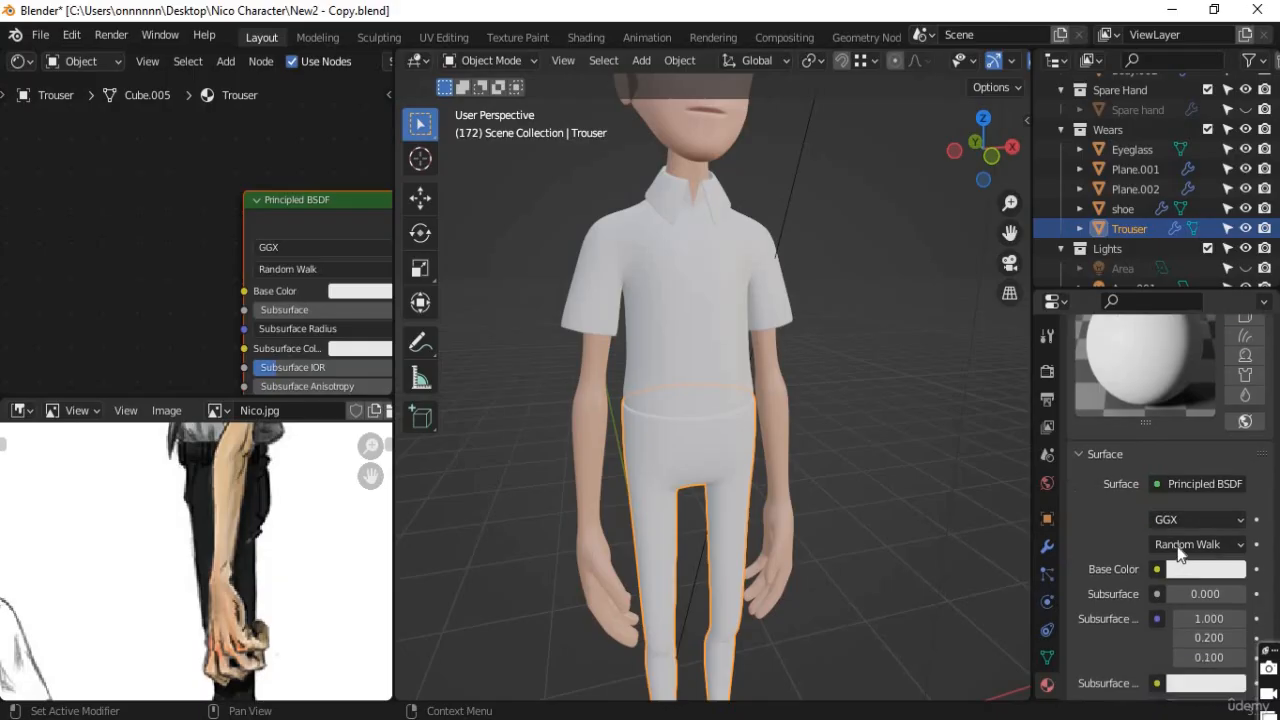
pyautogui.click(1167, 545)
pyautogui.click(1140, 567)
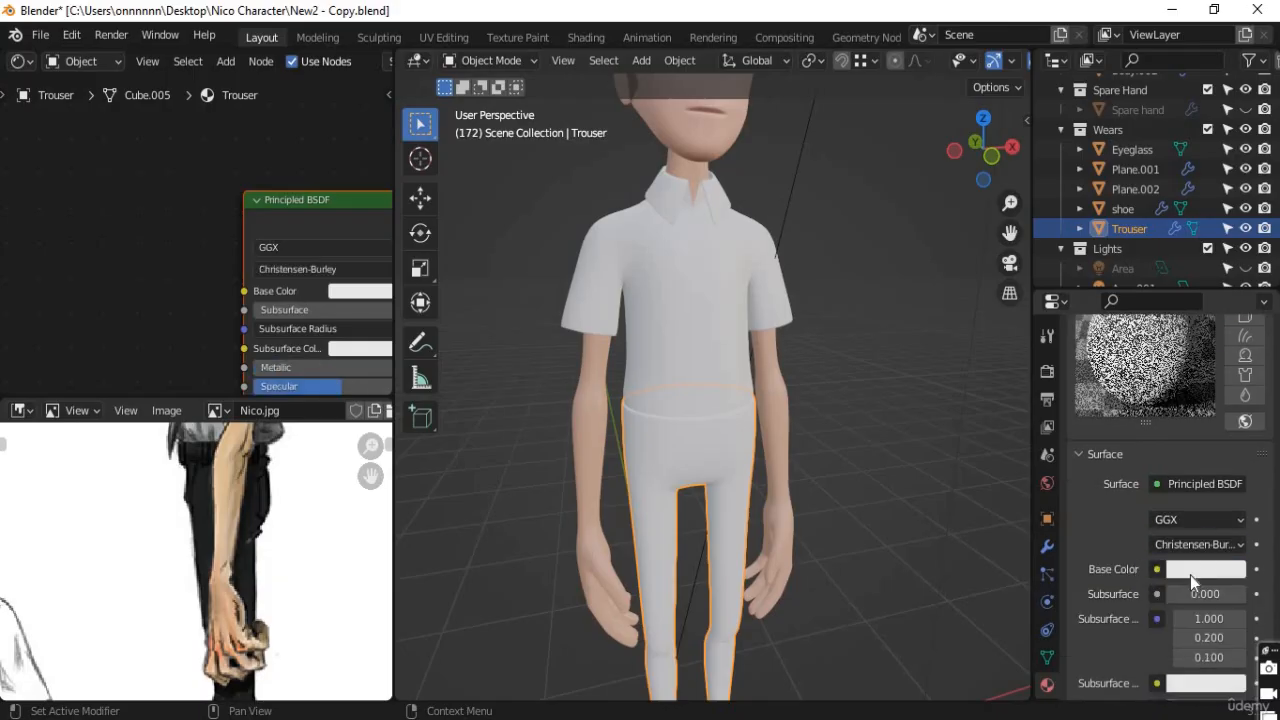
# Set the Trouser material's base color by sampling the black trousers in the Nico.jpg reference
pyautogui.click(1190, 572)
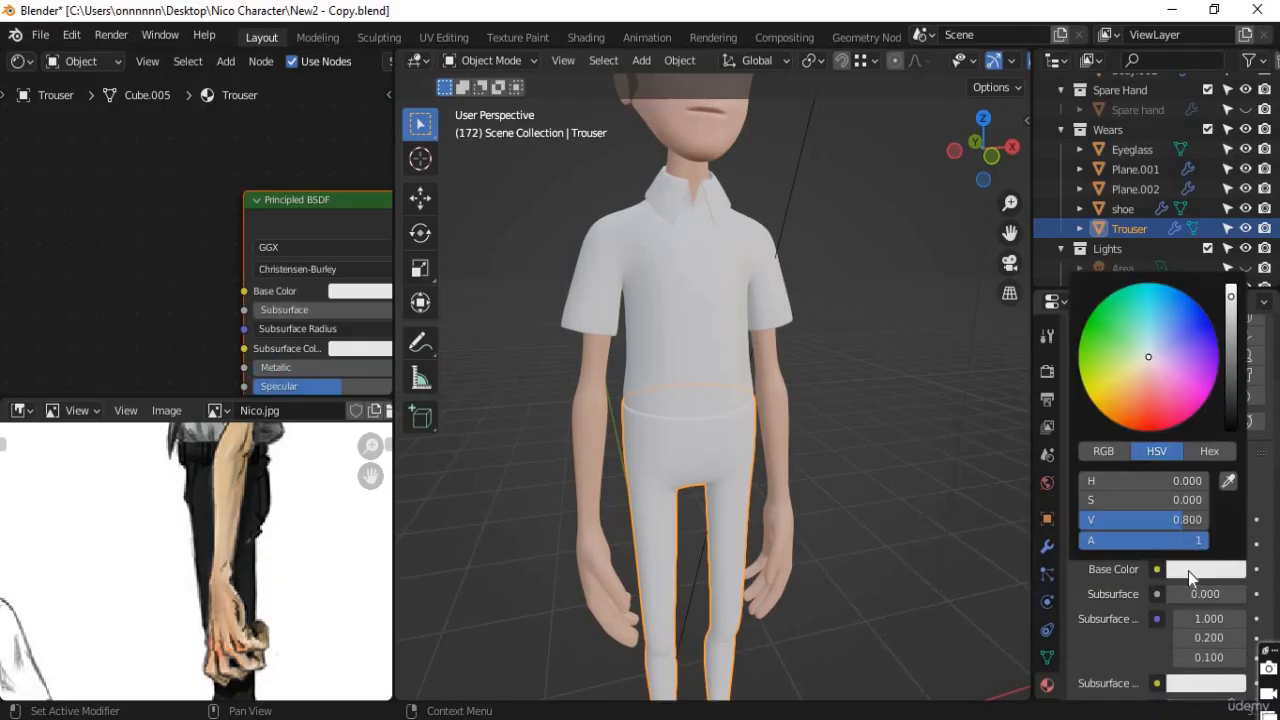
pyautogui.click(1229, 482)
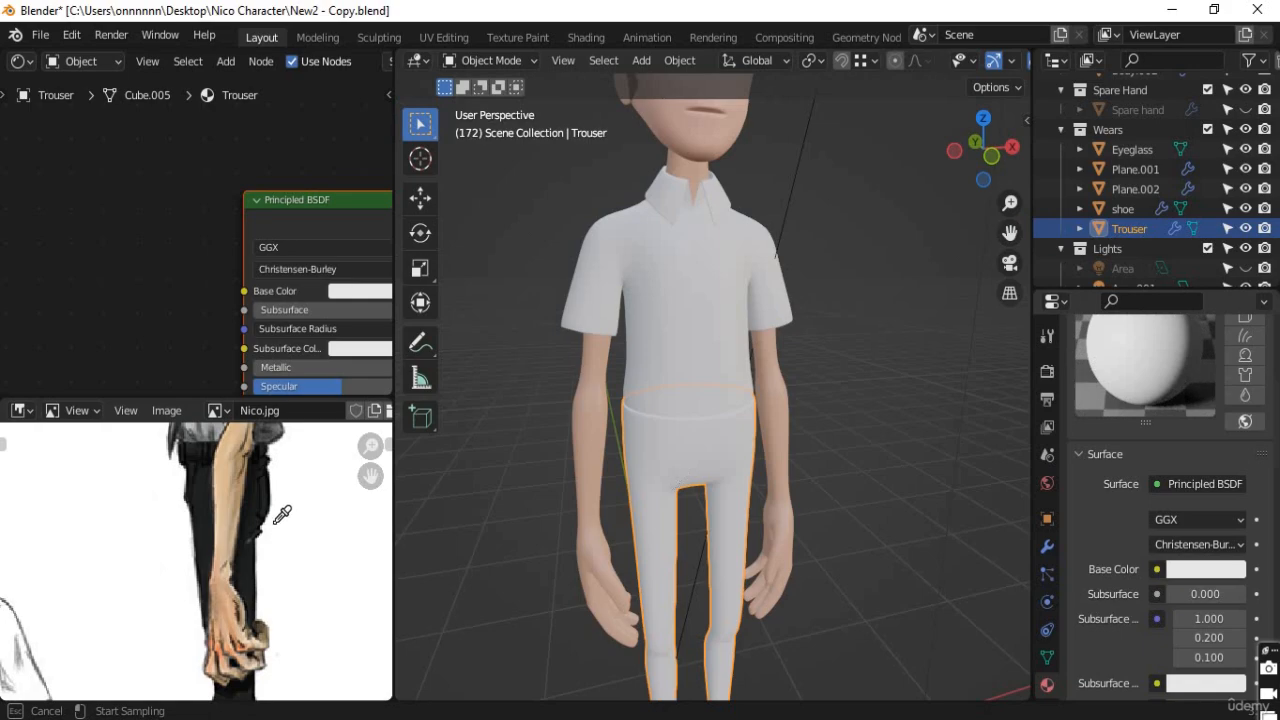
pyautogui.click(202, 535)
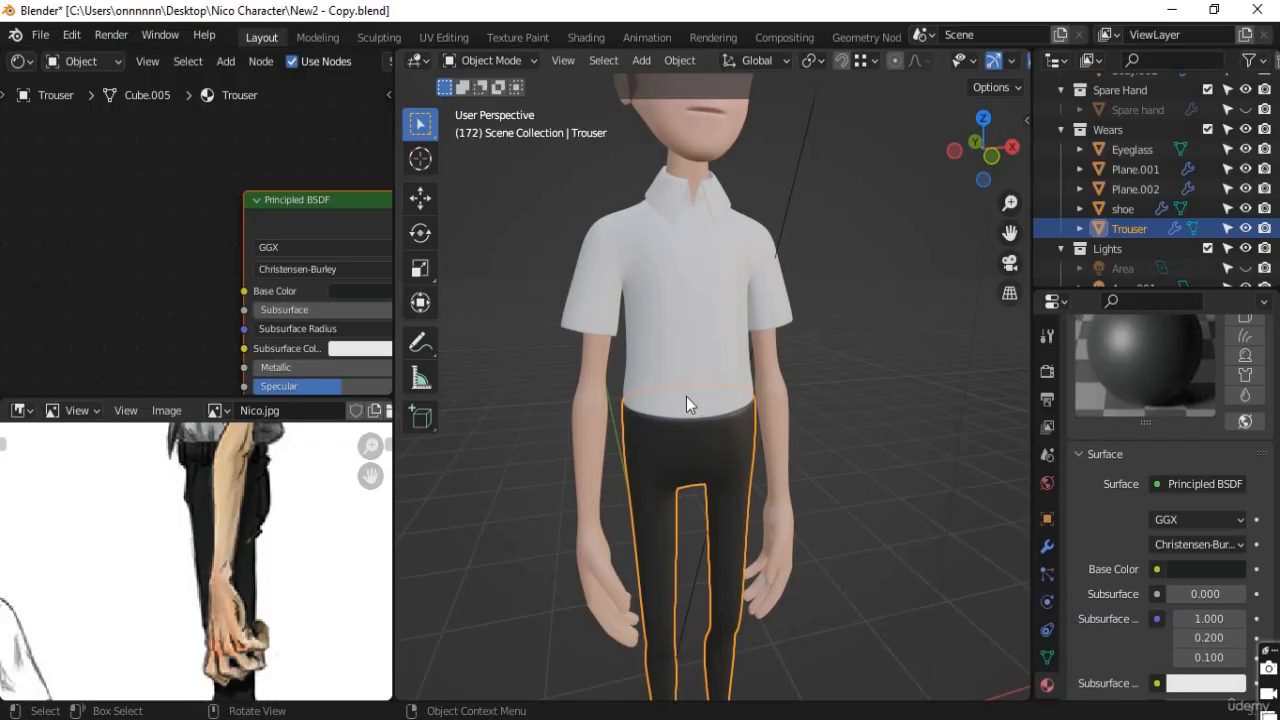
# Select the character's shirt and load shirt.jpg into the image editor, framing the plaid pattern
pyautogui.moveTo(741, 476); pyautogui.dragTo(690, 360, button='middle')
pyautogui.click(690, 360)
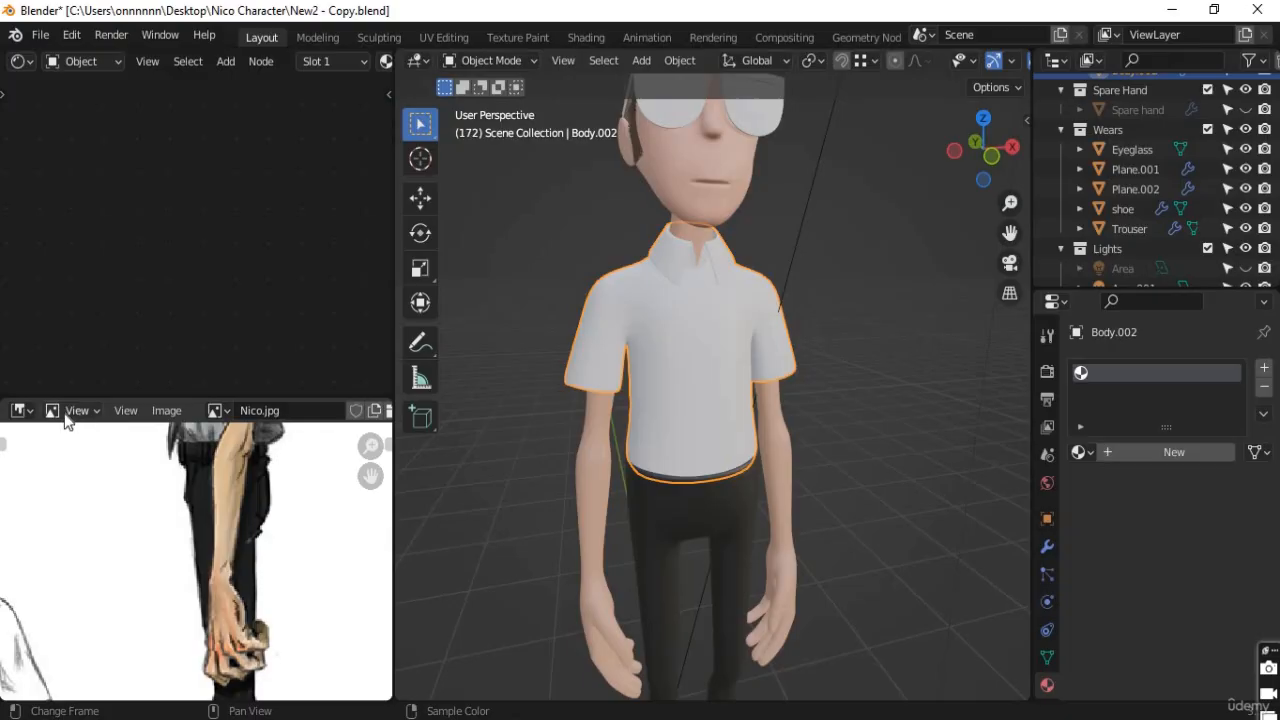
pyautogui.click(217, 411)
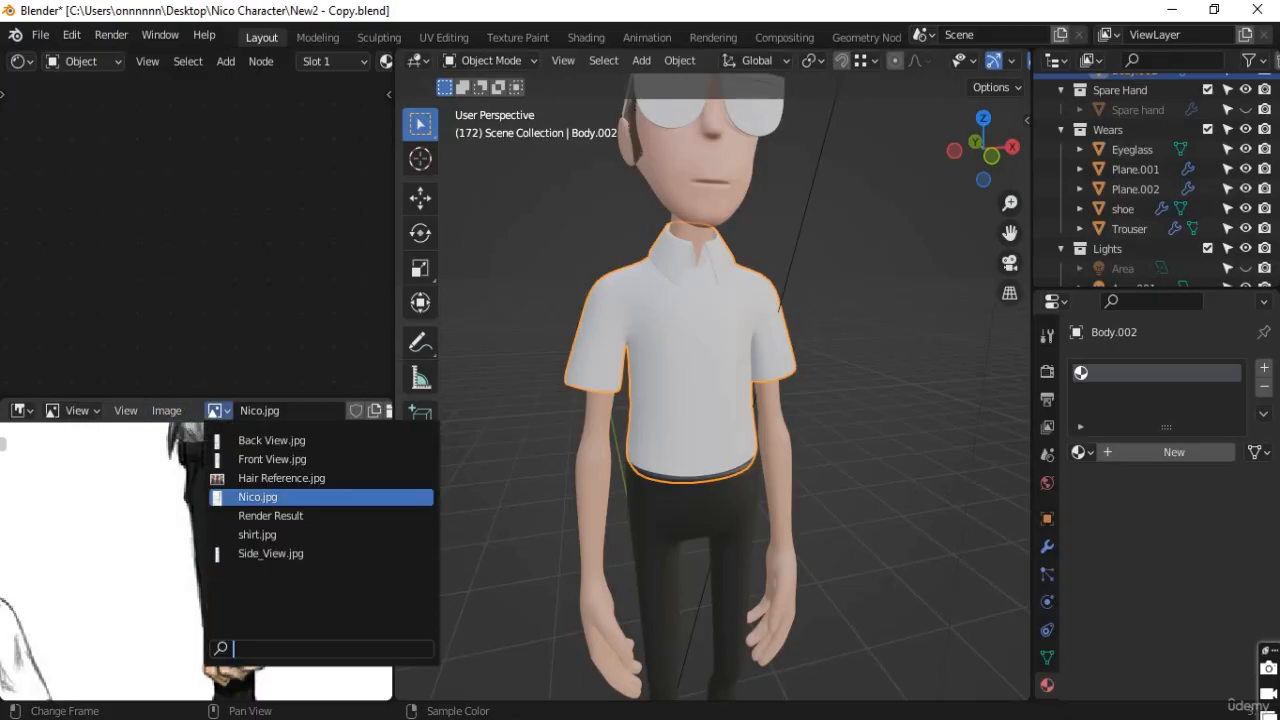
pyautogui.click(166, 410)
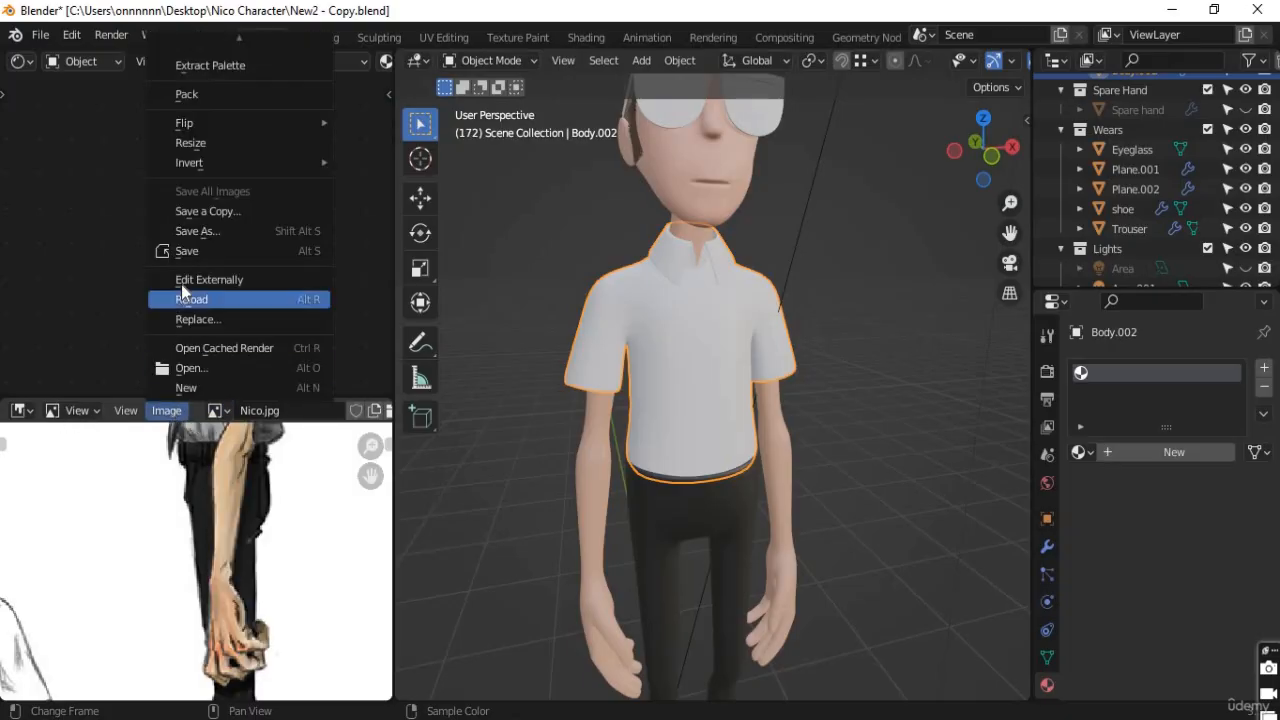
pyautogui.click(199, 366)
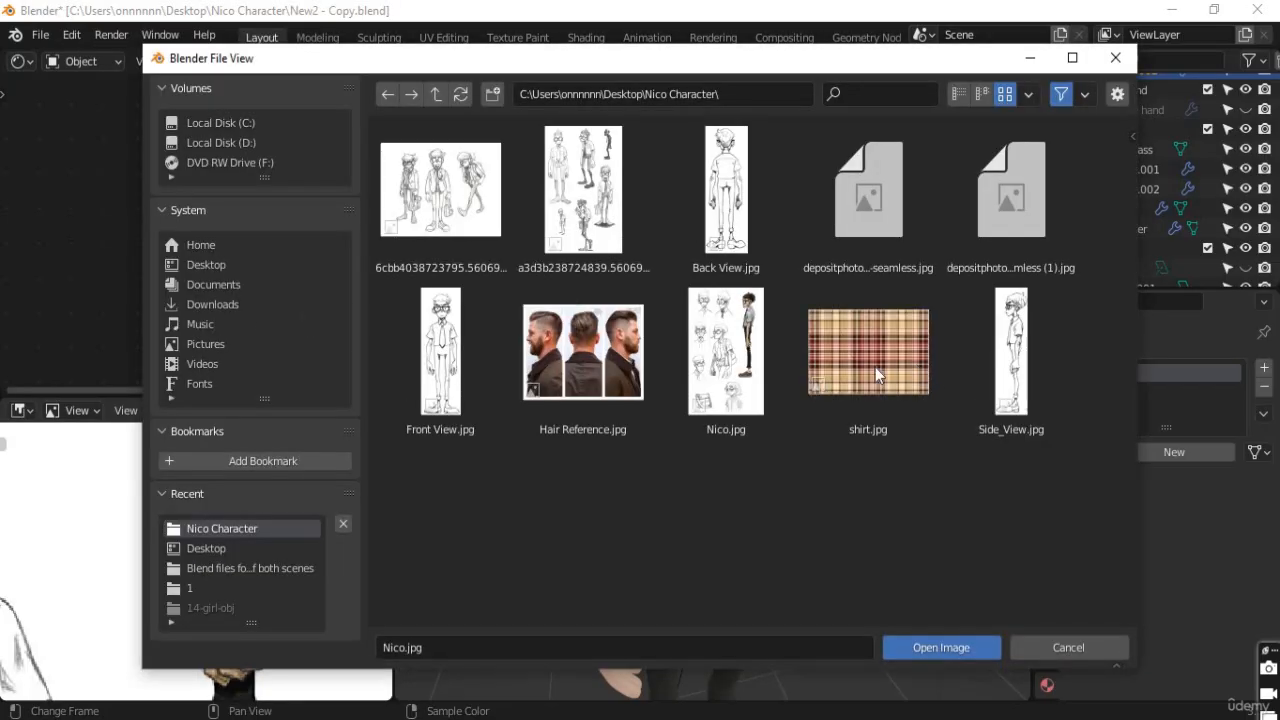
pyautogui.click(868, 350)
pyautogui.click(941, 647)
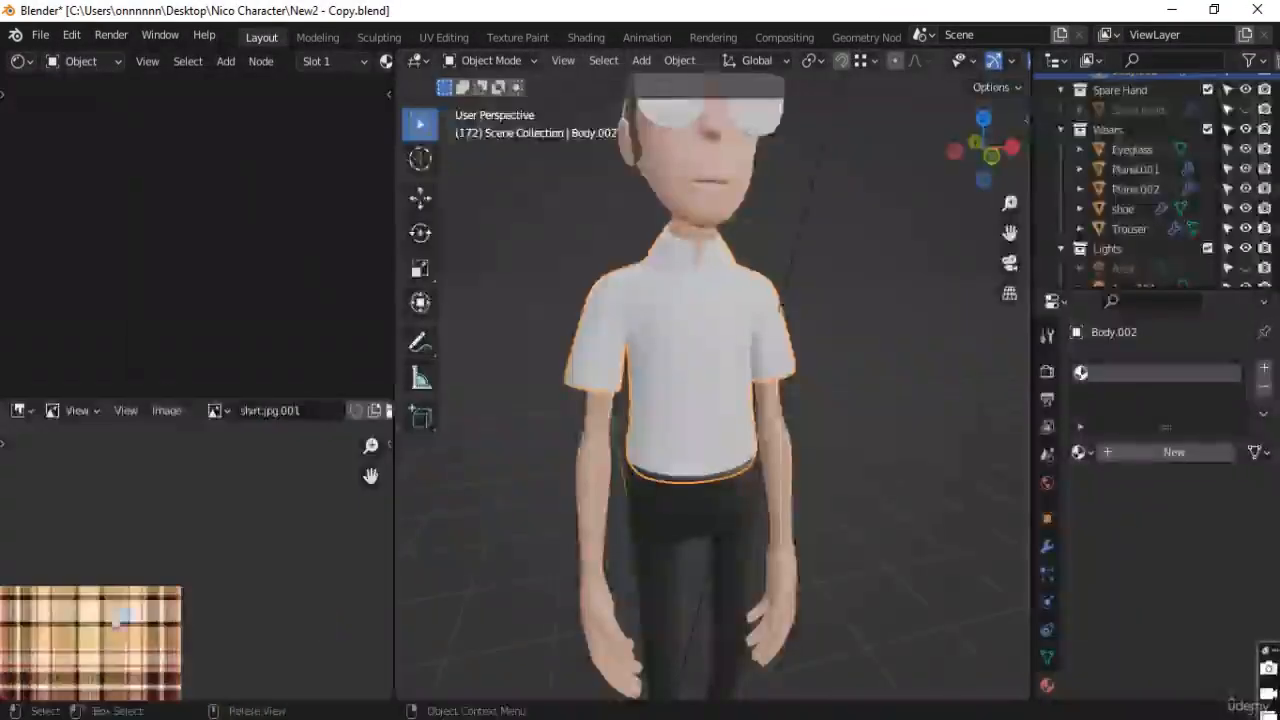
pyautogui.keyDown('shift'); pyautogui.moveTo(112, 615); pyautogui.dragTo(341, 449, button='middle'); pyautogui.keyUp('shift')
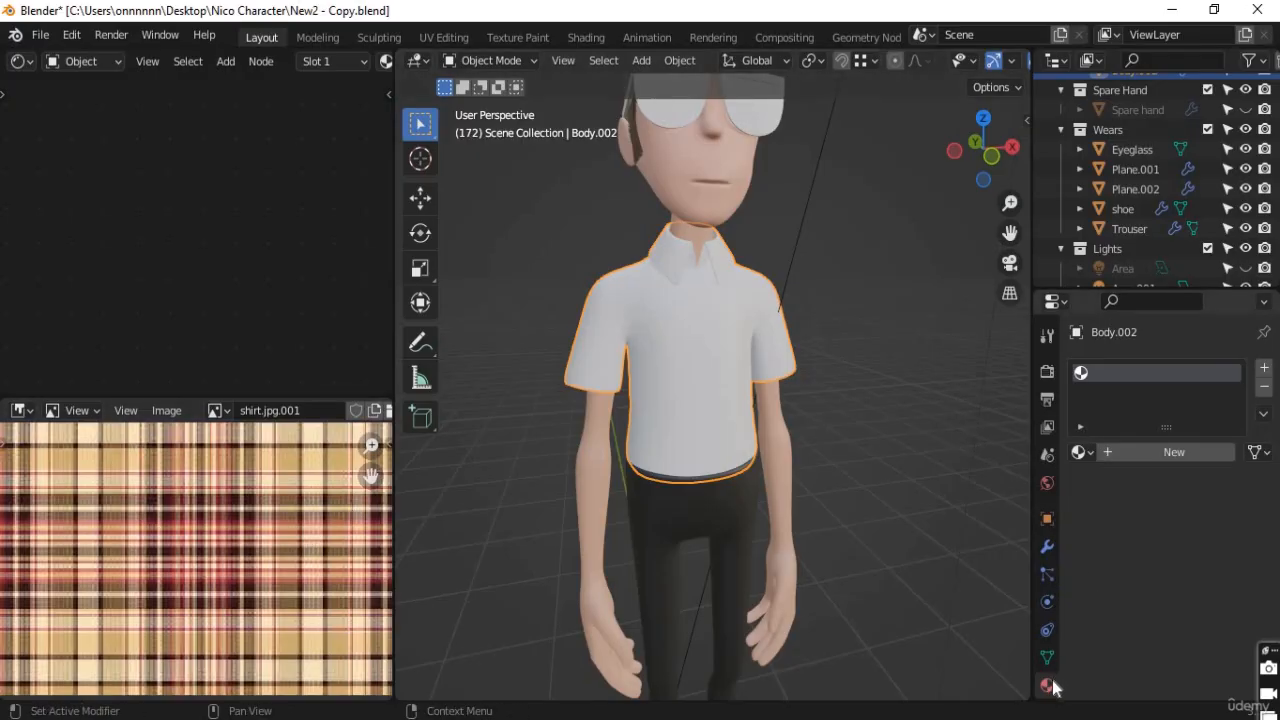
# Create a new material named Shirt for the selected shirt
pyautogui.click(1124, 455)
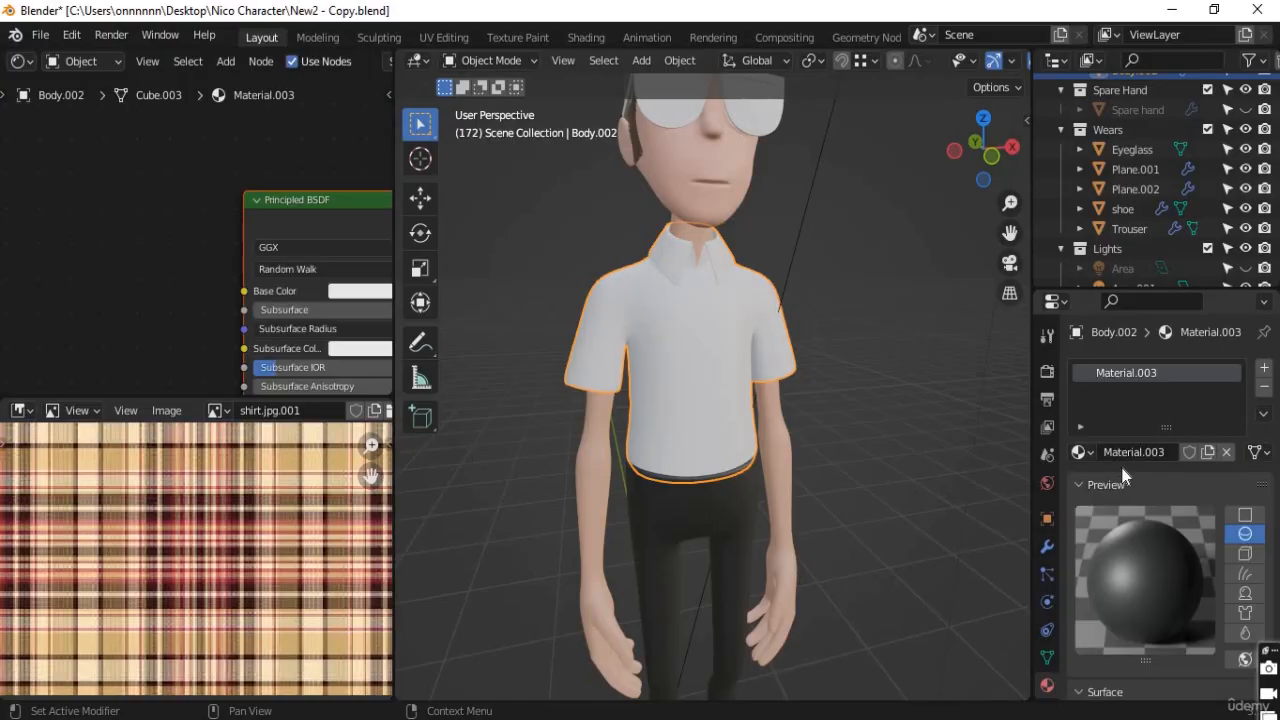
pyautogui.doubleClick(1124, 455)
pyautogui.write('Shirt')
pyautogui.press('Return')
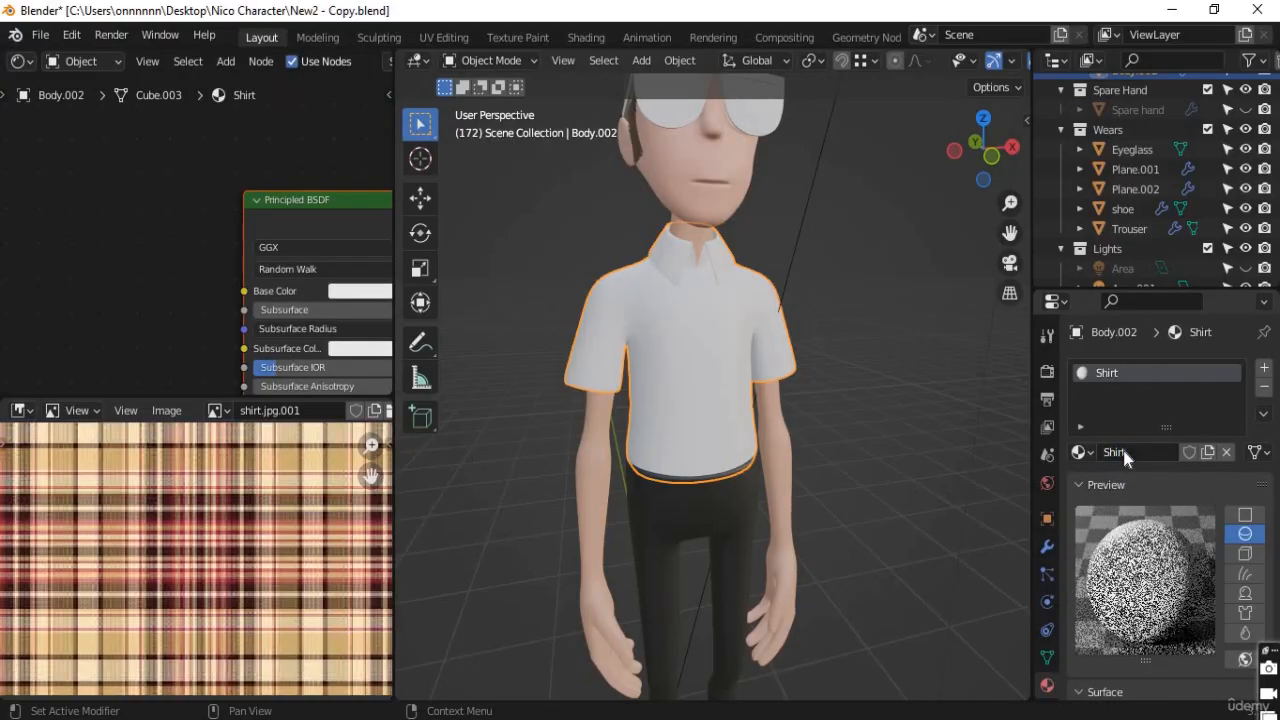
# Set the Shirt material's subsurface method to Christensen-Burley
pyautogui.scroll(-3, 1146, 540)
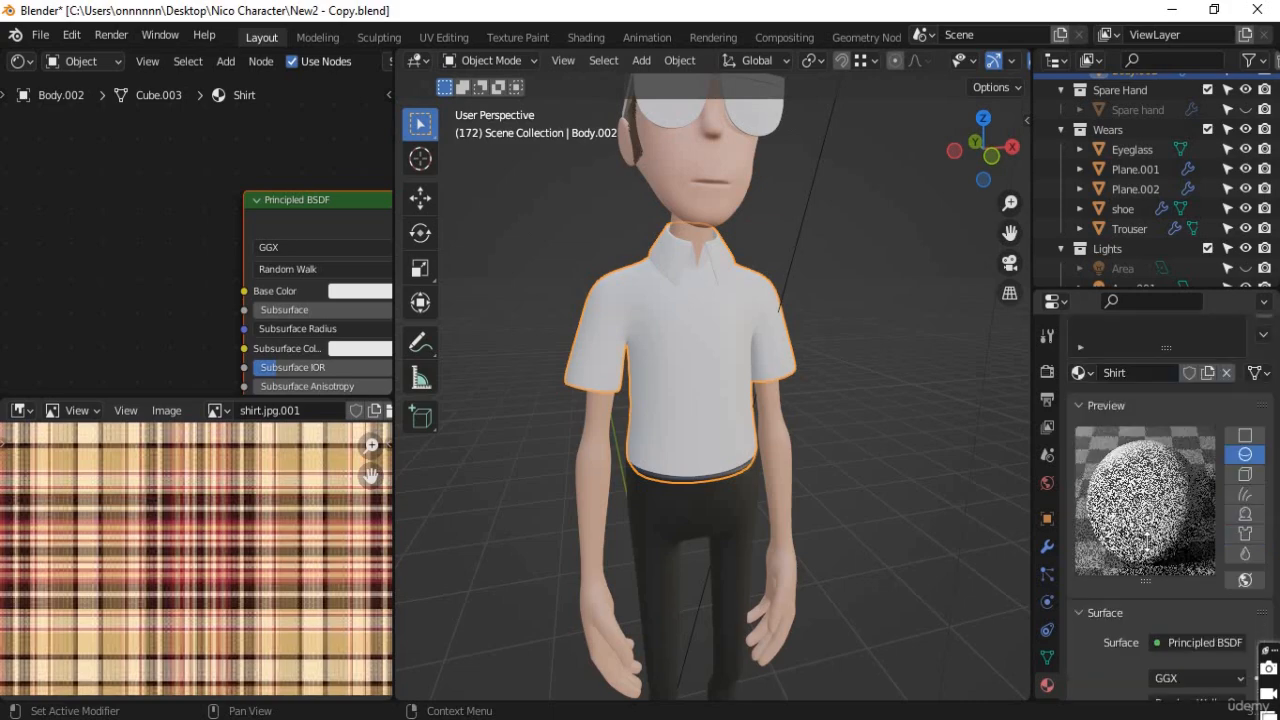
pyautogui.scroll(-3, 1146, 542)
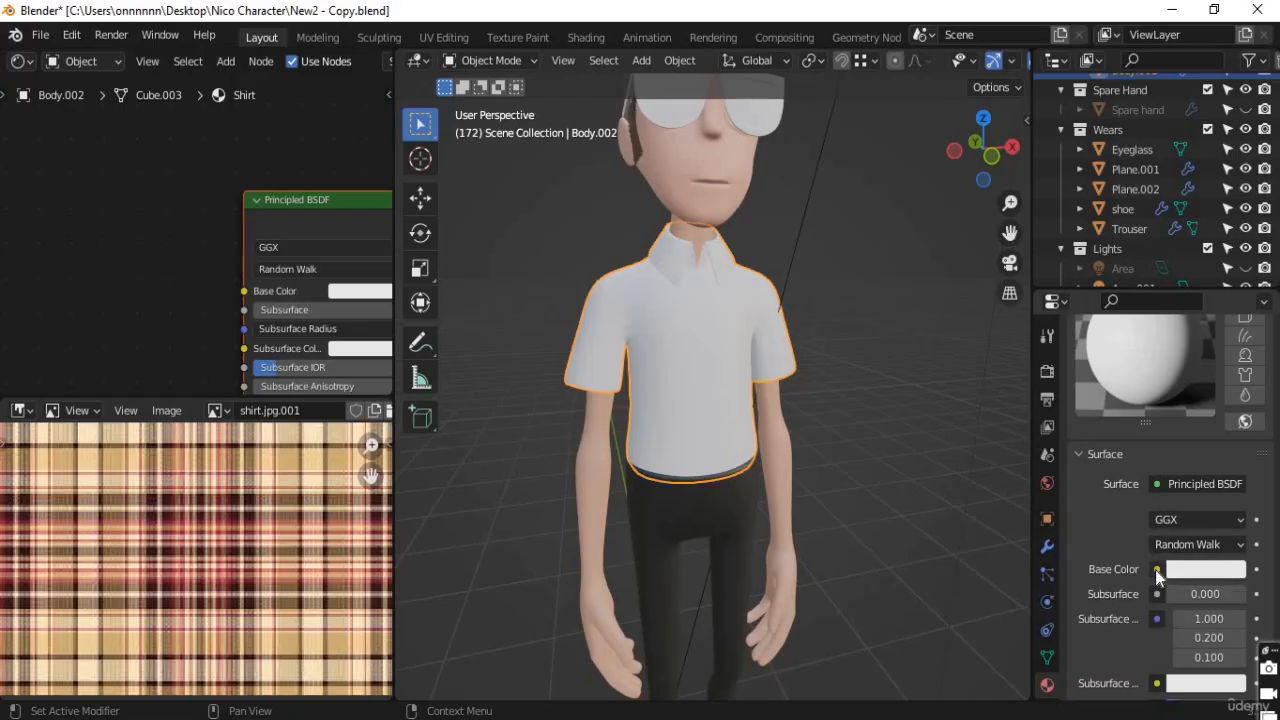
pyautogui.click(1157, 569)
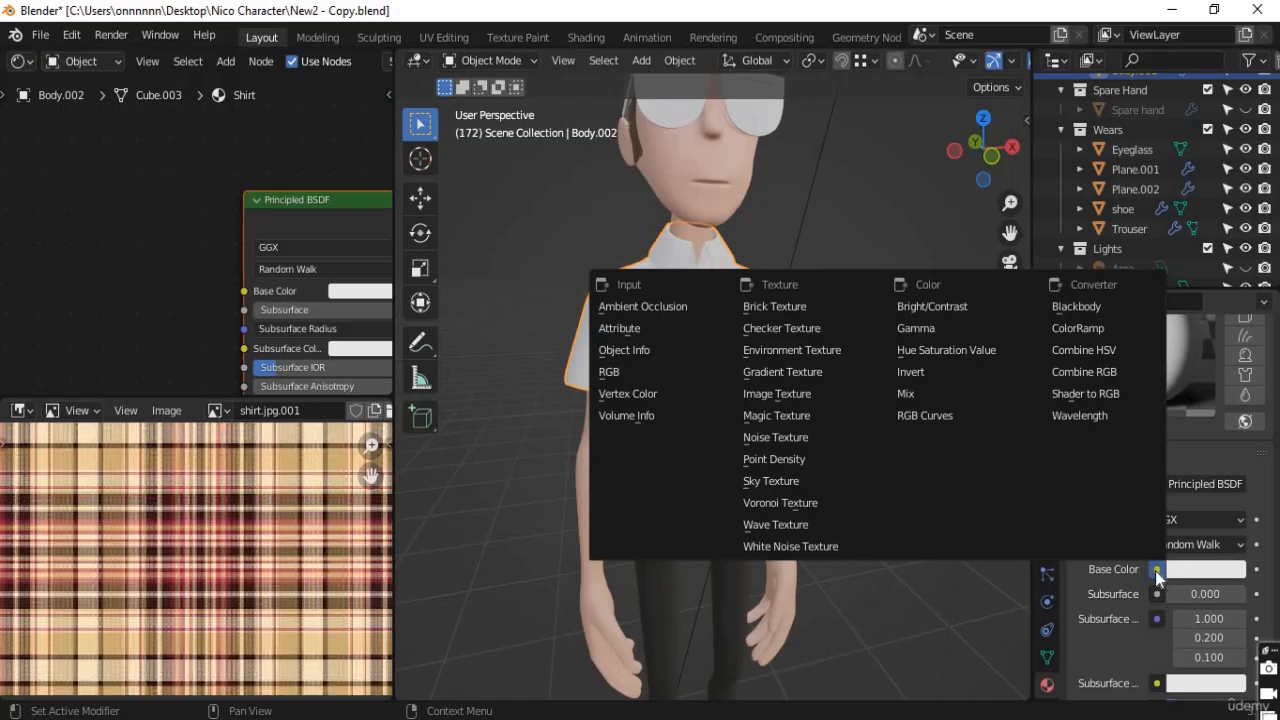
pyautogui.click(1175, 548)
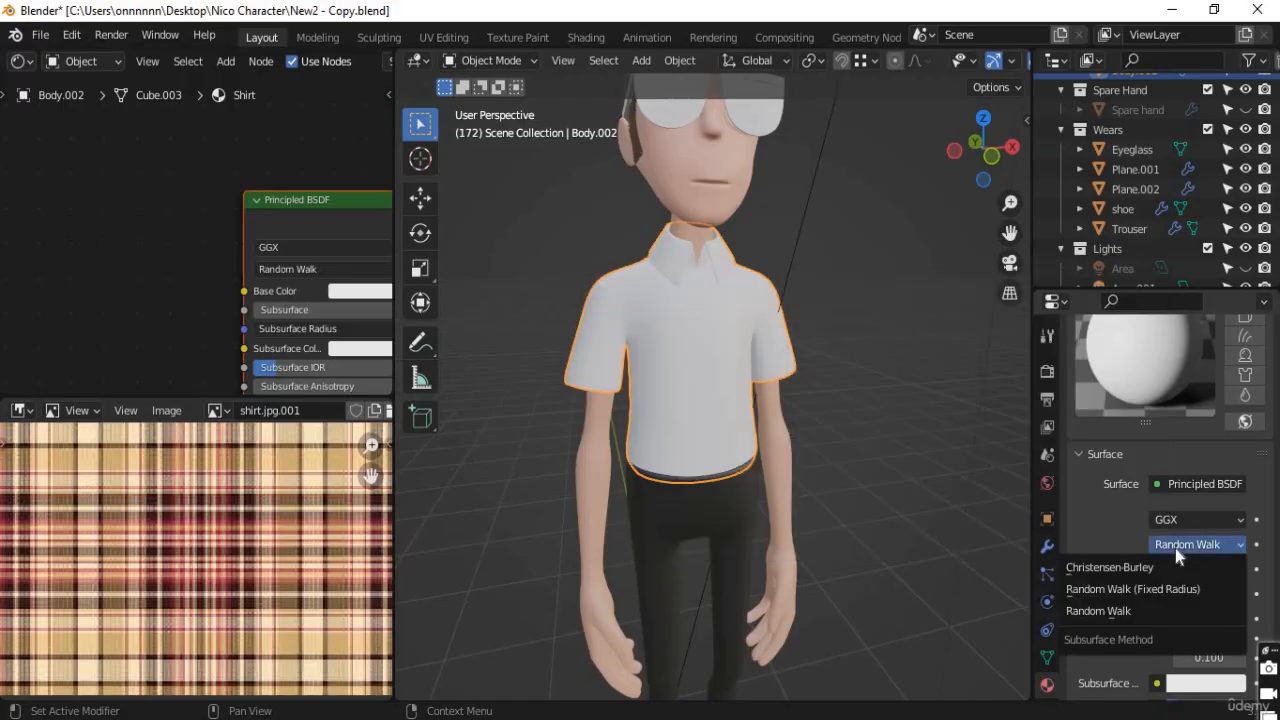
pyautogui.click(1164, 568)
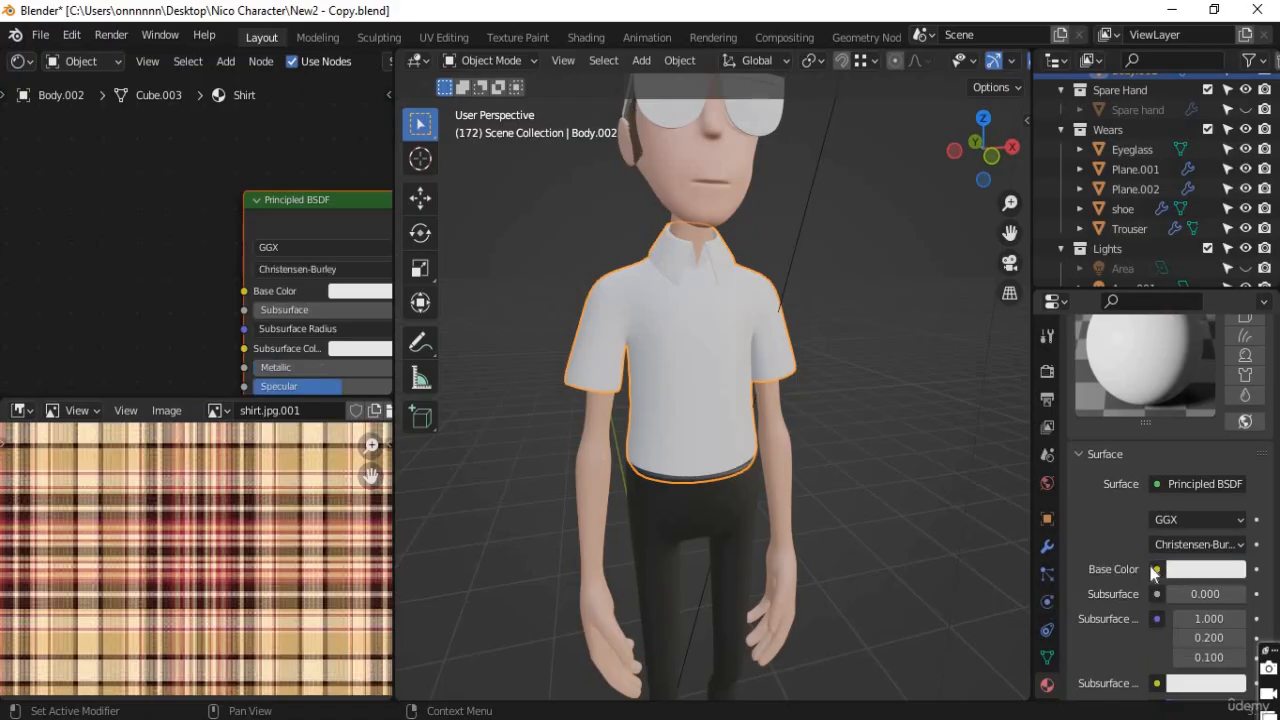
# Connect an Image Texture to the Shirt material's base color and load shirt.jpg into it
pyautogui.click(1157, 569)
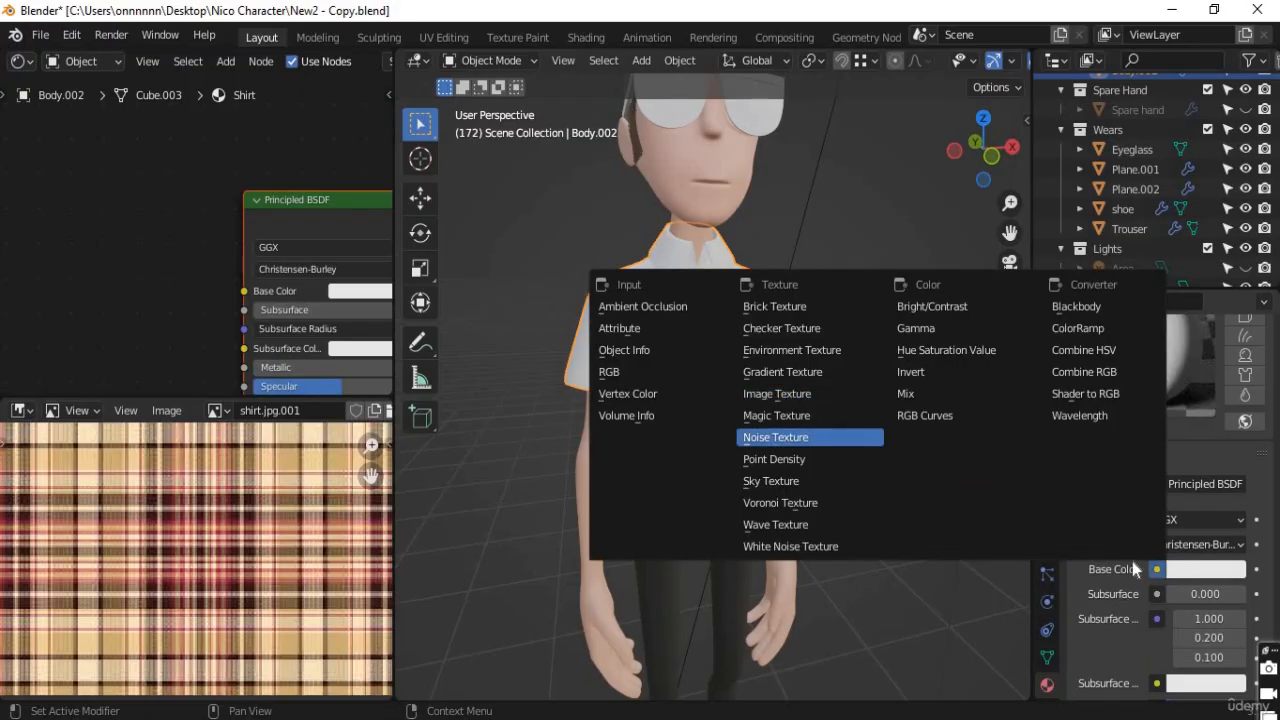
pyautogui.click(788, 396)
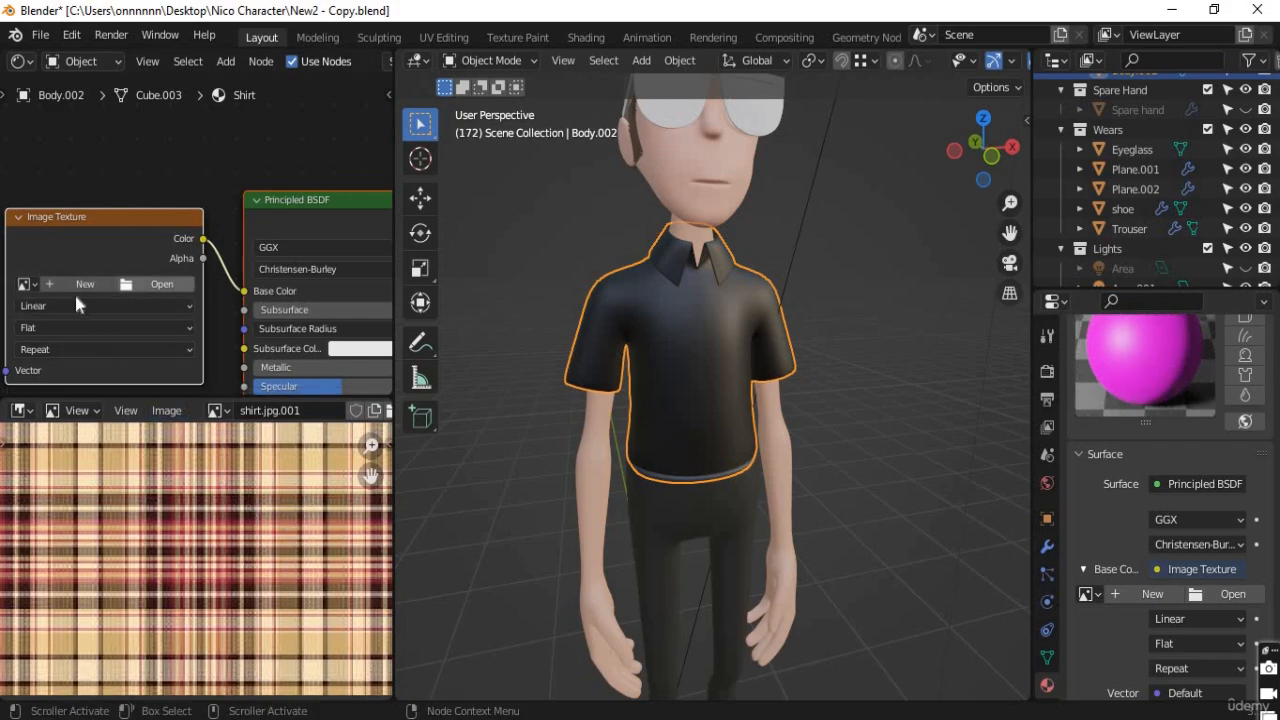
pyautogui.moveTo(188, 251); pyautogui.dragTo(202, 205, button='middle')
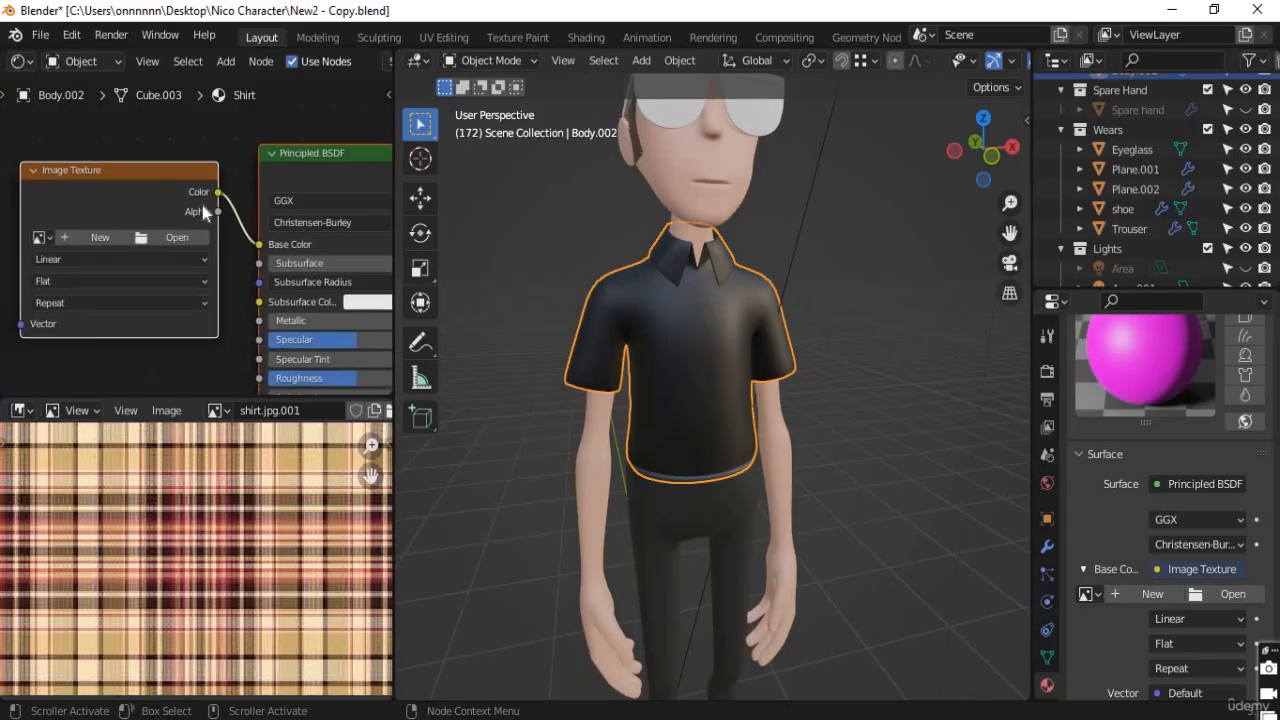
pyautogui.click(151, 237)
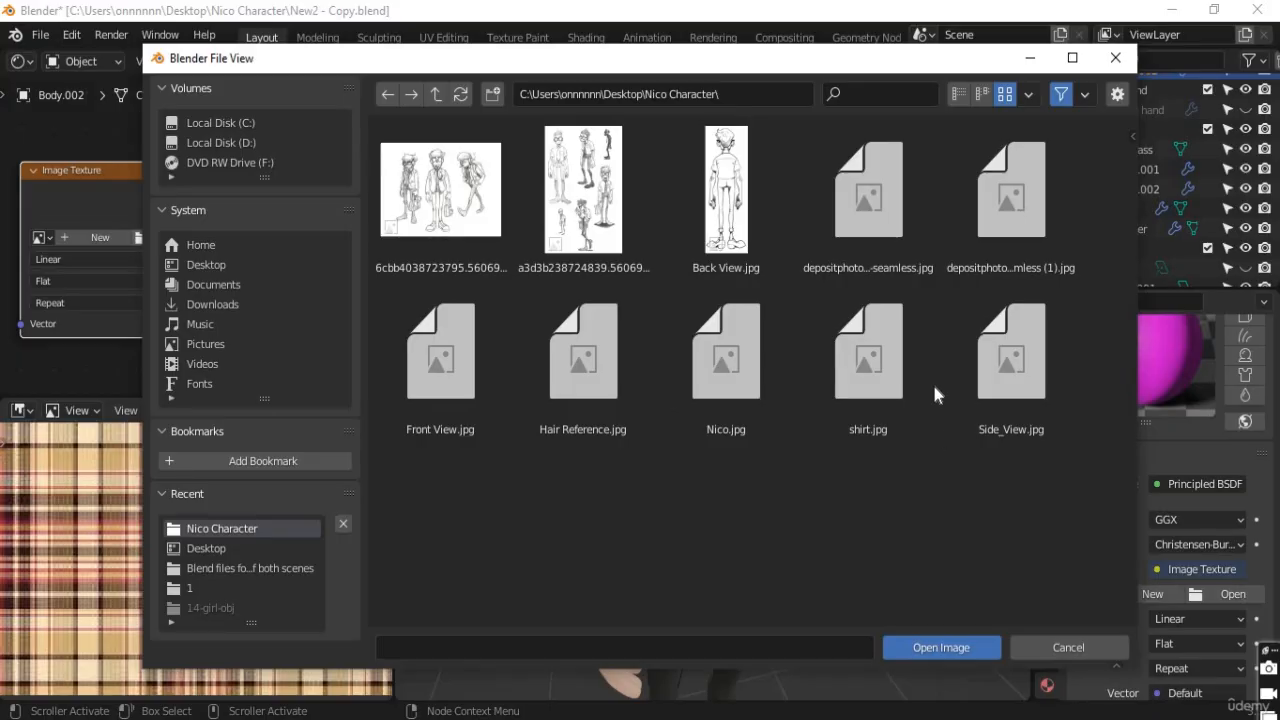
pyautogui.click(867, 371)
pyautogui.click(932, 649)
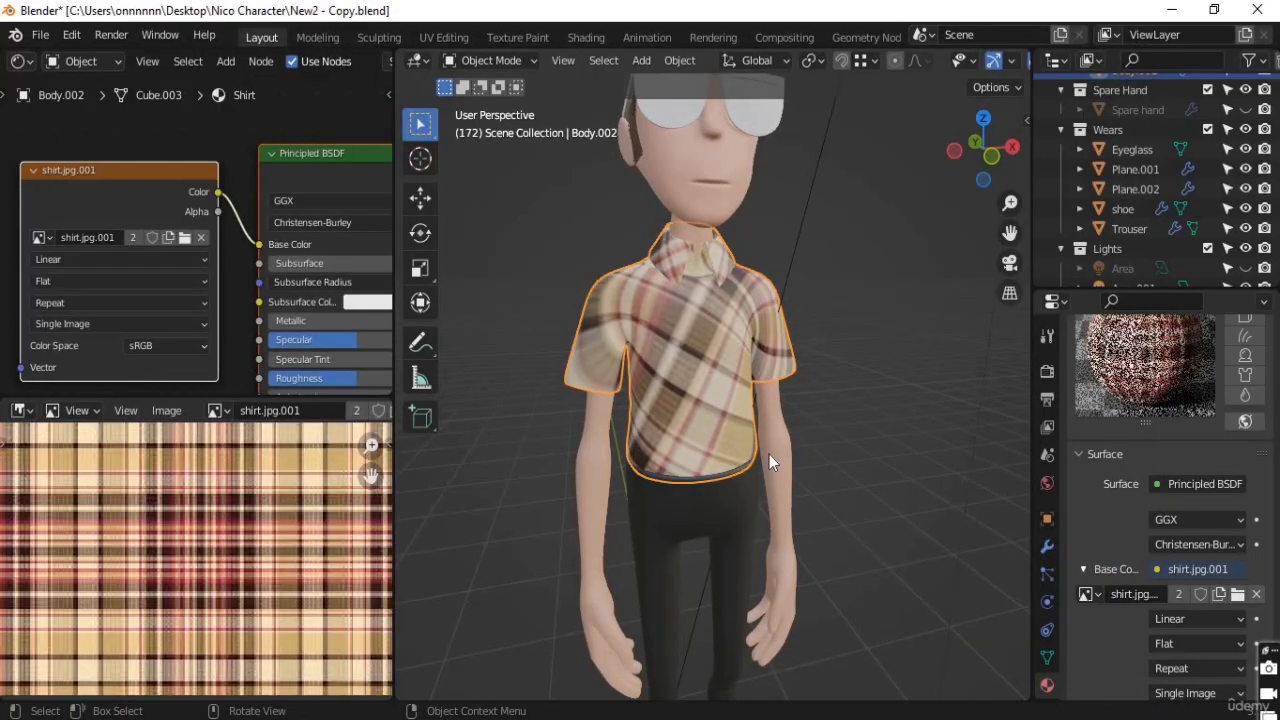
pyautogui.moveTo(769, 454); pyautogui.dragTo(584, 433, button='middle')
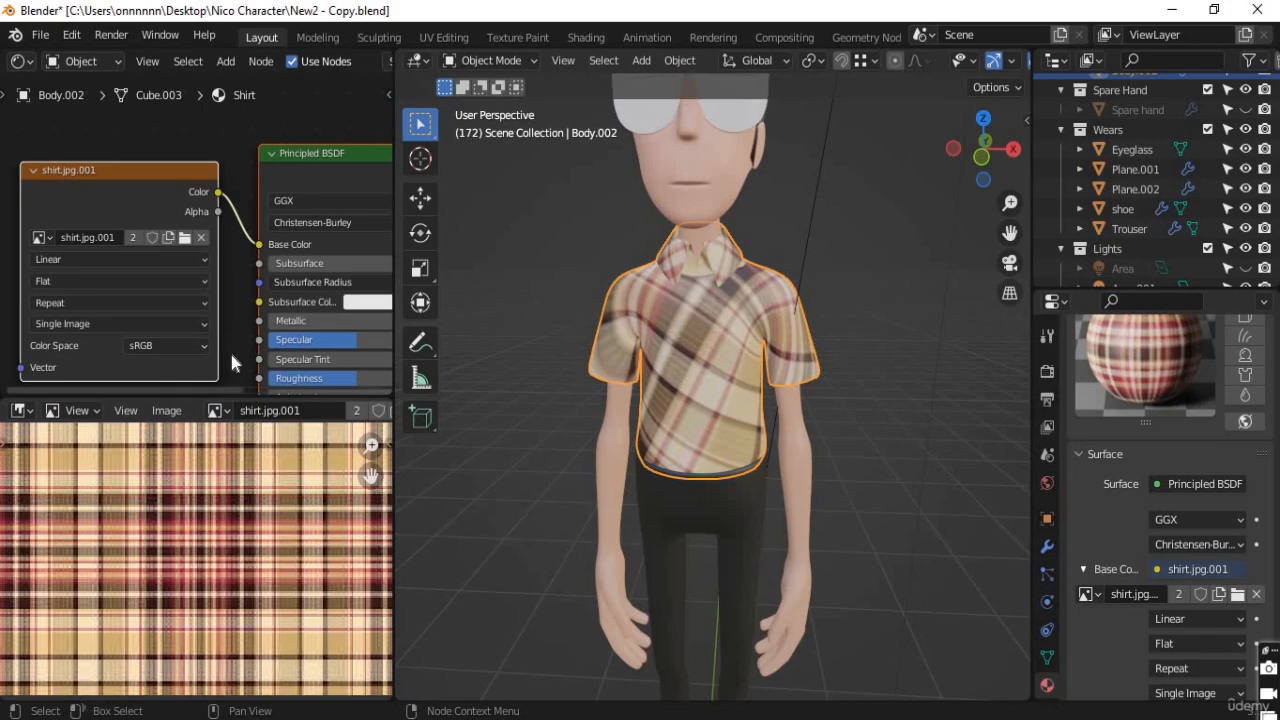
pyautogui.moveTo(221, 322); pyautogui.dragTo(227, 349, button='middle')
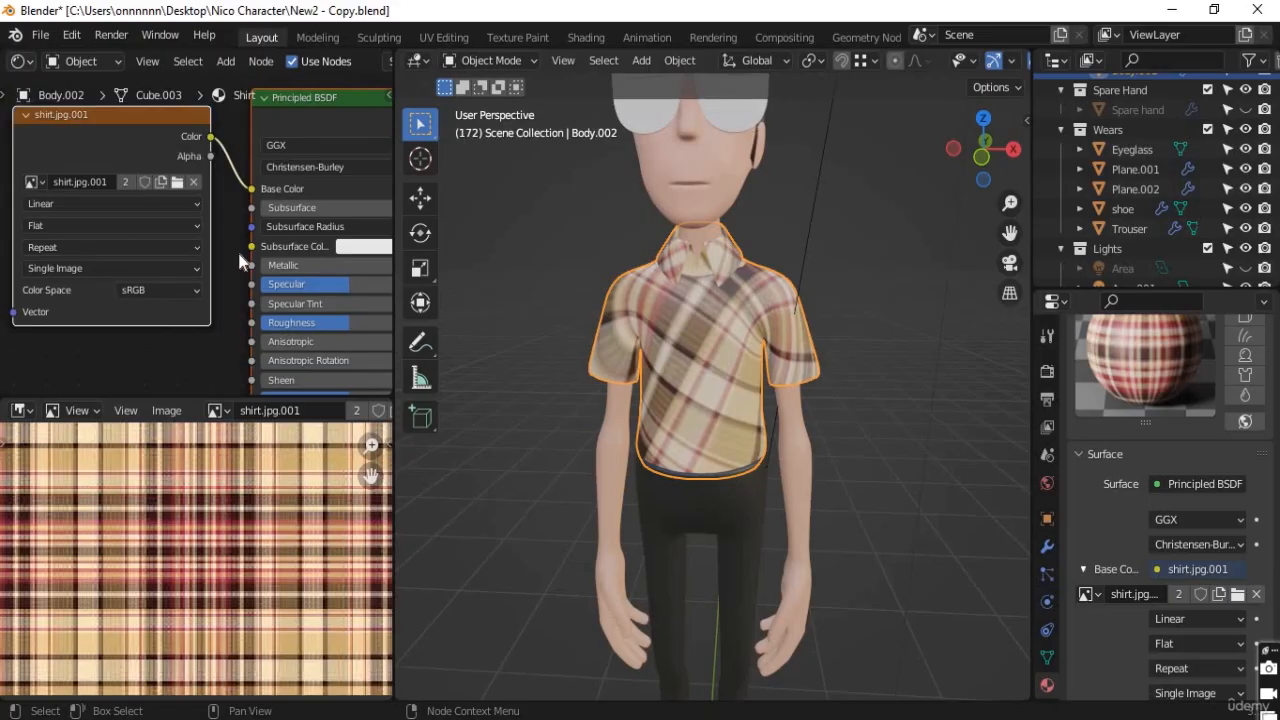
pyautogui.click(20, 62)
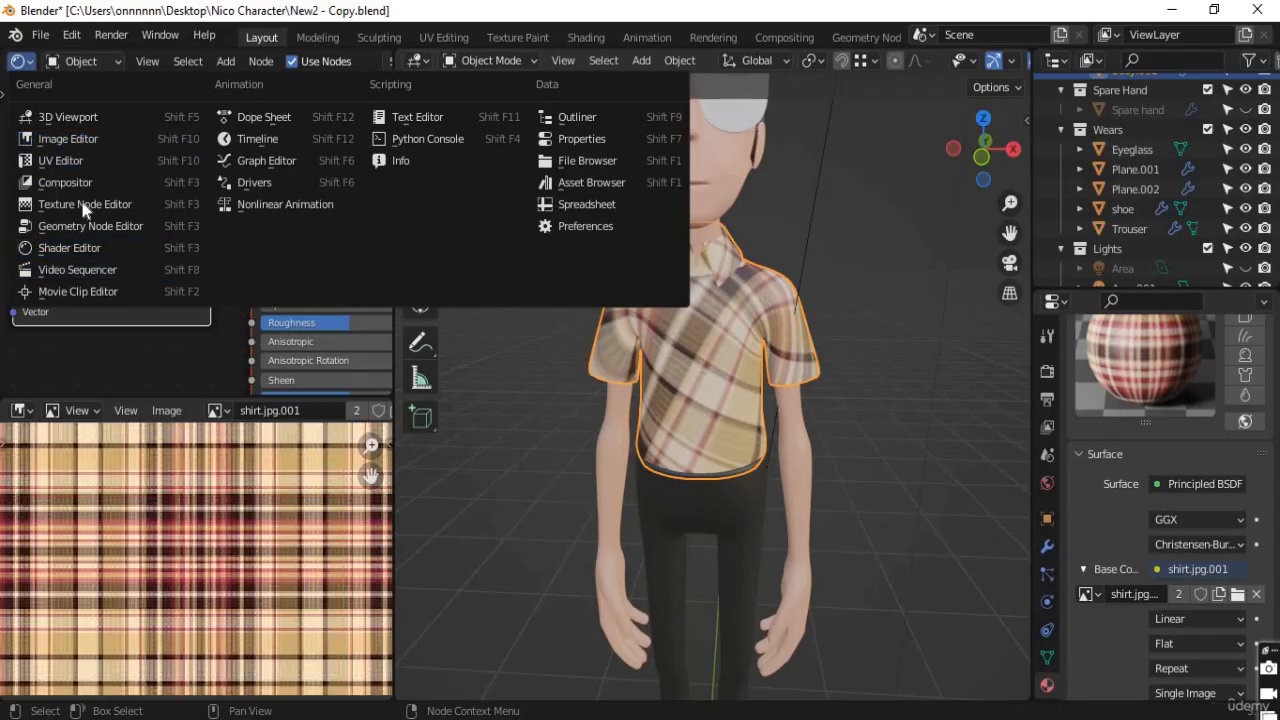
pyautogui.click(73, 139)
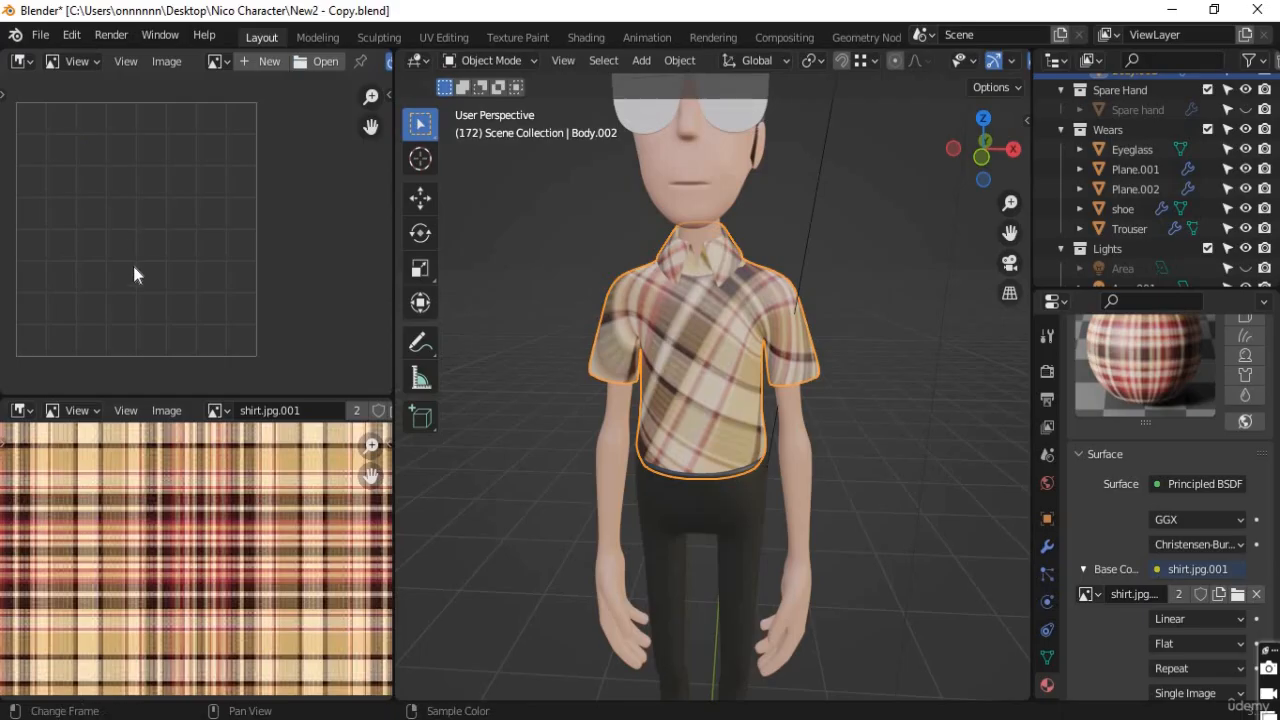
pyautogui.scroll(-4, 135, 265)
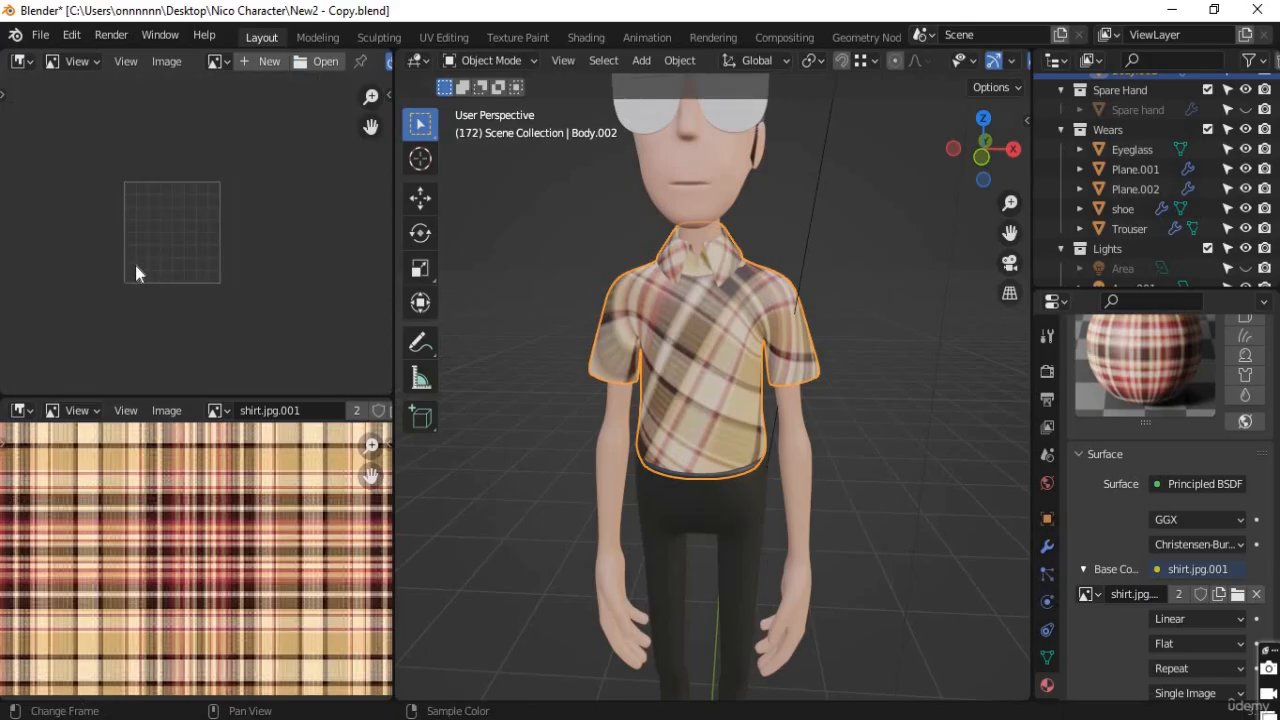
pyautogui.moveTo(570, 409); pyautogui.dragTo(681, 425, button='middle')
pyautogui.moveTo(772, 499); pyautogui.dragTo(753, 494, button='middle')
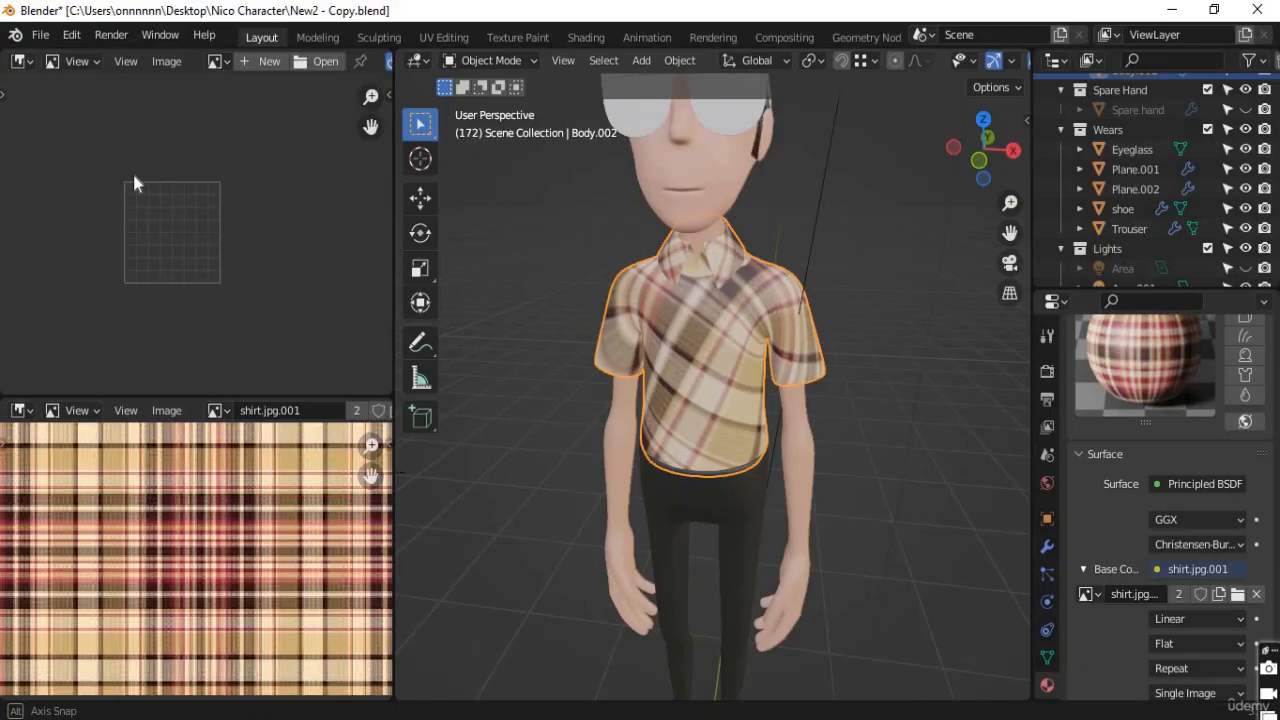
# Switch the empty image editor area to the UV Editor and enter Edit Mode on the shirt
pyautogui.click(31, 64)
pyautogui.click(23, 62)
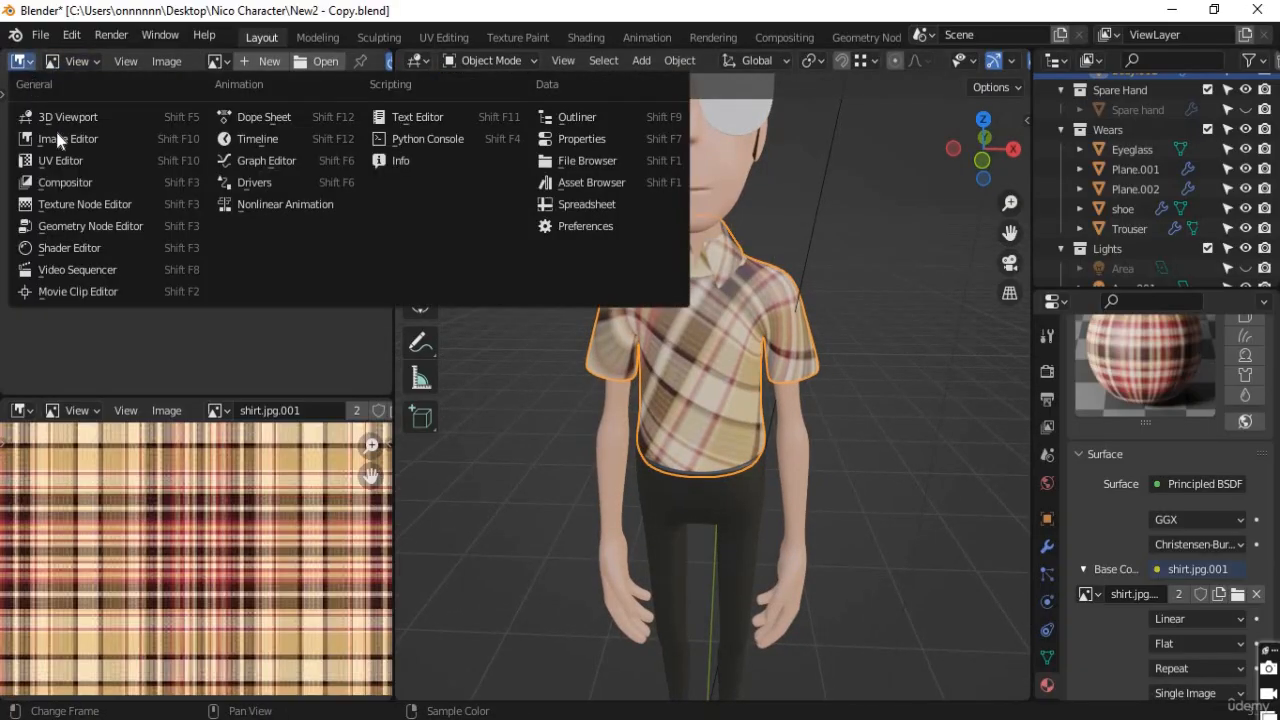
pyautogui.click(70, 159)
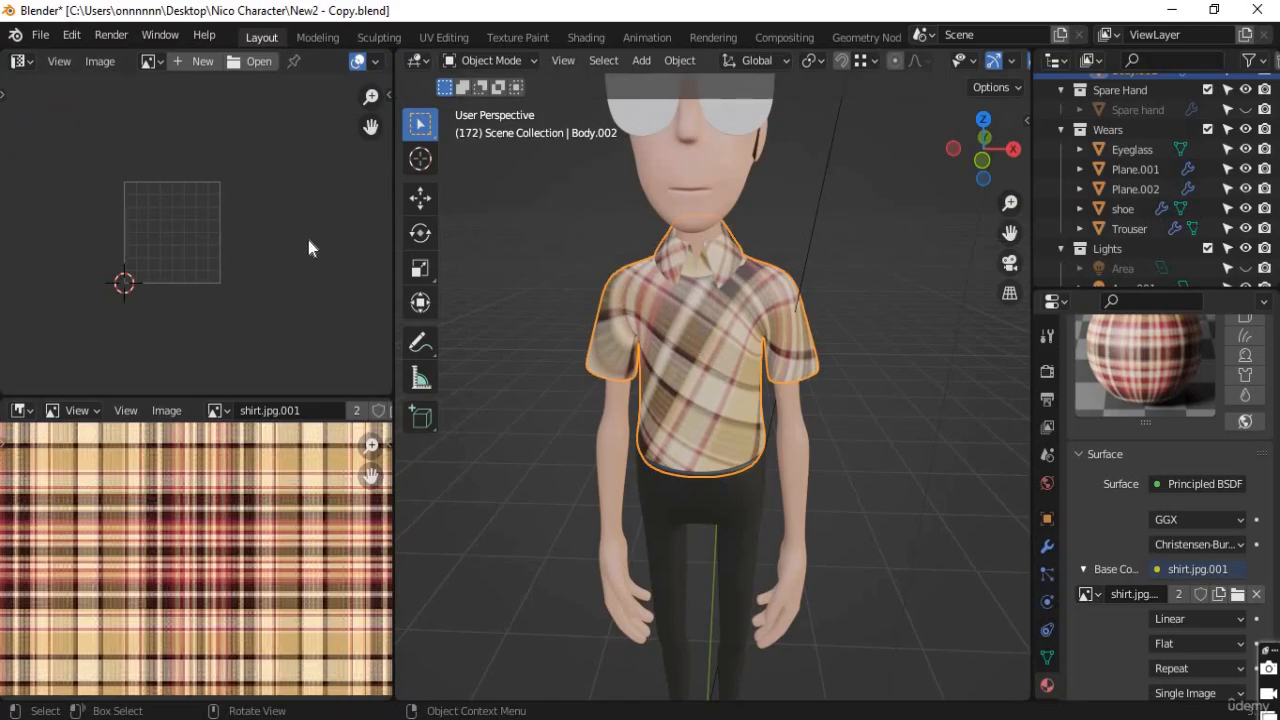
pyautogui.press('Tab')
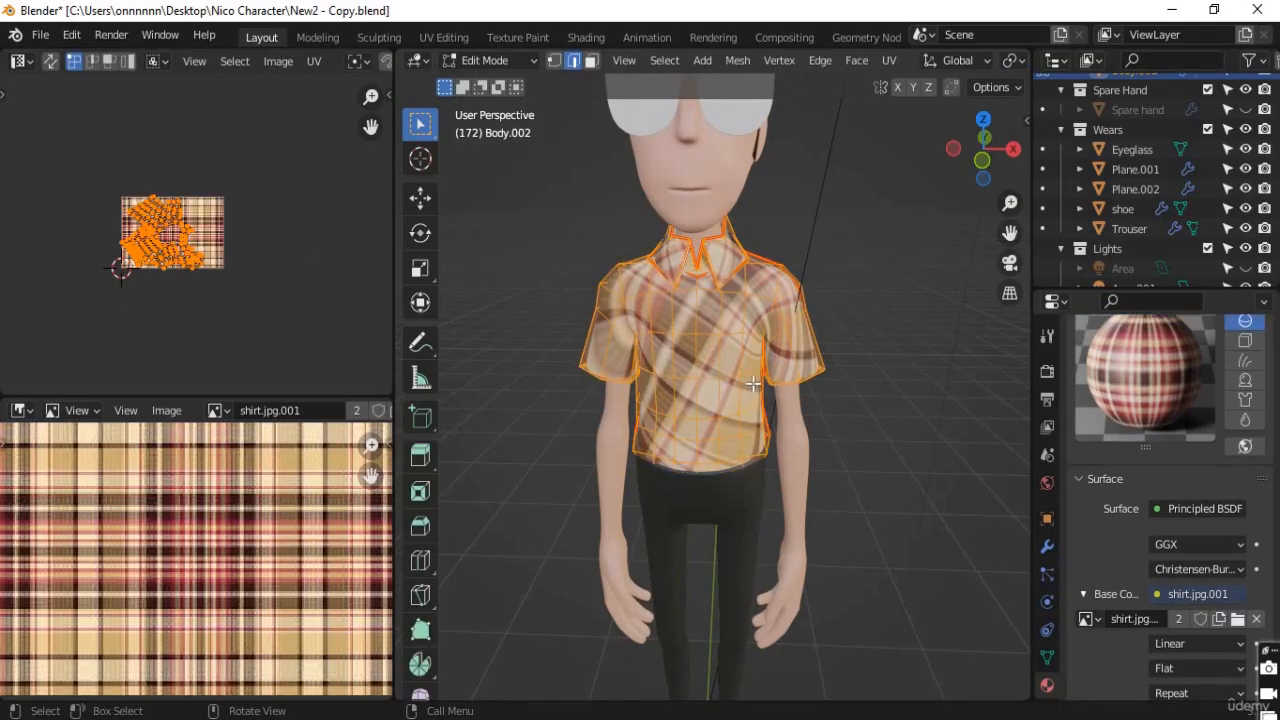
# Examine the shirt's UV layout over the plaid image and the pattern on the shirt's front and back
pyautogui.scroll(4, 139, 246)
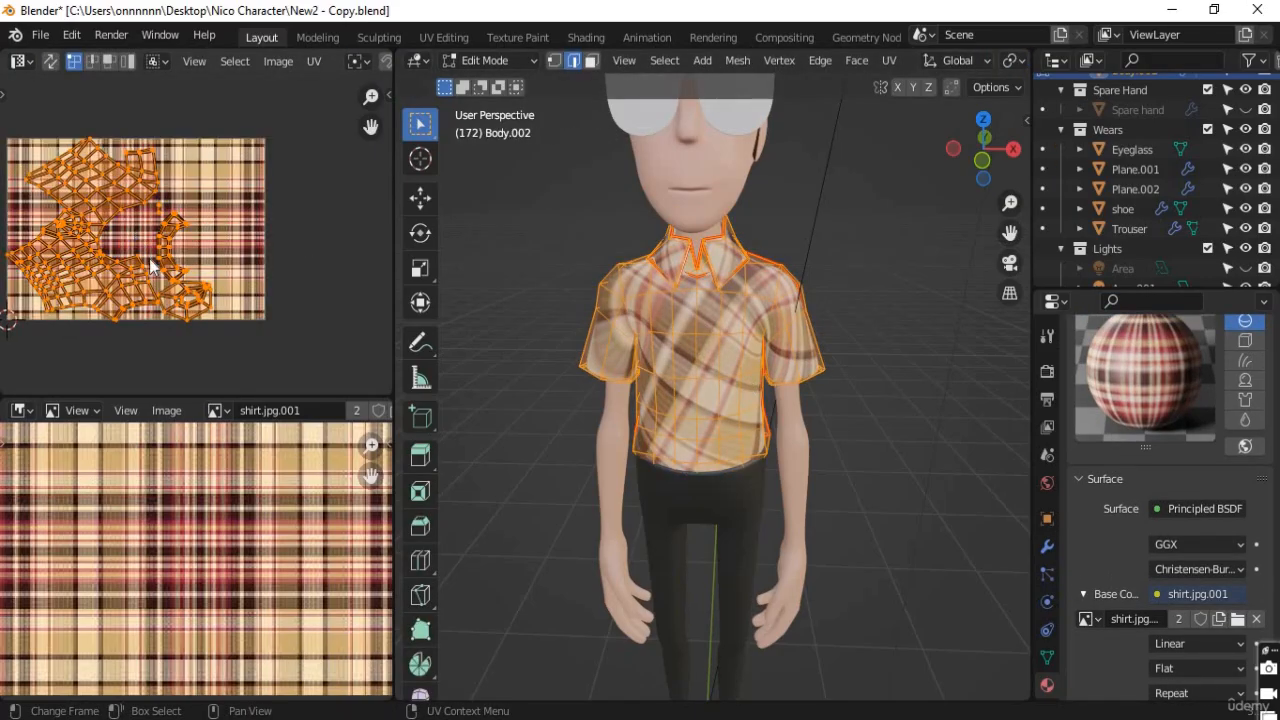
pyautogui.moveTo(225, 287); pyautogui.dragTo(312, 301, button='middle')
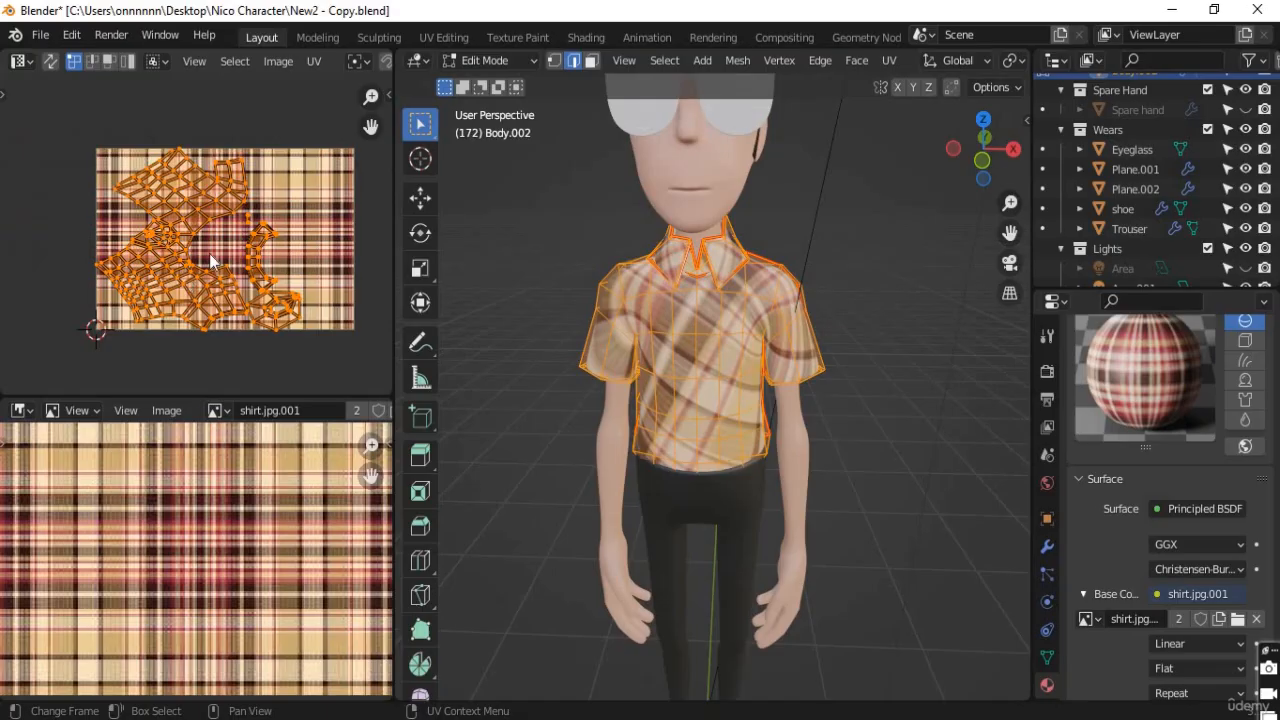
pyautogui.scroll(2, 210, 255)
pyautogui.scroll(-1, 210, 268)
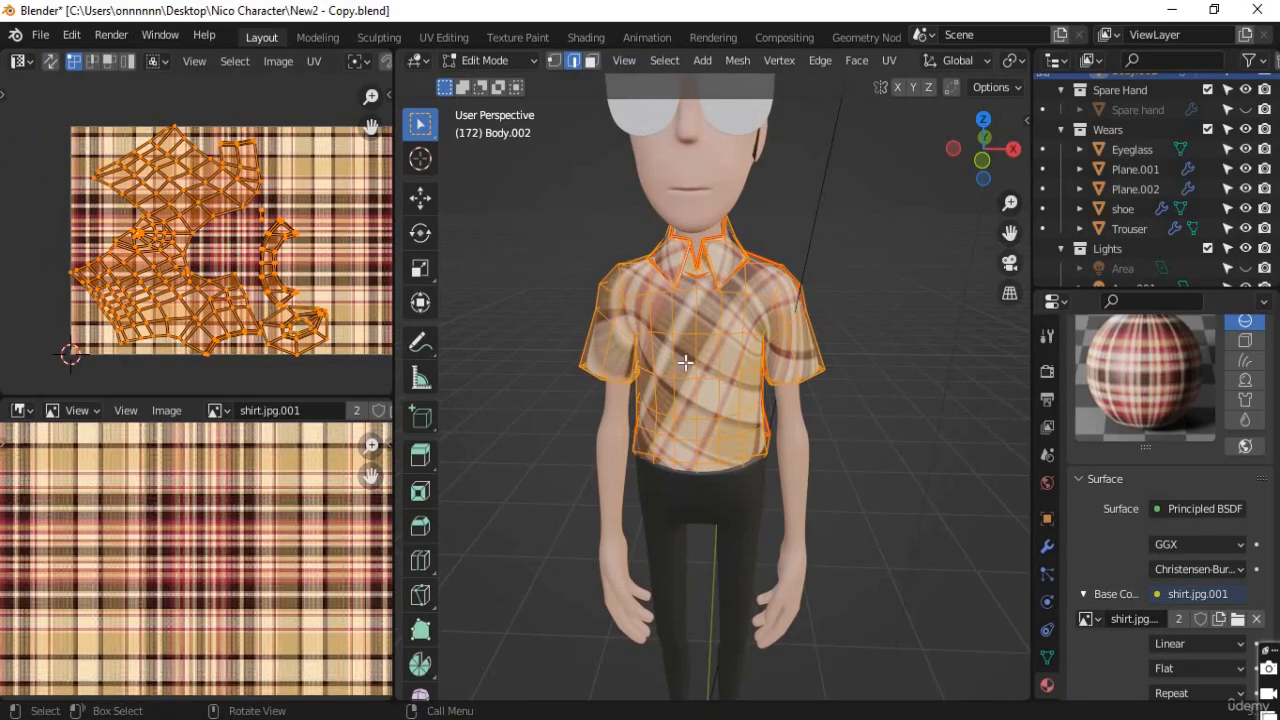
pyautogui.scroll(1, 697, 352)
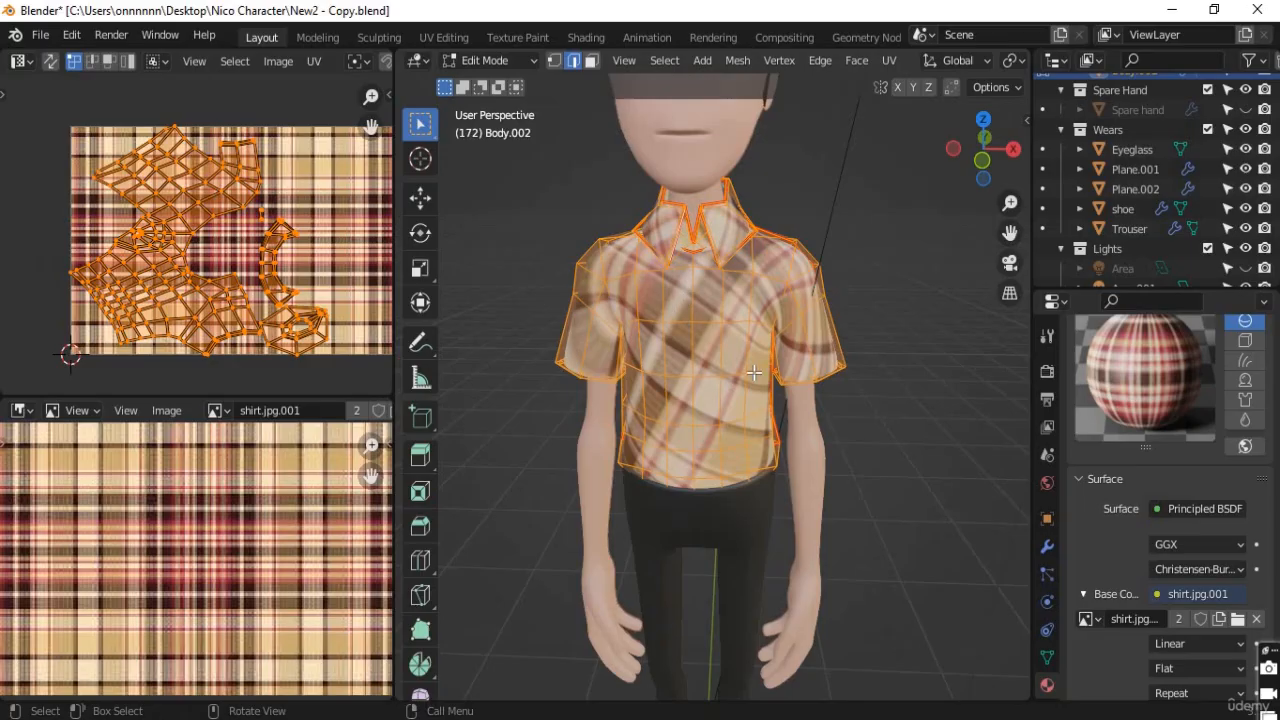
pyautogui.moveTo(671, 451); pyautogui.dragTo(751, 446, button='middle')
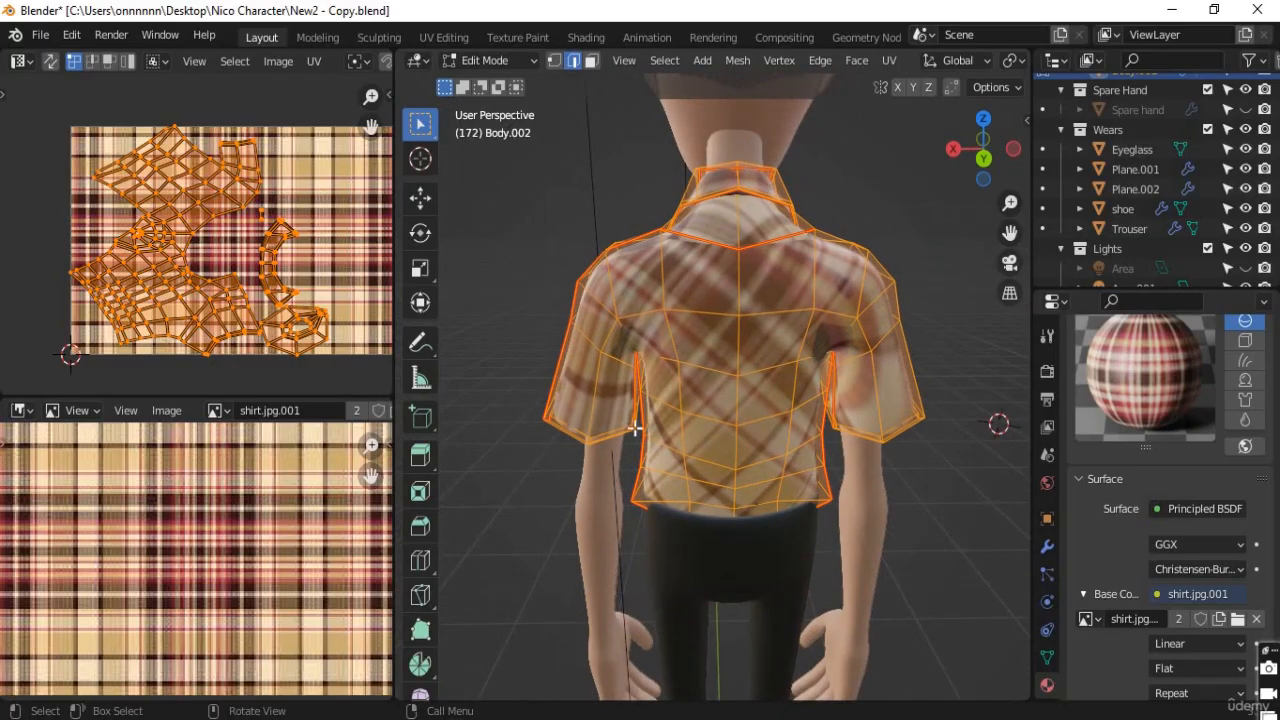
# Scale the shirt's whole UV layout up to about 4.4 times and check the plaid from the front and side
pyautogui.moveTo(635, 428); pyautogui.dragTo(1010, 431, button='middle')
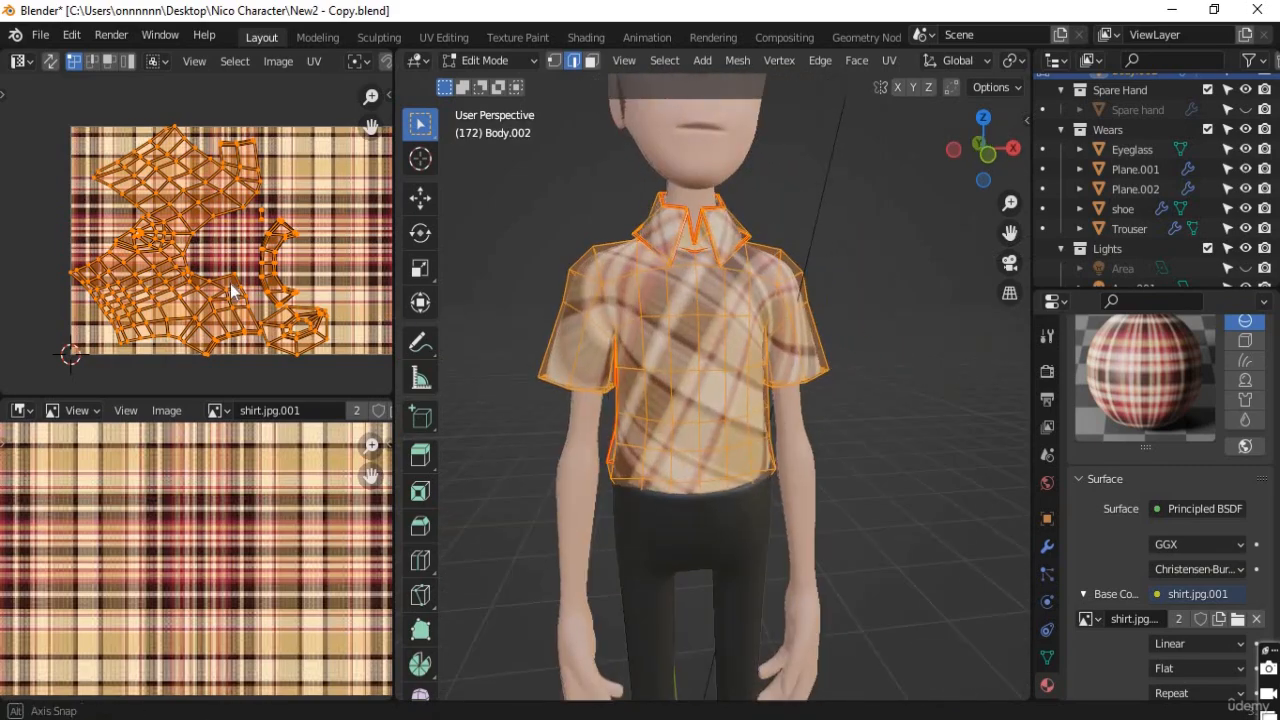
pyautogui.press('s')
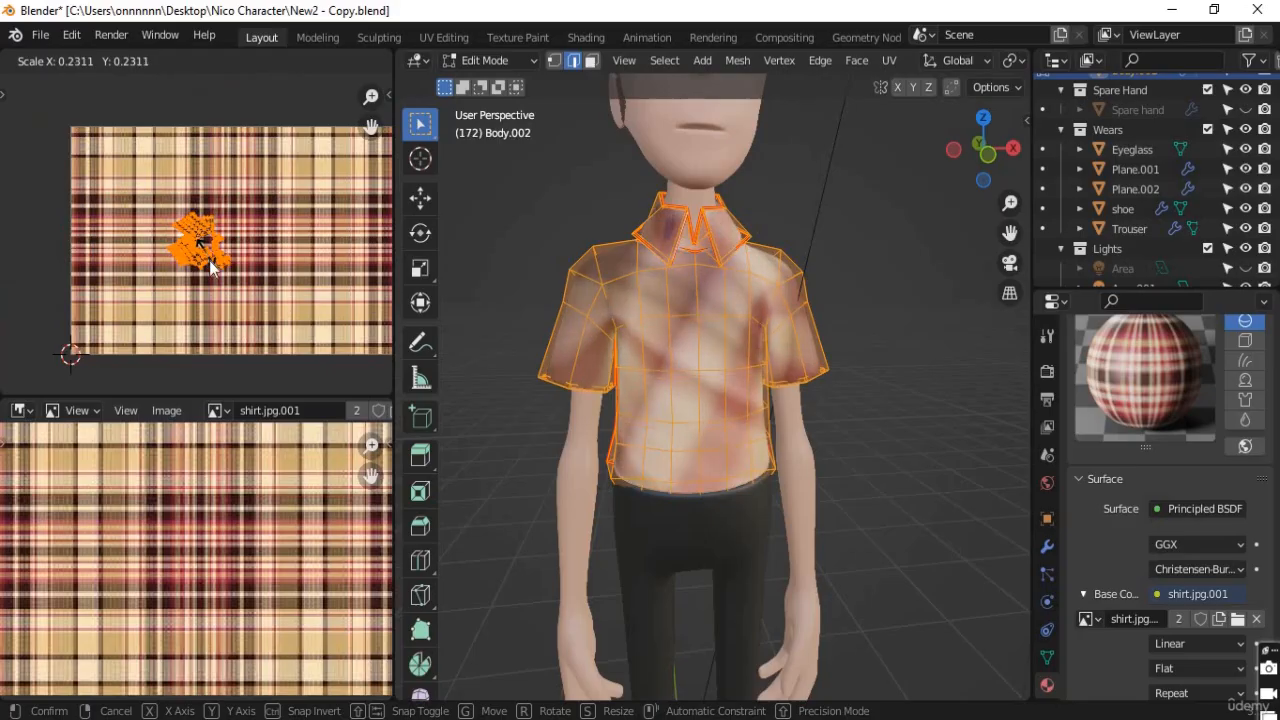
pyautogui.rightClick(216, 268)
pyautogui.press('s')
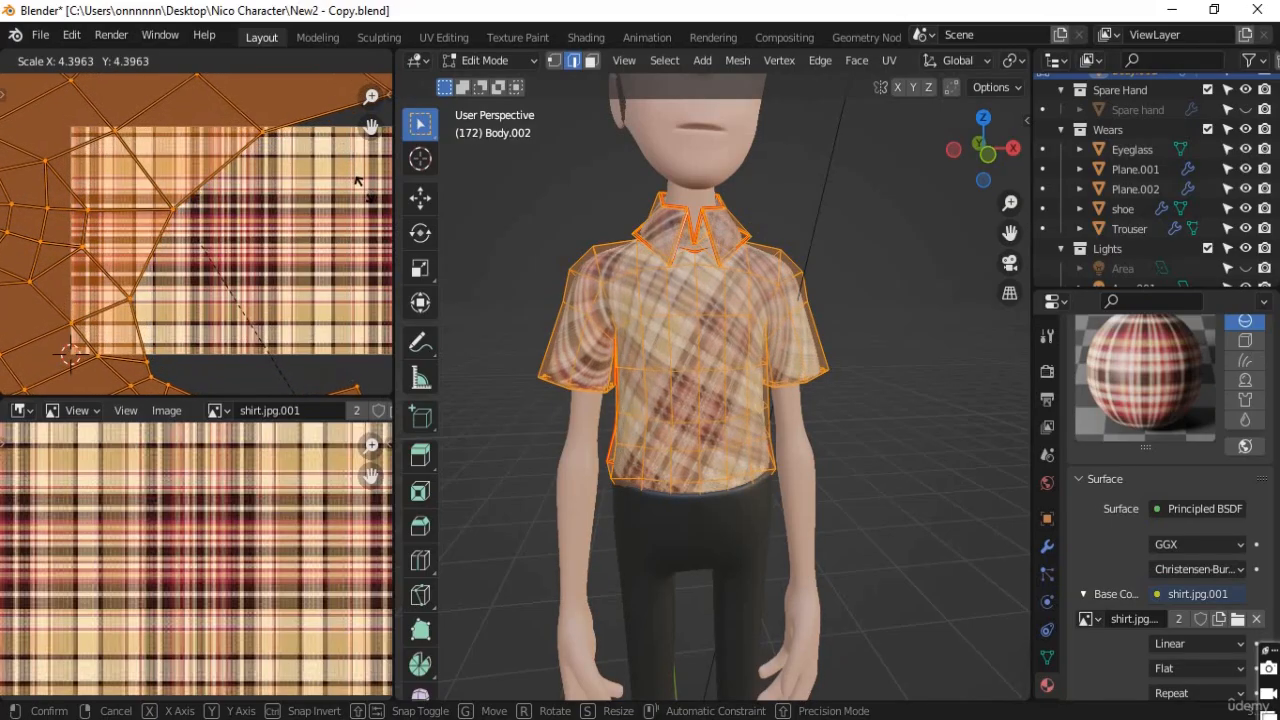
pyautogui.click(366, 200)
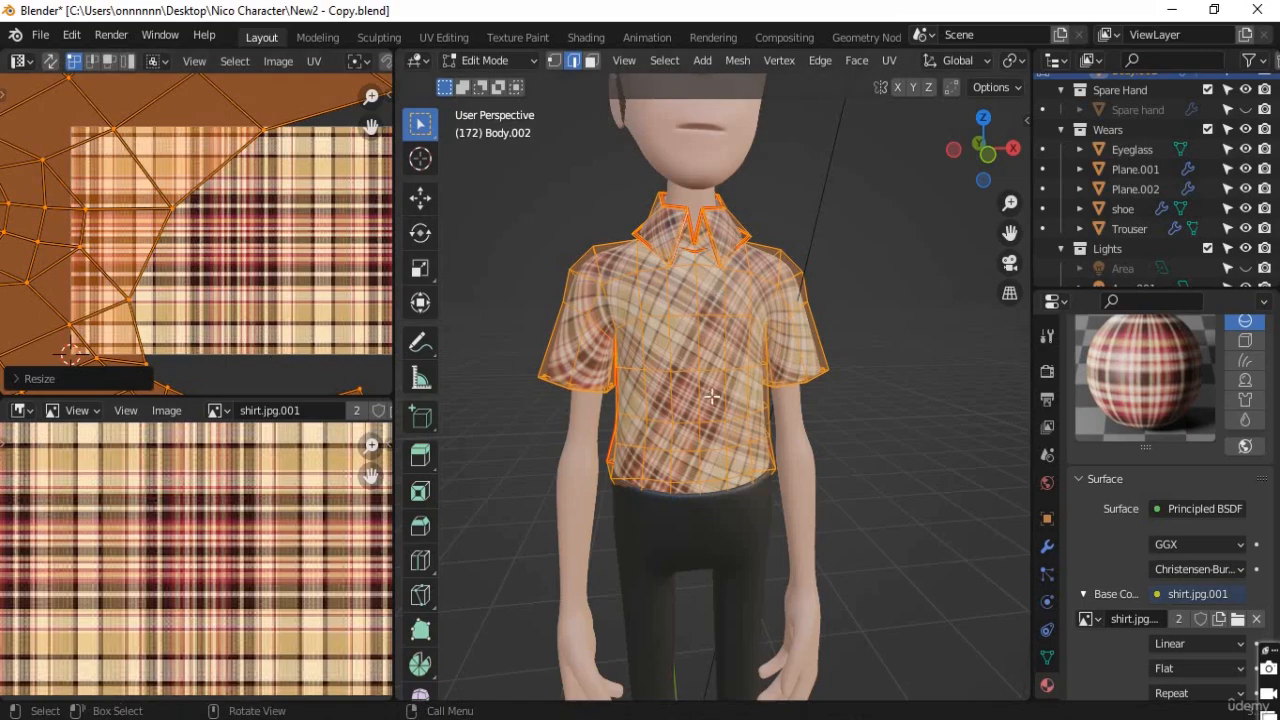
pyautogui.moveTo(854, 386); pyautogui.dragTo(814, 377, button='middle')
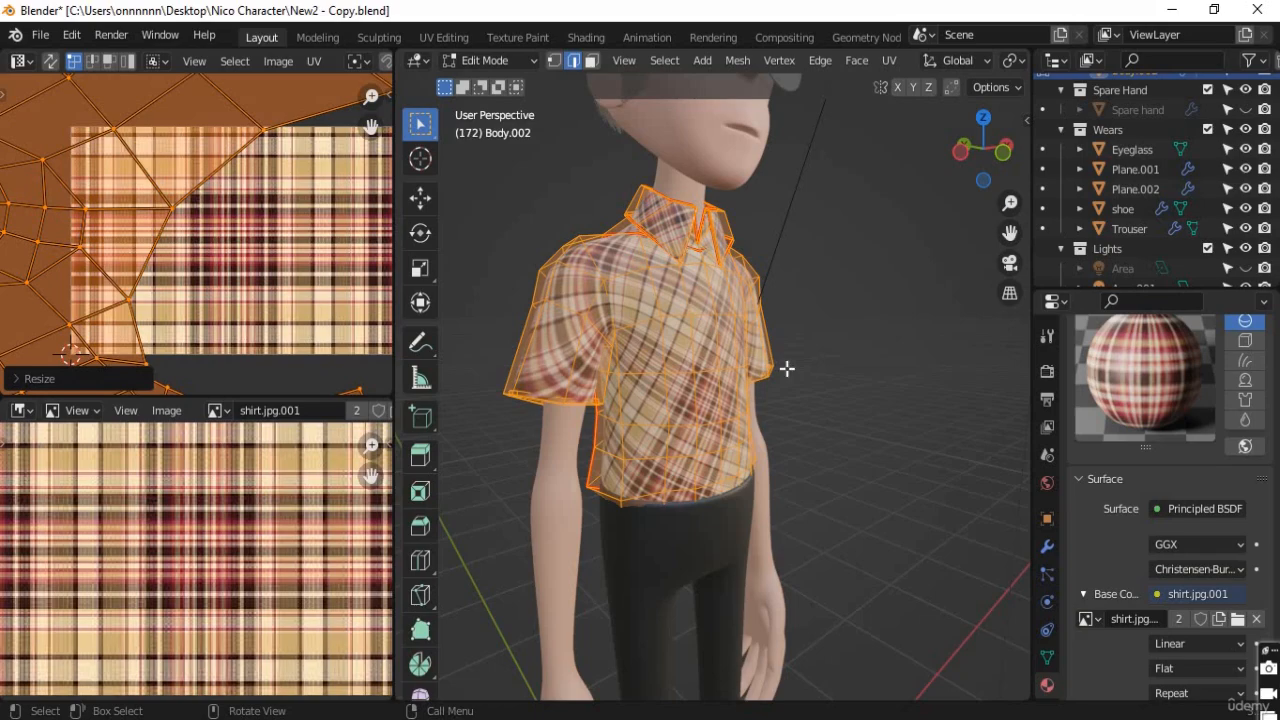
pyautogui.moveTo(786, 387); pyautogui.dragTo(758, 268, button='middle')
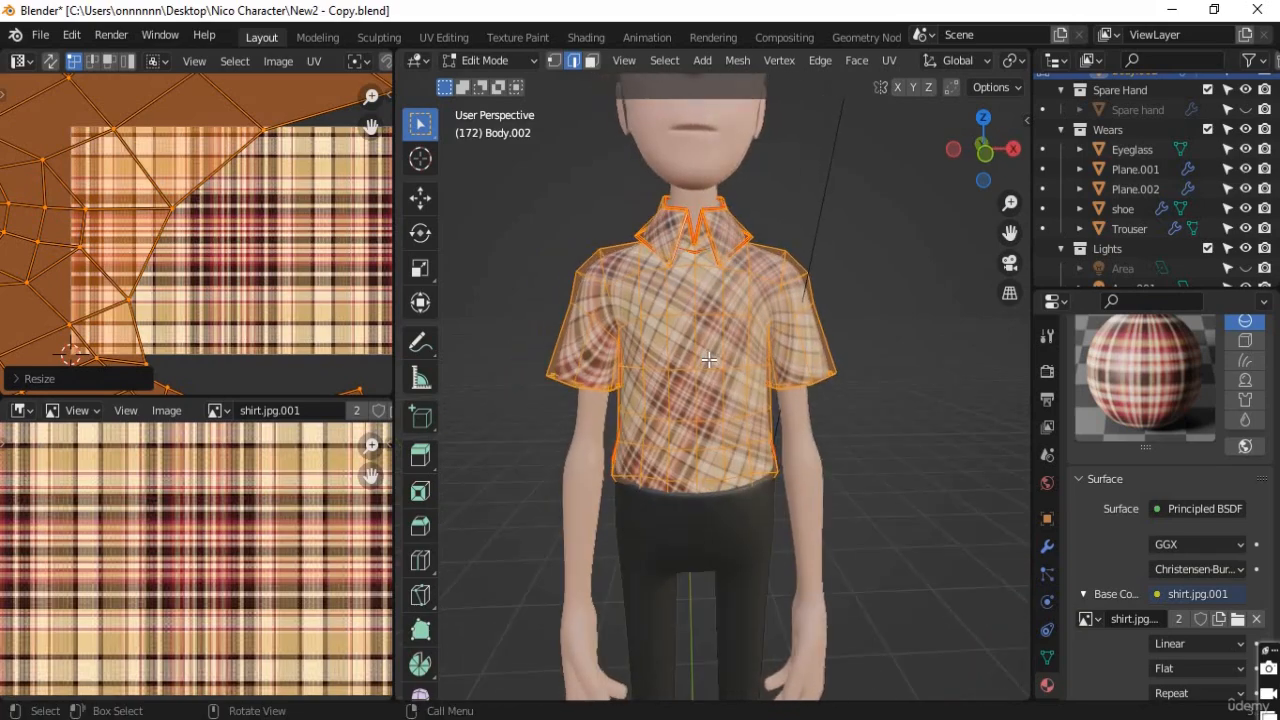
pyautogui.scroll(1, 756, 264)
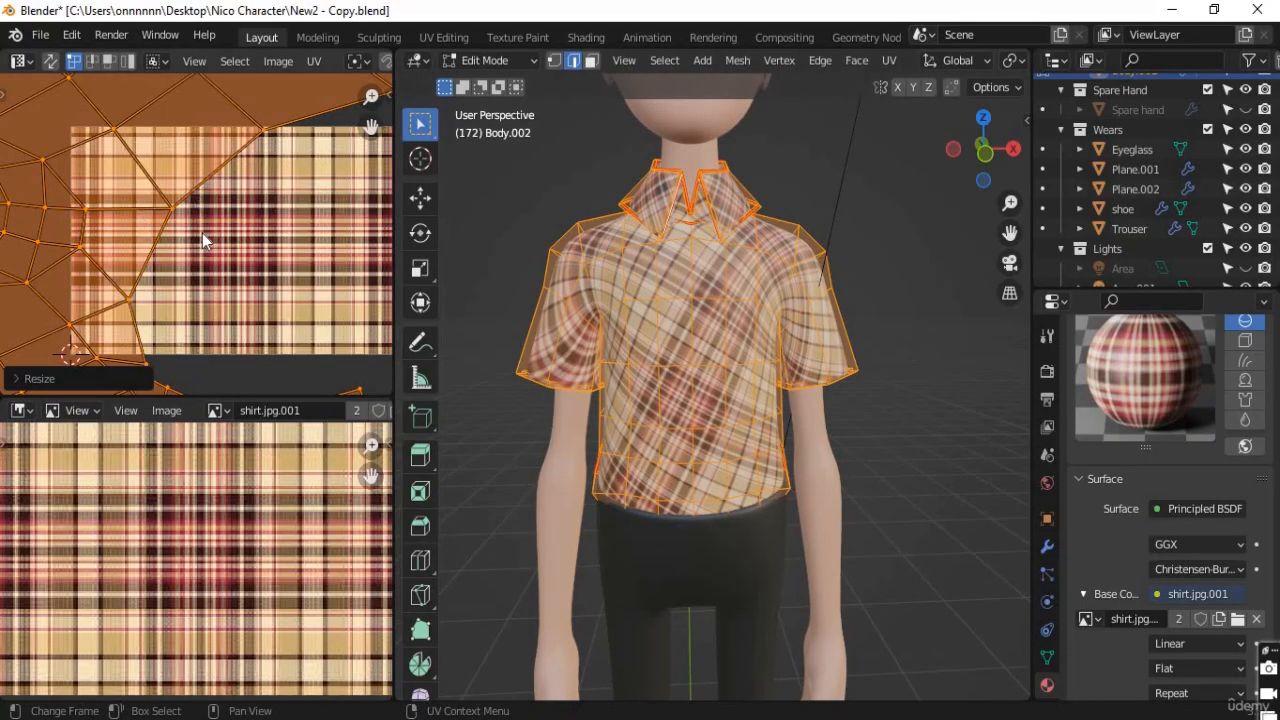
# Switch the UV Editor area to the Shader Editor with the Shirt material's node tree in view
pyautogui.scroll(-3, 203, 240)
pyautogui.scroll(-5, 203, 240)
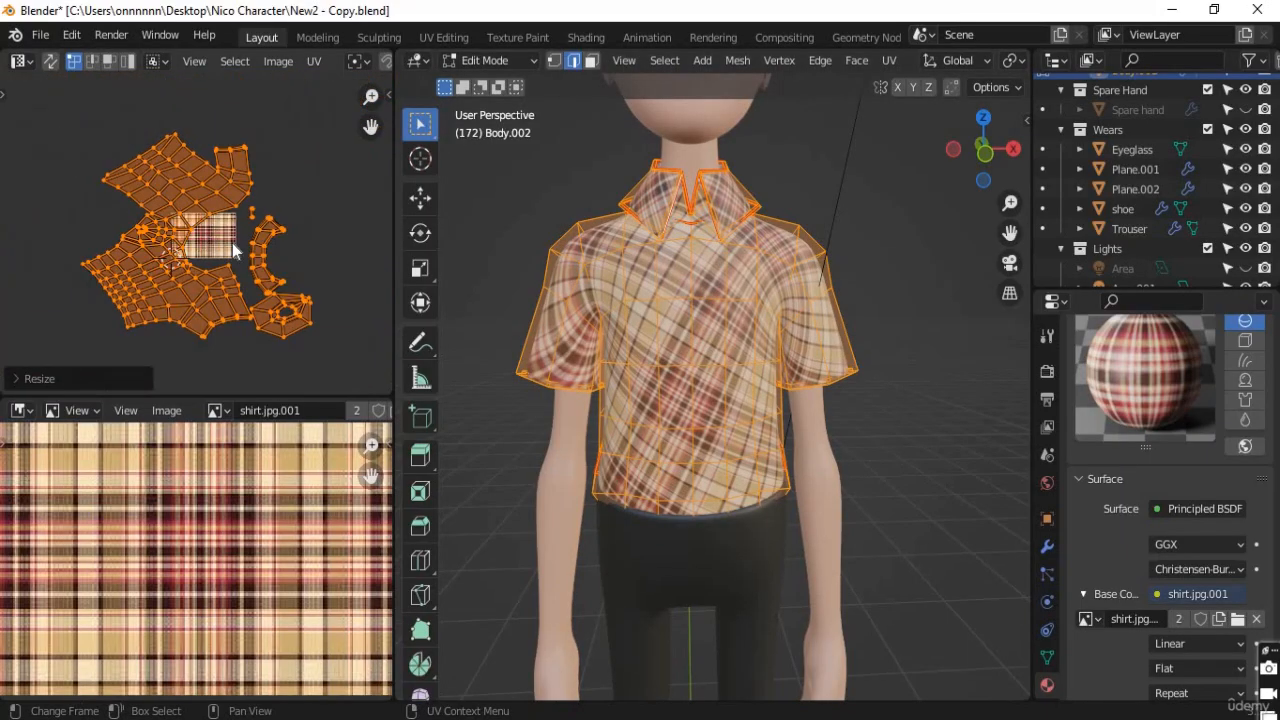
pyautogui.scroll(3, 304, 289)
pyautogui.click(22, 61)
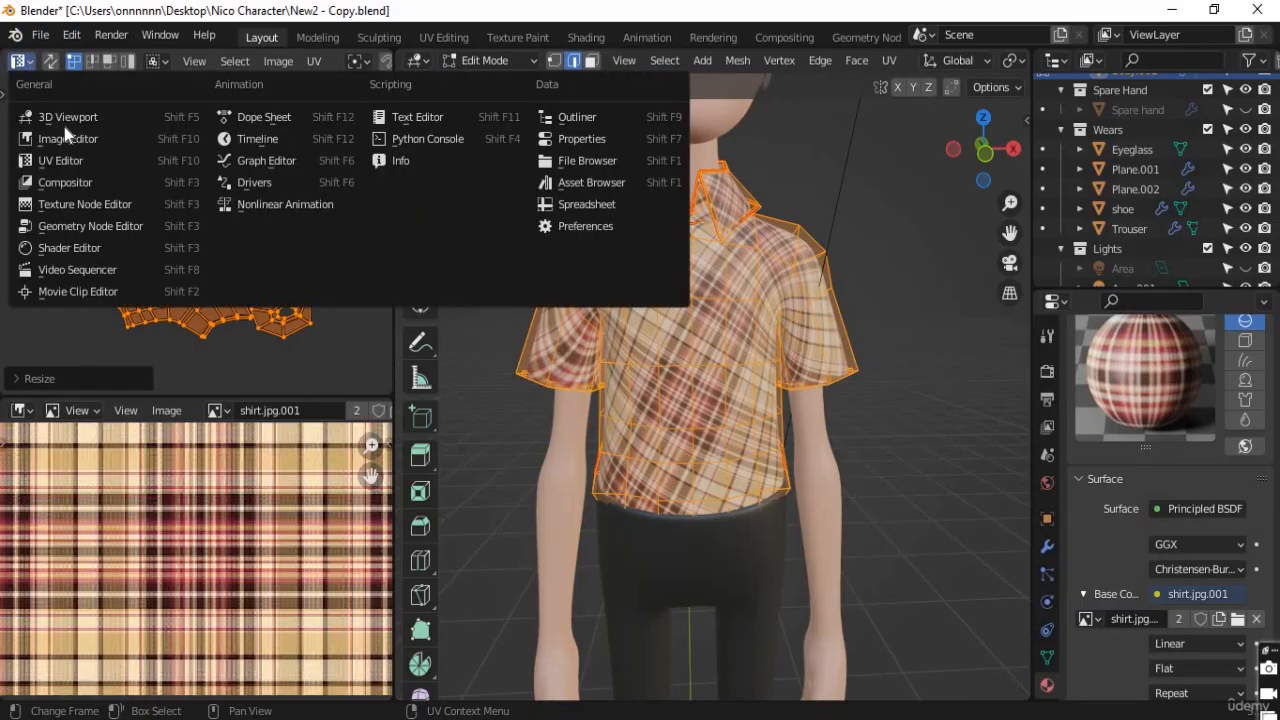
pyautogui.click(80, 248)
pyautogui.scroll(-4, 240, 245)
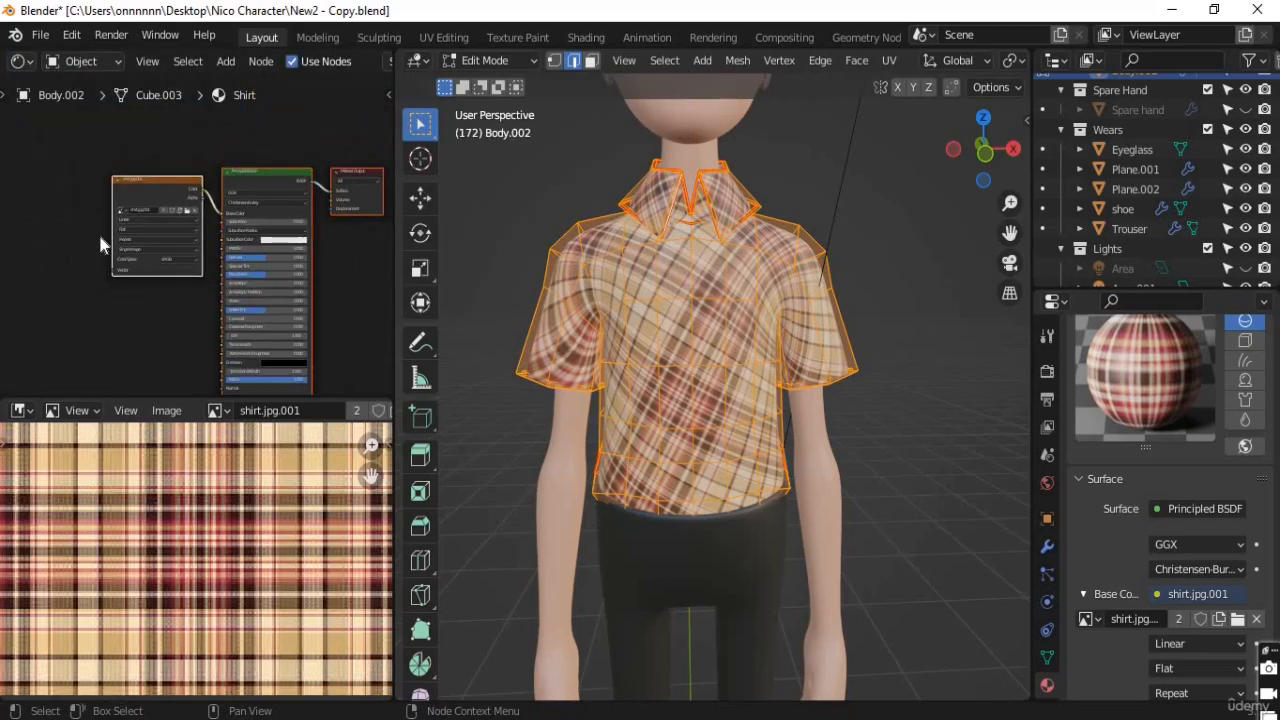
# Add a Mapping node in the empty space to the left of the Image Texture node
pyautogui.keyDown('shift'); pyautogui.moveTo(112, 238); pyautogui.dragTo(240, 246, button='middle'); pyautogui.keyUp('shift')
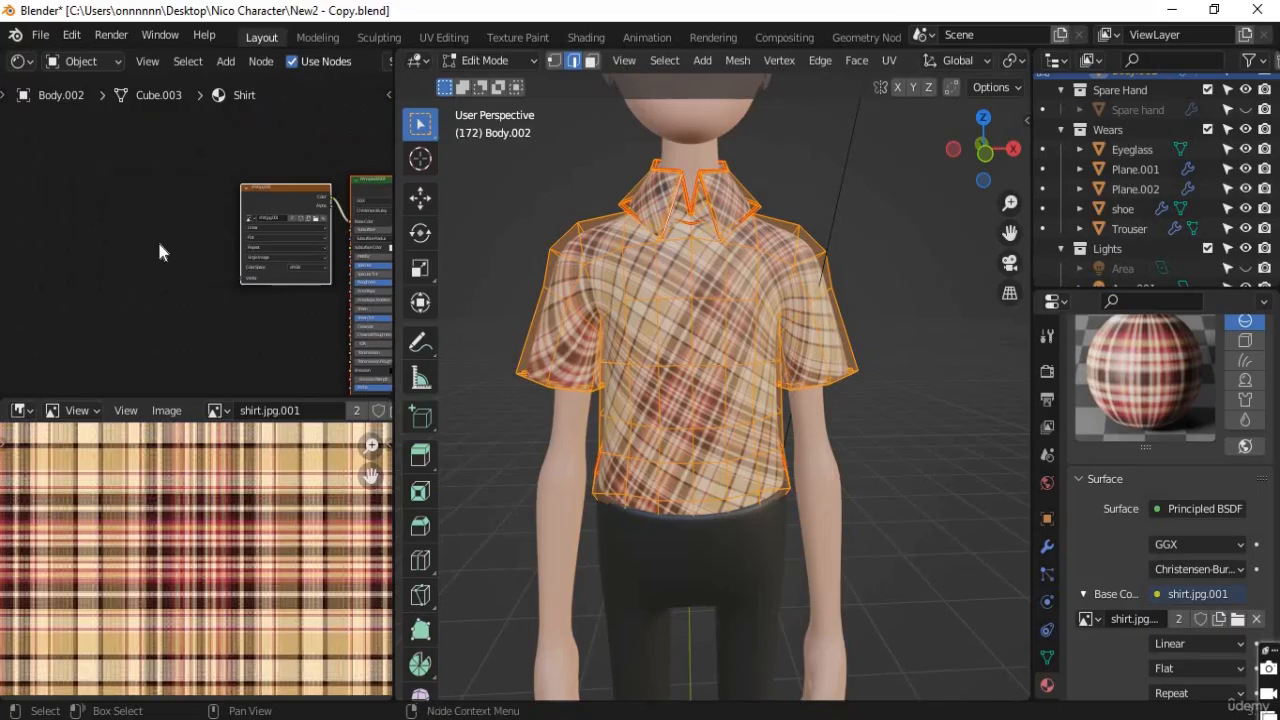
pyautogui.hotkey('shift', 'a')
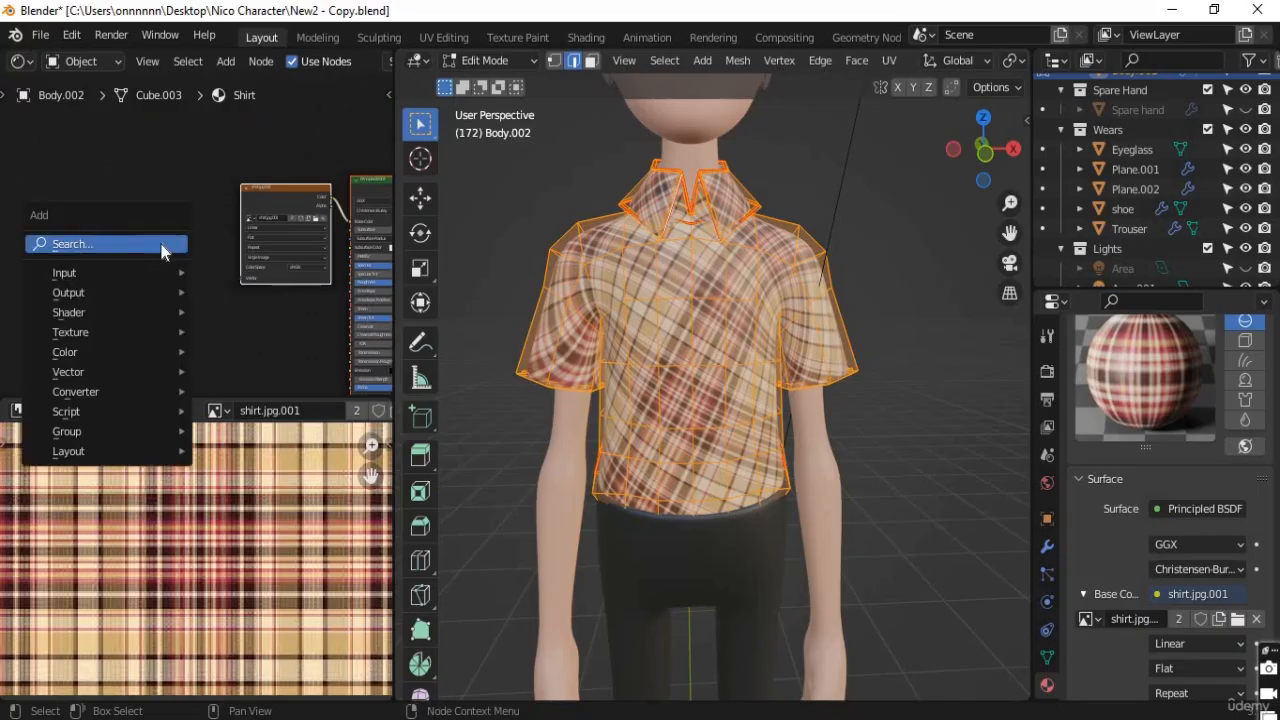
pyautogui.click(160, 247)
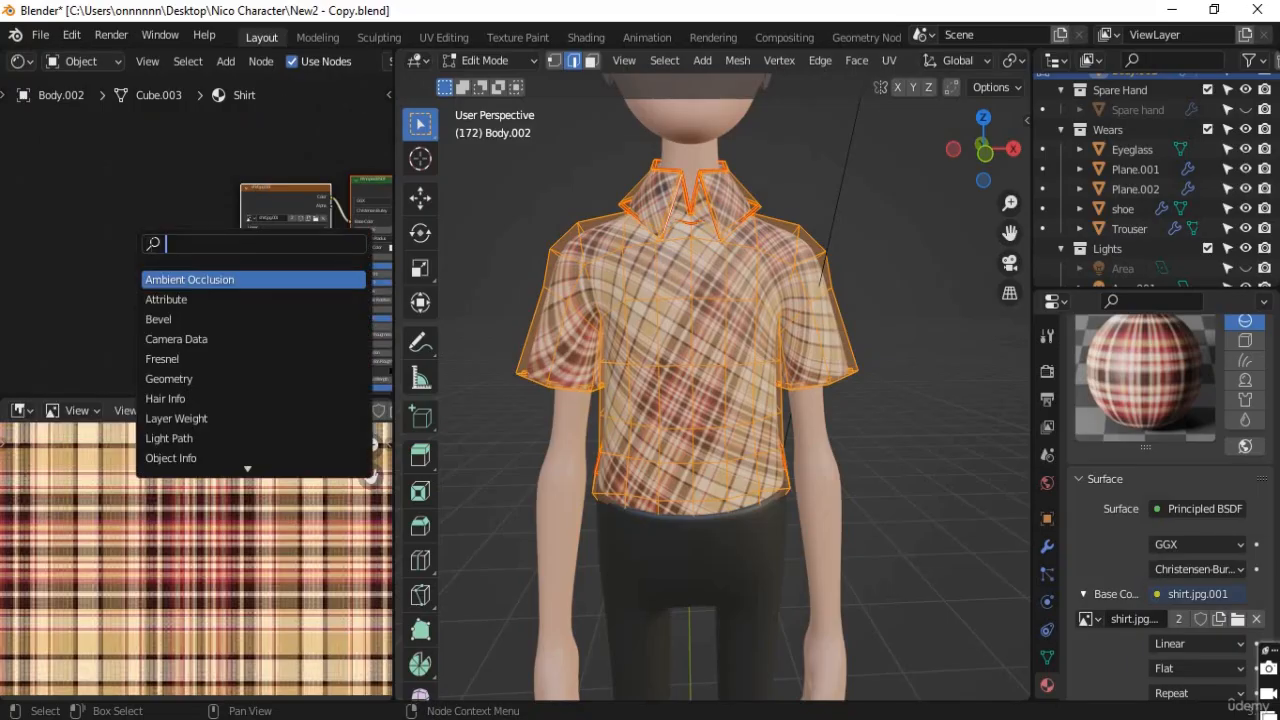
pyautogui.write('ma')
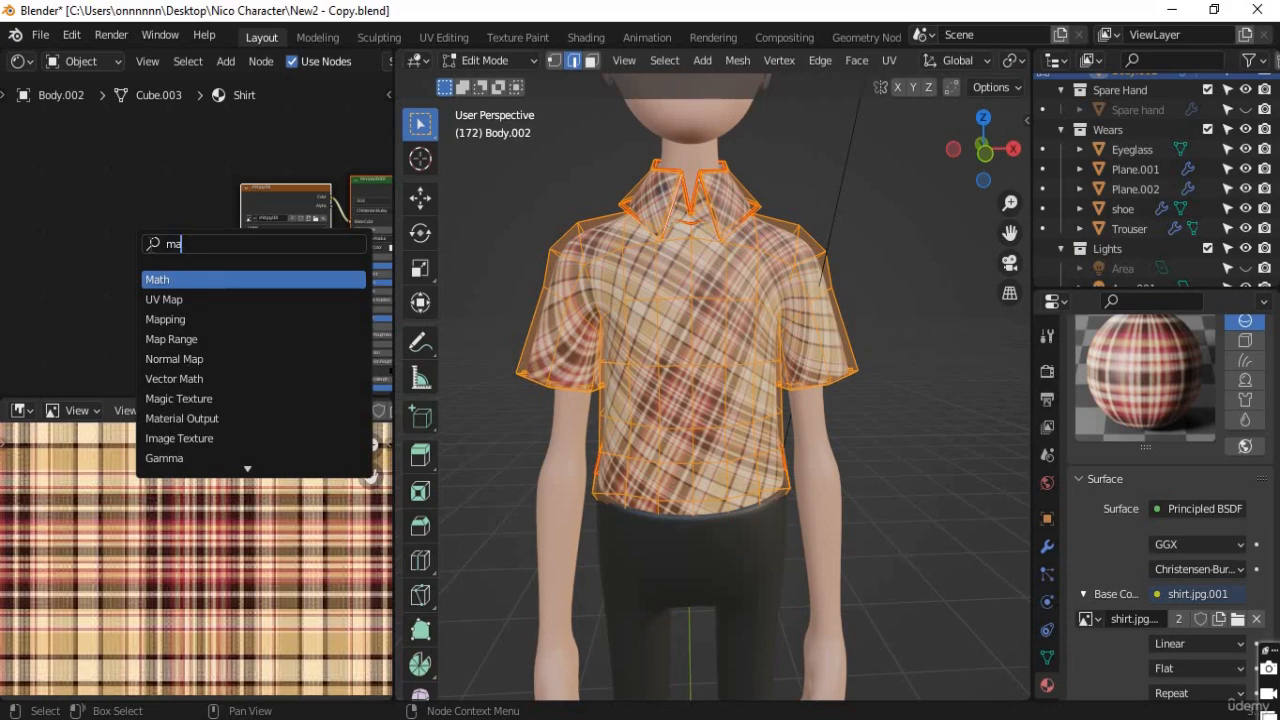
pyautogui.write('pping')
pyautogui.press('Return')
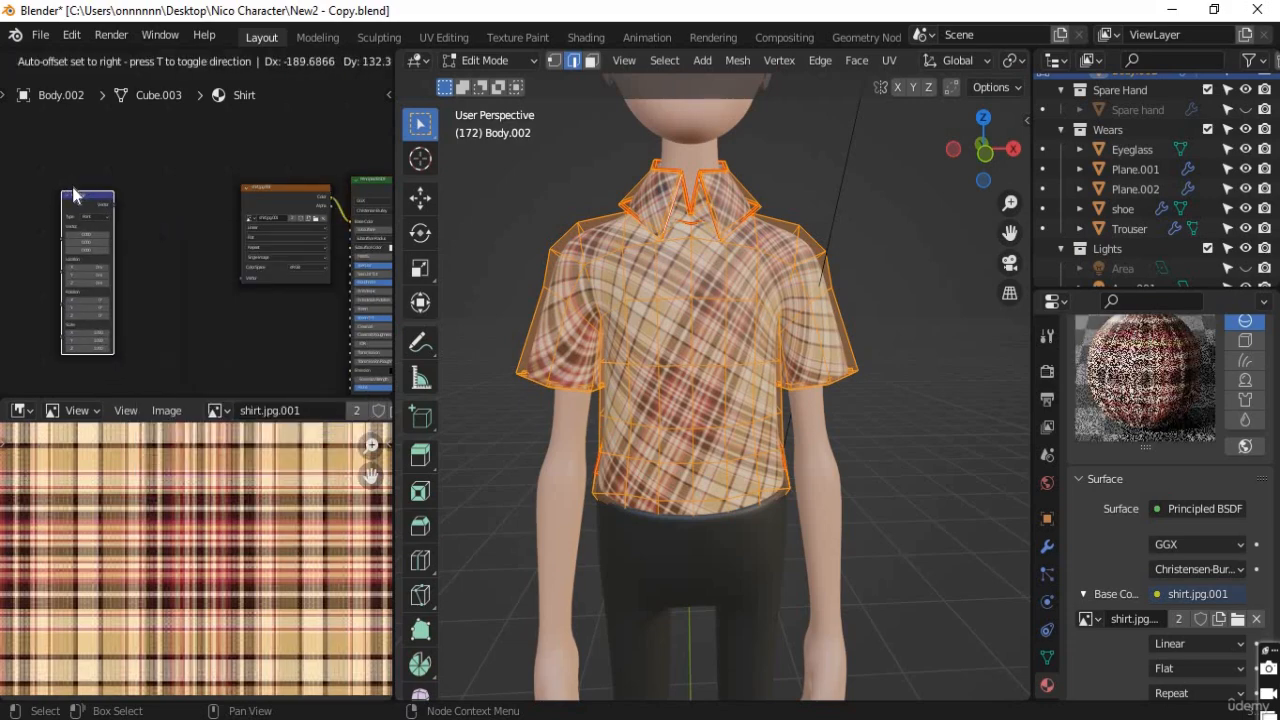
pyautogui.click(78, 197)
pyautogui.click(157, 231)
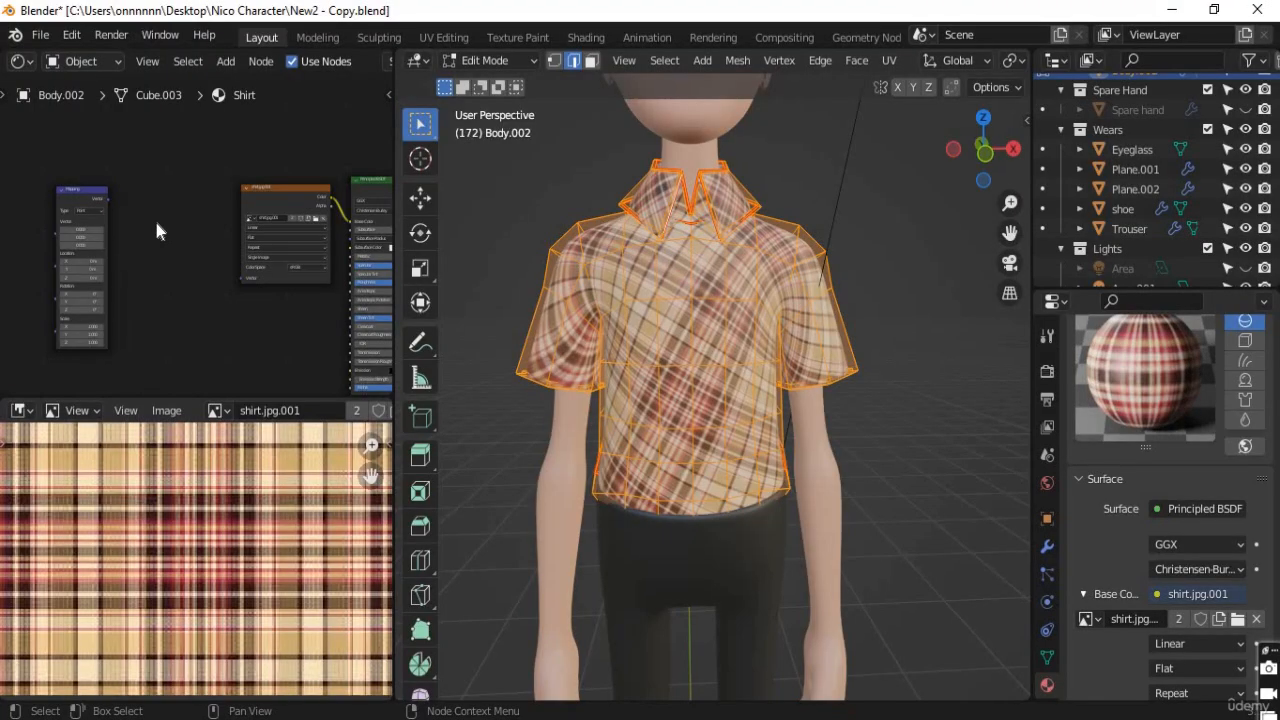
# Add a Texture Coordinate node to the Shirt material's node tree
pyautogui.hotkey('shift', 'a')
pyautogui.click(157, 228)
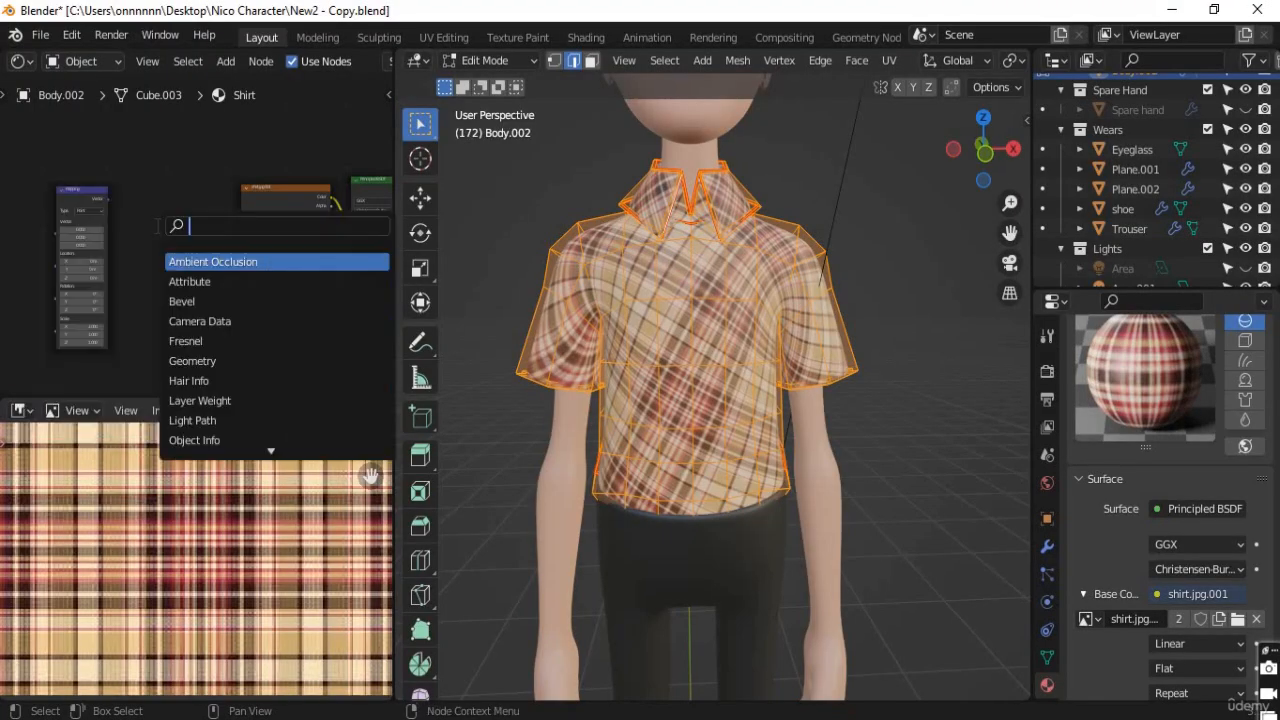
pyautogui.write('text')
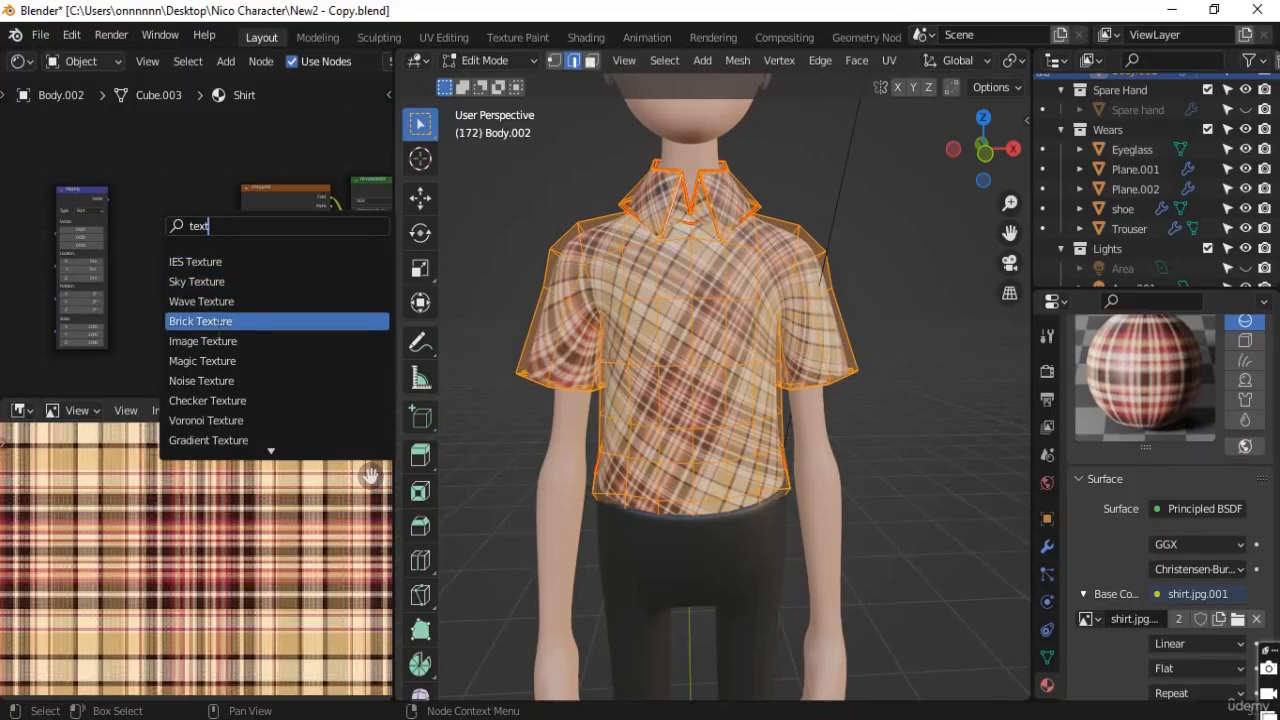
pyautogui.write('ure c')
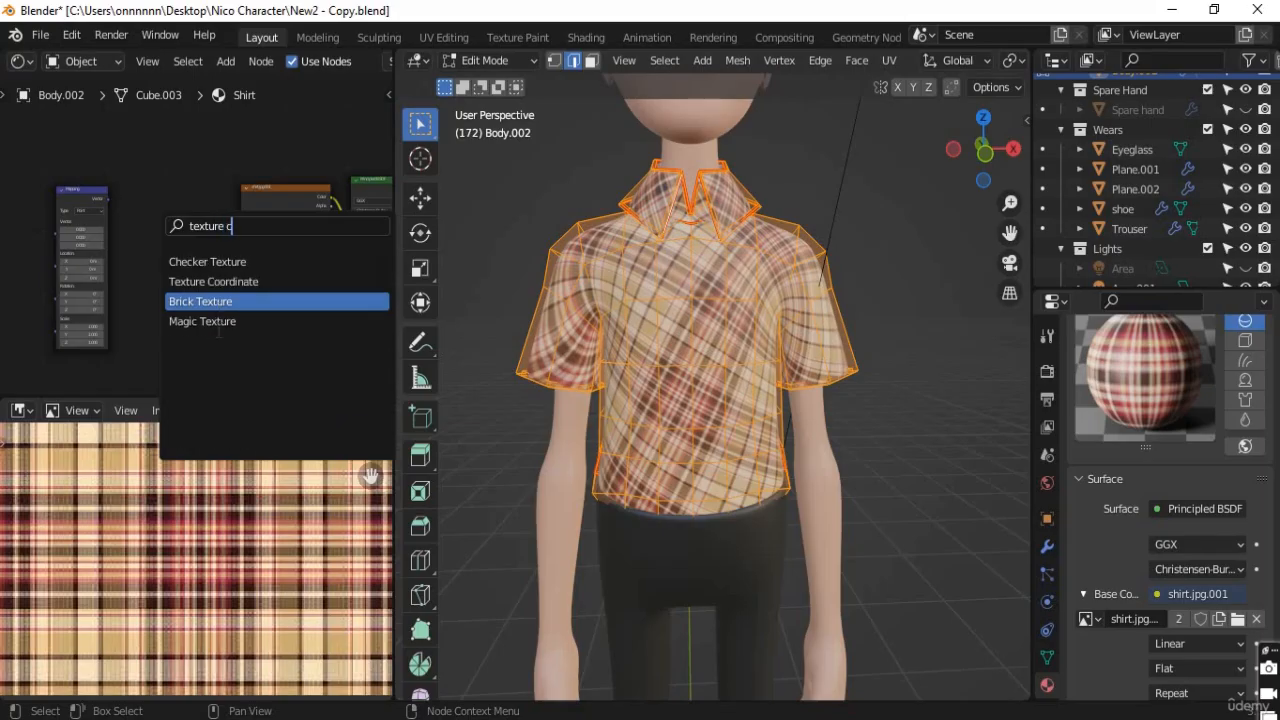
pyautogui.click(245, 280)
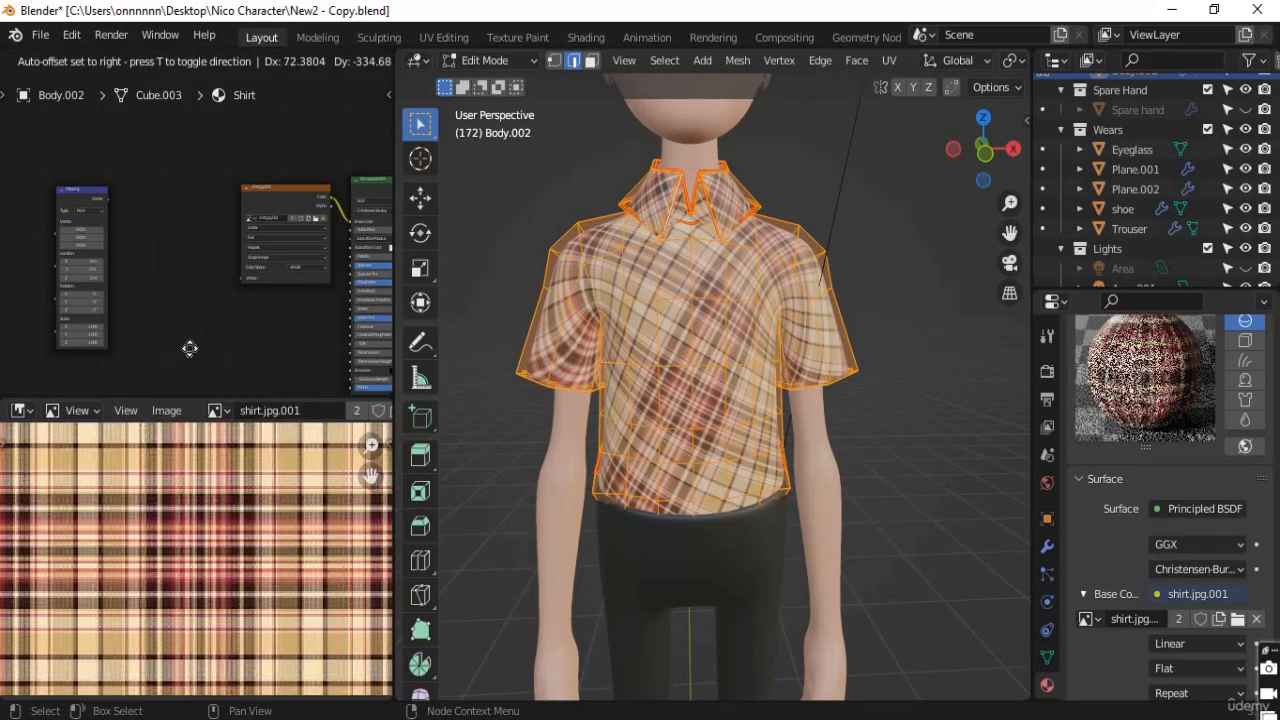
pyautogui.click(197, 164)
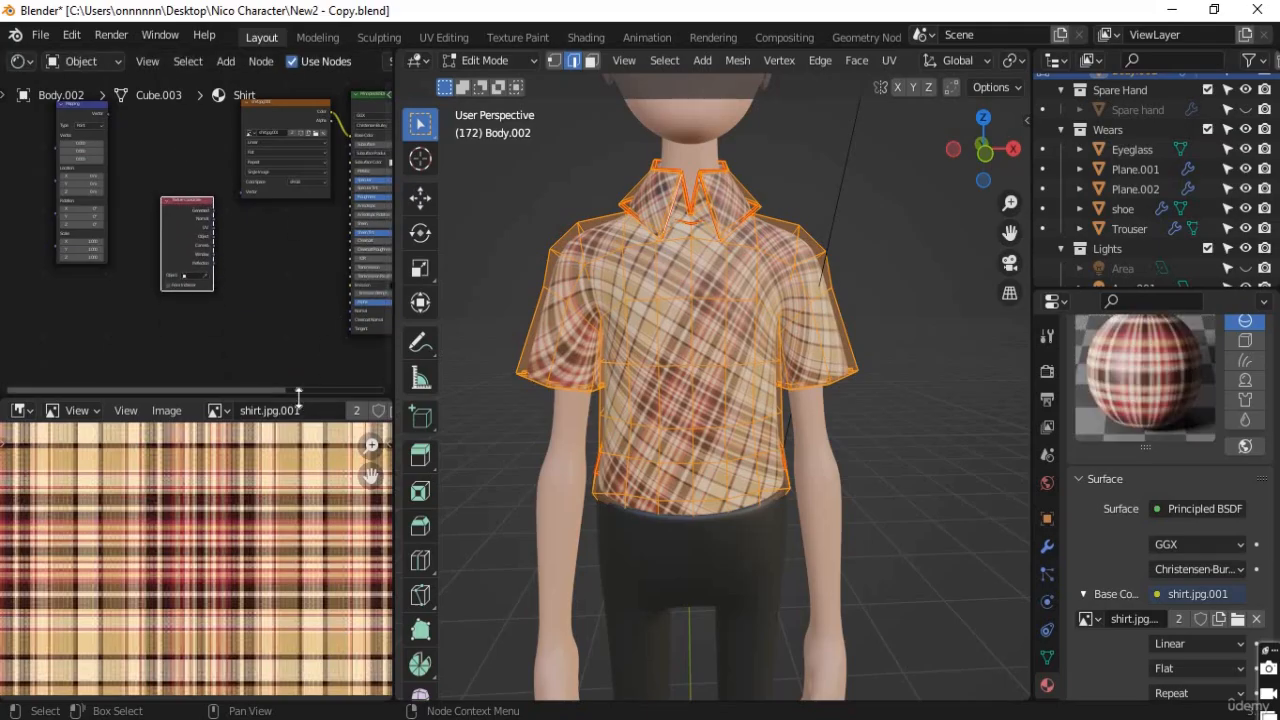
# Enlarge the Shader Editor area and maximize it so the Shirt material's full node tree is readable
pyautogui.moveTo(298, 395); pyautogui.dragTo(306, 475)
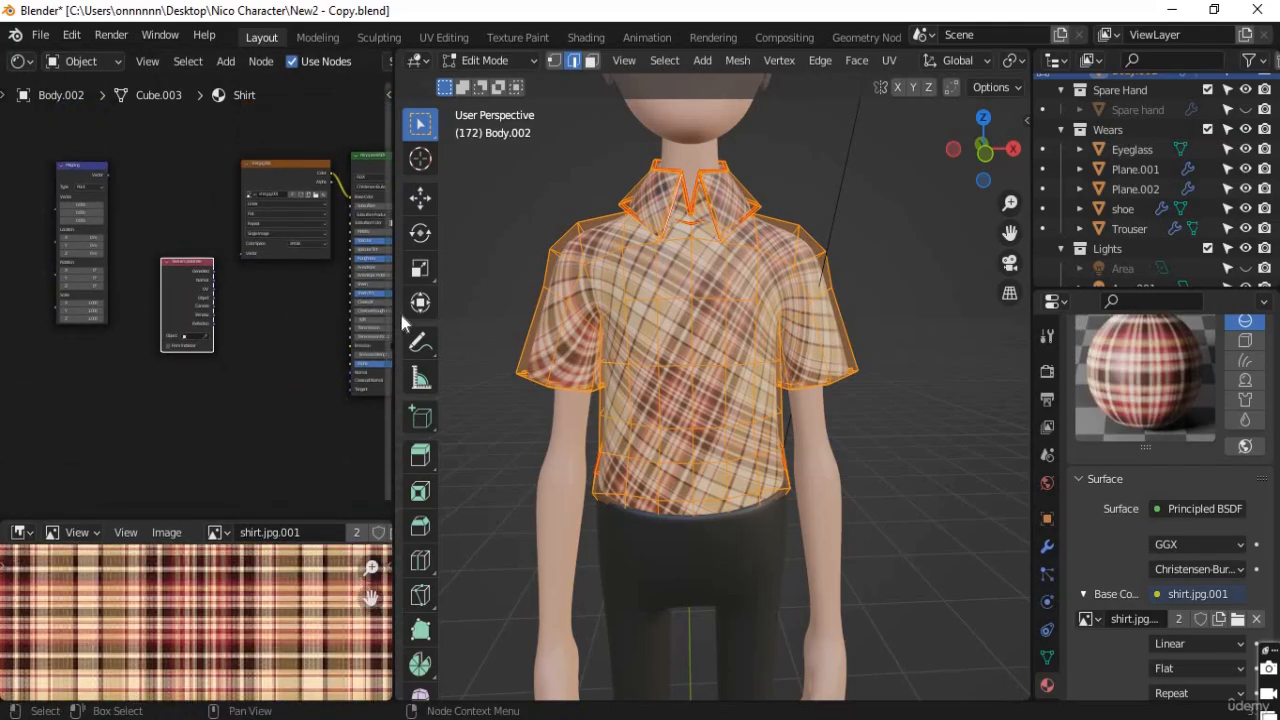
pyautogui.moveTo(437, 314); pyautogui.dragTo(440, 314)
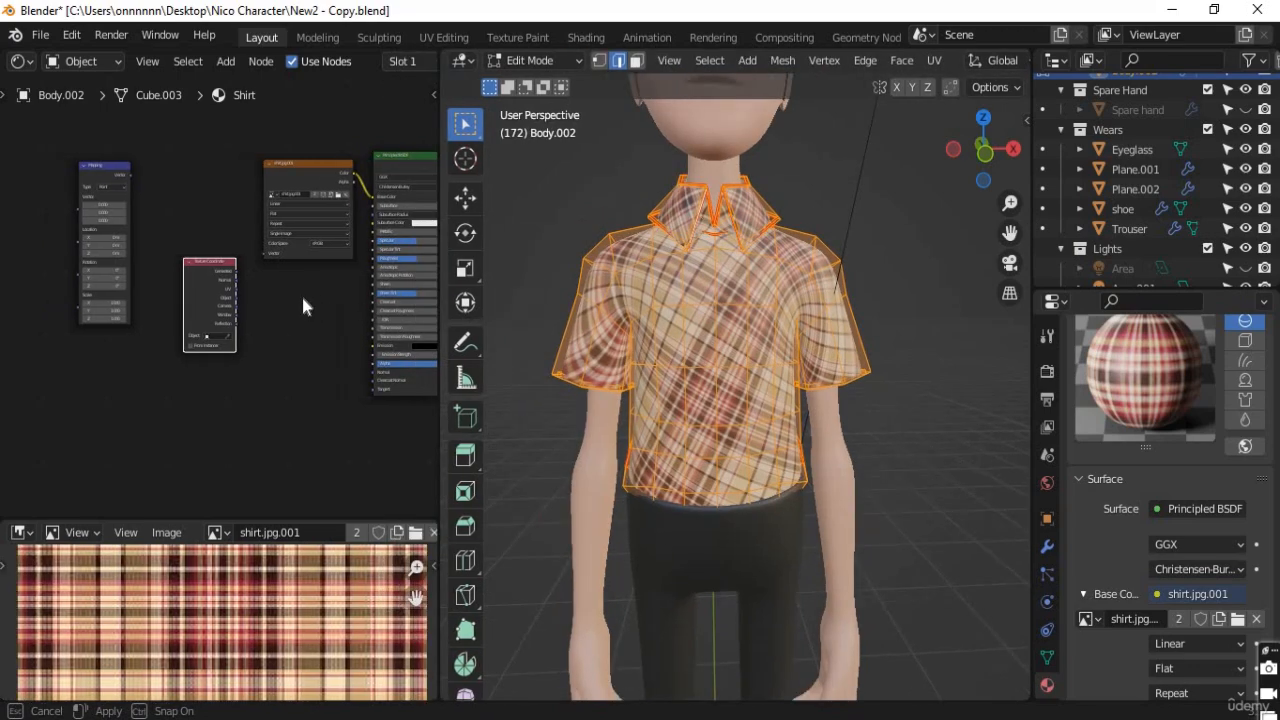
pyautogui.moveTo(301, 293); pyautogui.dragTo(296, 296)
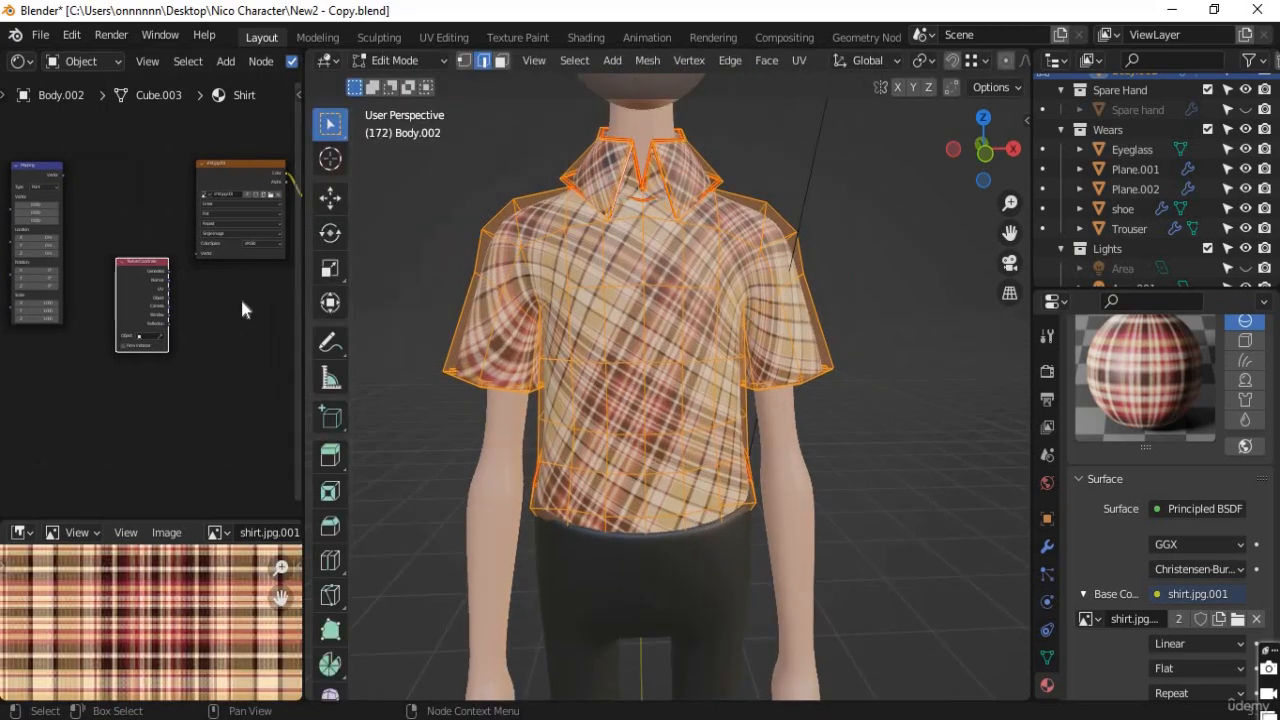
pyautogui.hotkey('ctrl', 'space')
pyautogui.scroll(2, 700, 423)
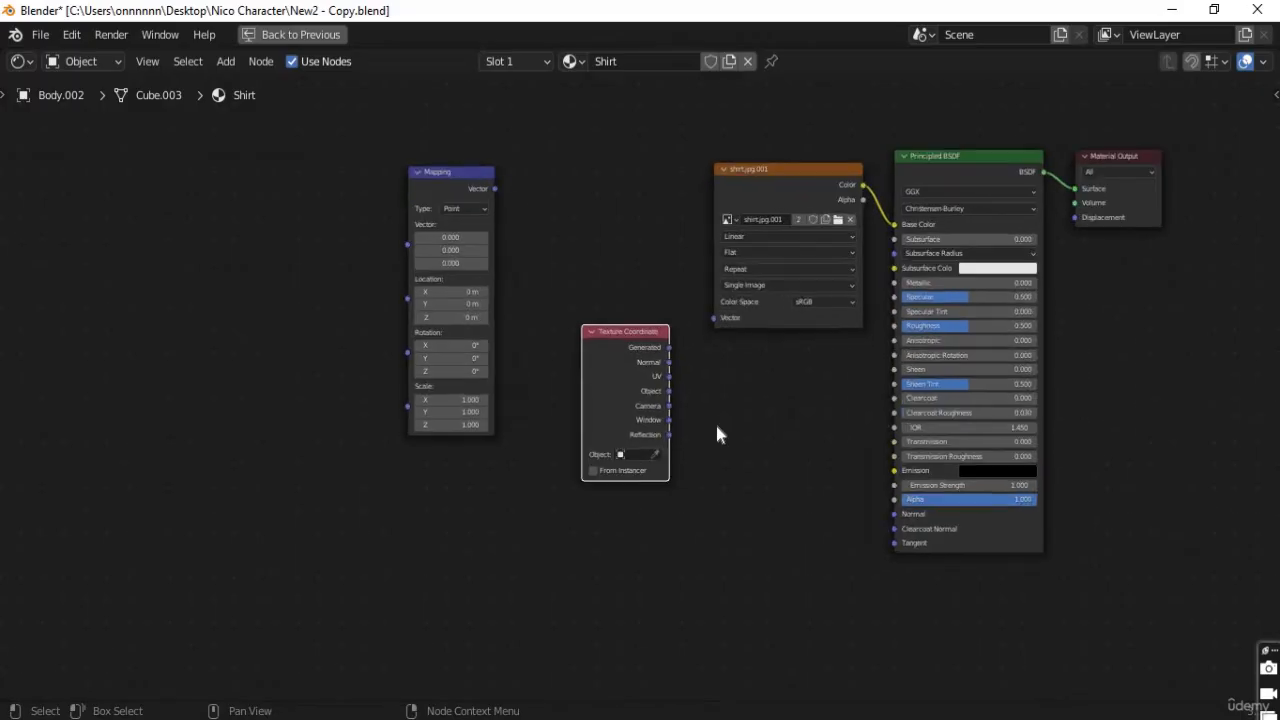
pyautogui.moveTo(694, 431); pyautogui.dragTo(608, 477, button='middle')
pyautogui.scroll(2, 658, 443)
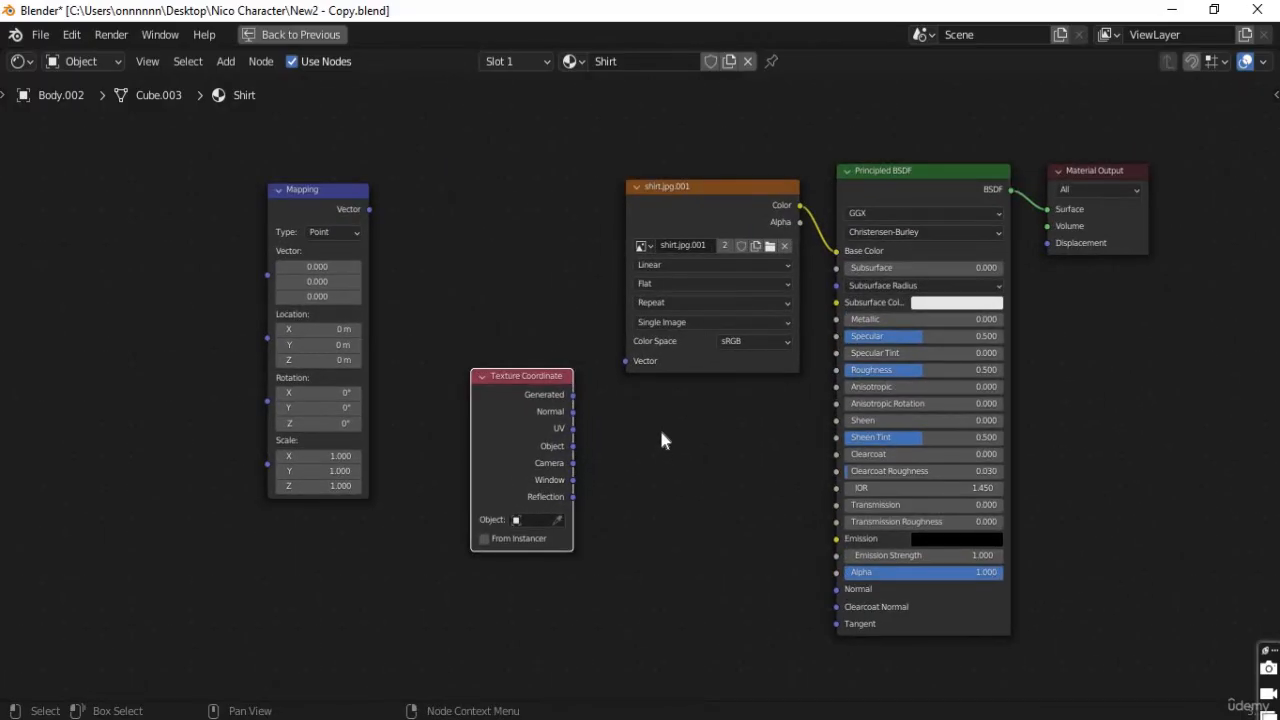
# Arrange the nodes in a row: Texture Coordinate at the far left, Mapping between it and the Image Texture
pyautogui.moveTo(328, 188); pyautogui.dragTo(288, 188)
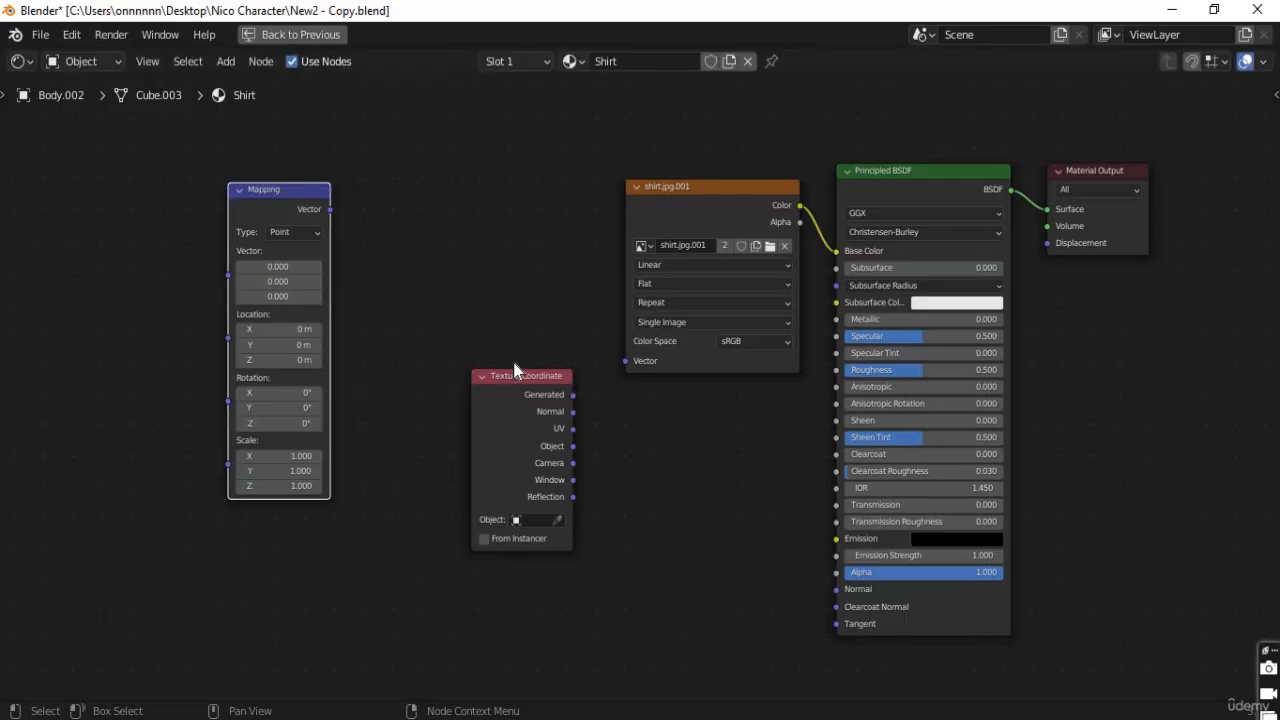
pyautogui.moveTo(511, 374); pyautogui.dragTo(469, 256)
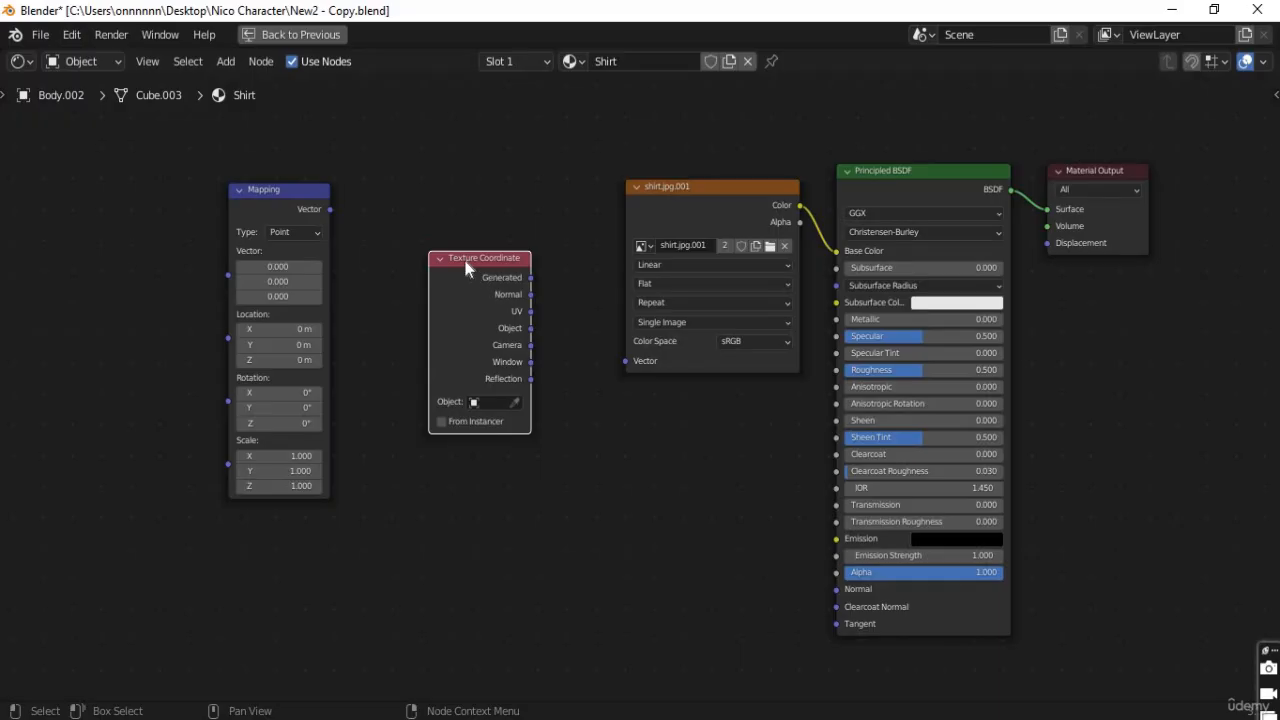
pyautogui.moveTo(472, 258); pyautogui.dragTo(171, 223)
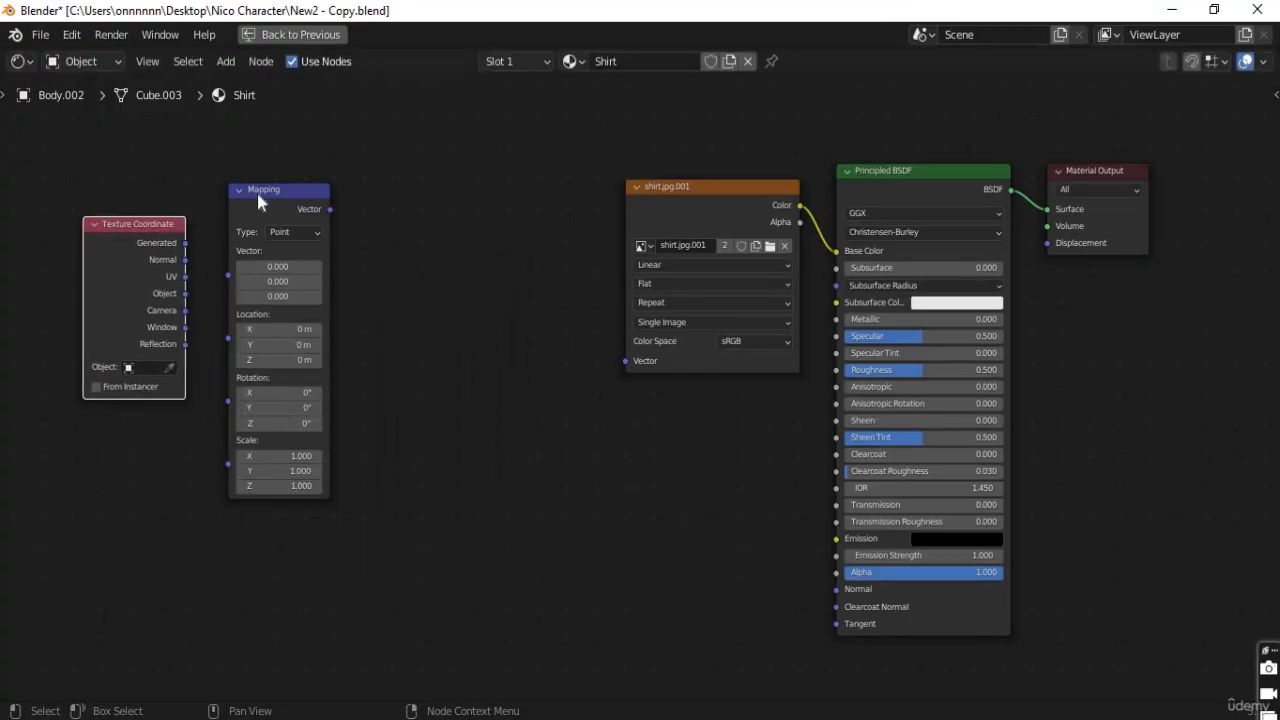
pyautogui.click(315, 192)
pyautogui.moveTo(315, 192); pyautogui.dragTo(470, 195)
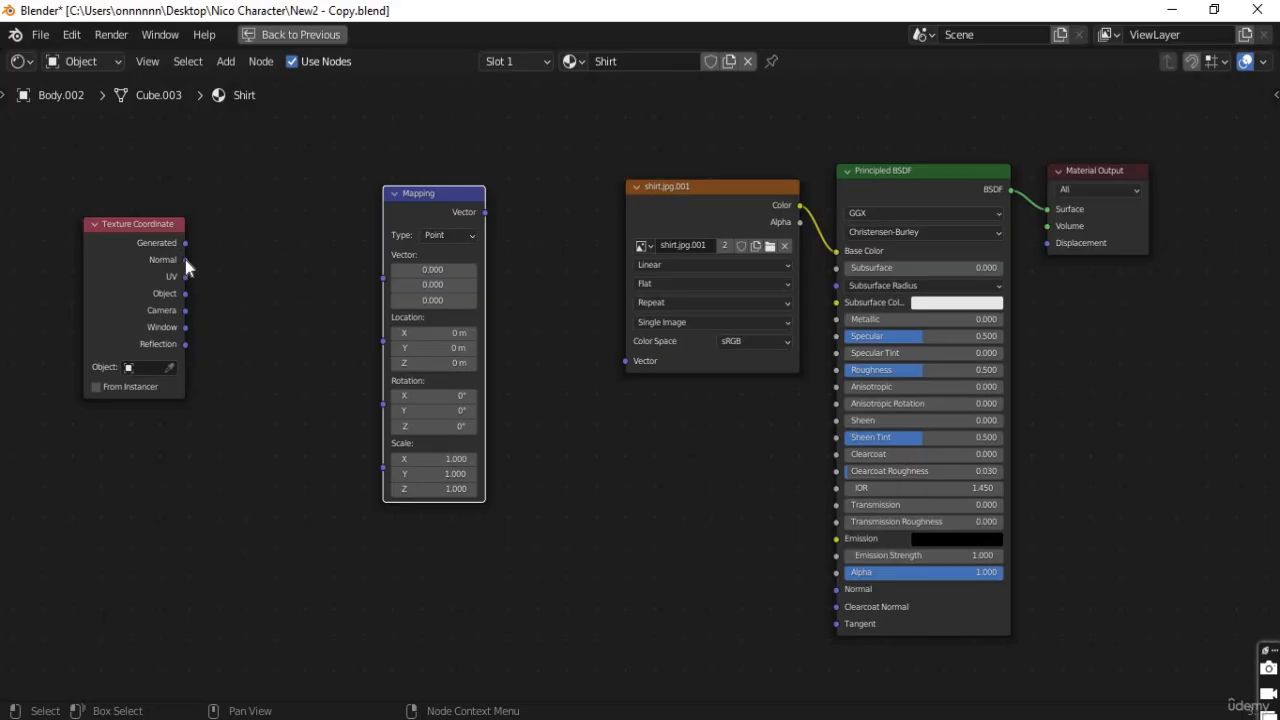
# Link the Texture Coordinate's UV output through the Mapping node to the Image Texture's Vector input, and restore the full layout
pyautogui.moveTo(185, 276); pyautogui.dragTo(380, 285)
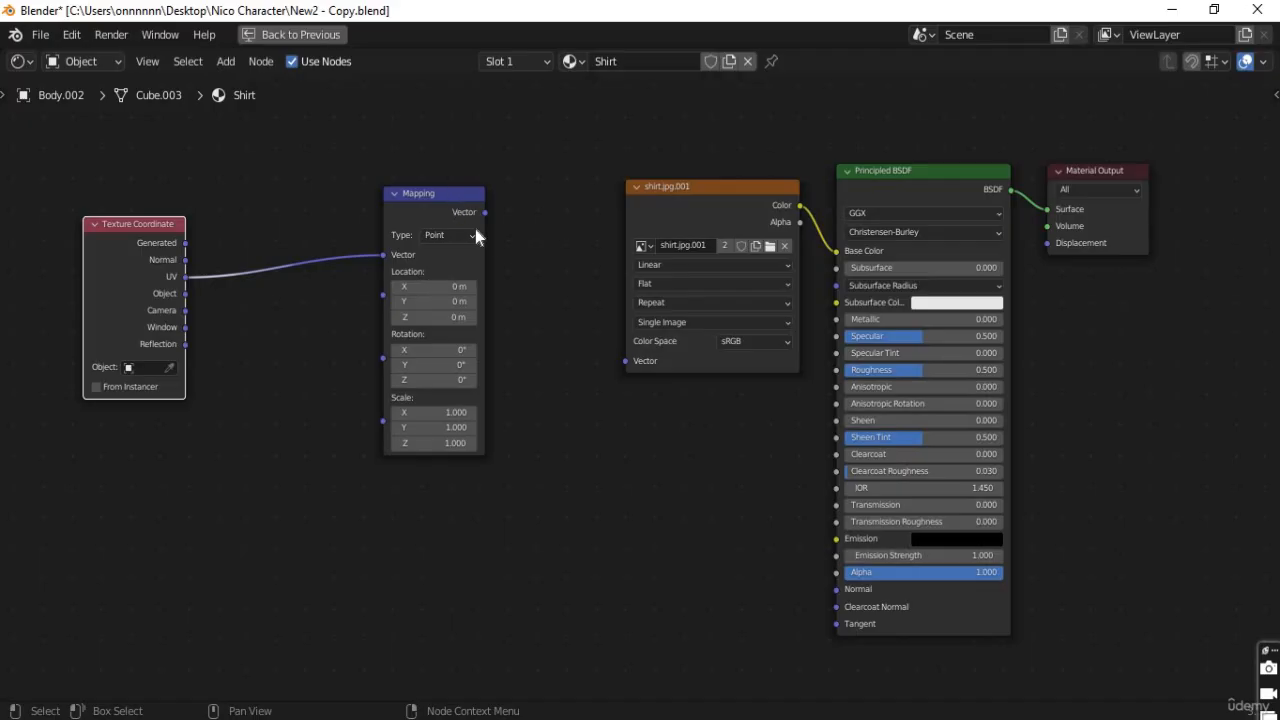
pyautogui.moveTo(485, 213); pyautogui.dragTo(627, 375)
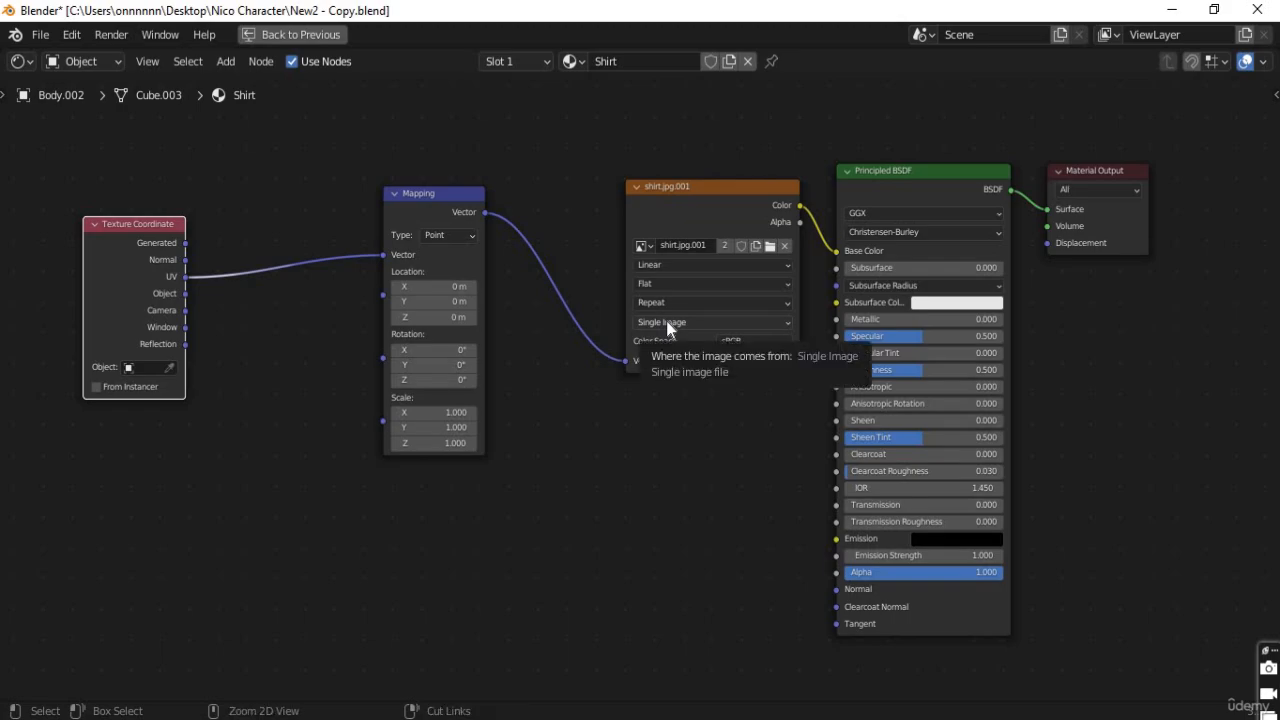
pyautogui.hotkey('ctrl', 'space')
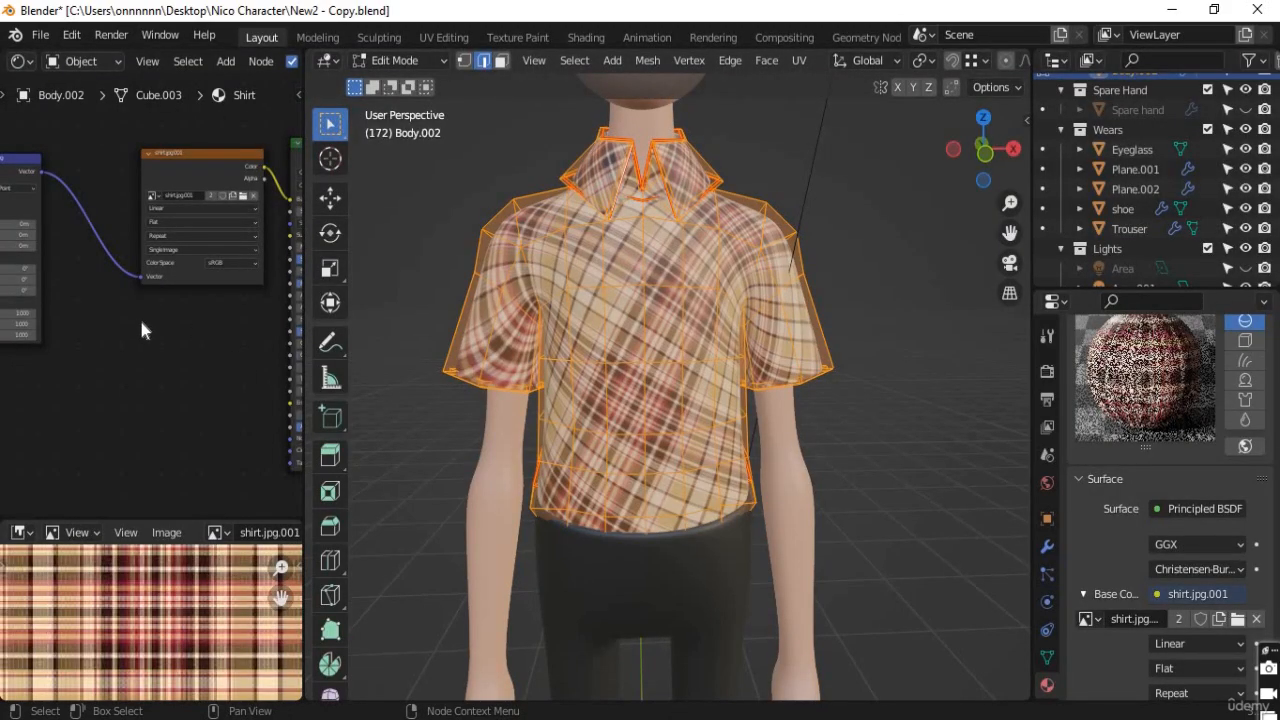
# Unlink the plaid image from the Shirt material and replace the Base Color's Image Texture with a Checker Texture
pyautogui.click(1257, 620)
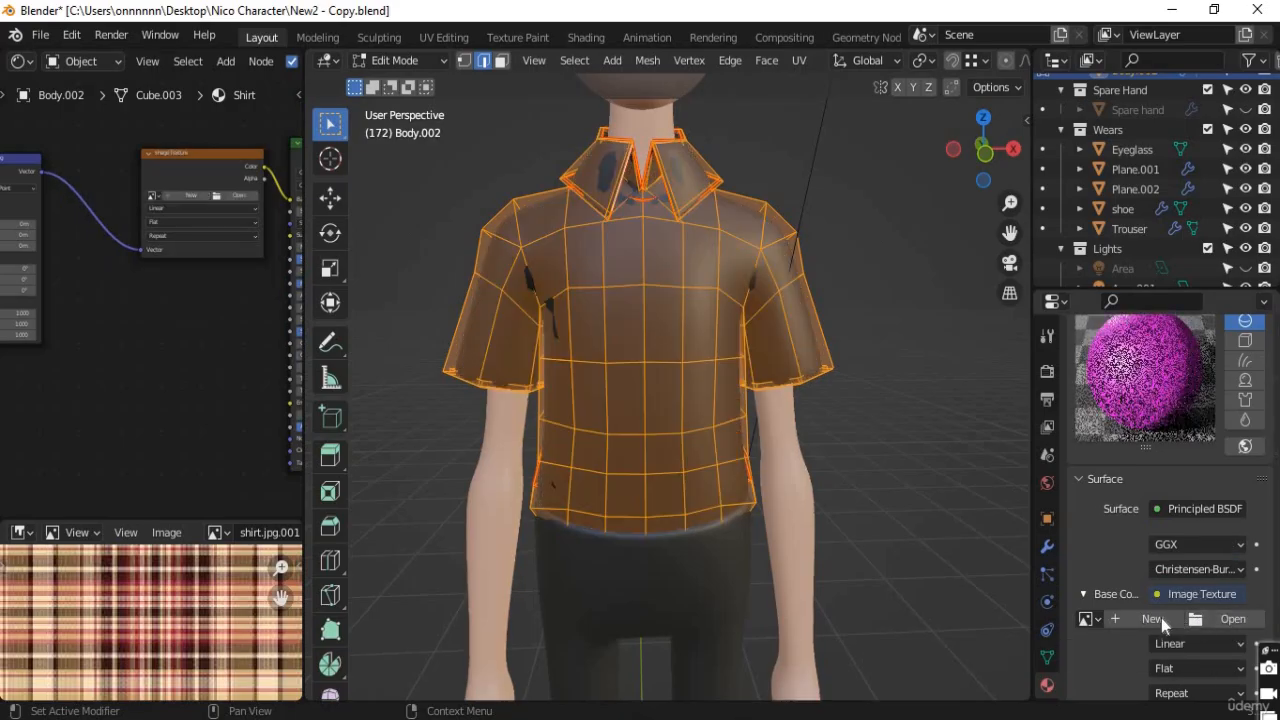
pyautogui.click(1160, 594)
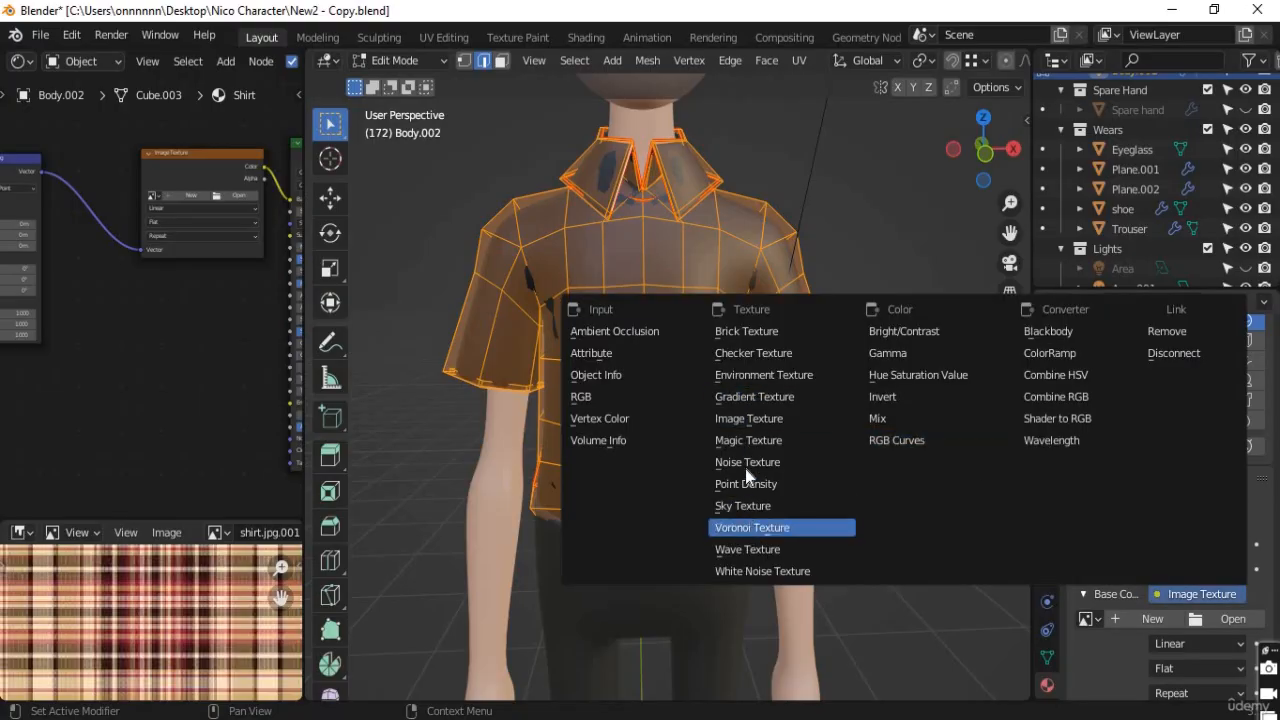
pyautogui.click(763, 353)
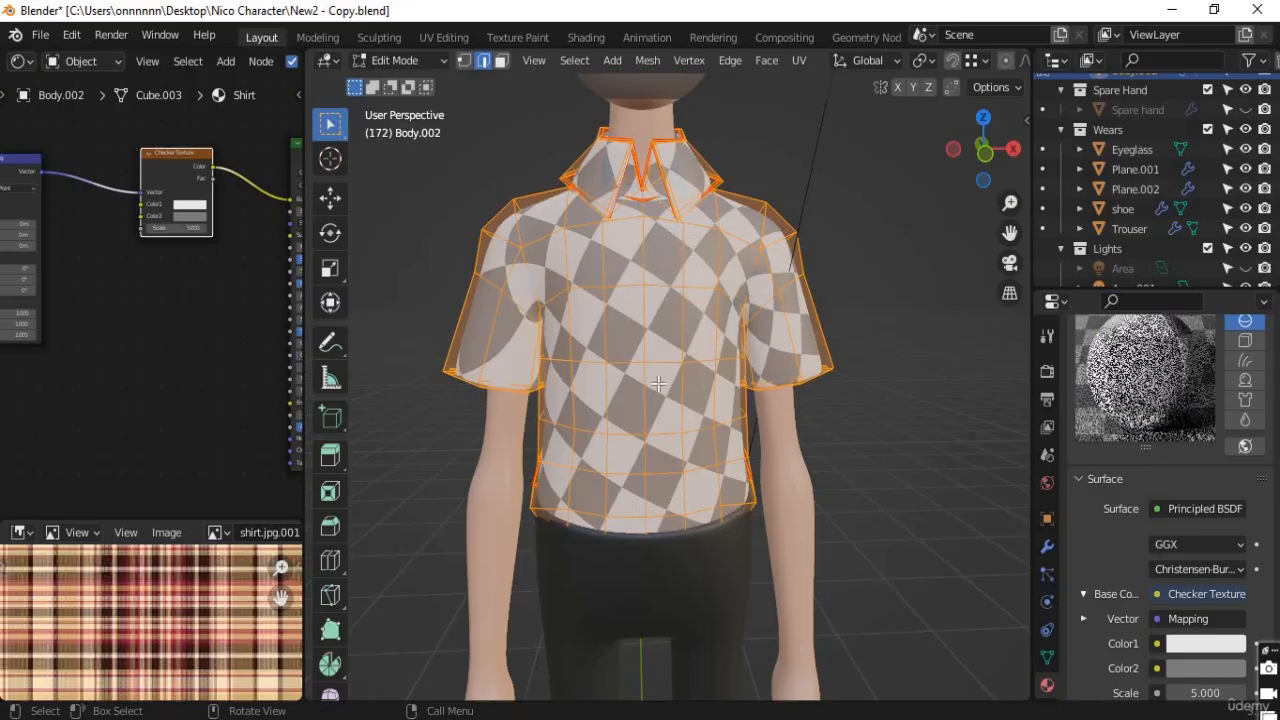
pyautogui.scroll(2, 658, 386)
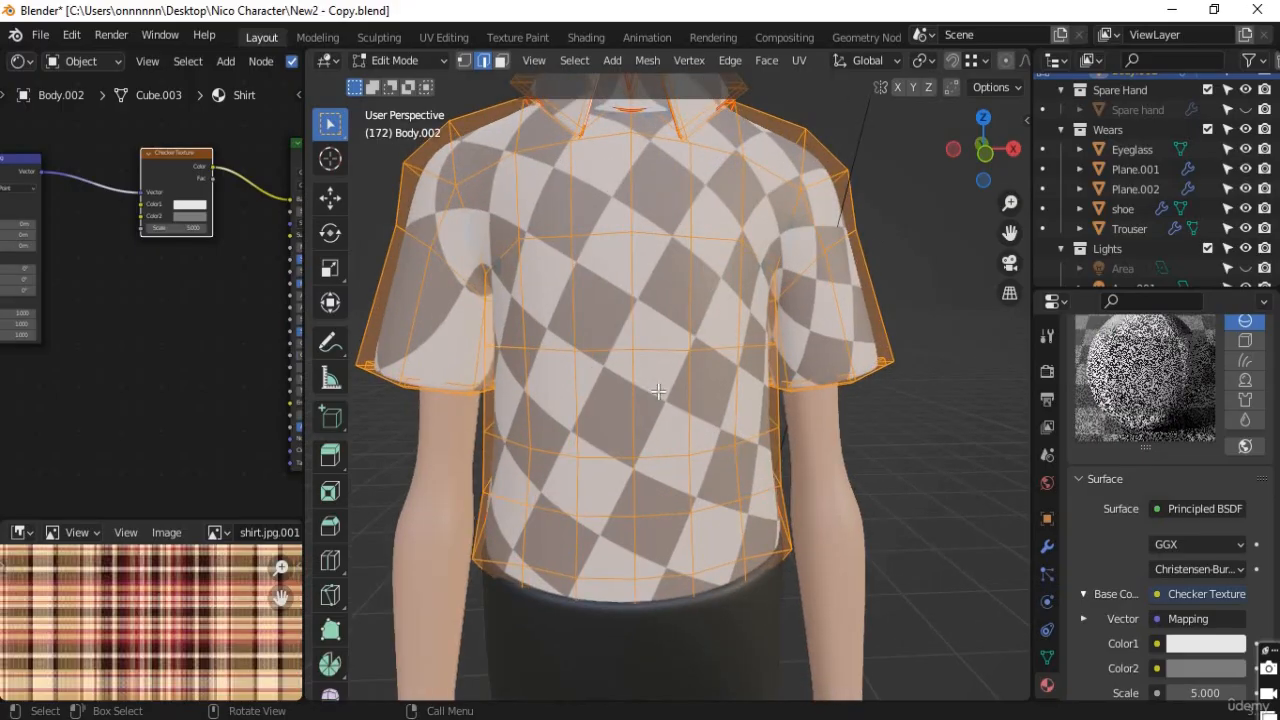
pyautogui.scroll(-2, 658, 390)
pyautogui.moveTo(820, 437); pyautogui.dragTo(860, 408, button='middle')
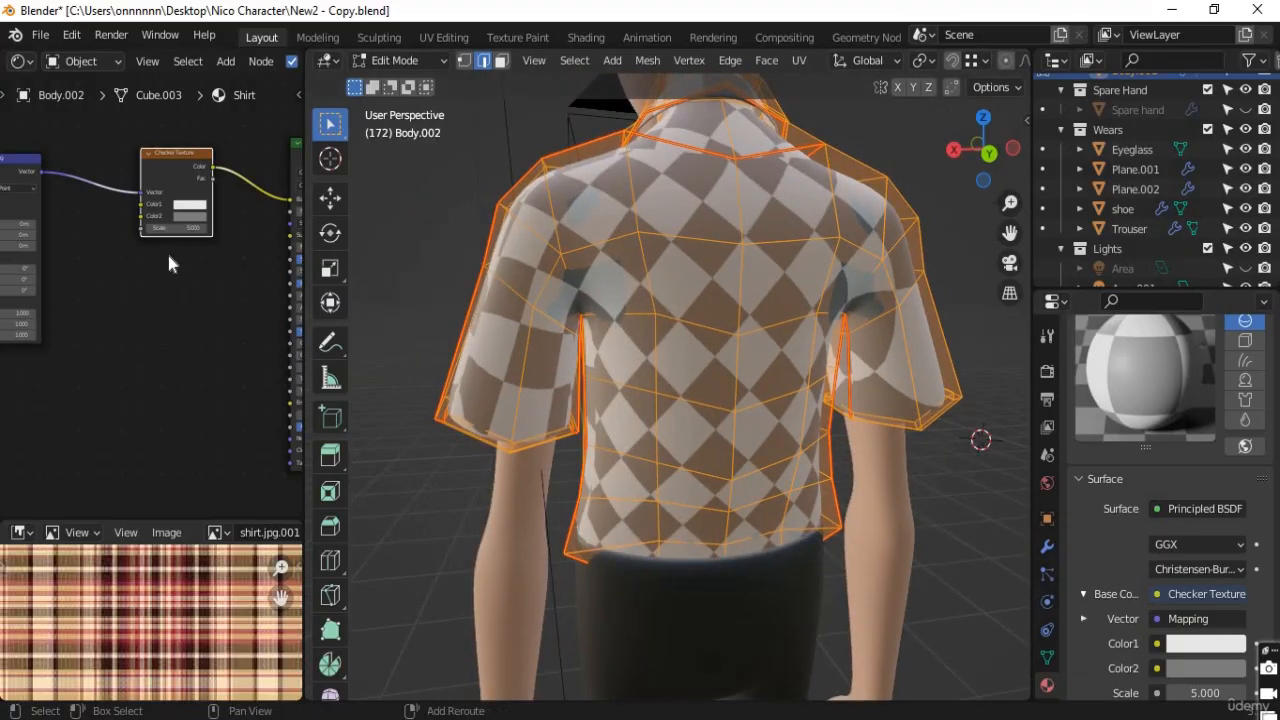
# Set the Checker Texture node's scale to 8.3 and check the pattern all around the shirt
pyautogui.scroll(3, 165, 275)
pyautogui.moveTo(158, 290); pyautogui.dragTo(164, 408, button='middle')
pyautogui.moveTo(177, 334); pyautogui.dragTo(345, 334)
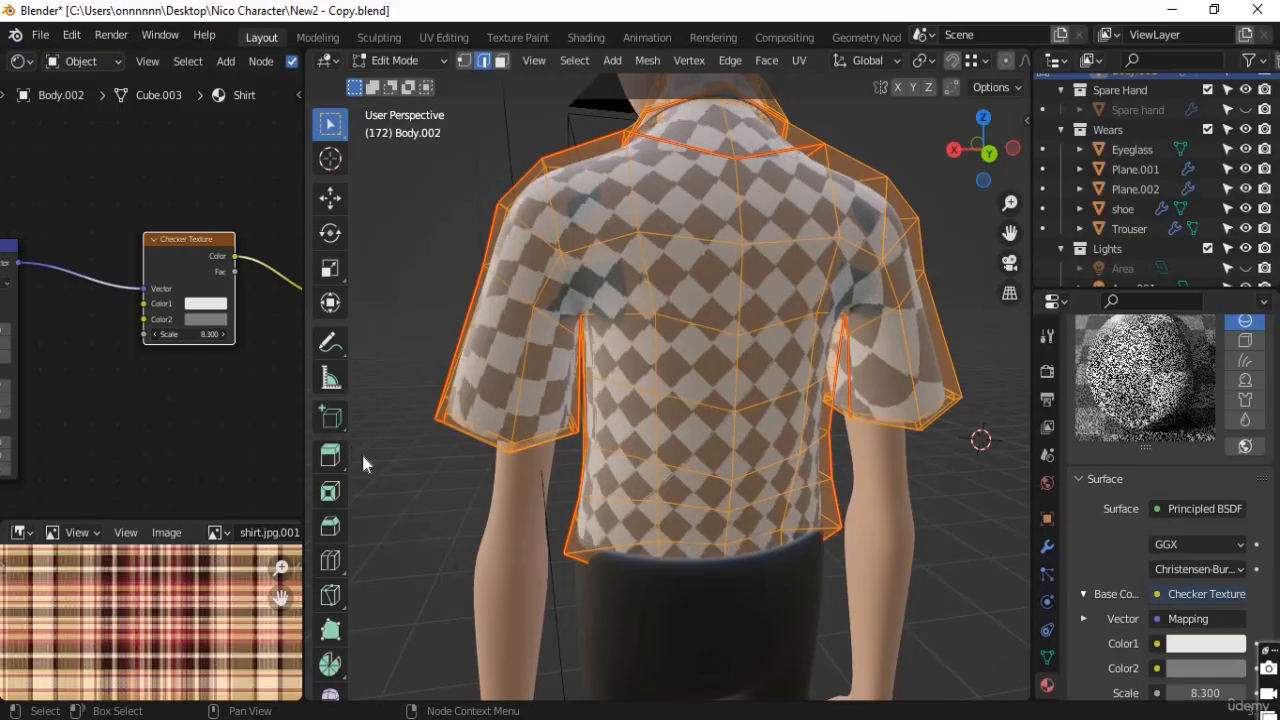
pyautogui.moveTo(737, 455); pyautogui.dragTo(678, 418, button='middle')
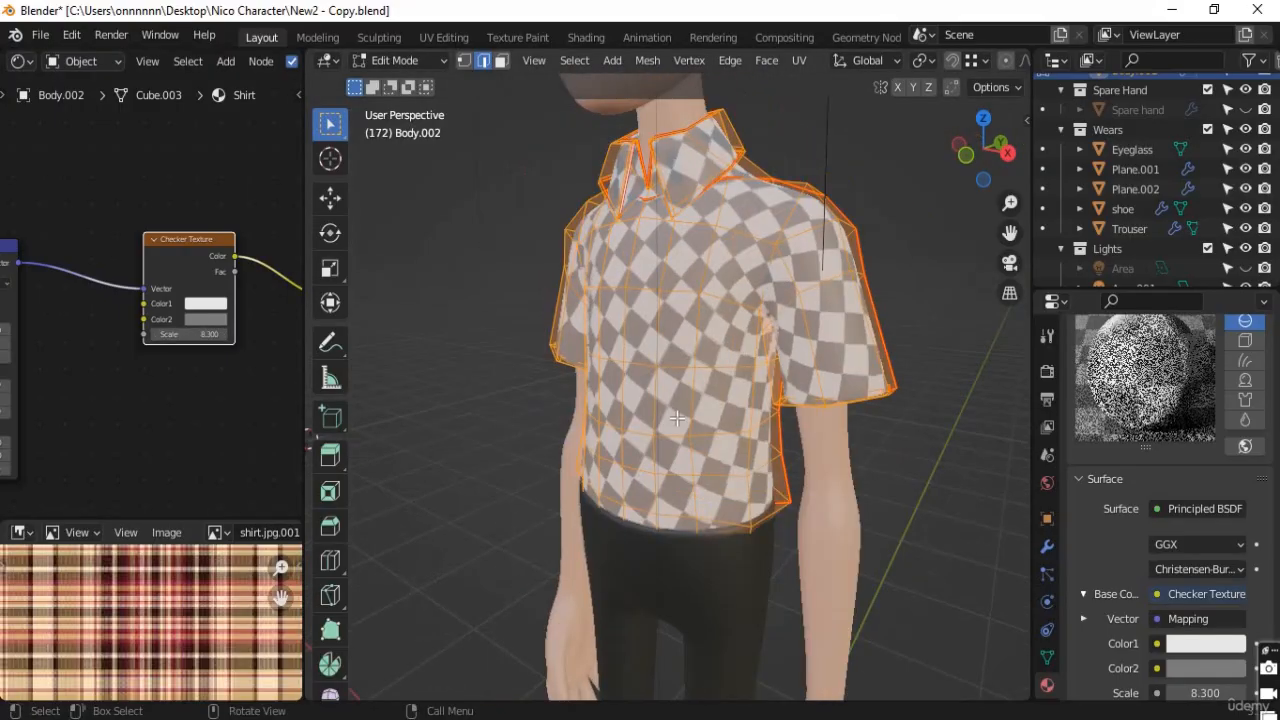
pyautogui.moveTo(754, 428); pyautogui.dragTo(790, 432, button='middle')
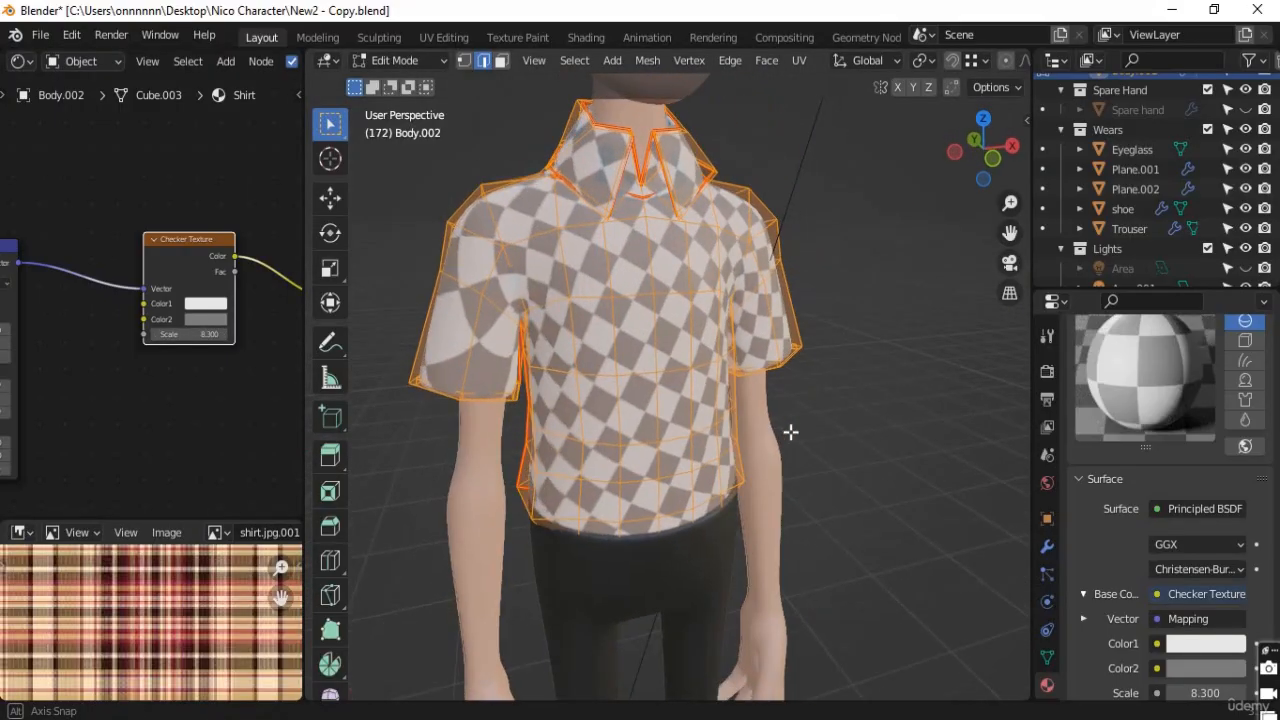
pyautogui.moveTo(803, 480); pyautogui.dragTo(803, 471, button='middle')
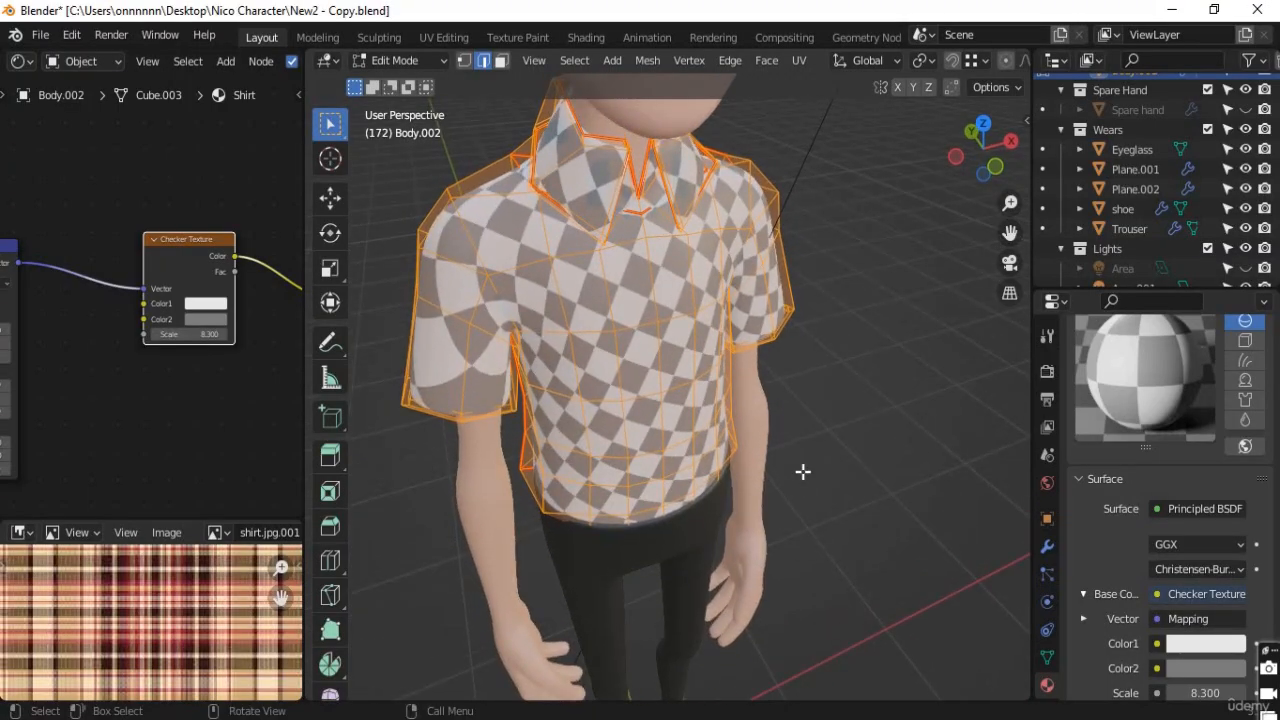
pyautogui.scroll(-3, 606, 440)
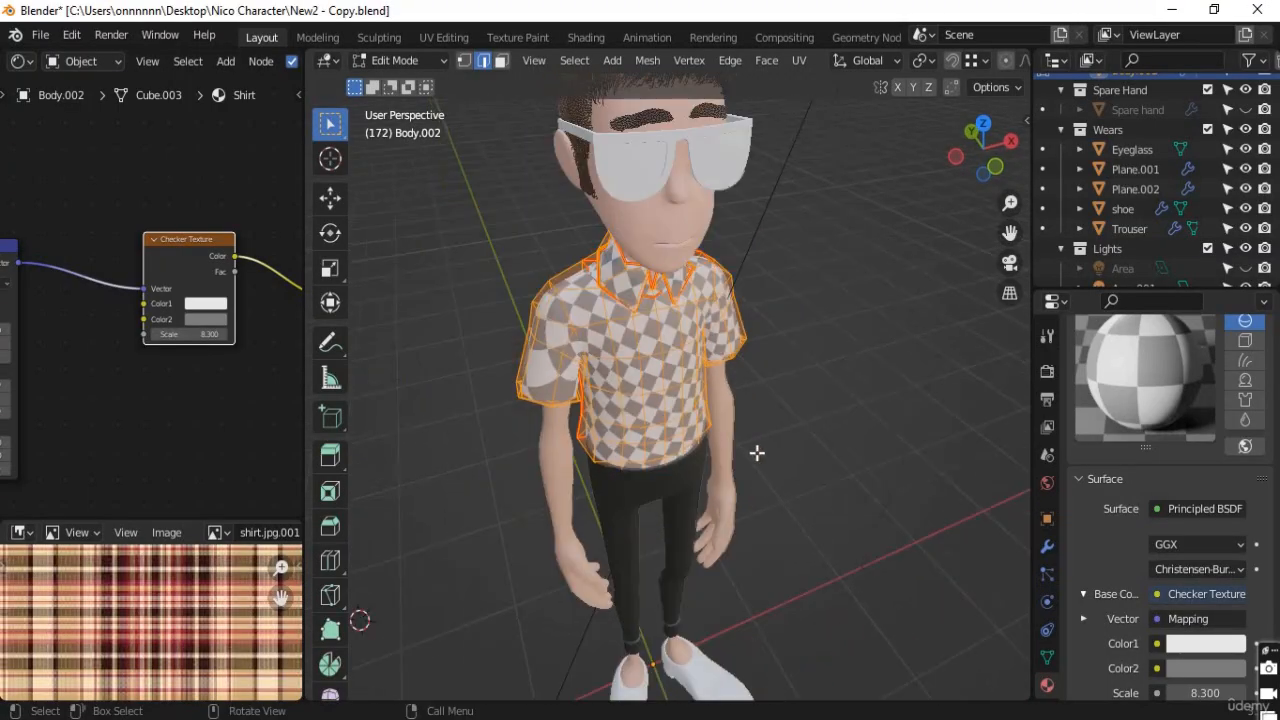
pyautogui.moveTo(623, 410); pyautogui.dragTo(276, 345, button='middle')
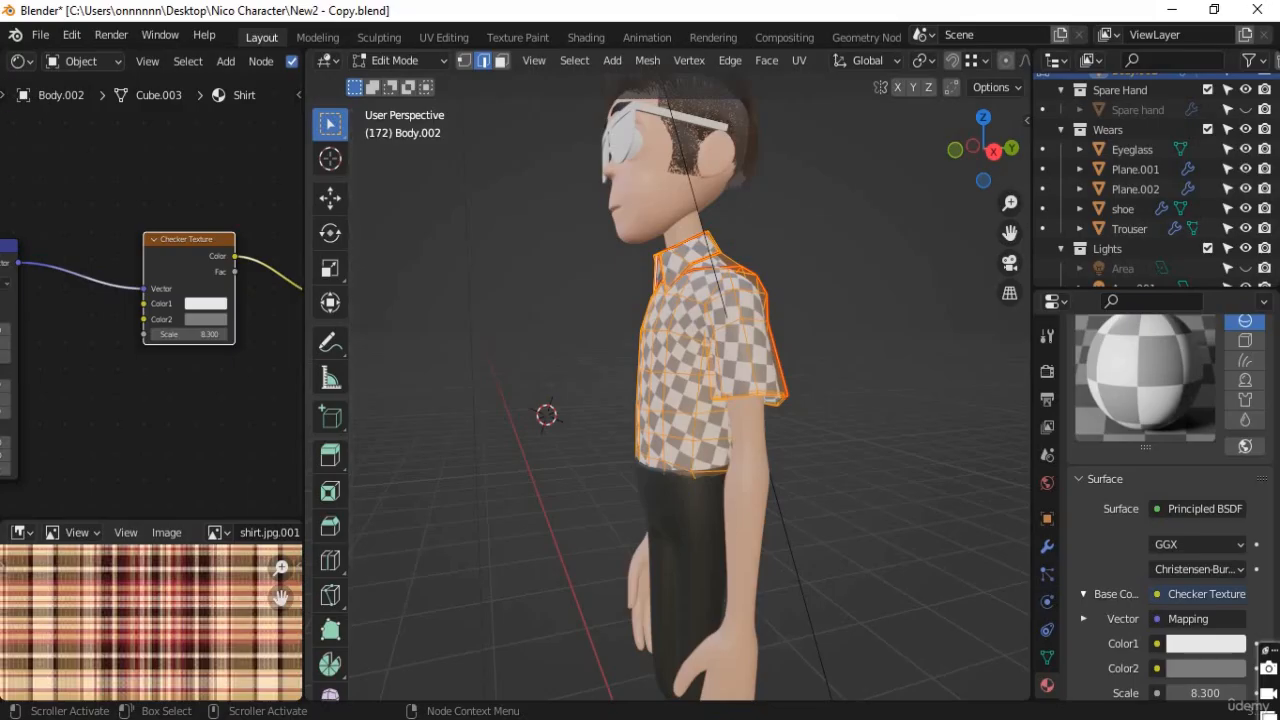
# Close the small Shader Editor, split the 3D viewport into two stacked areas, and make the upper one a Shader Editor showing the Shirt nodes
pyautogui.moveTo(7, 524); pyautogui.dragTo(4, 447)
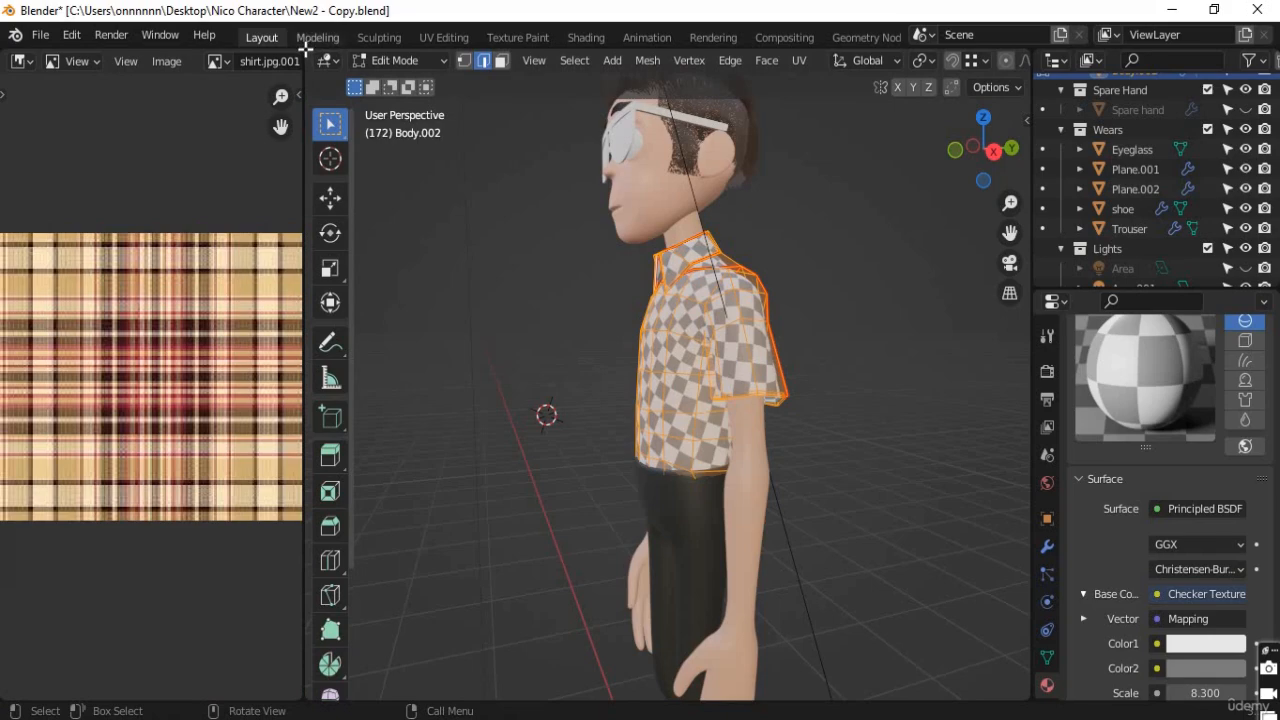
pyautogui.moveTo(333, 136); pyautogui.dragTo(333, 365)
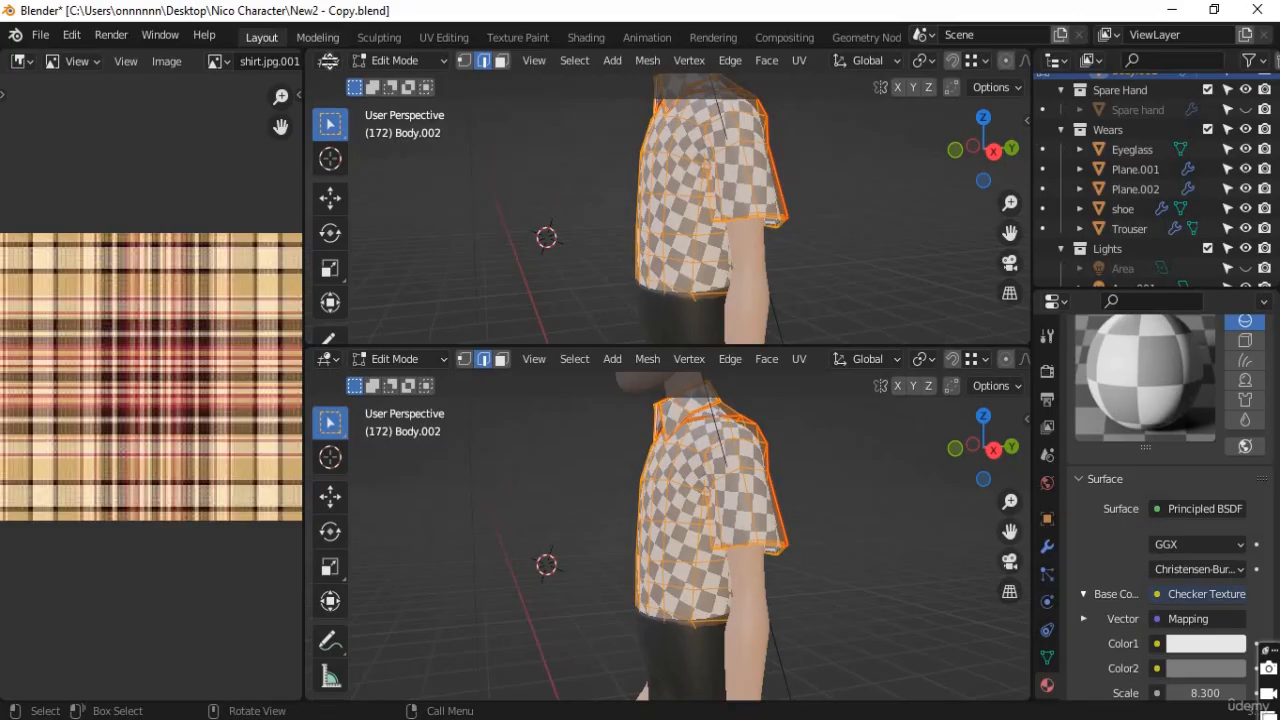
pyautogui.click(328, 62)
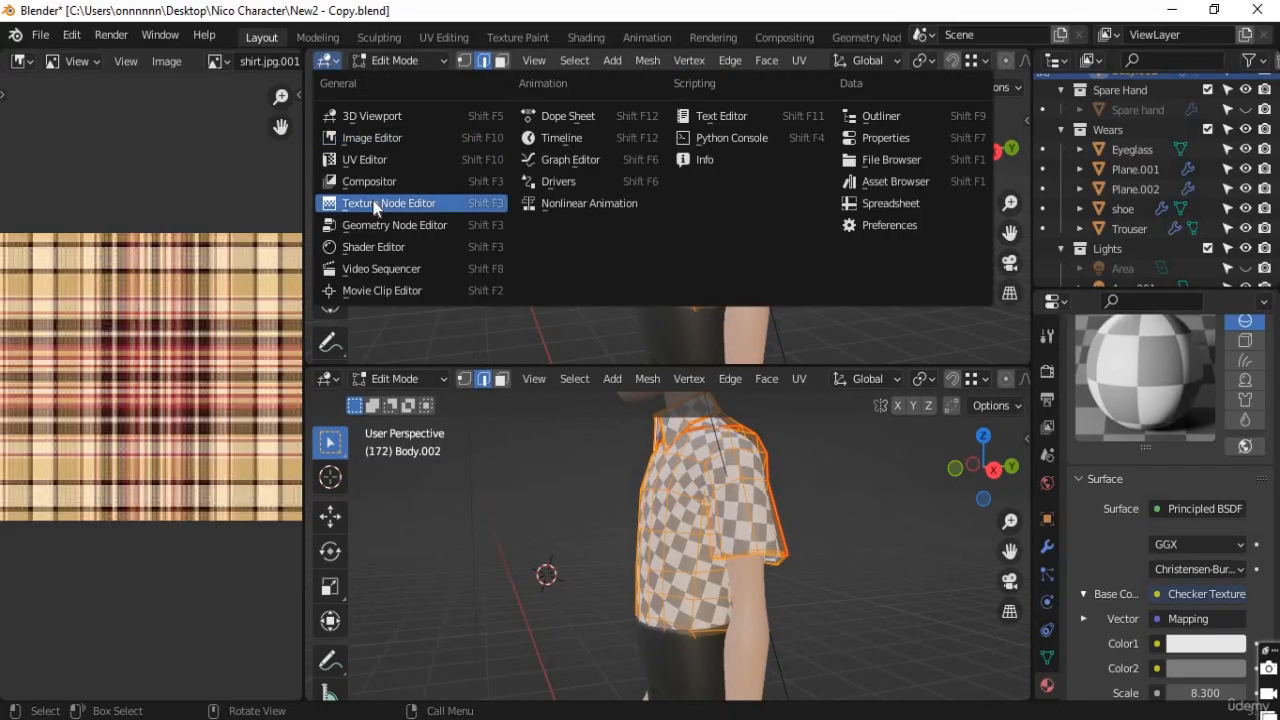
pyautogui.click(377, 251)
pyautogui.moveTo(585, 283); pyautogui.dragTo(759, 207, button='middle')
pyautogui.press('n')
pyautogui.scroll(4, 797, 232)
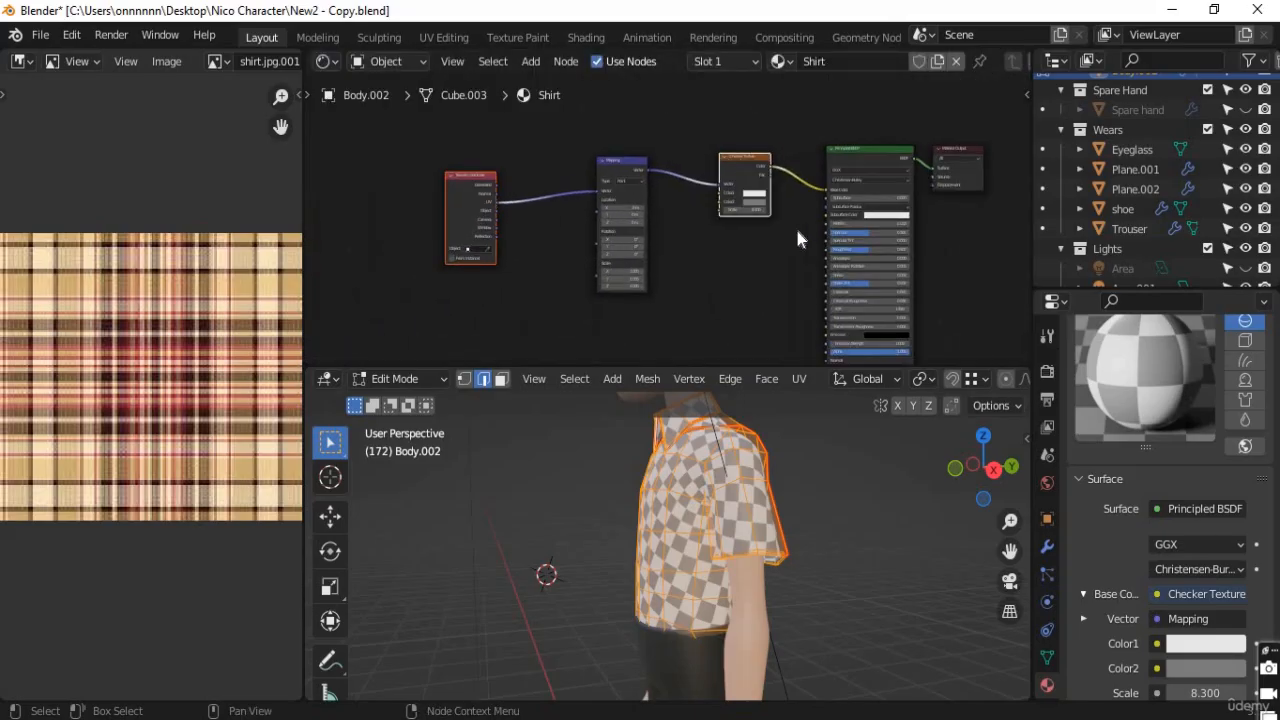
pyautogui.scroll(3, 692, 260)
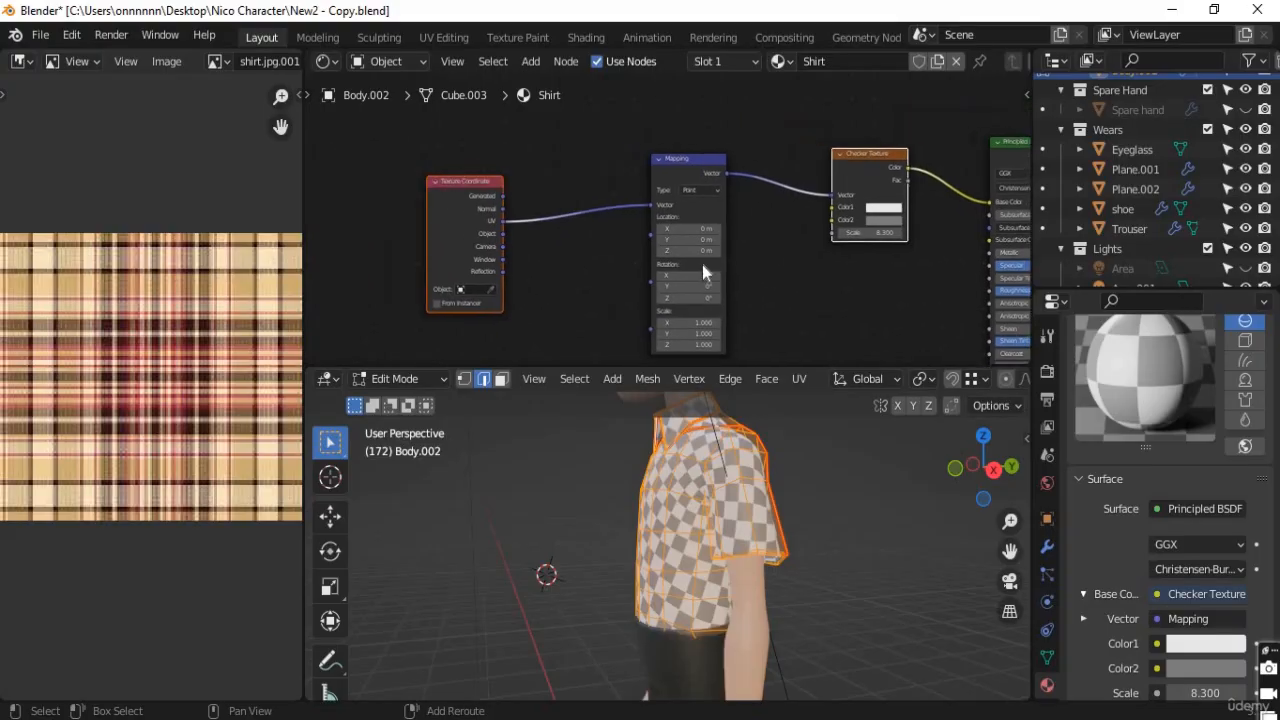
# Tidy the Shirt node tree by raising the Mapping node and placing the Checker Texture closer to it
pyautogui.moveTo(397, 165); pyautogui.dragTo(396, 141)
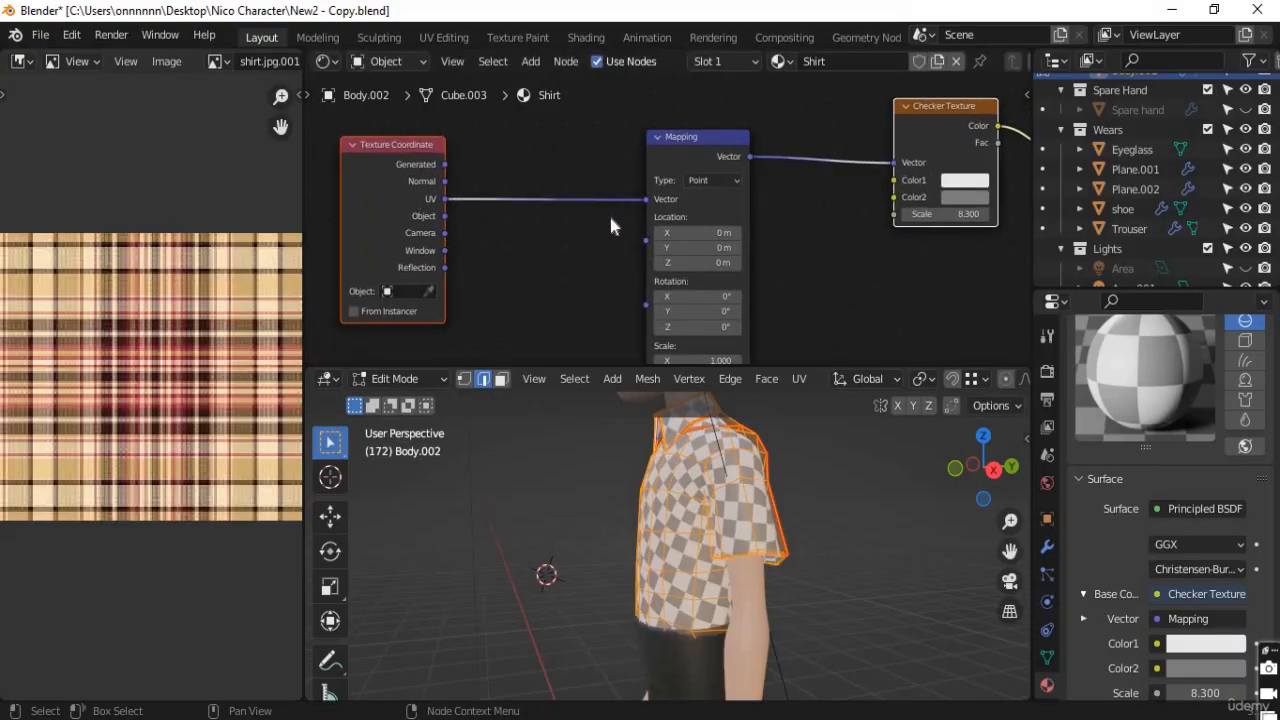
pyautogui.click(676, 136)
pyautogui.moveTo(681, 133); pyautogui.dragTo(680, 101)
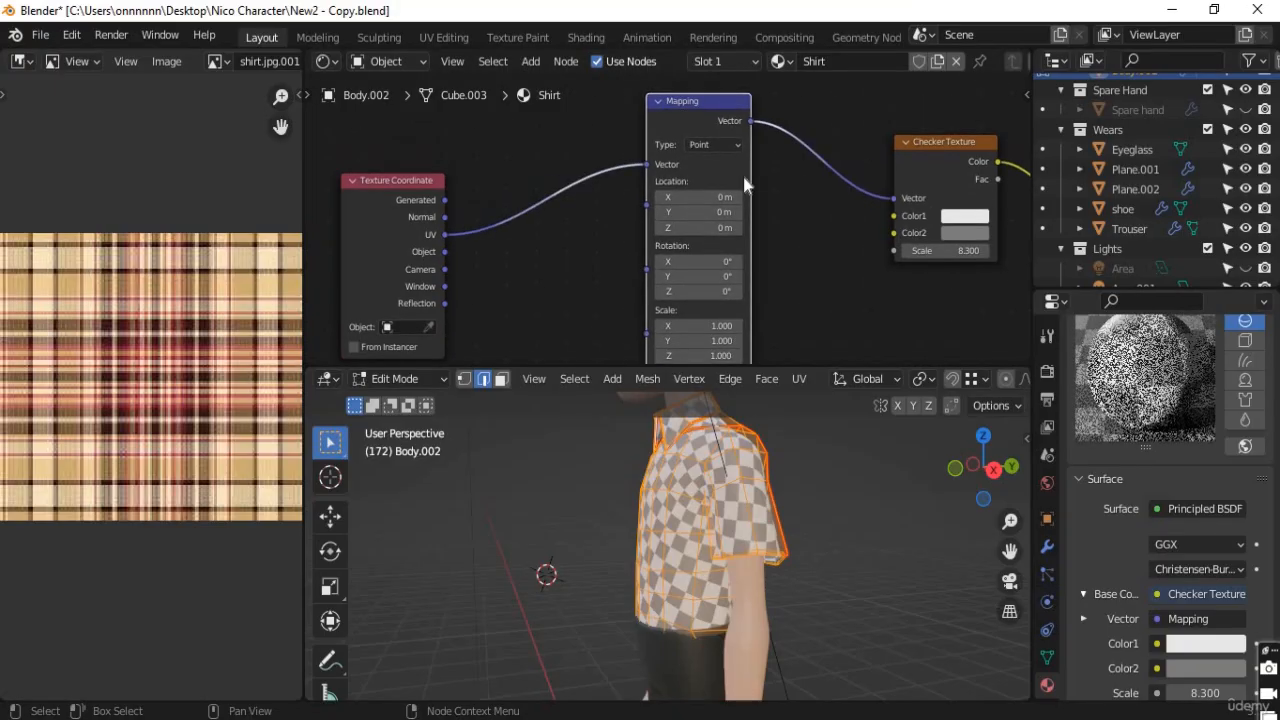
pyautogui.click(940, 142)
pyautogui.moveTo(940, 142); pyautogui.dragTo(857, 136)
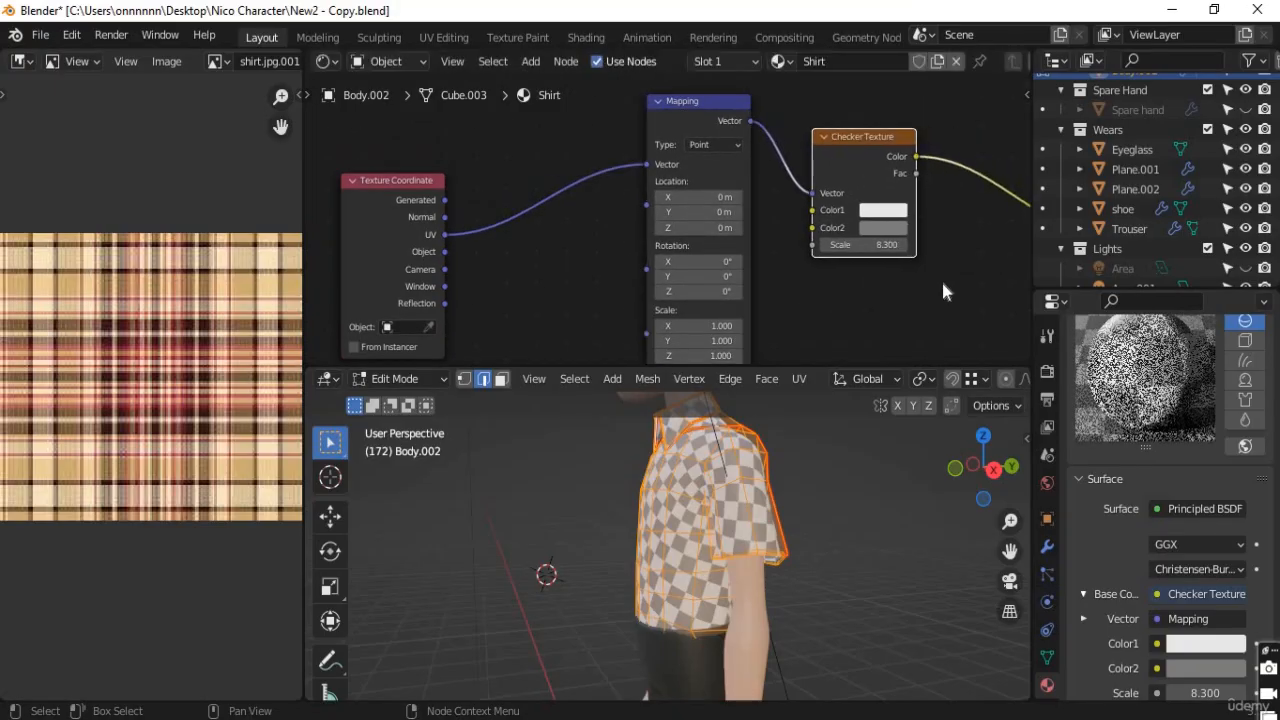
# Unlink the Mapping node from the Checker Texture's Vector input, and link Mapping's Vector output back to it
pyautogui.moveTo(941, 278); pyautogui.dragTo(676, 249, button='middle')
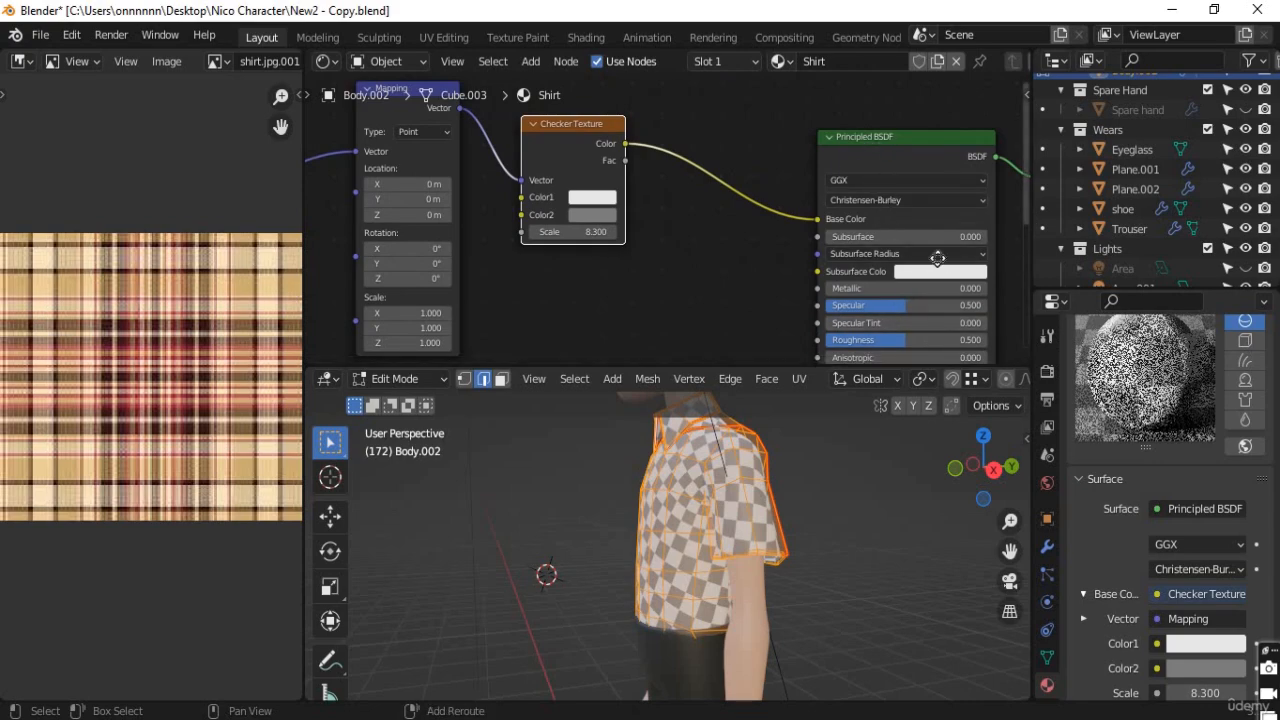
pyautogui.moveTo(937, 258); pyautogui.dragTo(829, 249, button='middle')
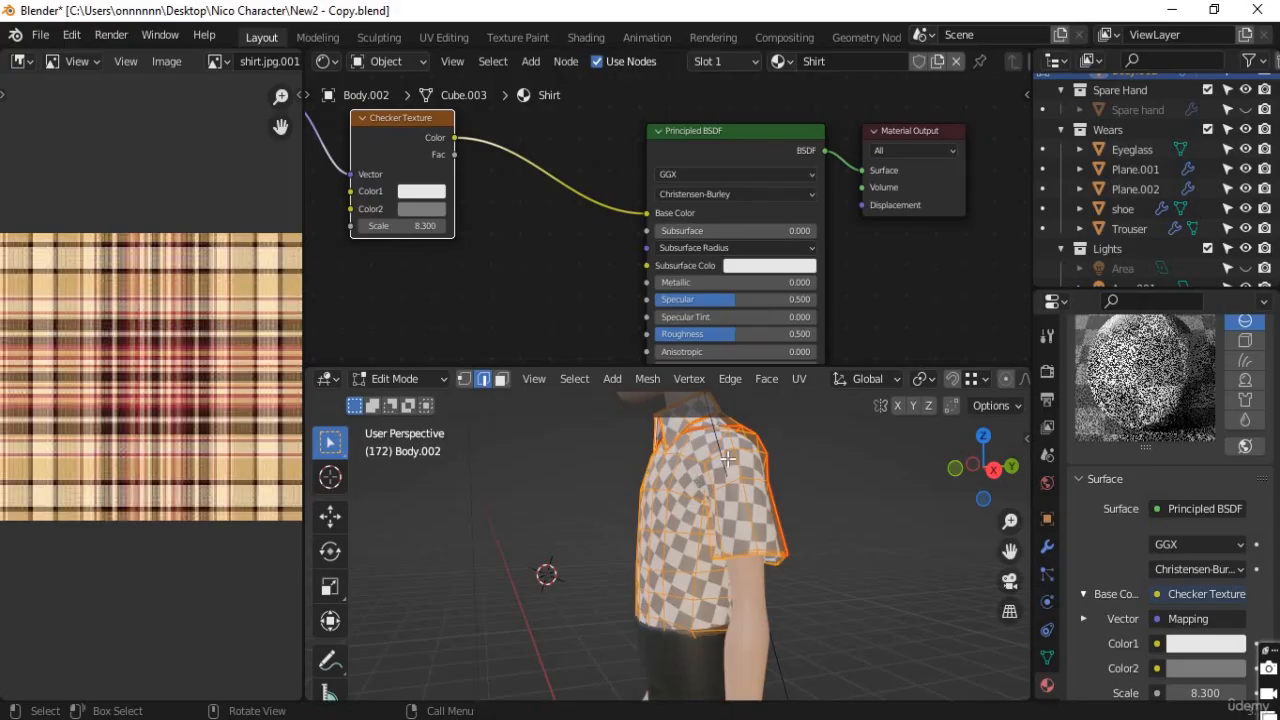
pyautogui.moveTo(335, 119); pyautogui.dragTo(465, 119, button='middle')
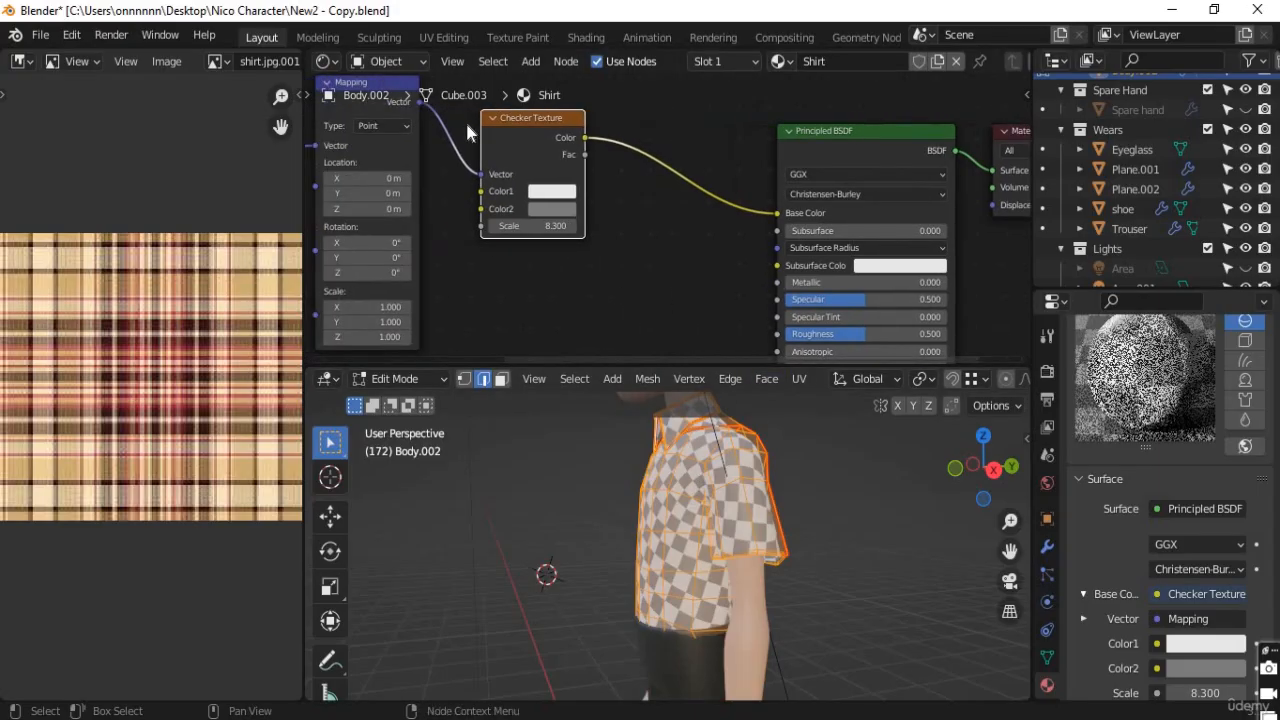
pyautogui.rightClick(533, 118)
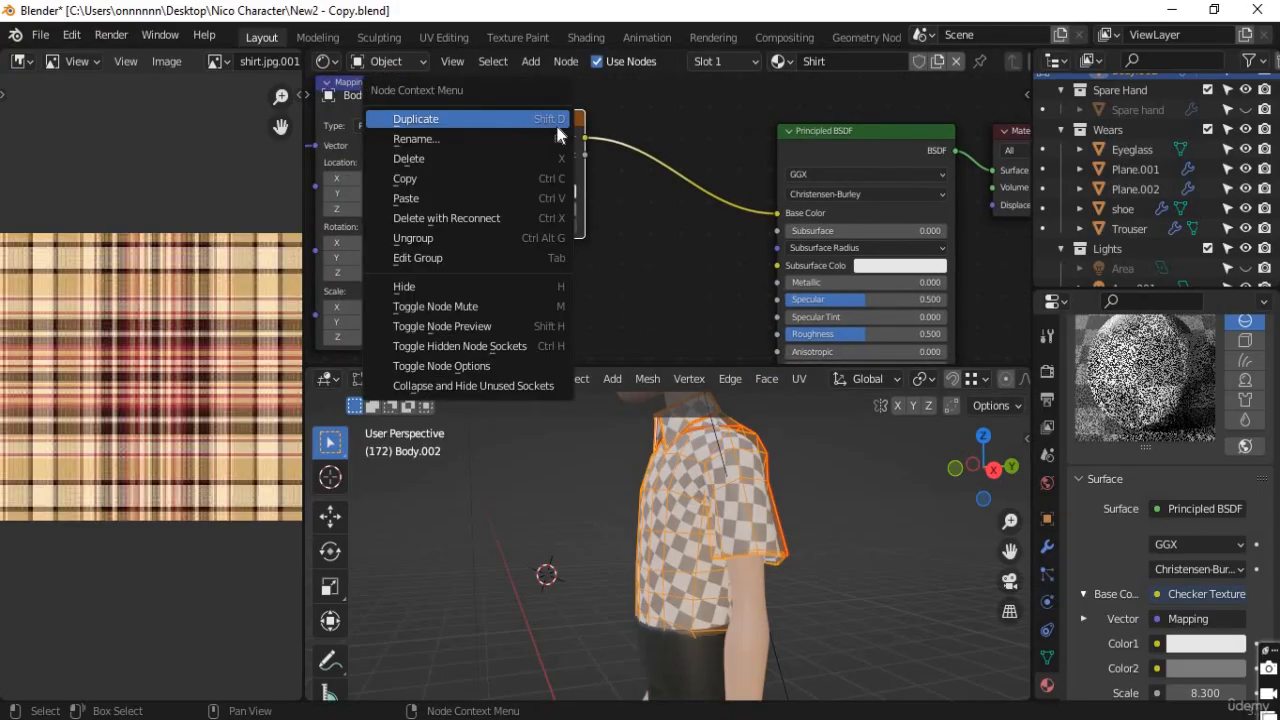
pyautogui.click(604, 190)
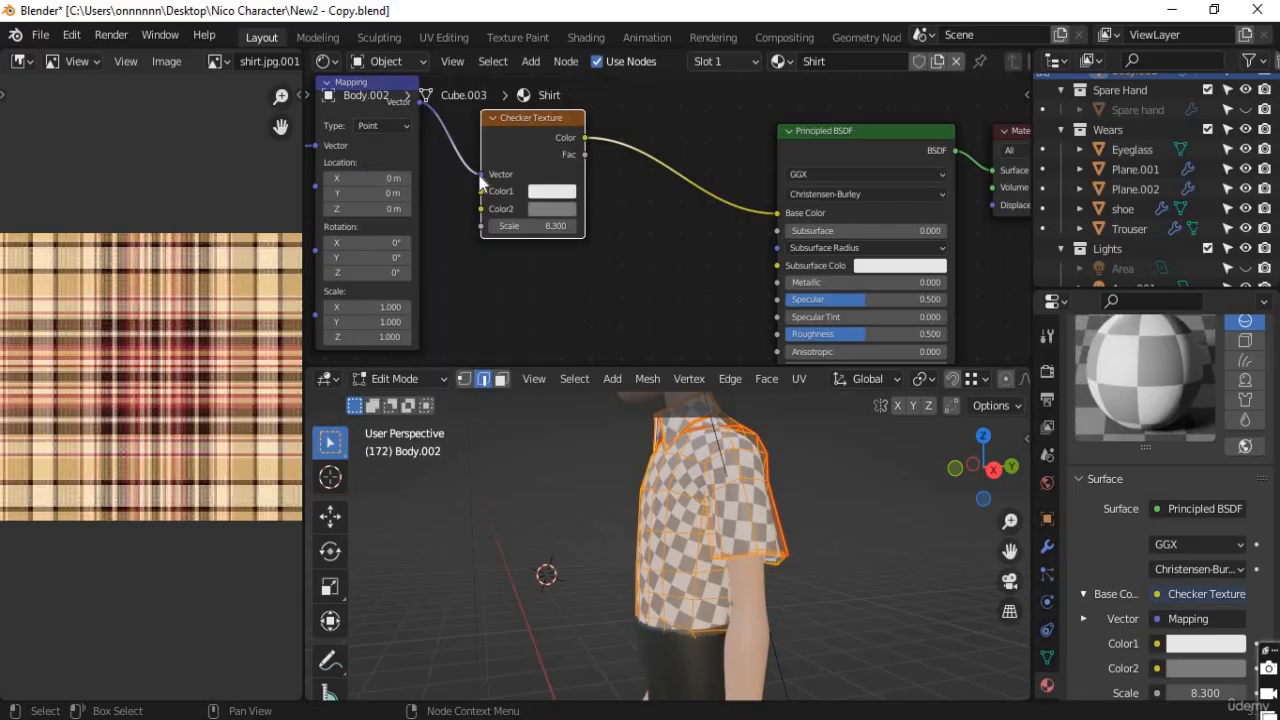
pyautogui.moveTo(480, 175); pyautogui.dragTo(450, 190)
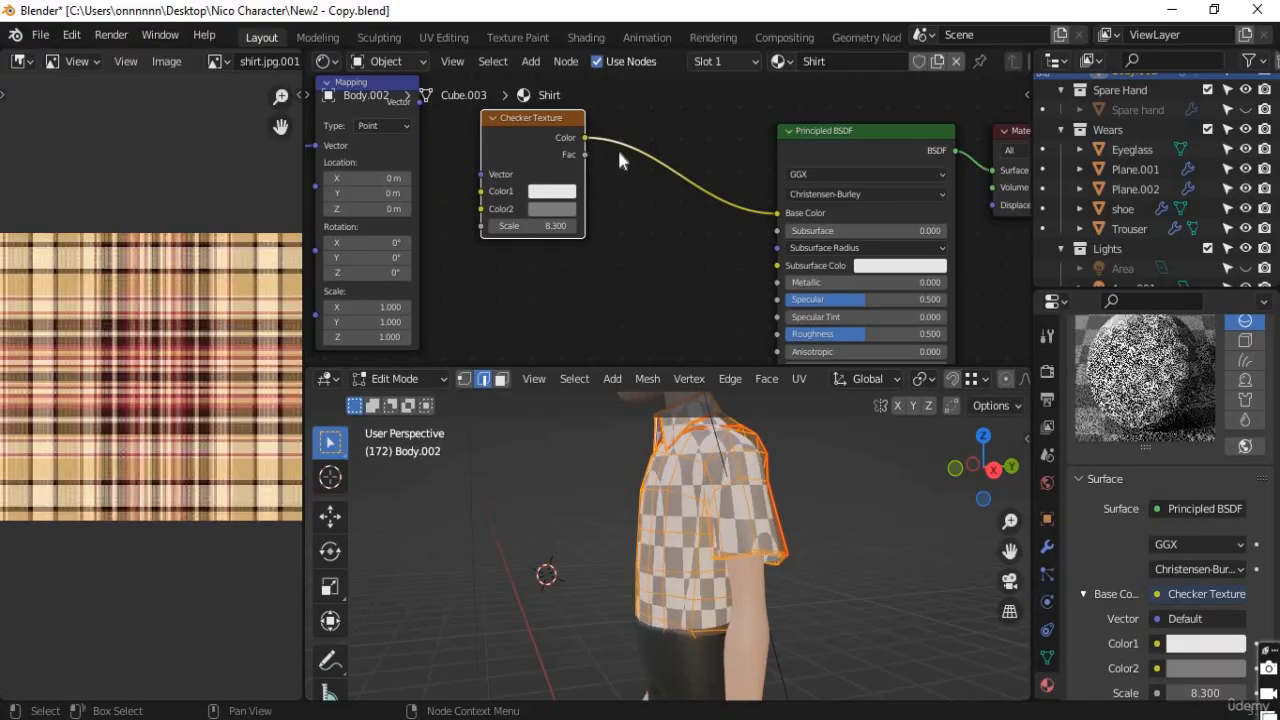
pyautogui.moveTo(584, 137); pyautogui.dragTo(620, 193)
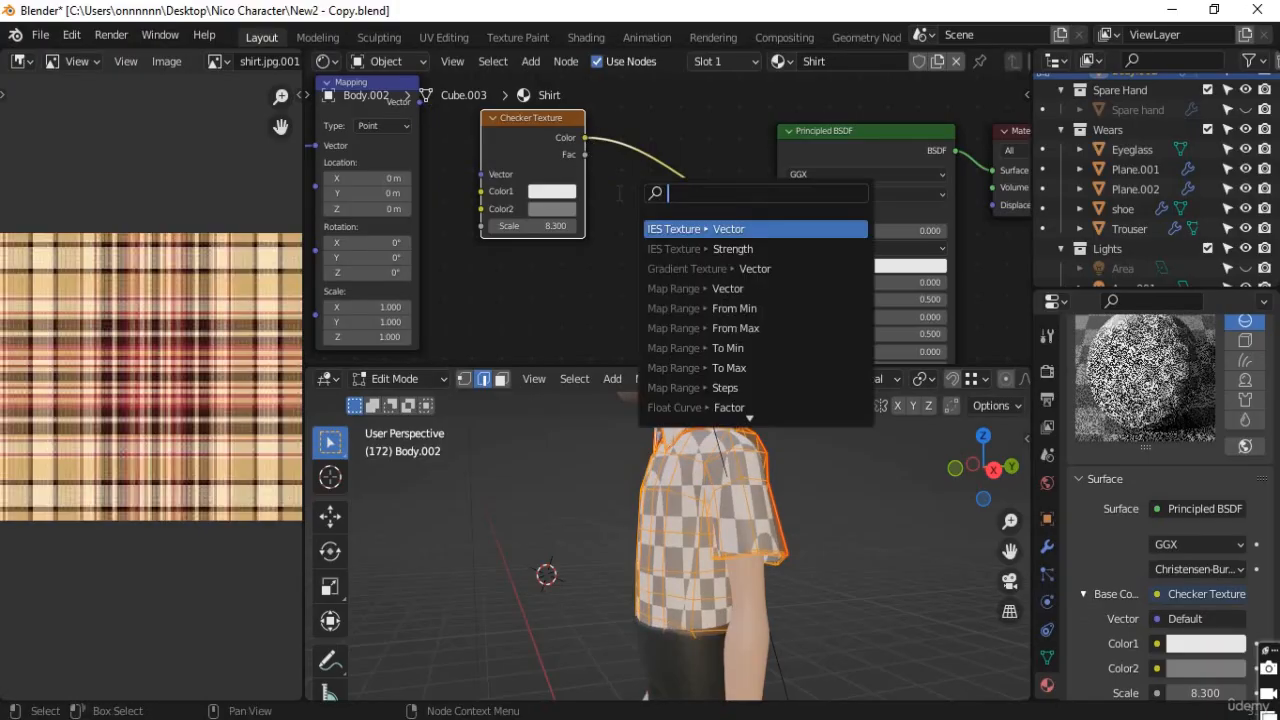
pyautogui.press('Escape')
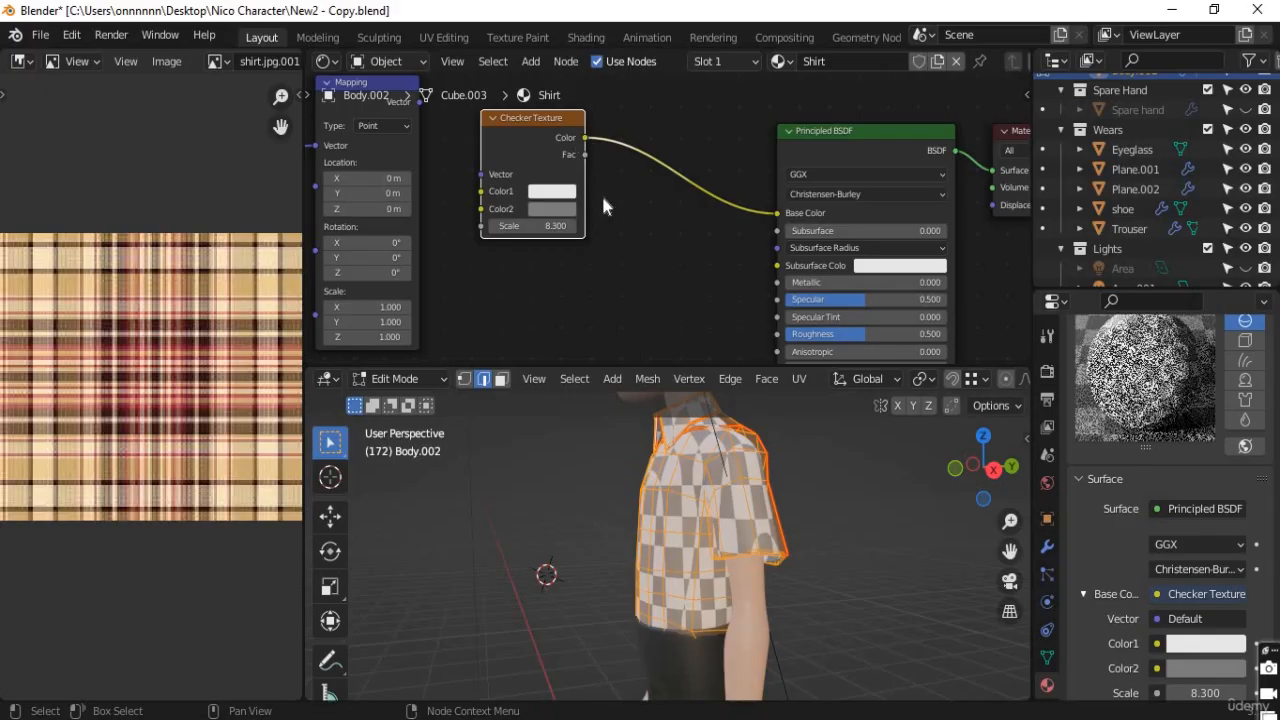
pyautogui.moveTo(470, 198); pyautogui.dragTo(496, 247, button='middle')
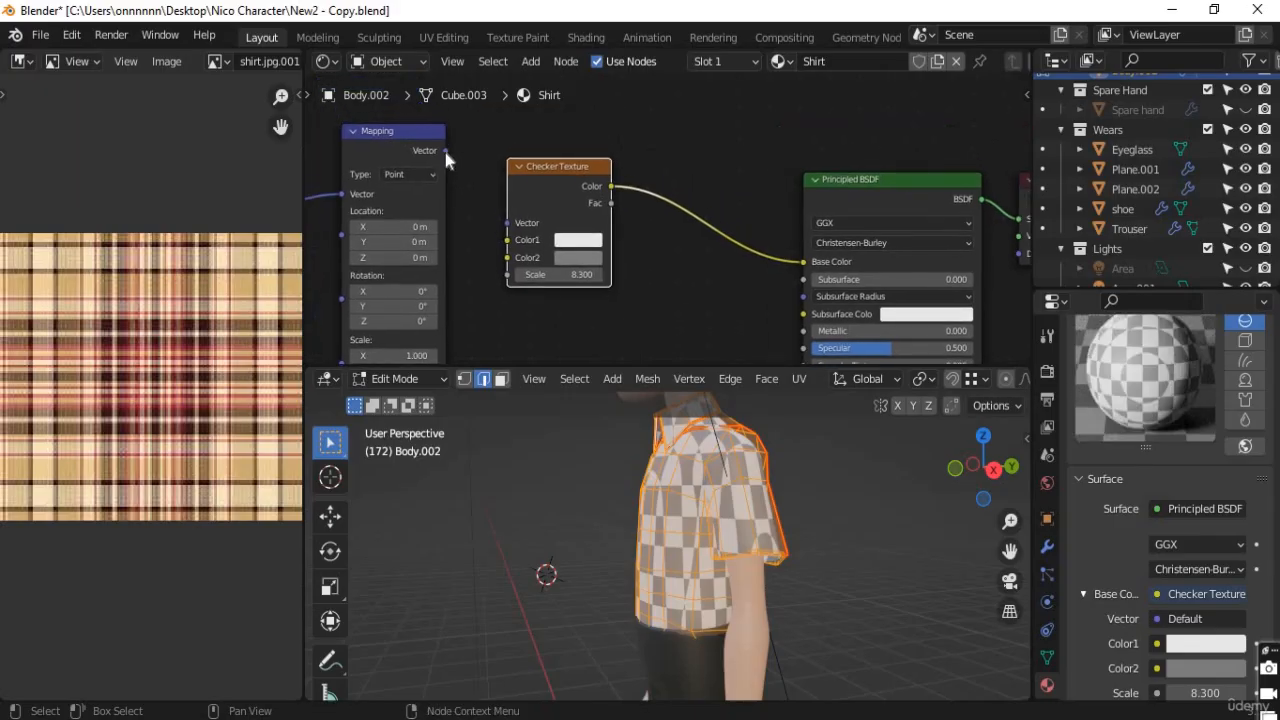
pyautogui.moveTo(445, 150); pyautogui.dragTo(507, 222)
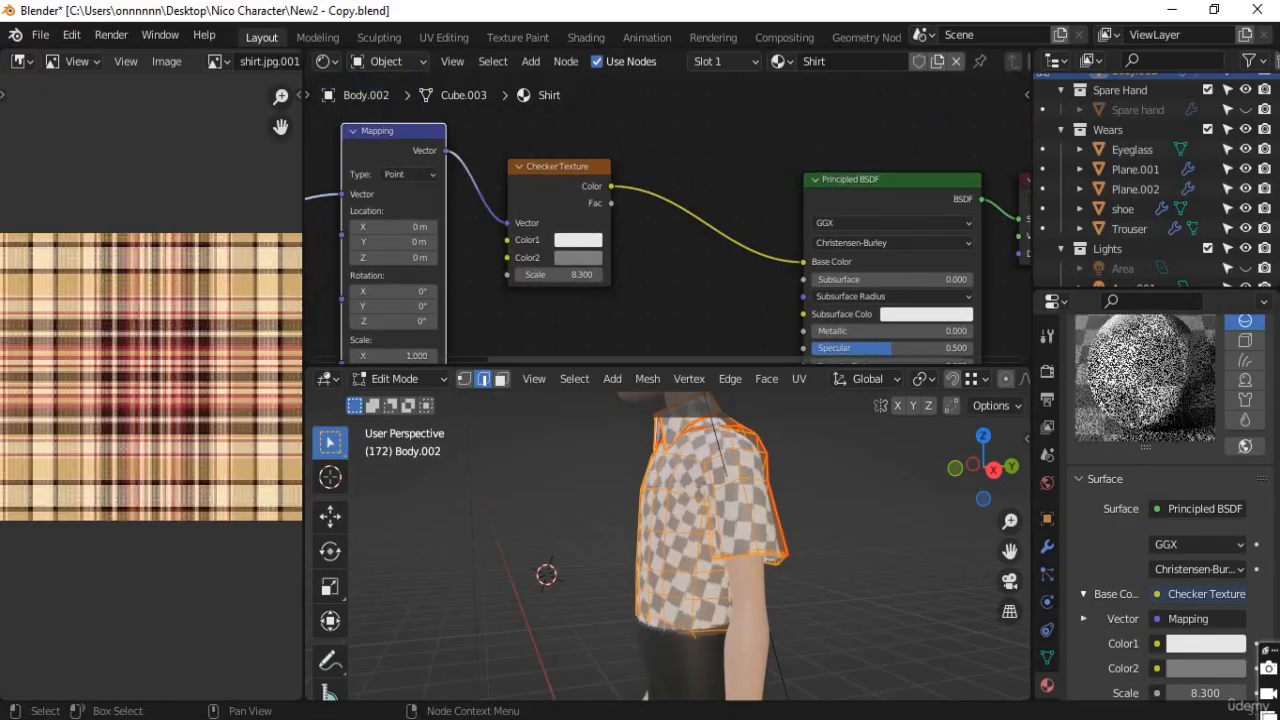
# Replace the Checker Texture on the Shirt's Base Color with an Image Texture and load shirt.jpg into it
pyautogui.click(1157, 596)
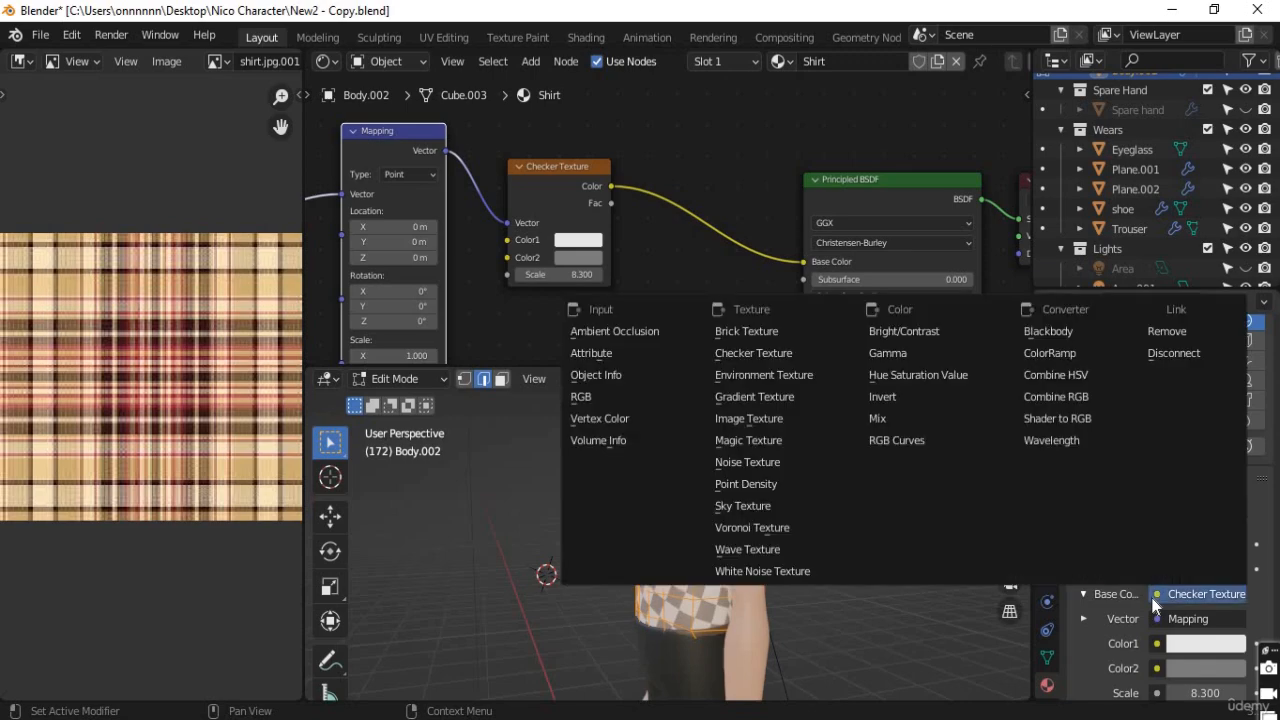
pyautogui.click(745, 420)
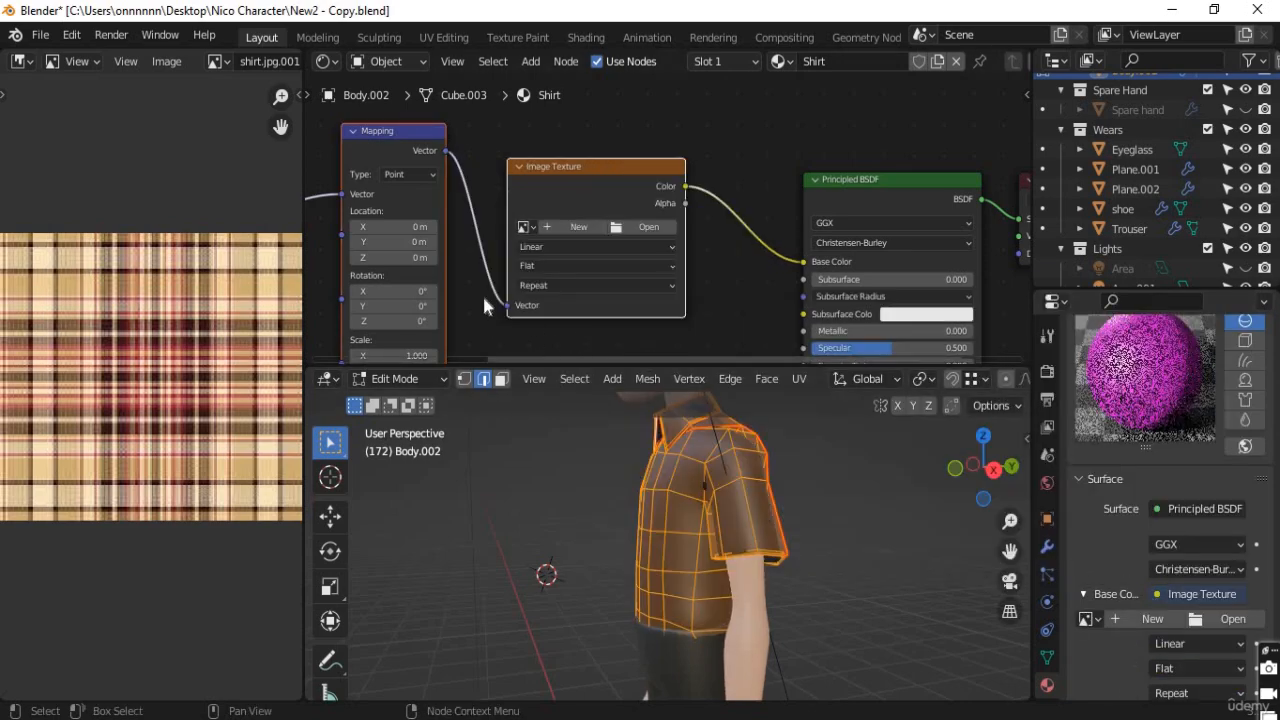
pyautogui.click(630, 227)
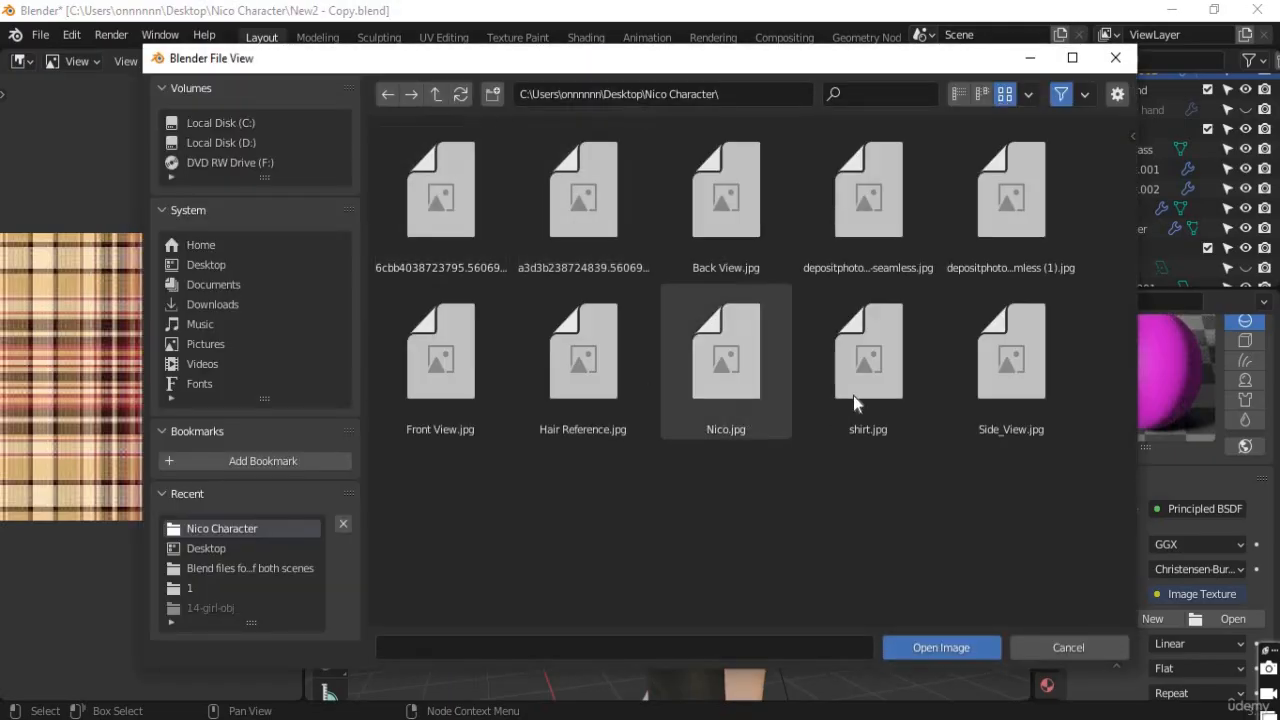
pyautogui.click(855, 390)
pyautogui.click(961, 649)
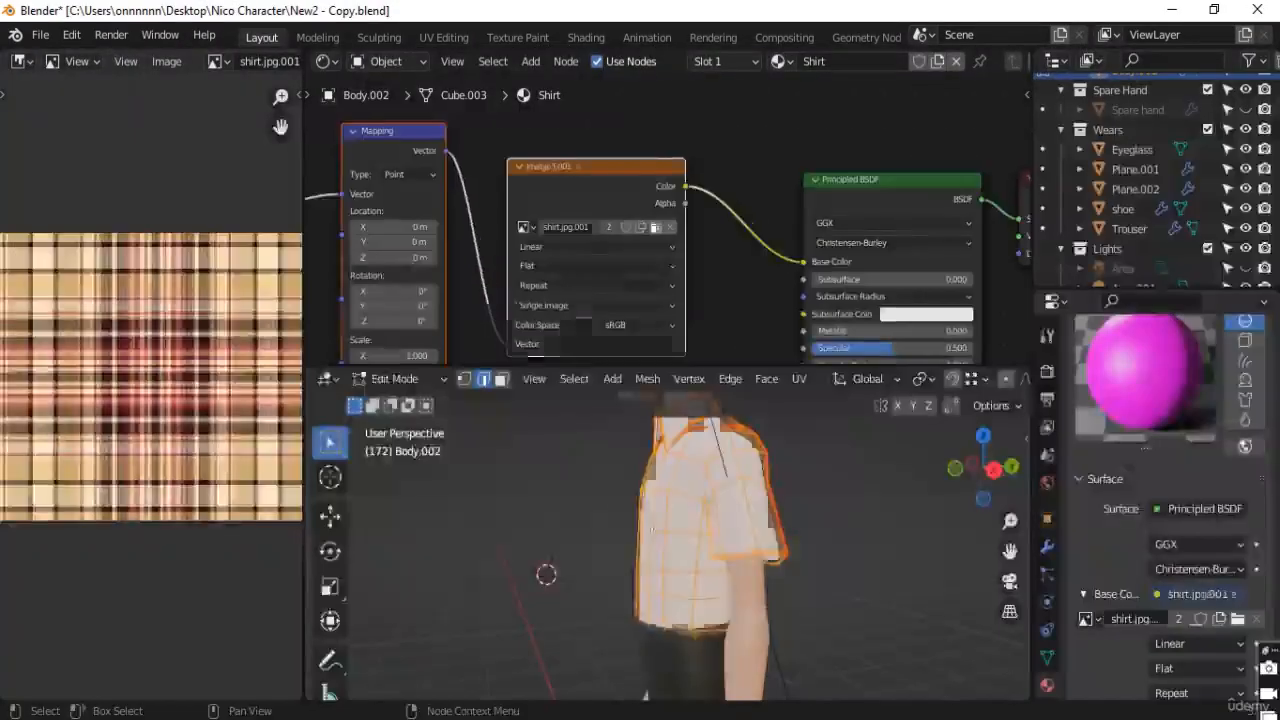
pyautogui.moveTo(716, 537)
pyautogui.mouseDown(button='middle')
pyautogui.moveTo(612, 529)
pyautogui.moveTo(692, 541)
pyautogui.mouseUp(button='middle')
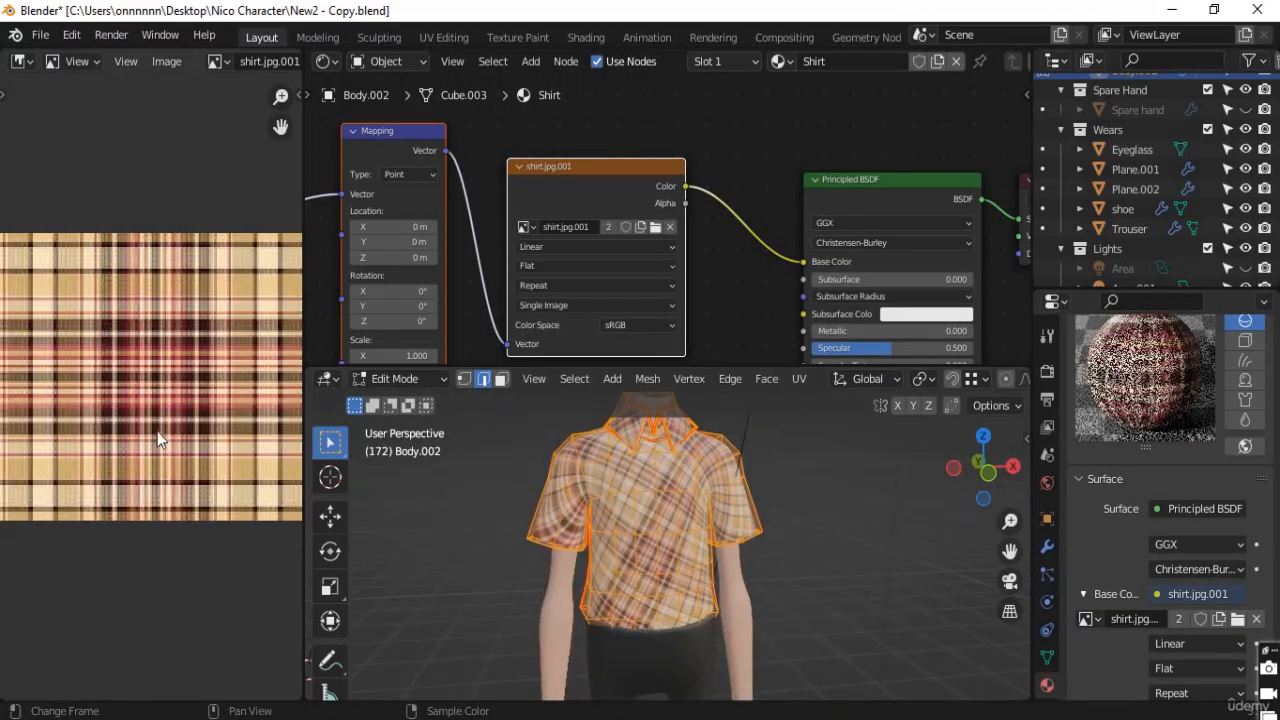
pyautogui.scroll(-4, 160, 426)
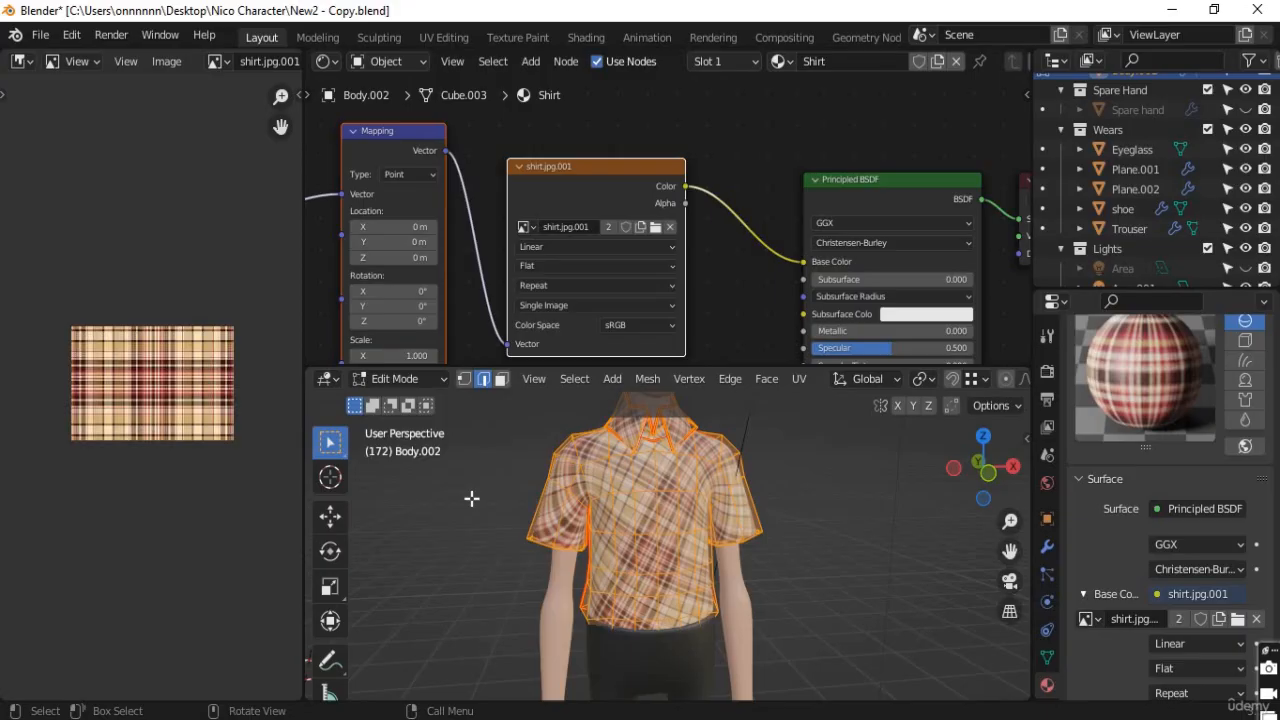
# Close the Shader Editor area by expanding the 3D viewport over it
pyautogui.press('Tab')
pyautogui.press('Tab')
pyautogui.scroll(-3, 180, 427)
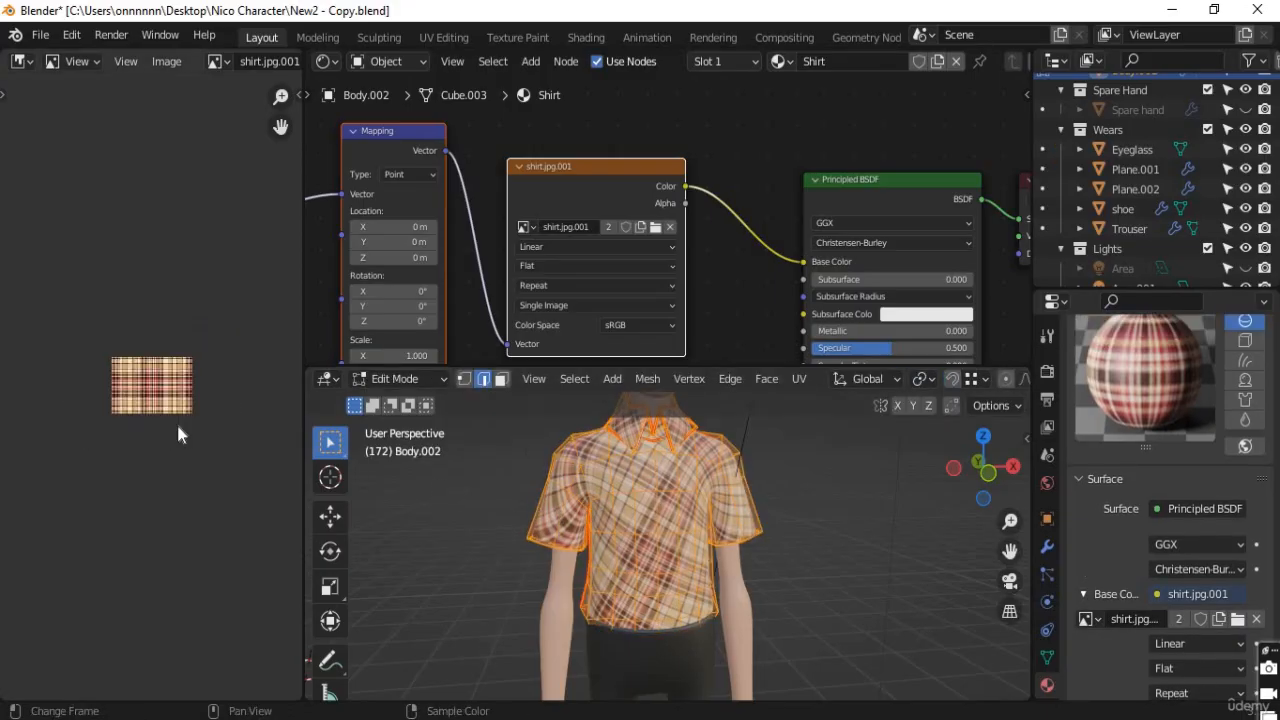
pyautogui.scroll(4, 178, 430)
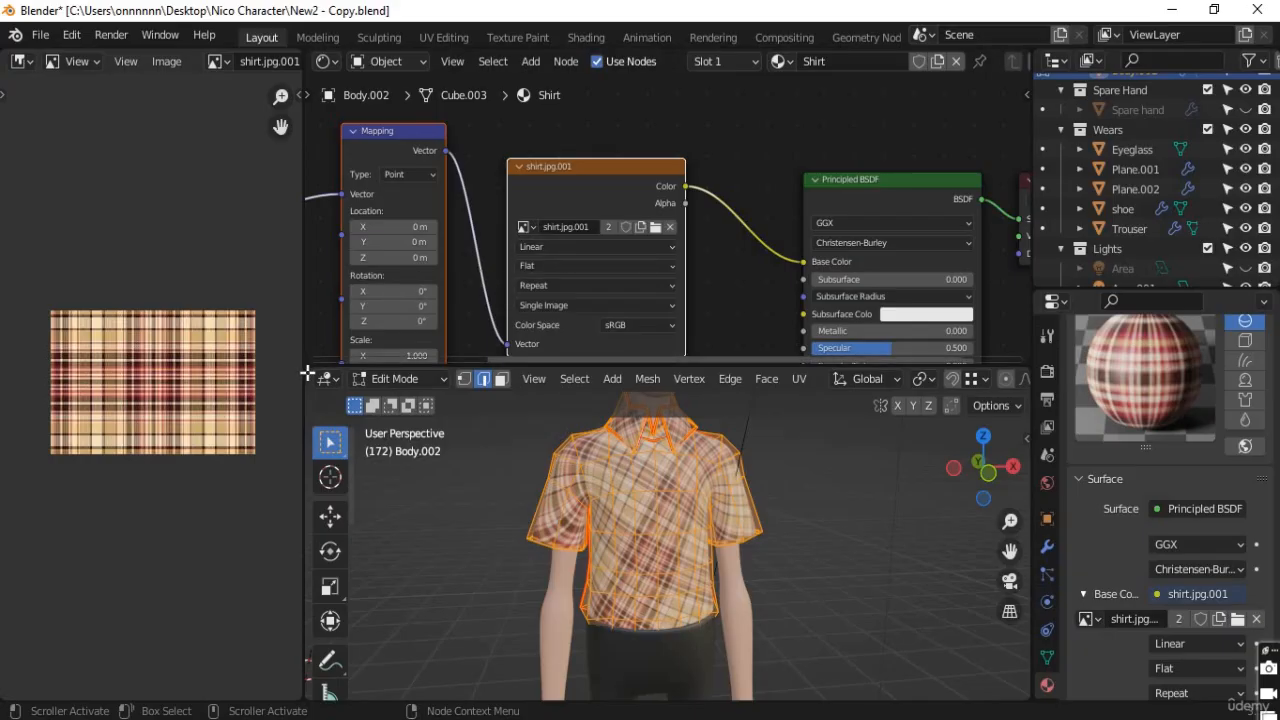
pyautogui.moveTo(307, 373); pyautogui.dragTo(287, 283)
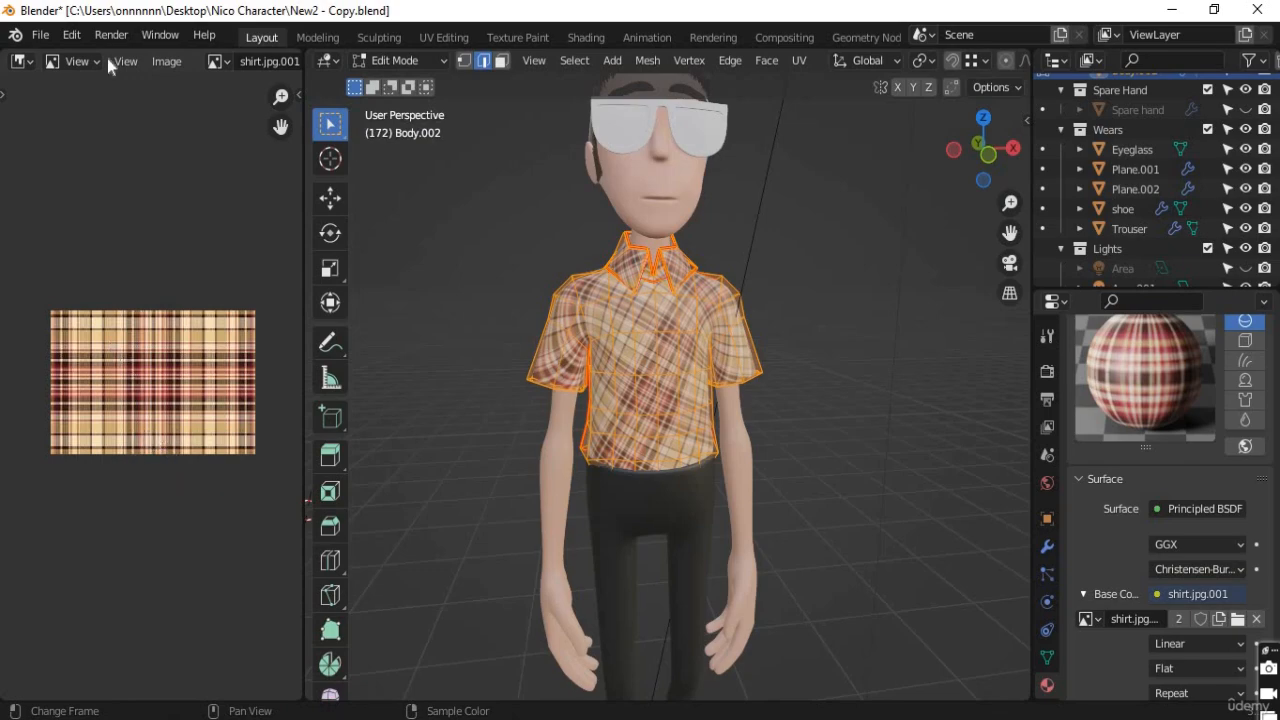
# Select the shirt's entire mesh again in Edit Mode and change the Image Editor area to a UV Editor
pyautogui.scroll(-7, 160, 408)
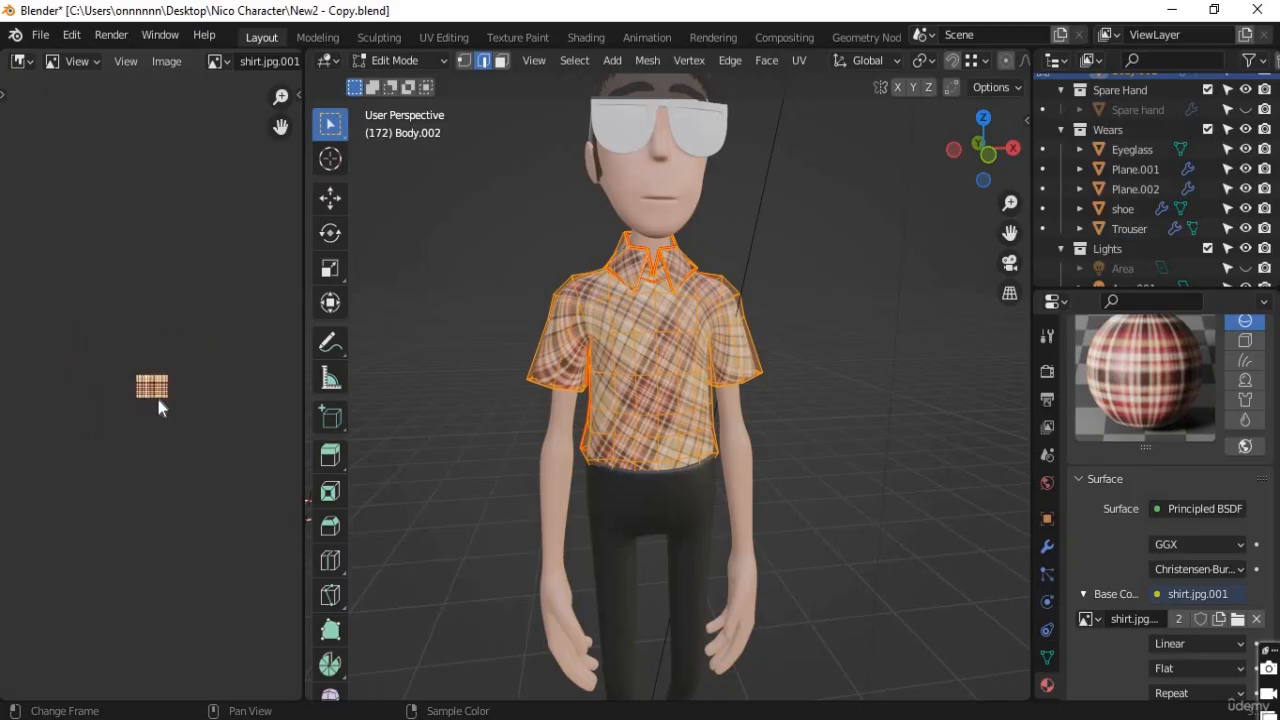
pyautogui.scroll(6, 160, 408)
pyautogui.hotkey('alt', 'a')
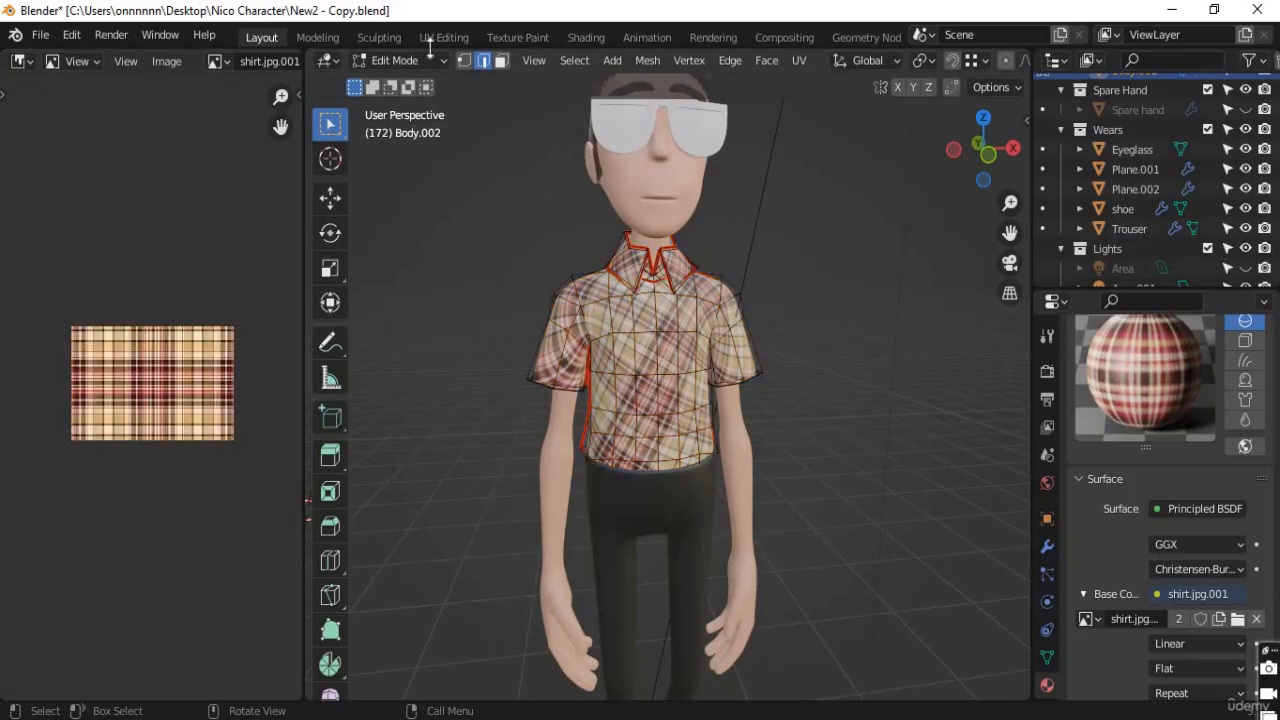
pyautogui.click(427, 62)
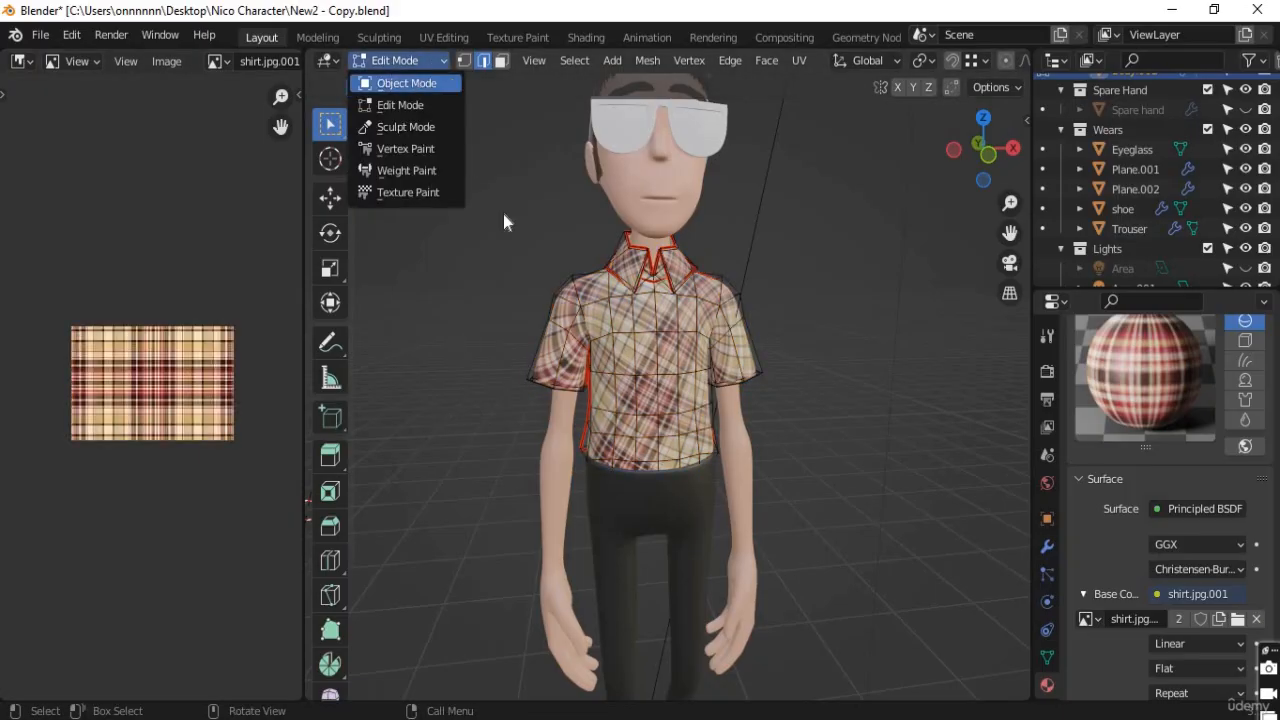
pyautogui.click(406, 83)
pyautogui.press('Tab')
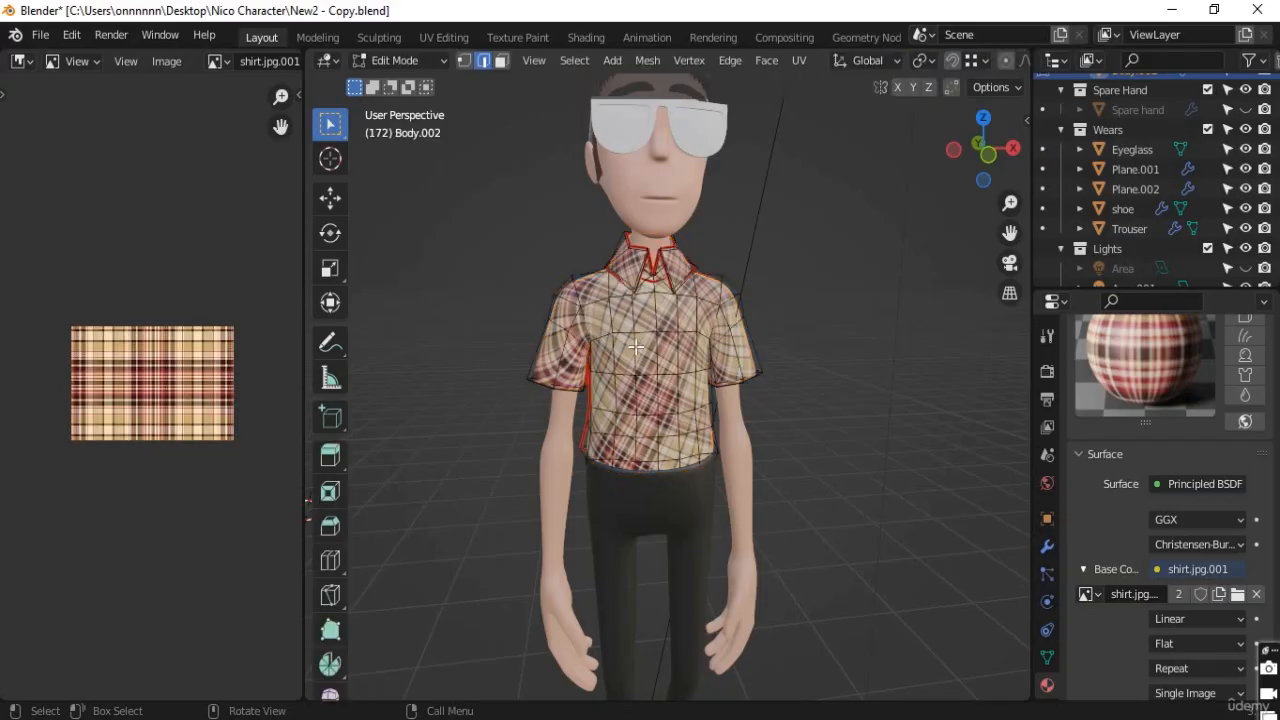
pyautogui.press('a')
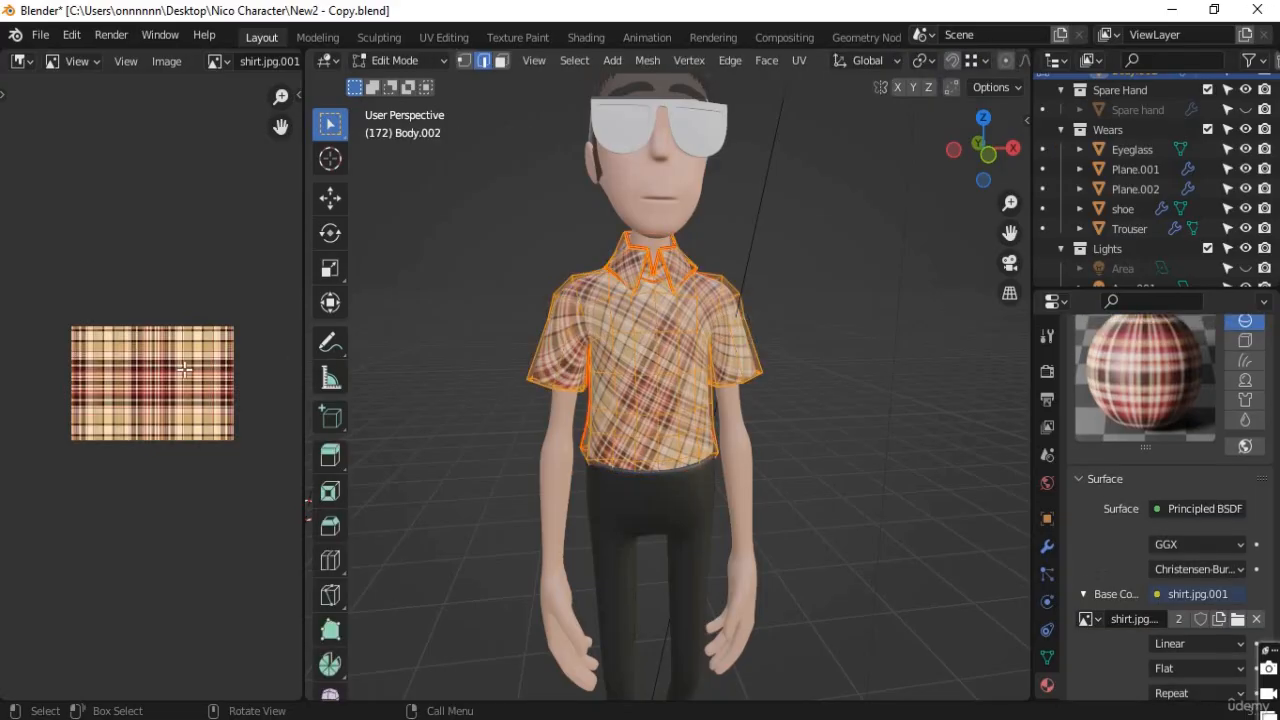
pyautogui.click(22, 61)
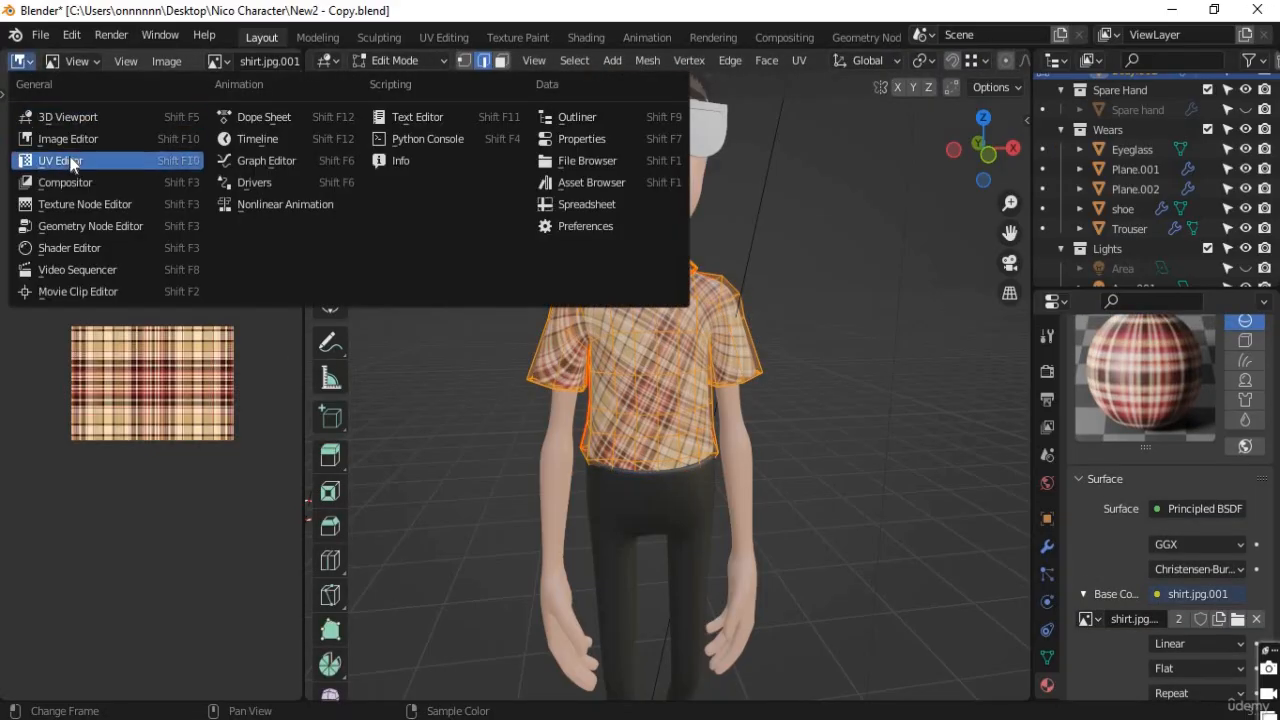
pyautogui.click(72, 163)
# Rotate all of the shirt's UV islands by about -70 degrees to straighten the plaid on the front
pyautogui.scroll(-3, 196, 376)
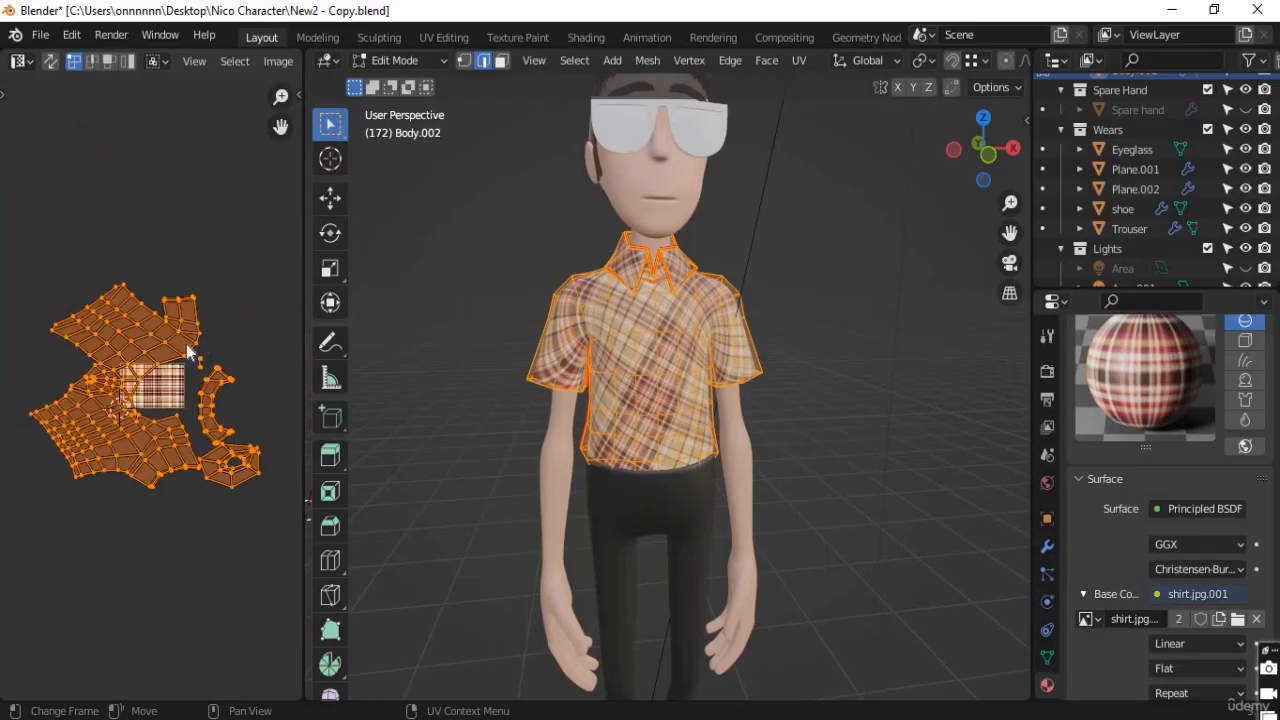
pyautogui.press('r')
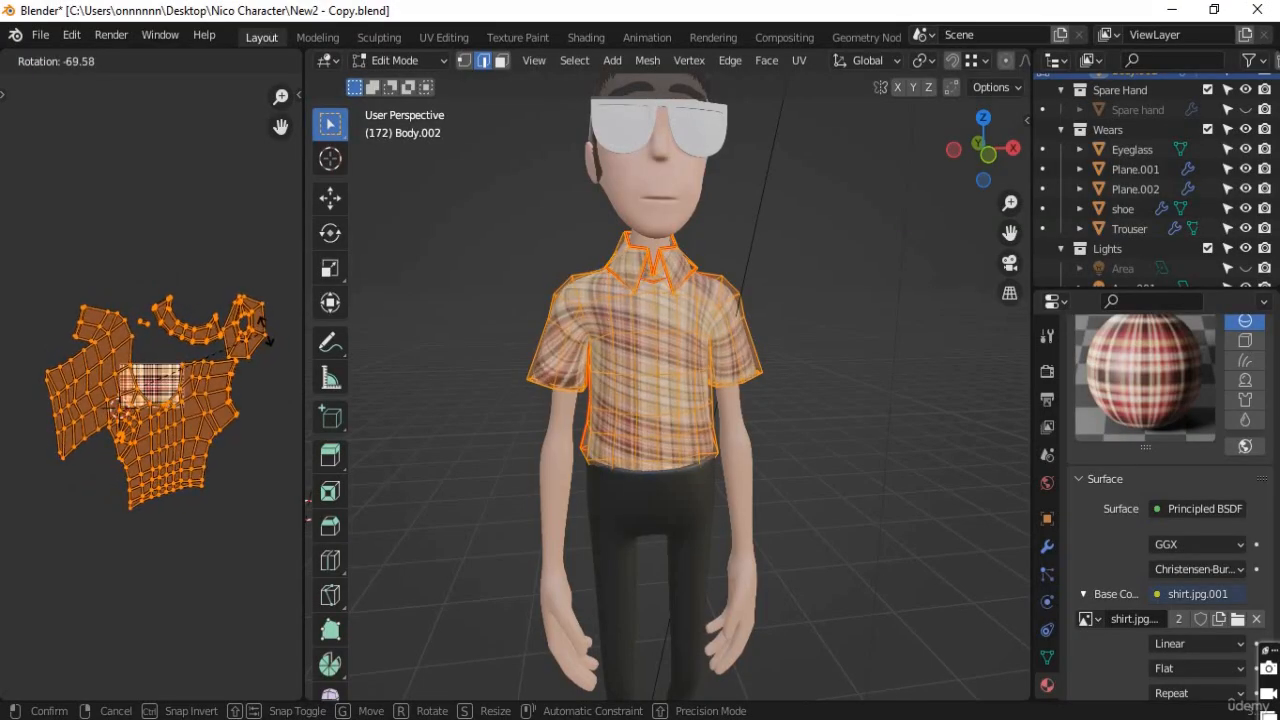
pyautogui.click(711, 385)
pyautogui.scroll(3, 711, 380)
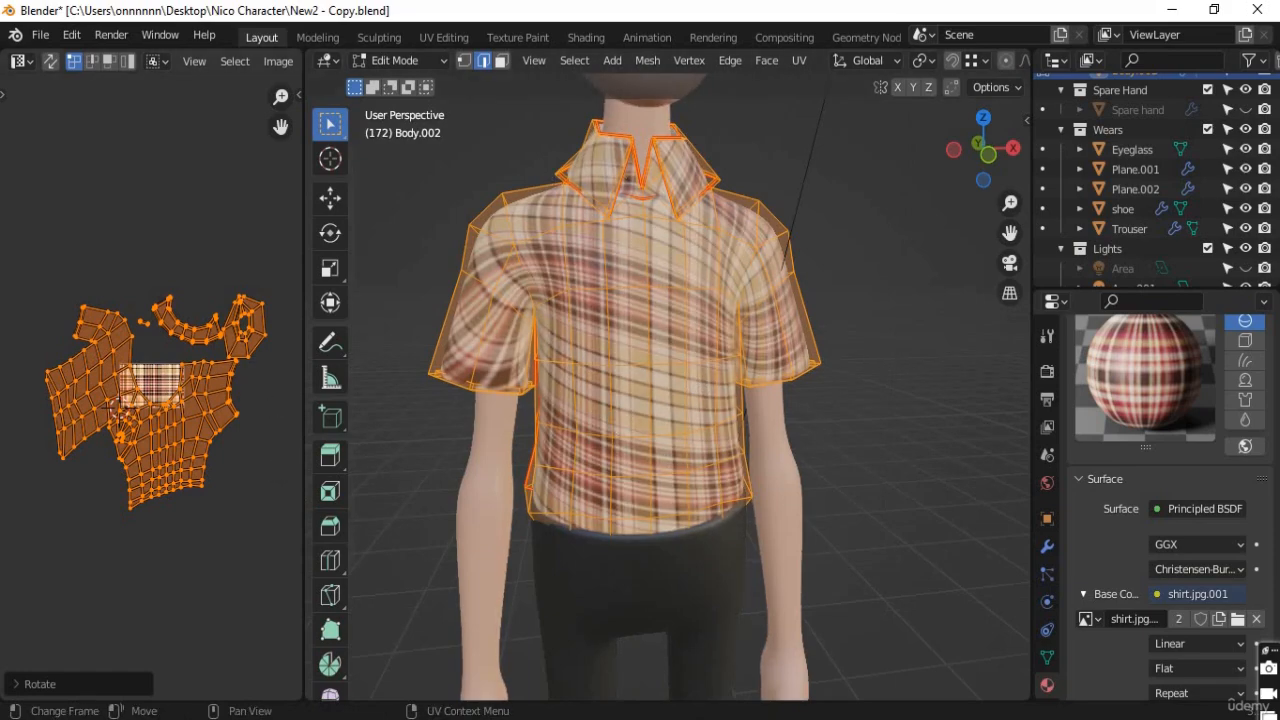
# Resize the shirt's UV islands to adjust the plaid's density, scaling by about 0.79 and again by about 1.15
pyautogui.press('s')
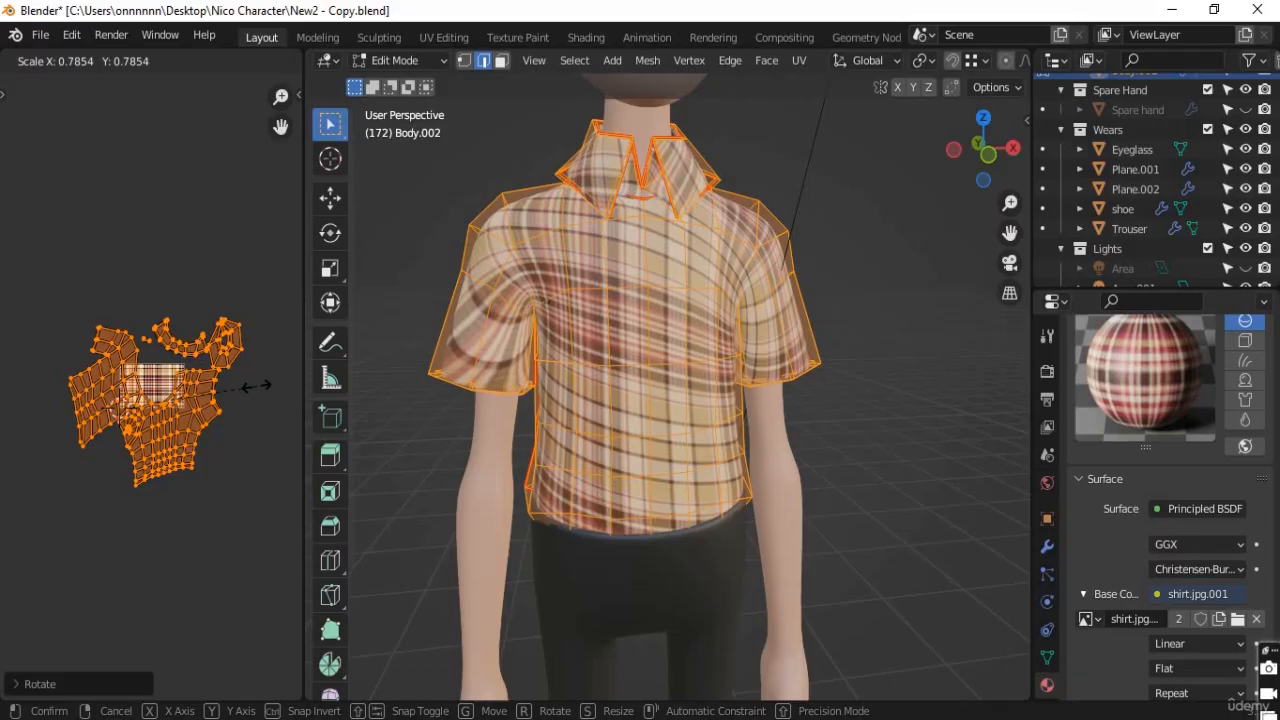
pyautogui.click(166, 411)
pyautogui.scroll(2, 166, 411)
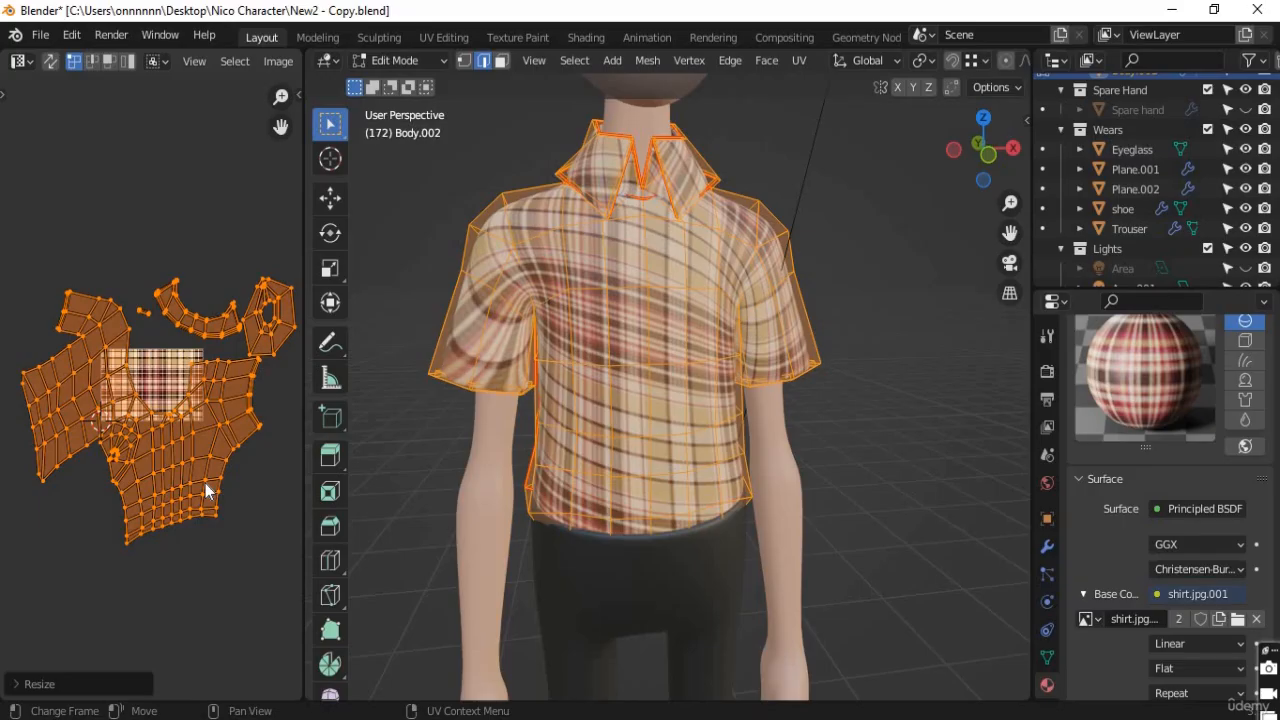
pyautogui.scroll(2, 183, 484)
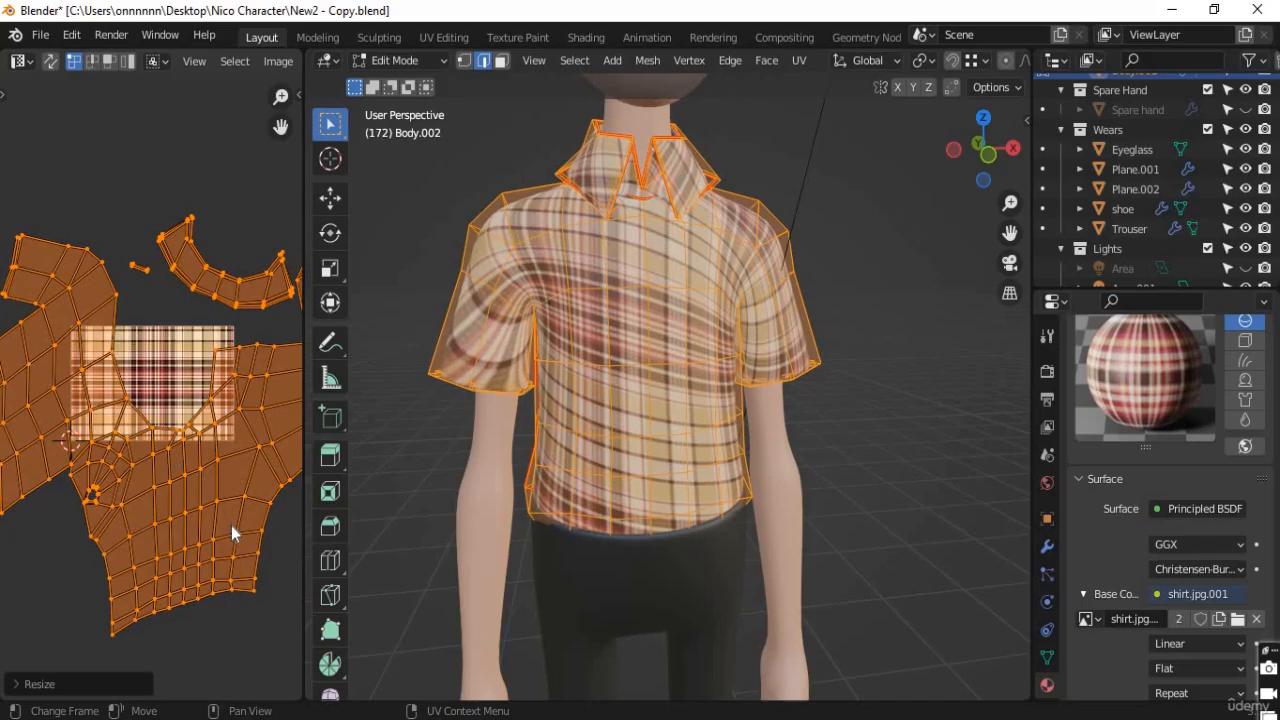
pyautogui.press('s')
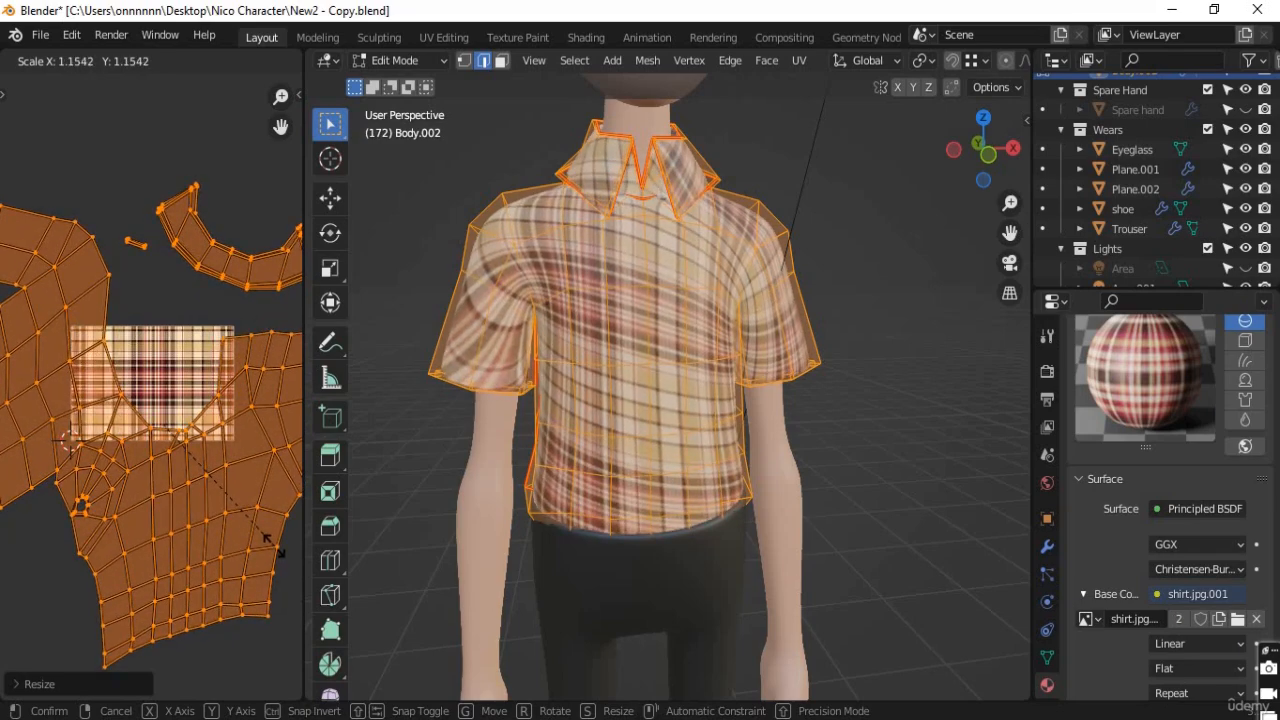
pyautogui.click(418, 485)
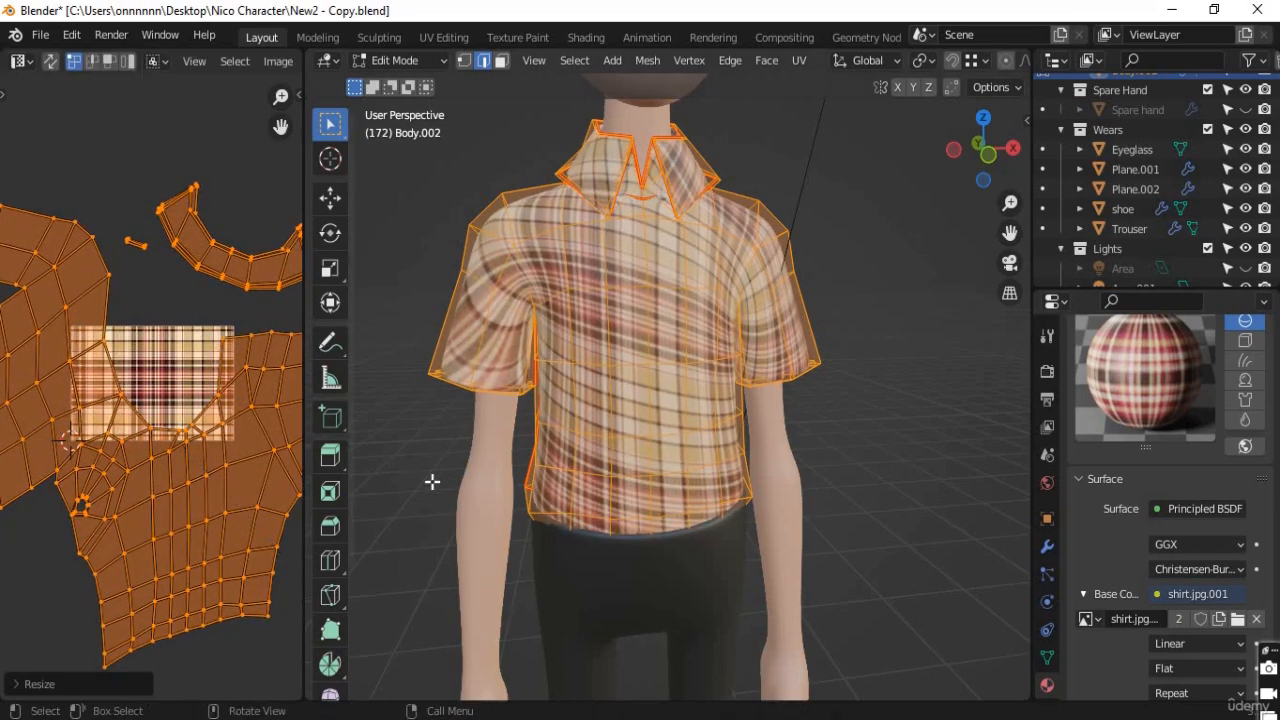
# Rotate the shirt's UV islands to straighten the plaid along the sleeve, and inspect the other sleeve and the front
pyautogui.moveTo(431, 480); pyautogui.dragTo(223, 488, button='middle')
pyautogui.scroll(-2, 207, 496)
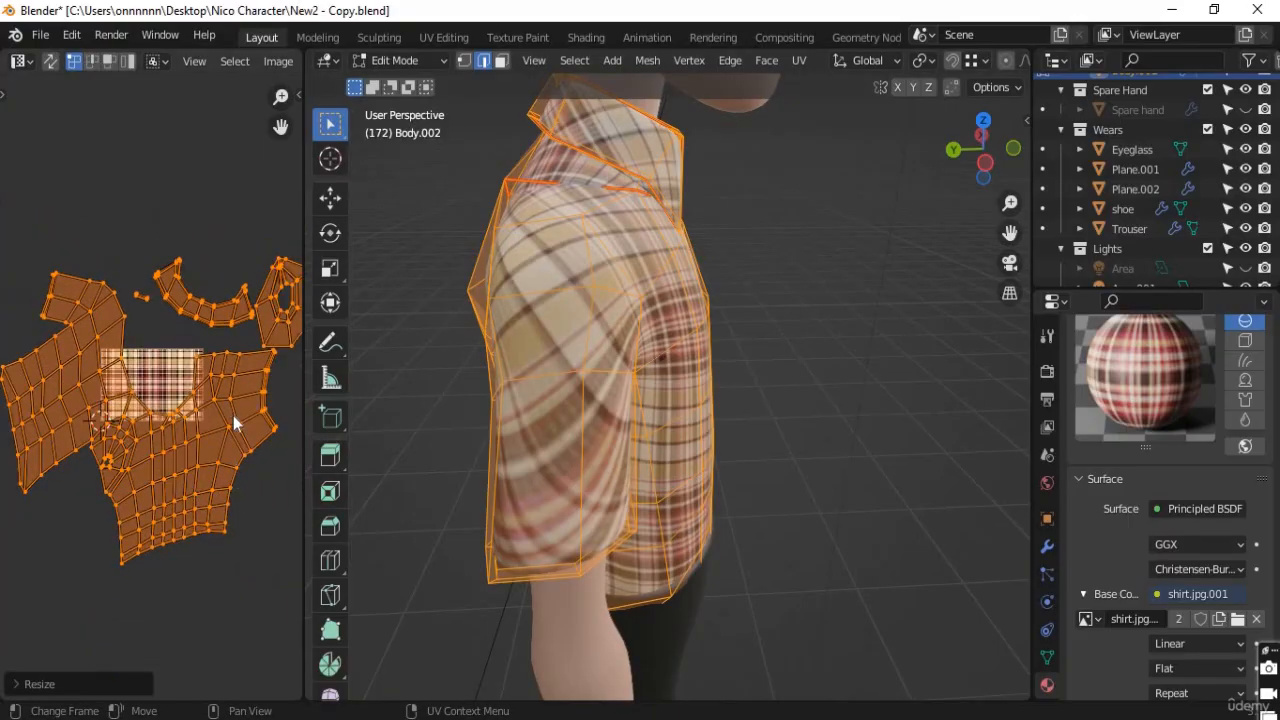
pyautogui.press('r')
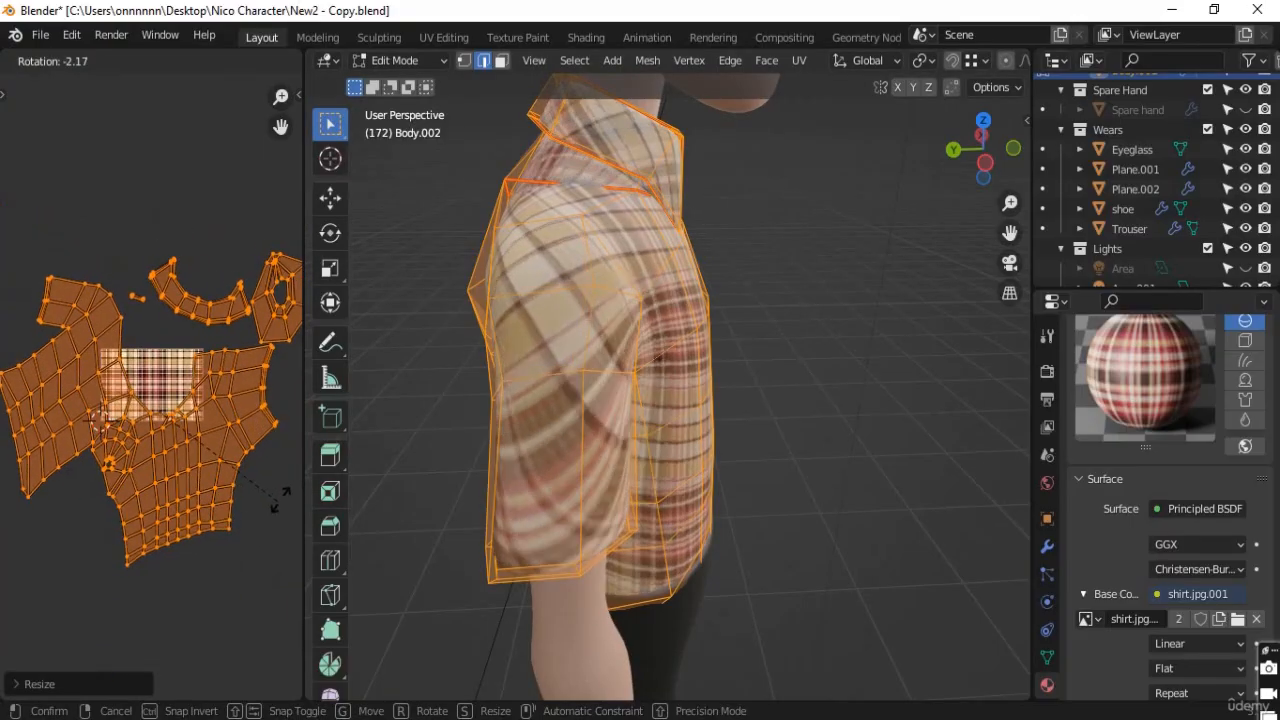
pyautogui.click(797, 503)
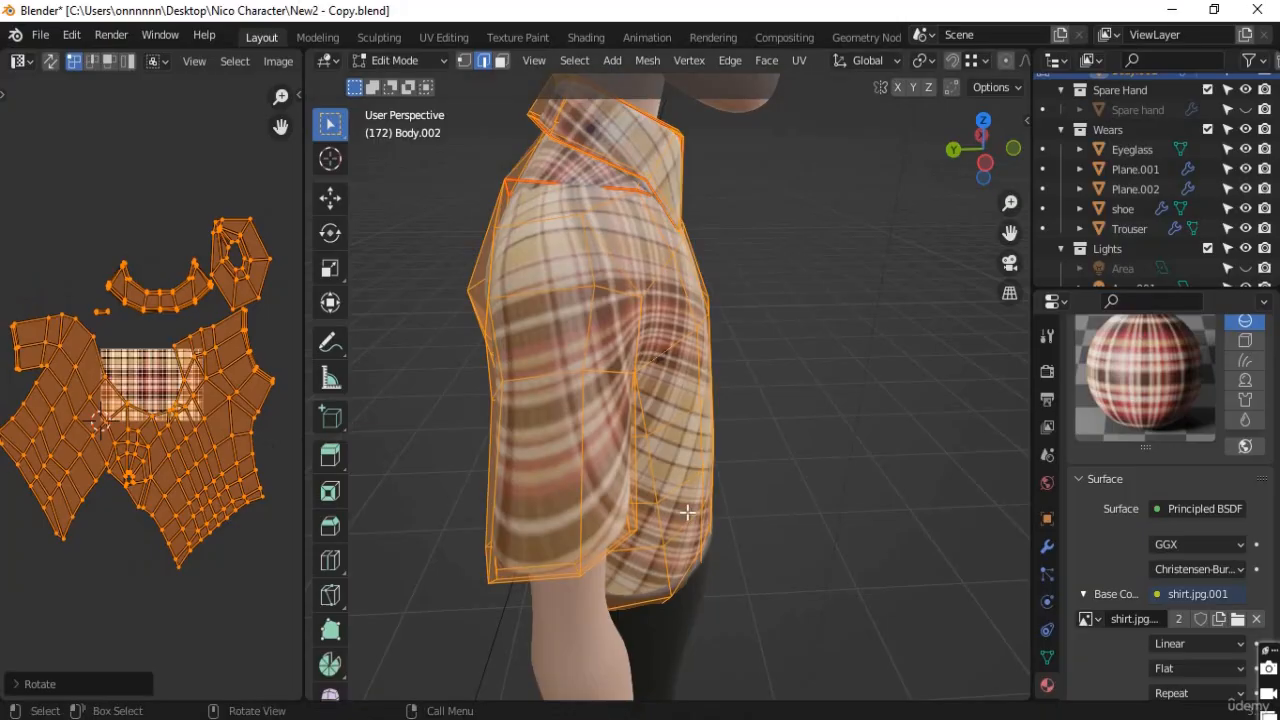
pyautogui.moveTo(686, 509); pyautogui.dragTo(330, 540, button='middle')
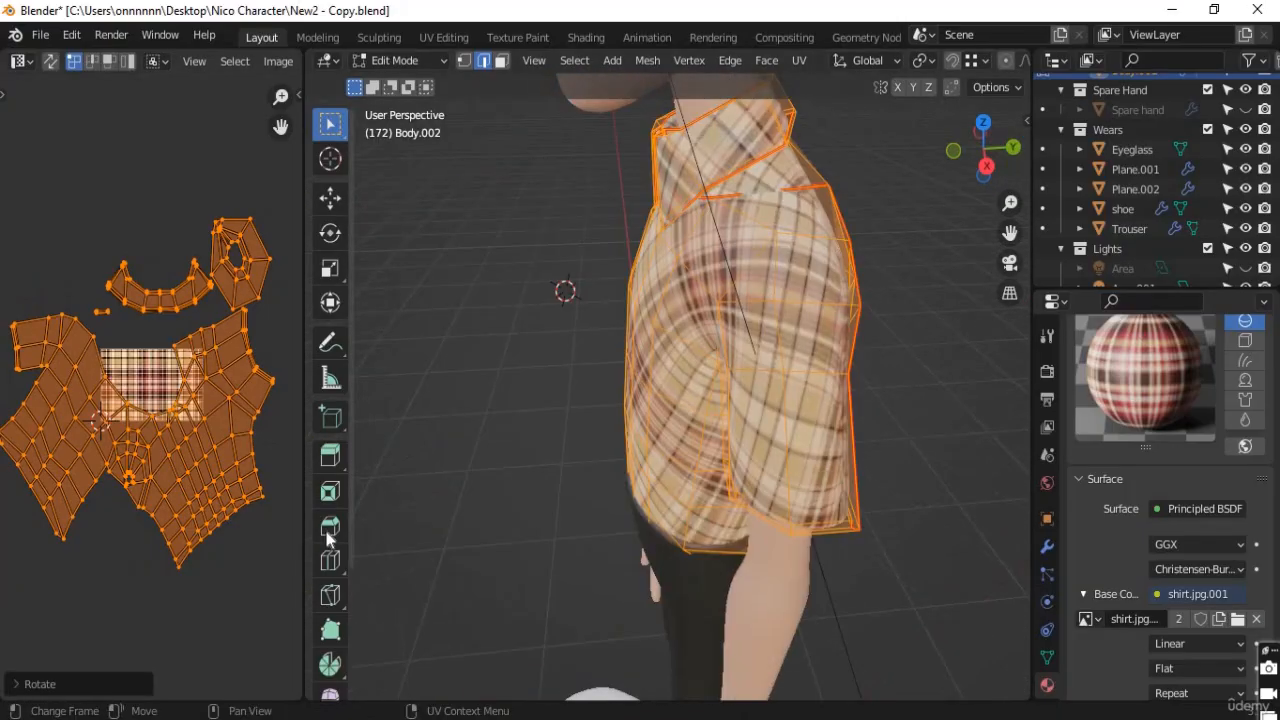
pyautogui.moveTo(550, 529); pyautogui.dragTo(193, 543, button='middle')
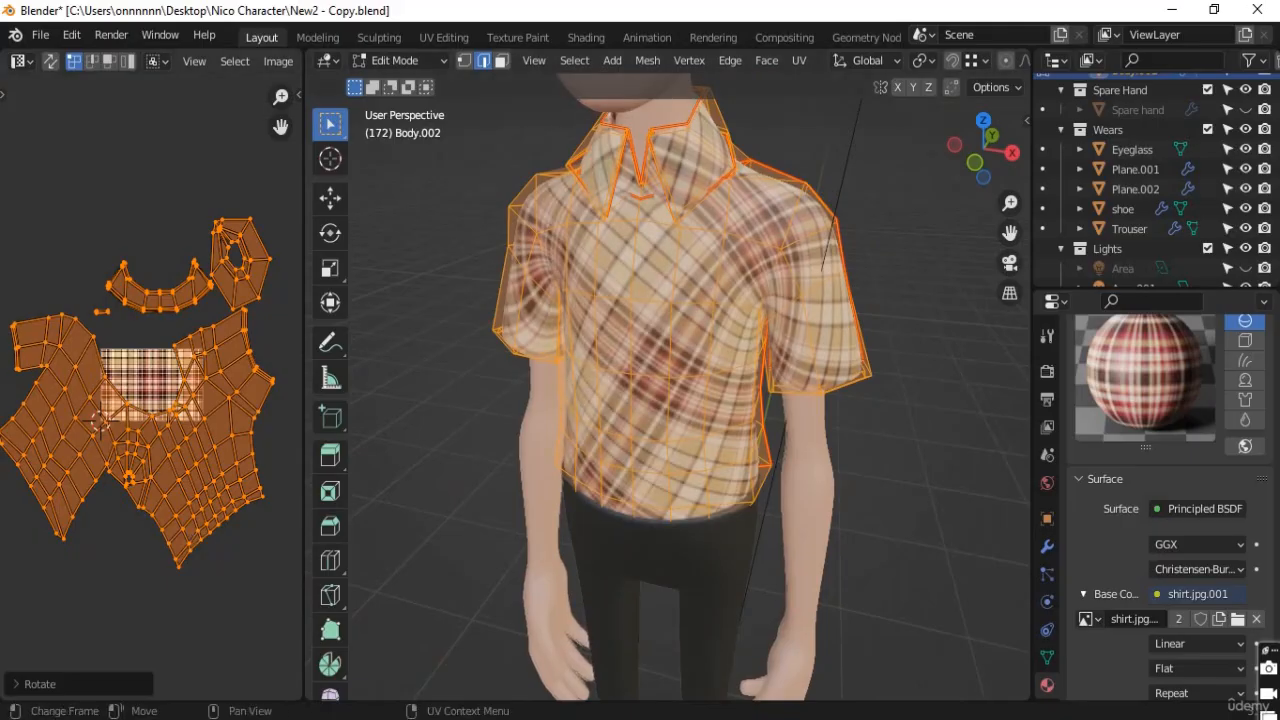
# Rotate the shirt's UV islands by about -65 degrees to level the plaid across the chest
pyautogui.press('r')
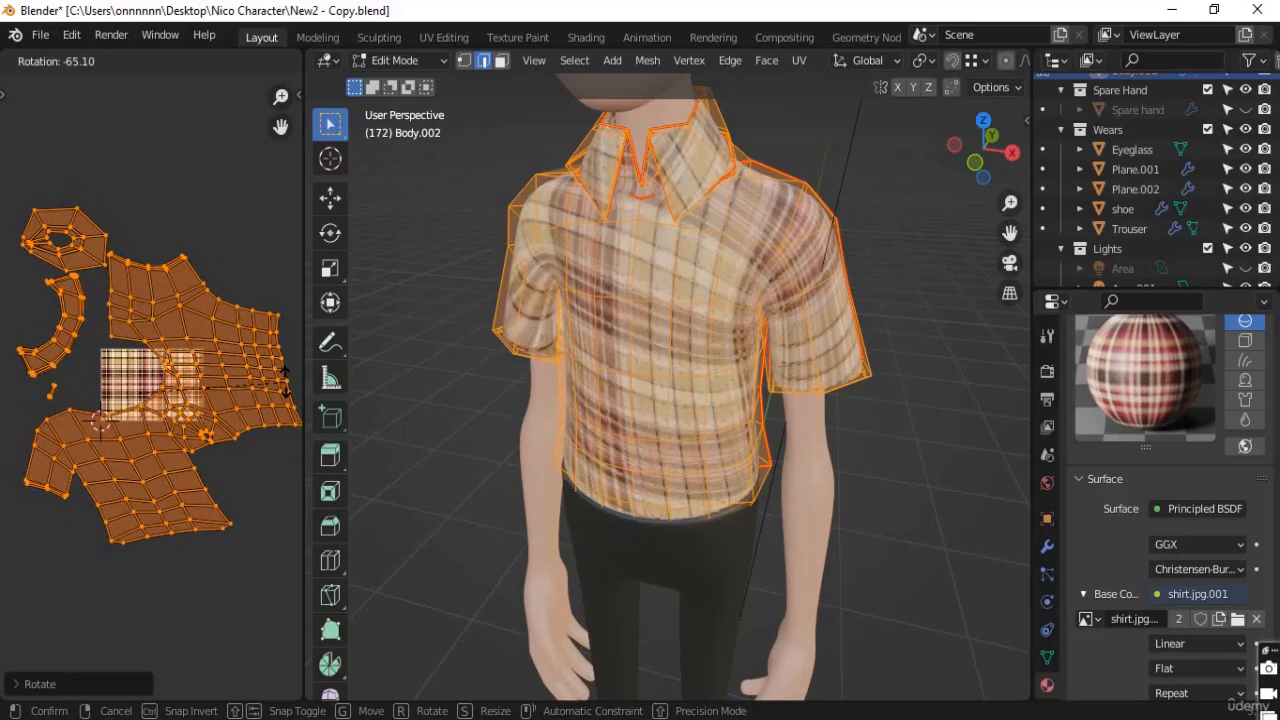
pyautogui.click(286, 385)
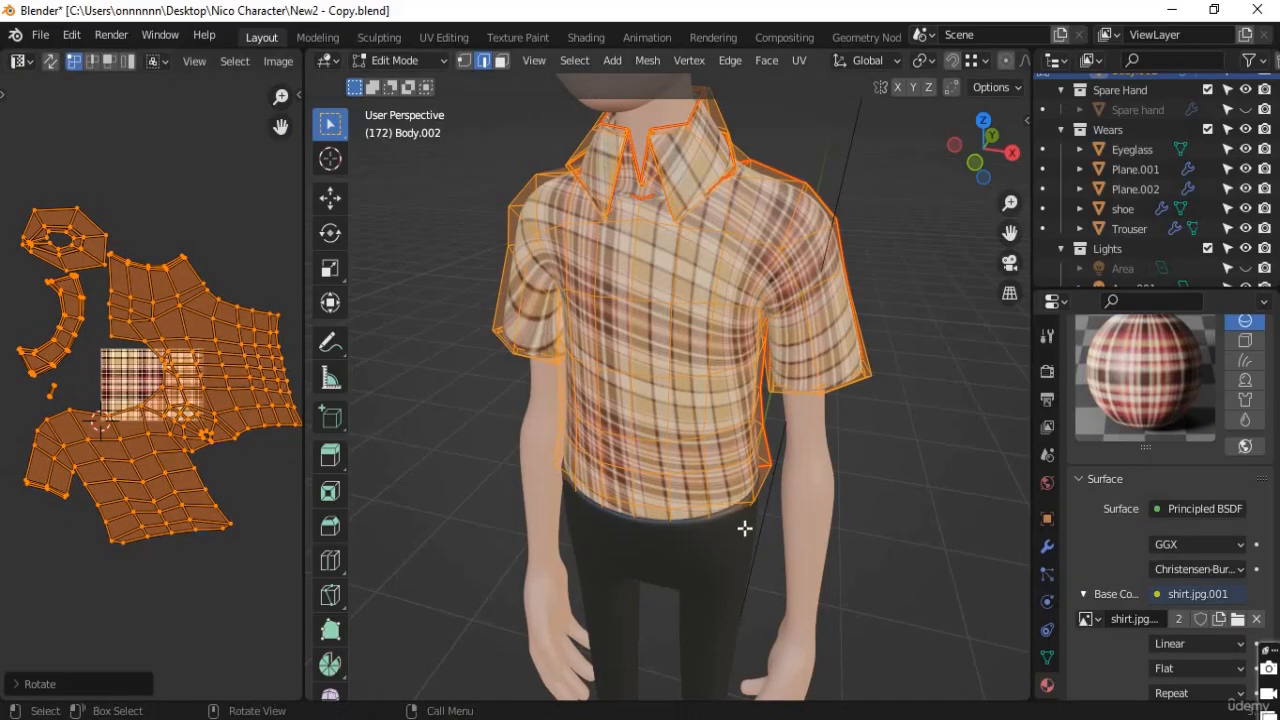
# Return to Object Mode, inspect the shirt from the back and front, and display the viewport in Rendered shading
pyautogui.moveTo(744, 530); pyautogui.dragTo(909, 509, button='middle')
pyautogui.press('Tab')
pyautogui.scroll(-3, 745, 512)
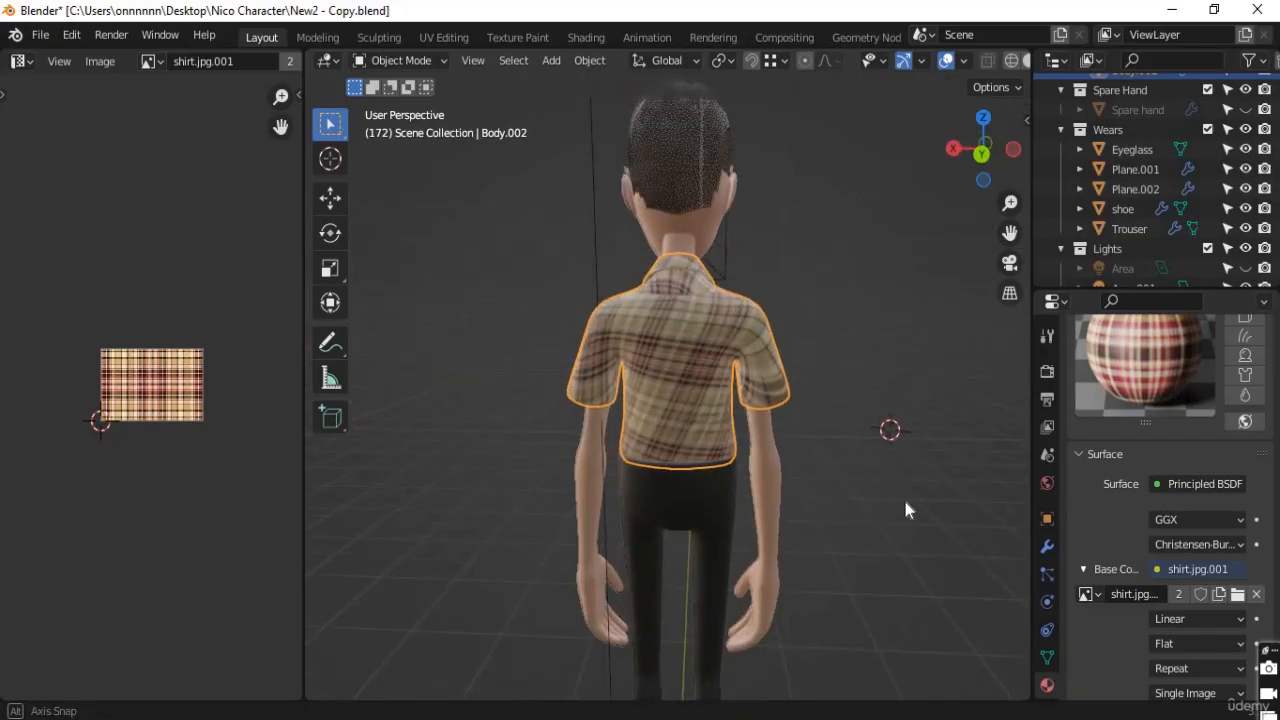
pyautogui.moveTo(727, 528); pyautogui.dragTo(643, 476, button='middle')
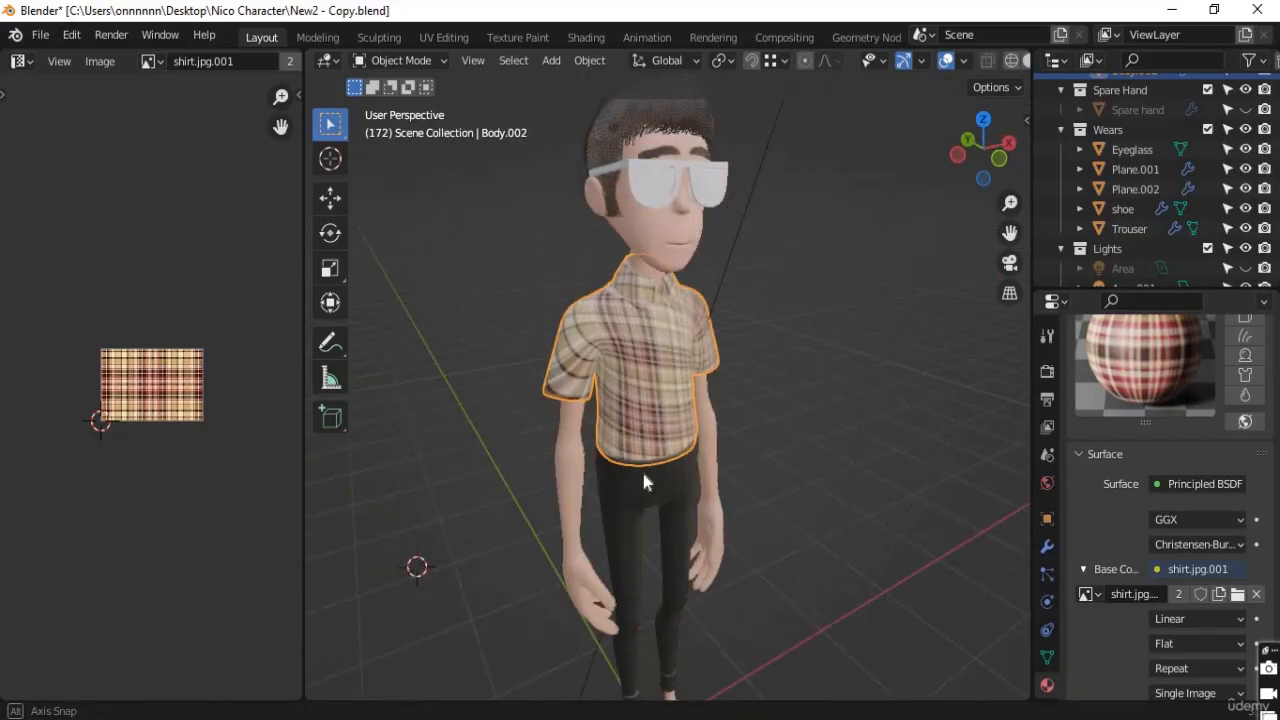
pyautogui.press('z')
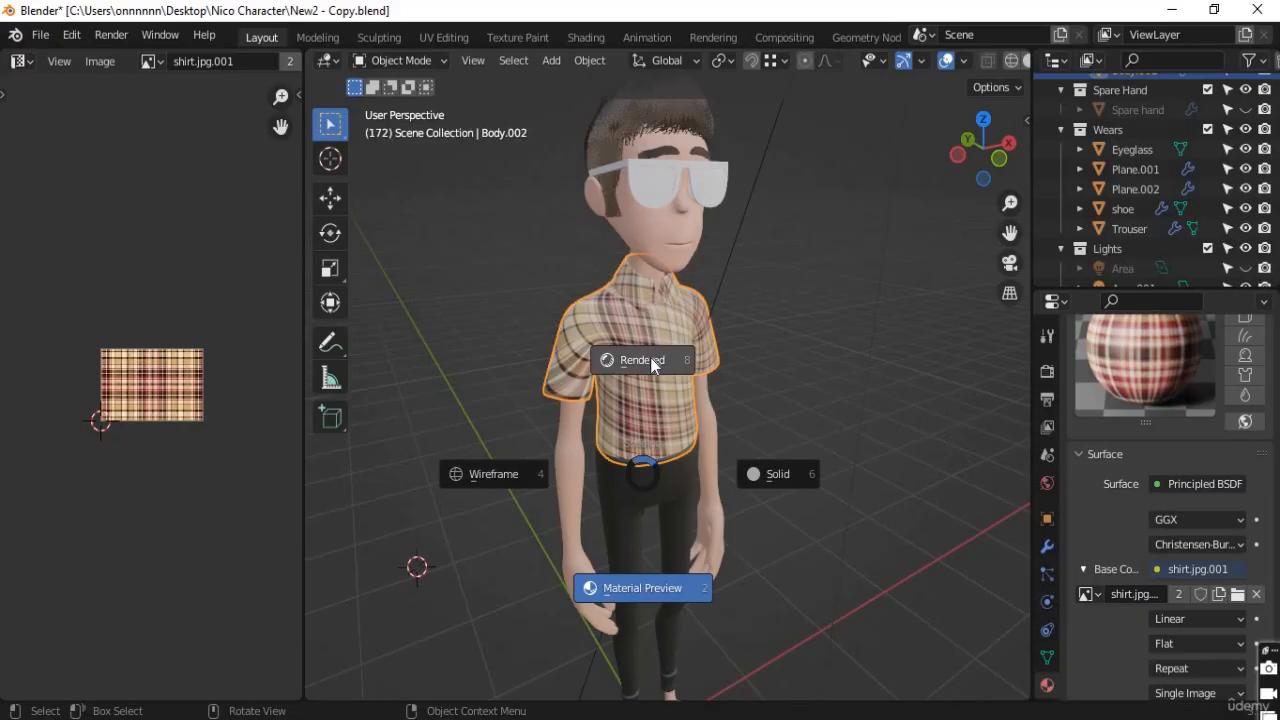
pyautogui.click(649, 364)
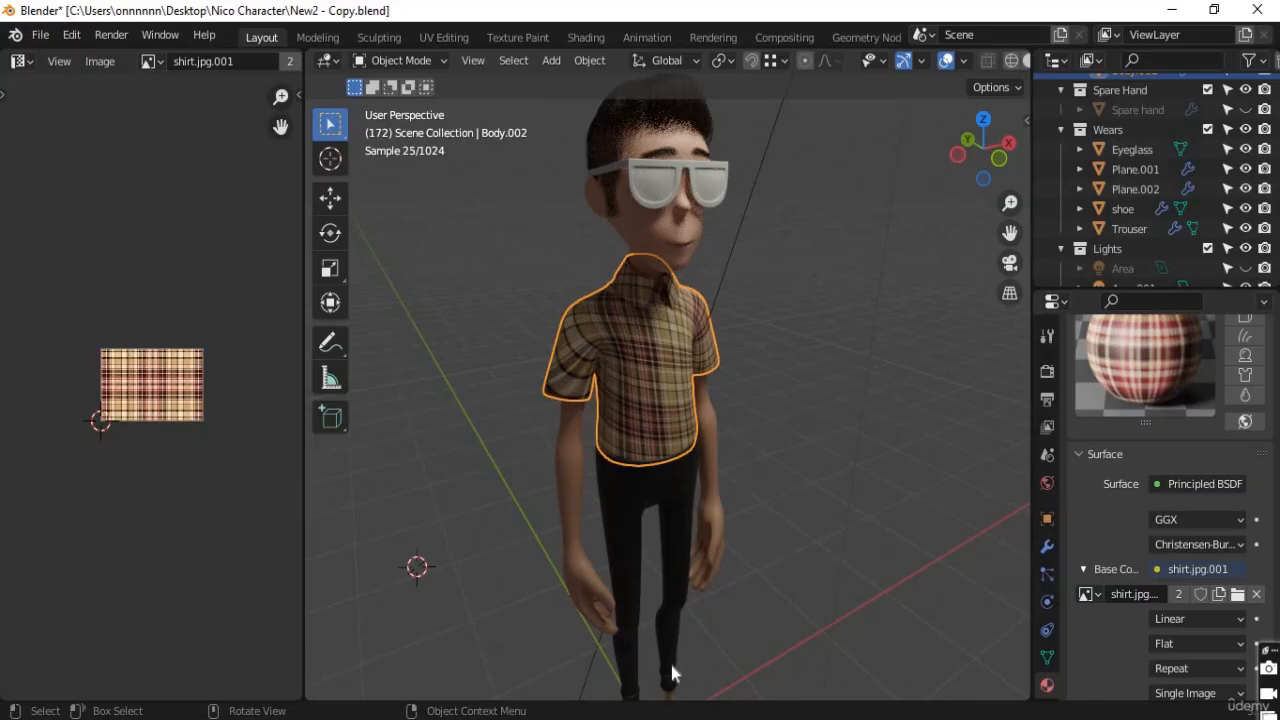
# Select the trousers and switch the viewport to Material Preview shading
pyautogui.click(679, 541)
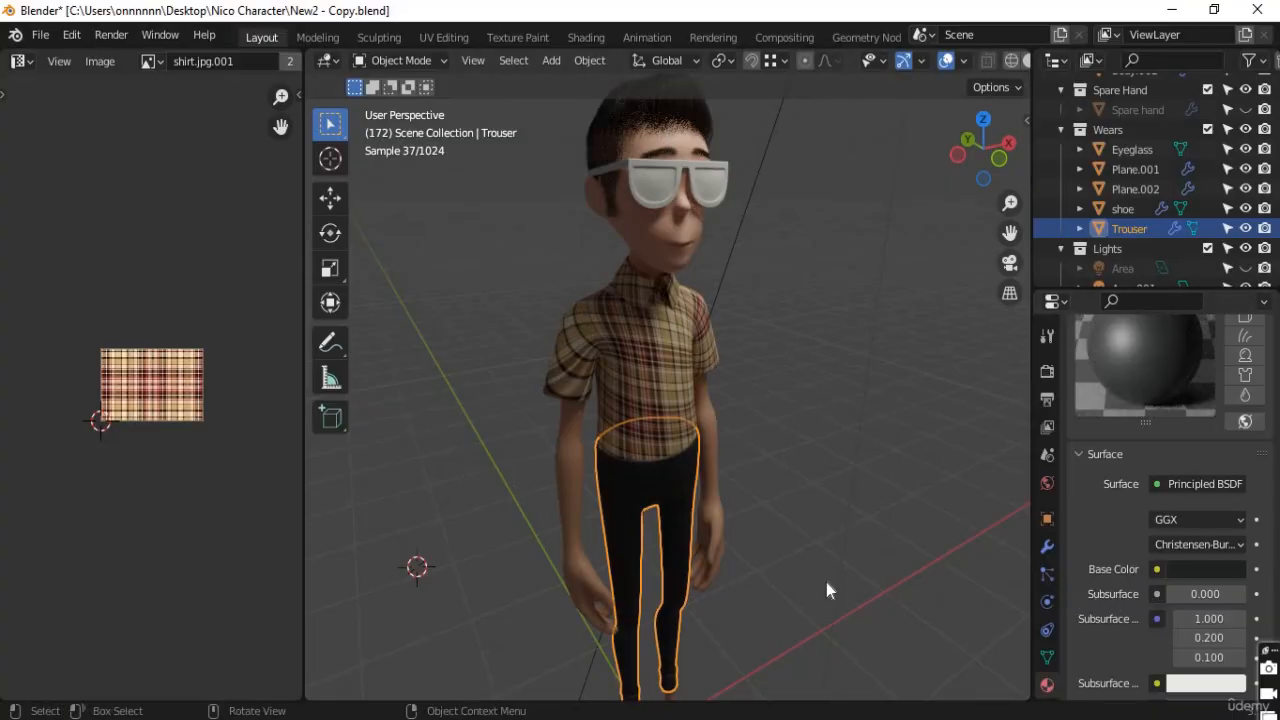
pyautogui.press('z')
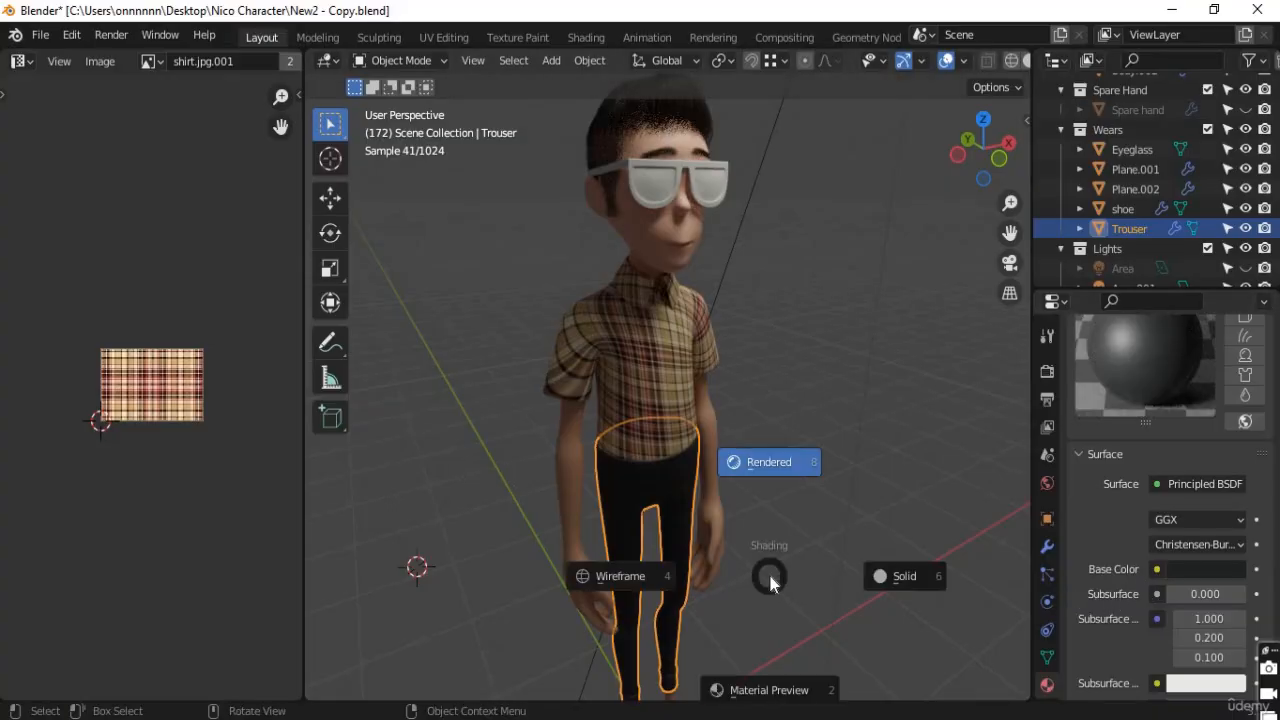
pyautogui.click(751, 648)
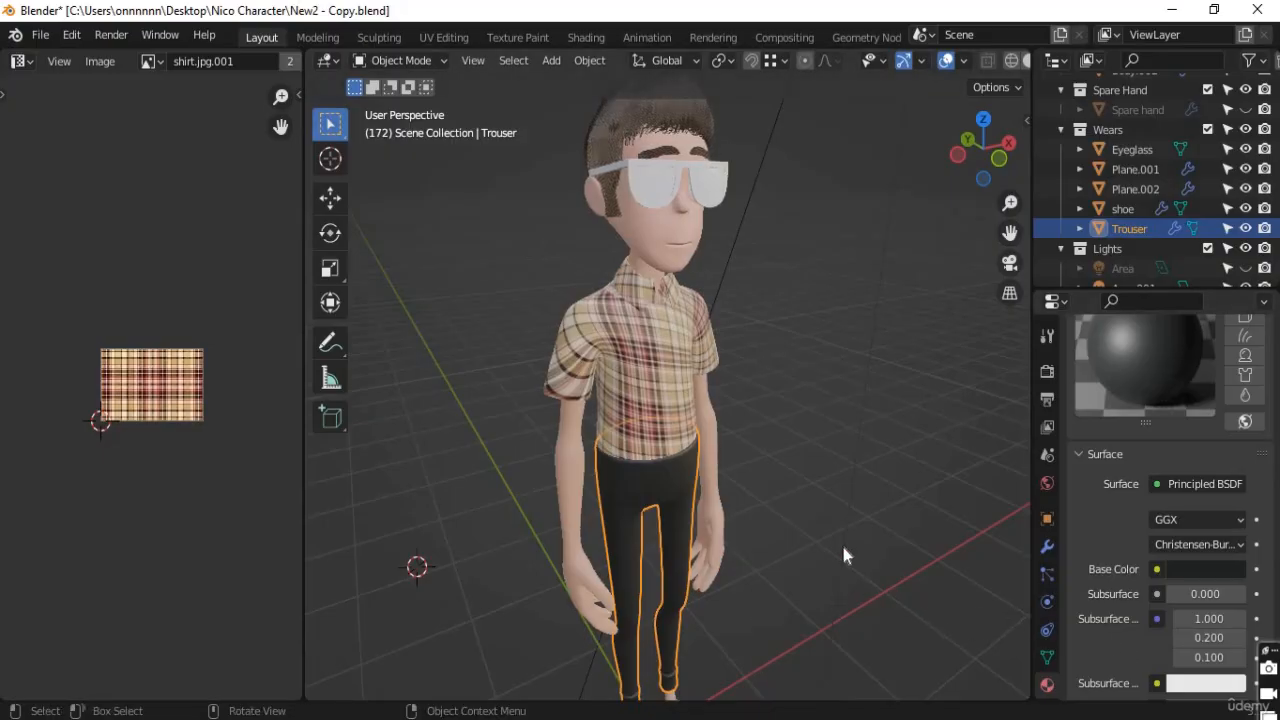
pyautogui.moveTo(837, 543); pyautogui.dragTo(830, 590, button='middle')
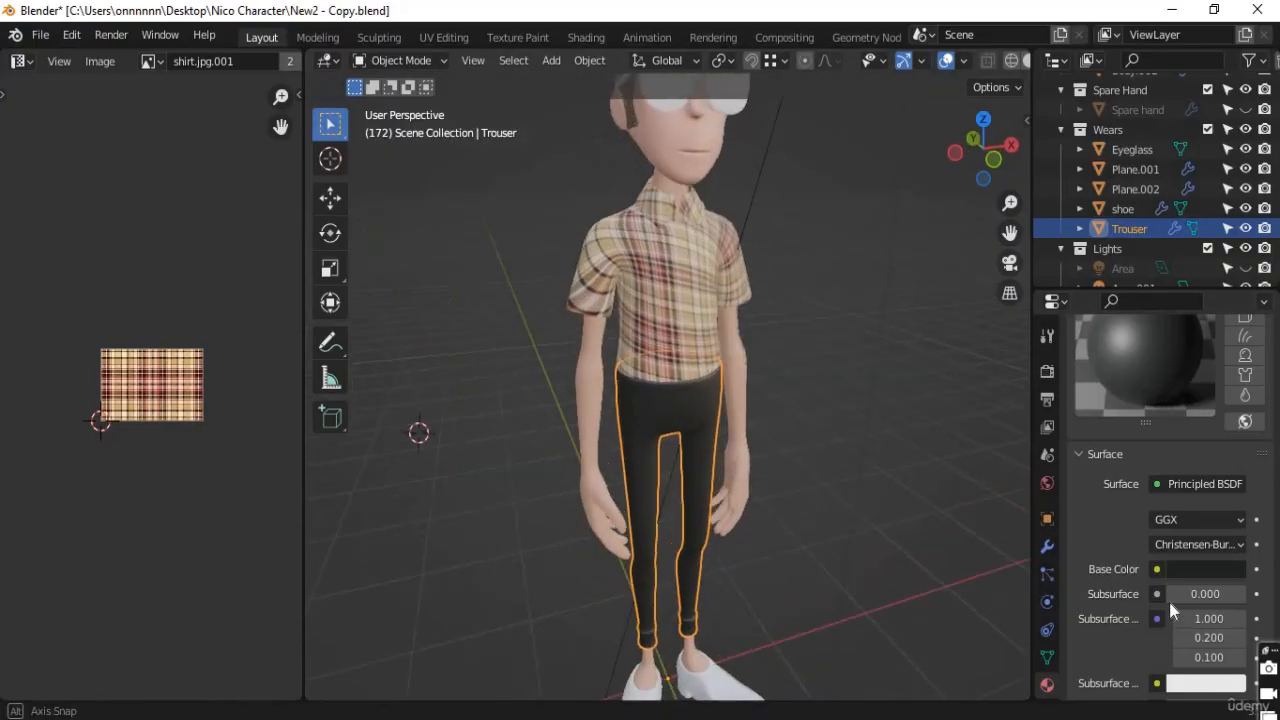
# Set the trouser material's Roughness to 2 and display the result in Rendered shading
pyautogui.scroll(-3, 1166, 610)
pyautogui.scroll(-2, 1166, 612)
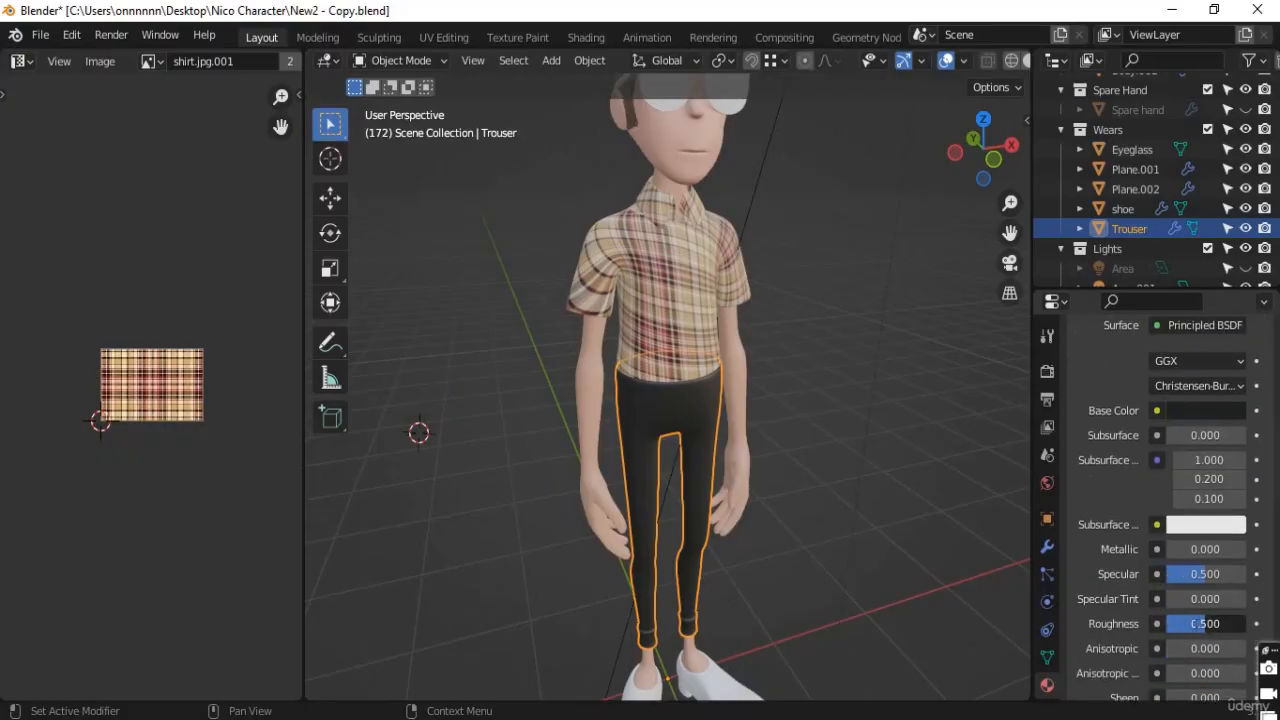
pyautogui.click(1184, 625)
pyautogui.write('2')
pyautogui.press('Return')
pyautogui.press('z')
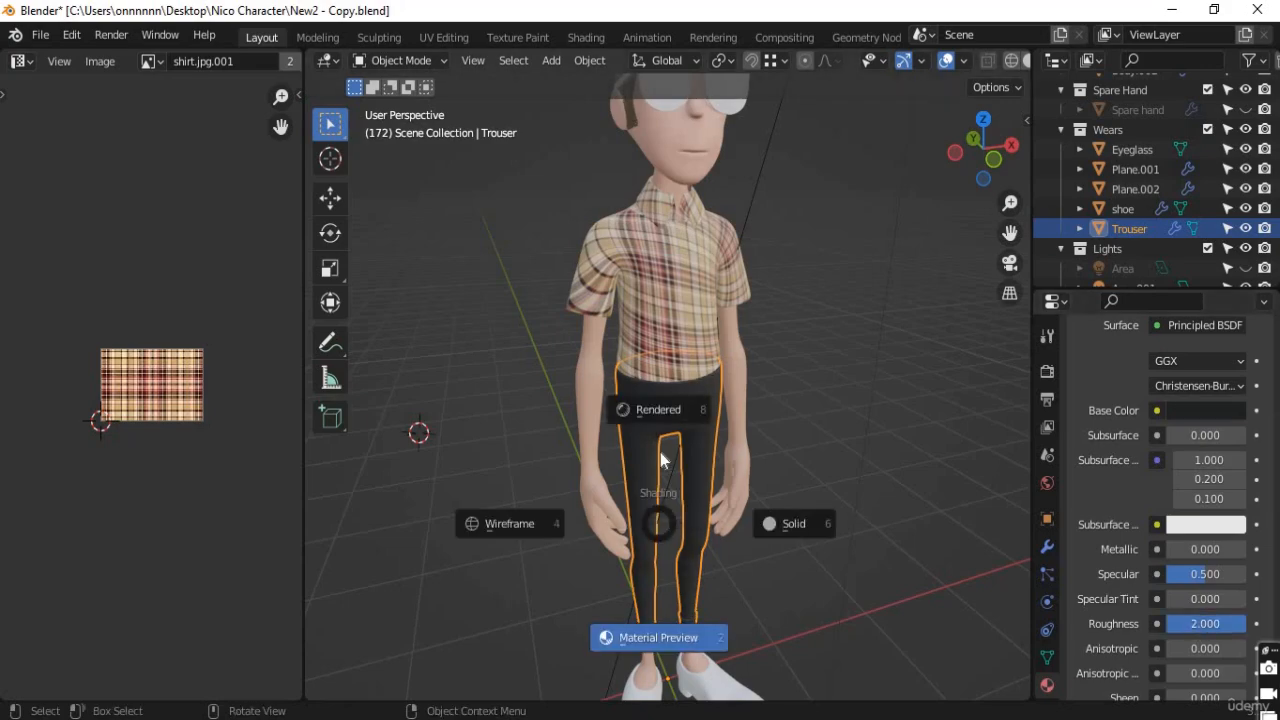
pyautogui.click(660, 412)
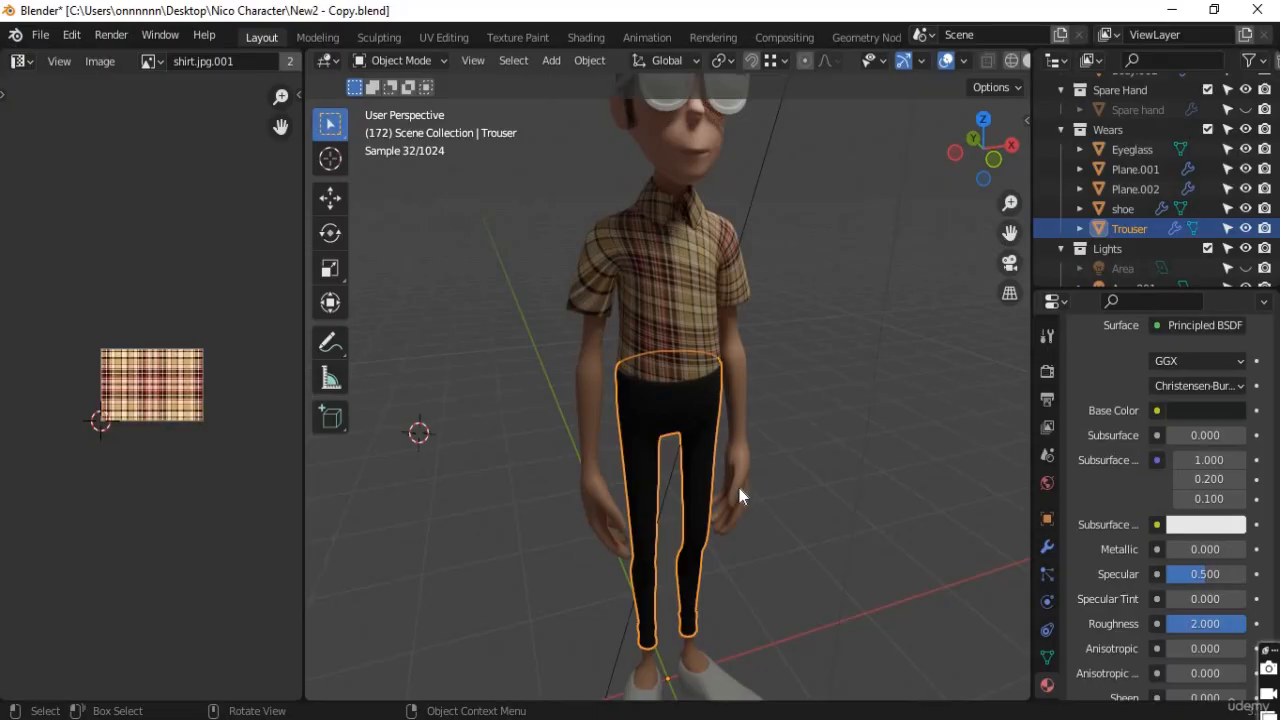
# Switch the viewport to Solid shading and select the eyeglass frame on the character's face
pyautogui.press('z')
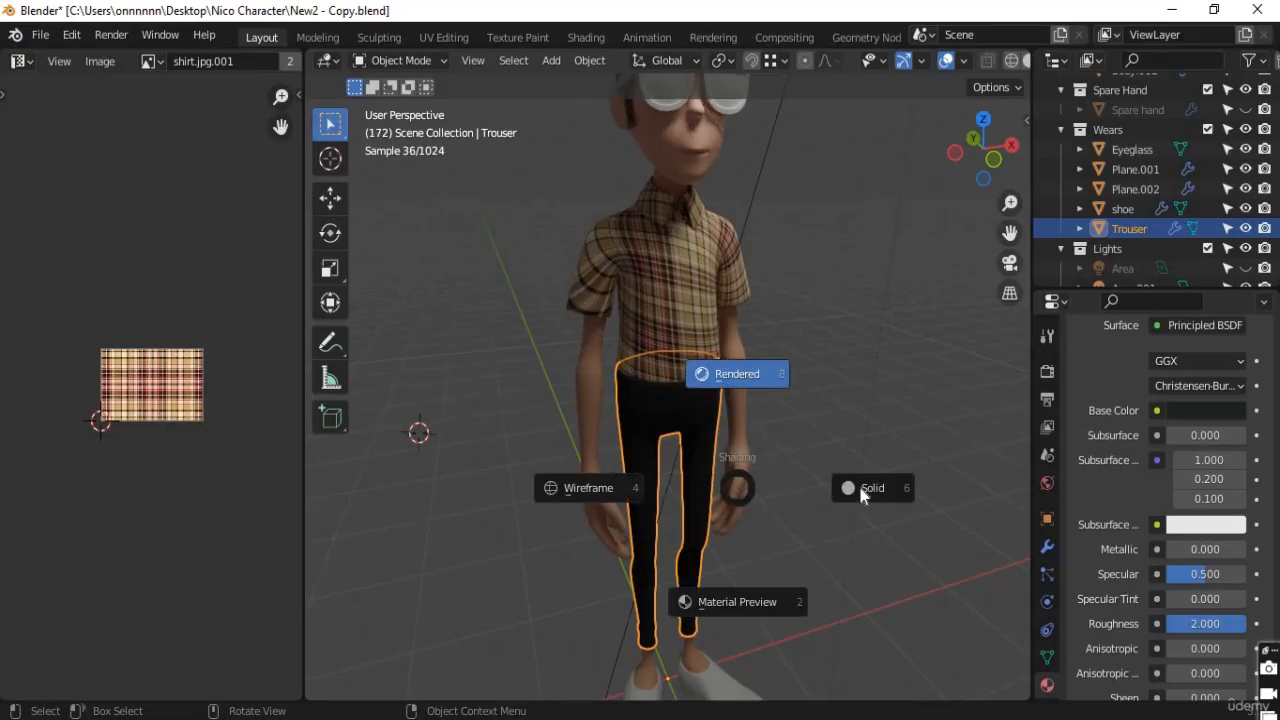
pyautogui.click(827, 430)
pyautogui.scroll(5, 643, 409)
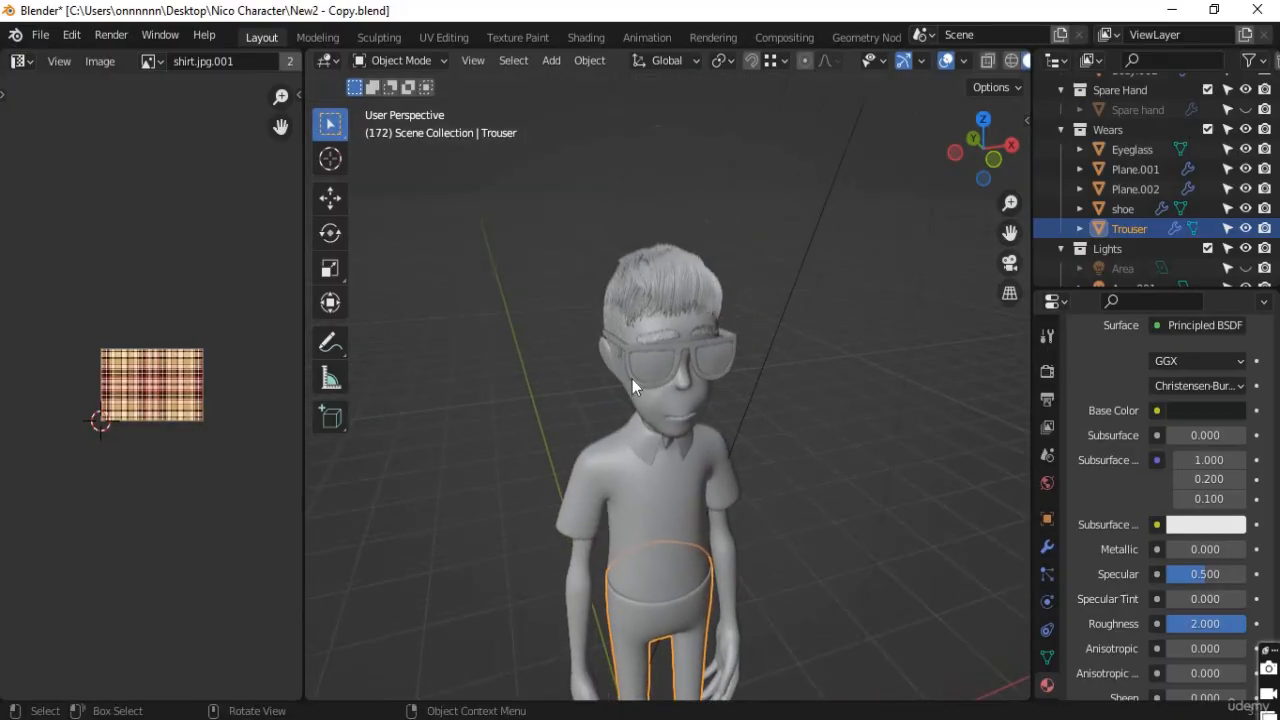
pyautogui.scroll(2, 632, 379)
pyautogui.scroll(4, 648, 405)
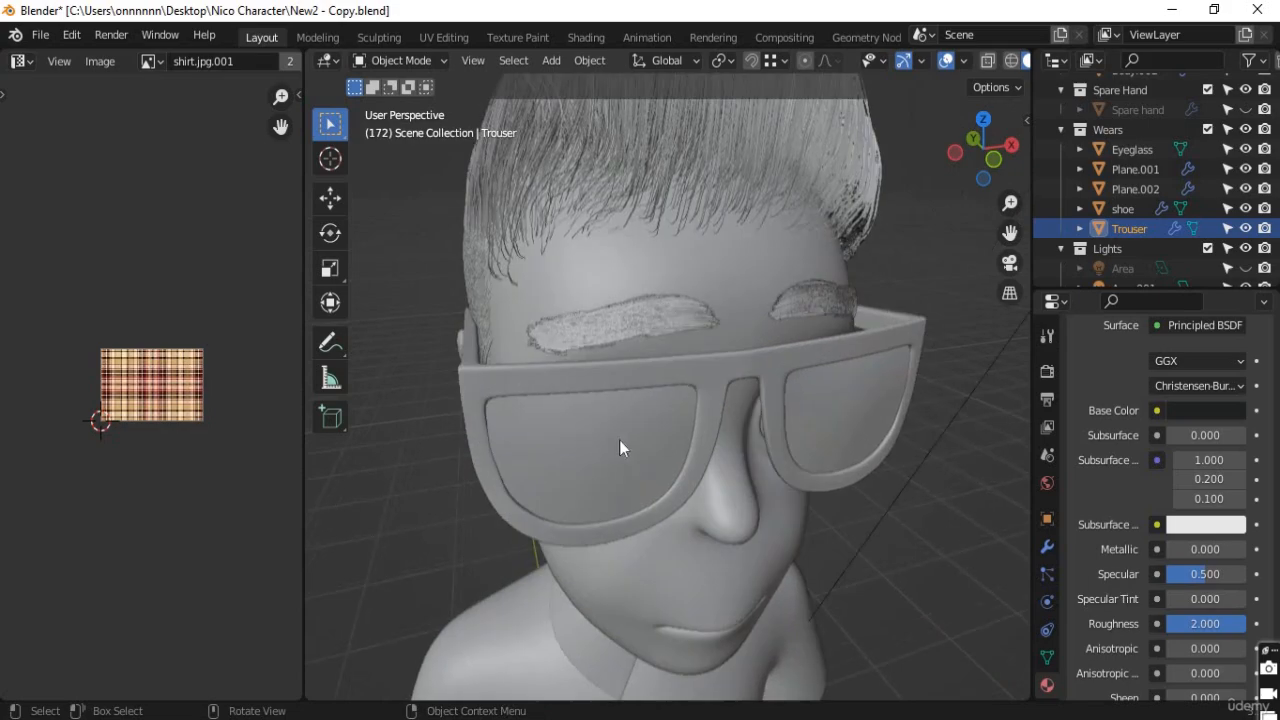
pyautogui.moveTo(619, 440); pyautogui.dragTo(641, 388, button='middle')
pyautogui.click(641, 388)
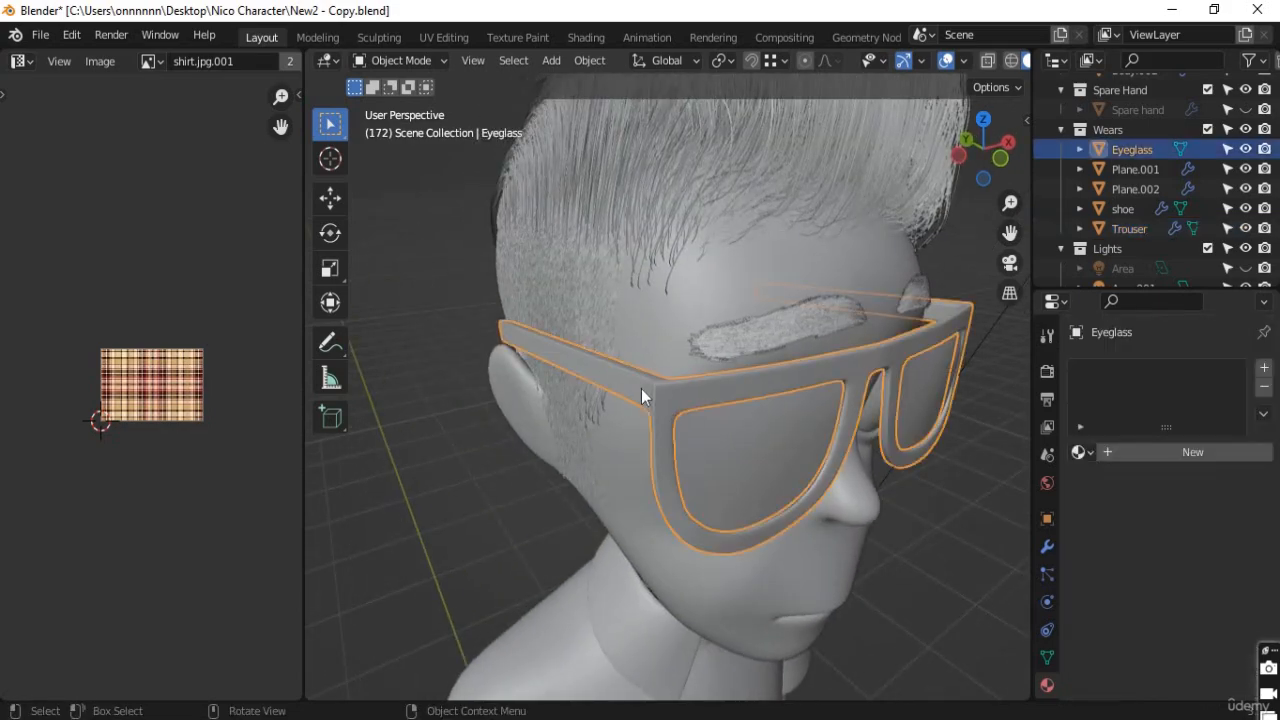
# Add a new material to the eyeglass frame and name it Eye_Glass_Frame
pyautogui.click(1113, 452)
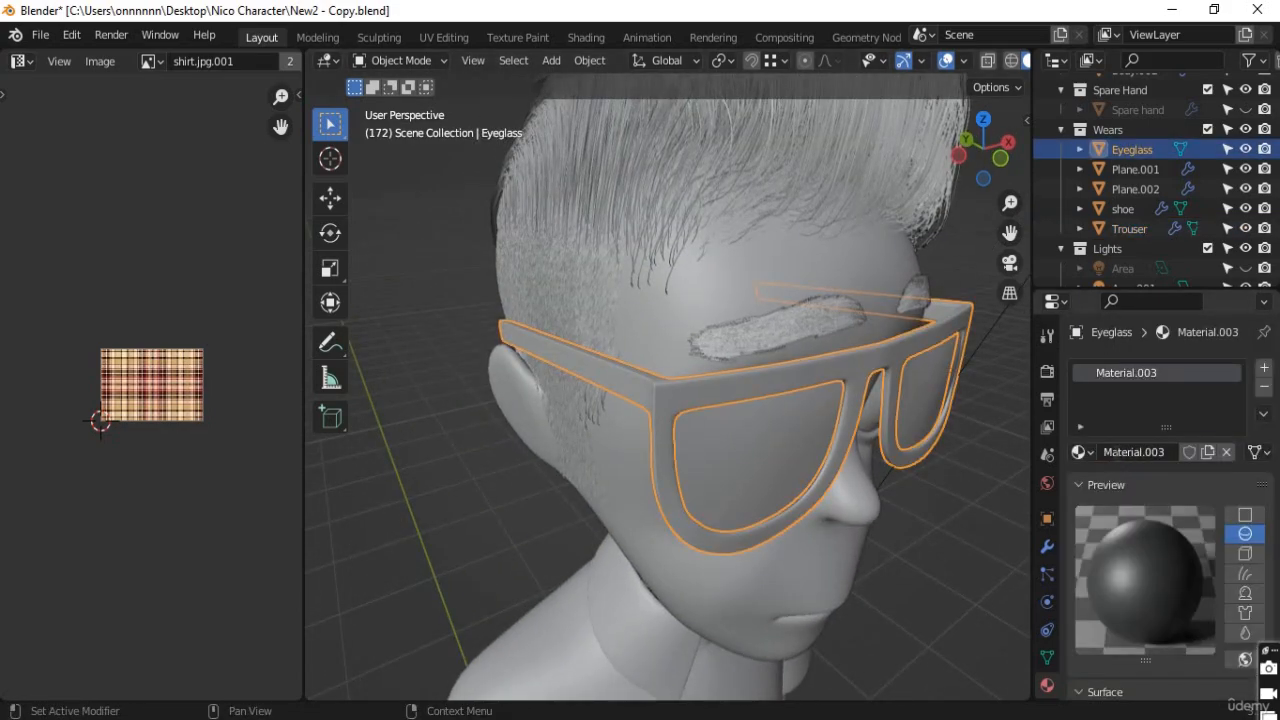
pyautogui.click(1113, 452)
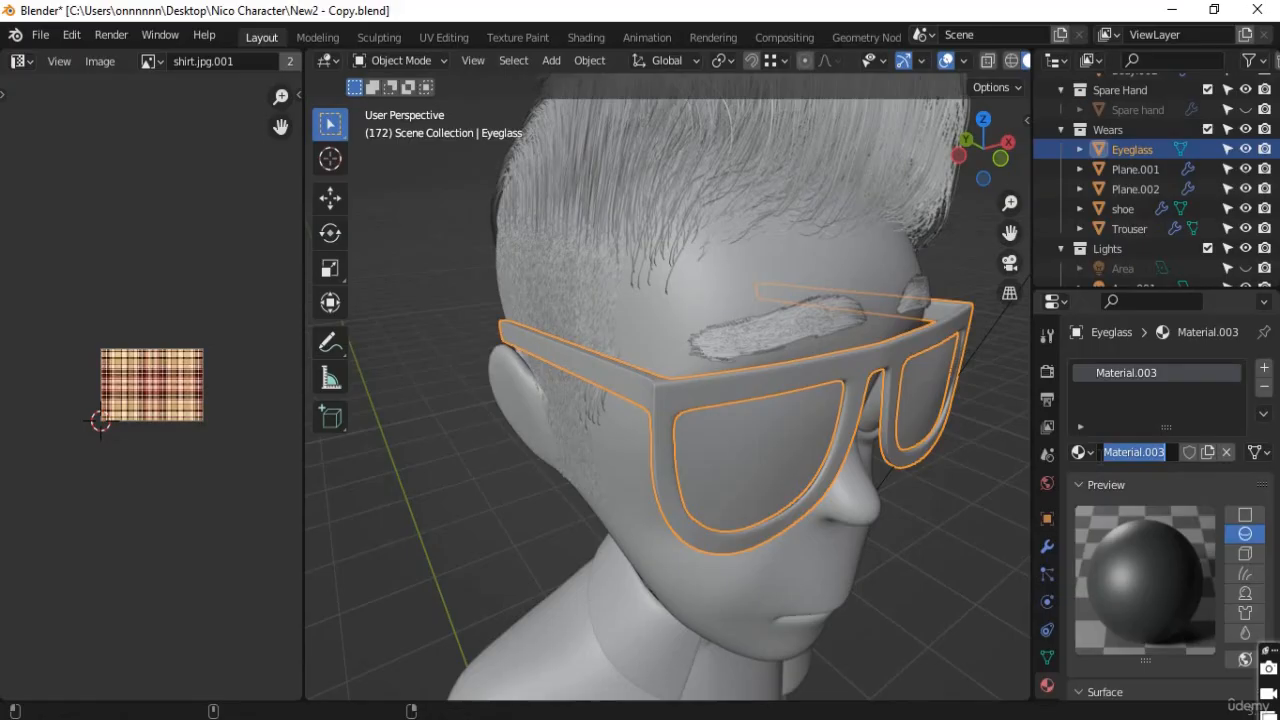
pyautogui.write('Eye')
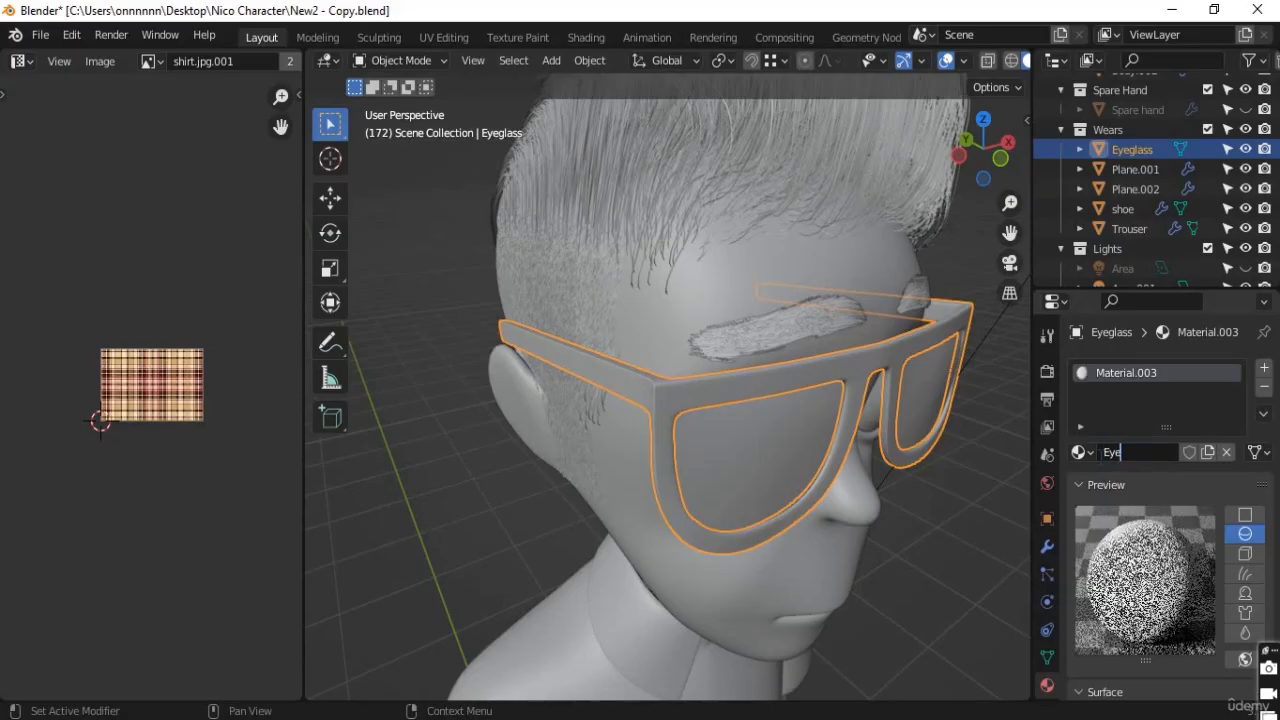
pyautogui.press('BackSpace')
pyautogui.press('BackSpace')
pyautogui.press('BackSpace')
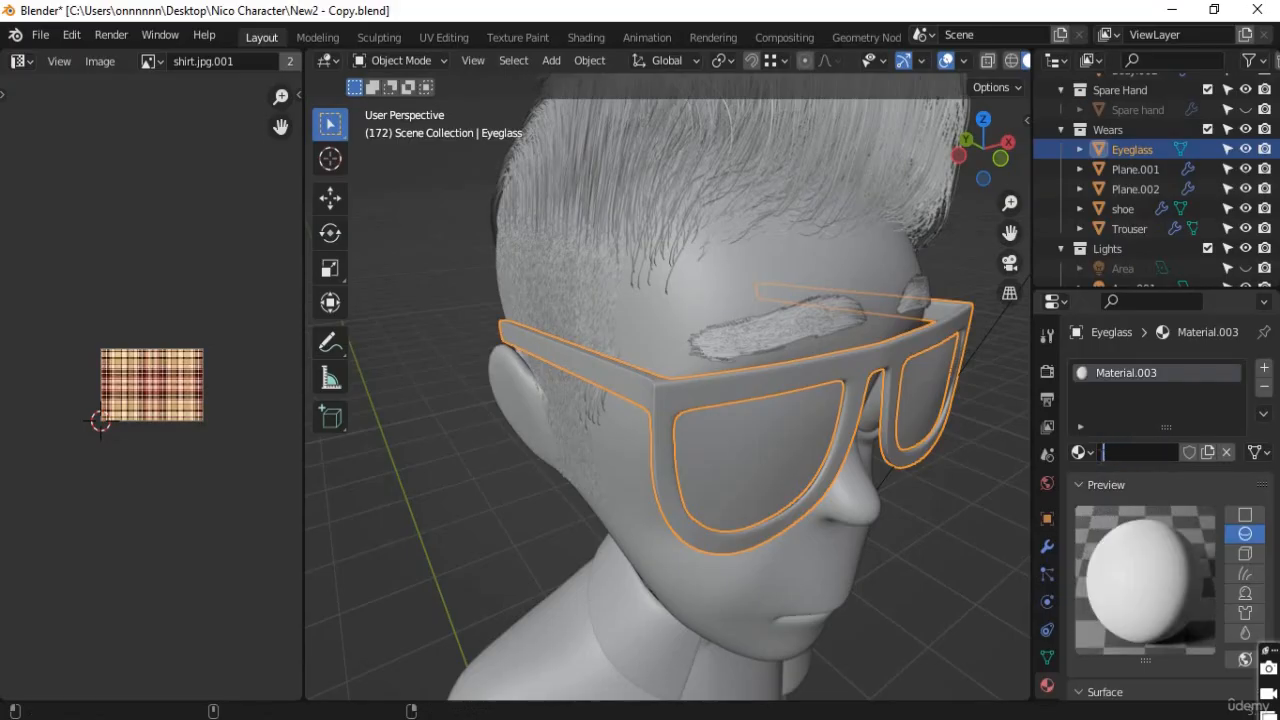
pyautogui.write('Frame')
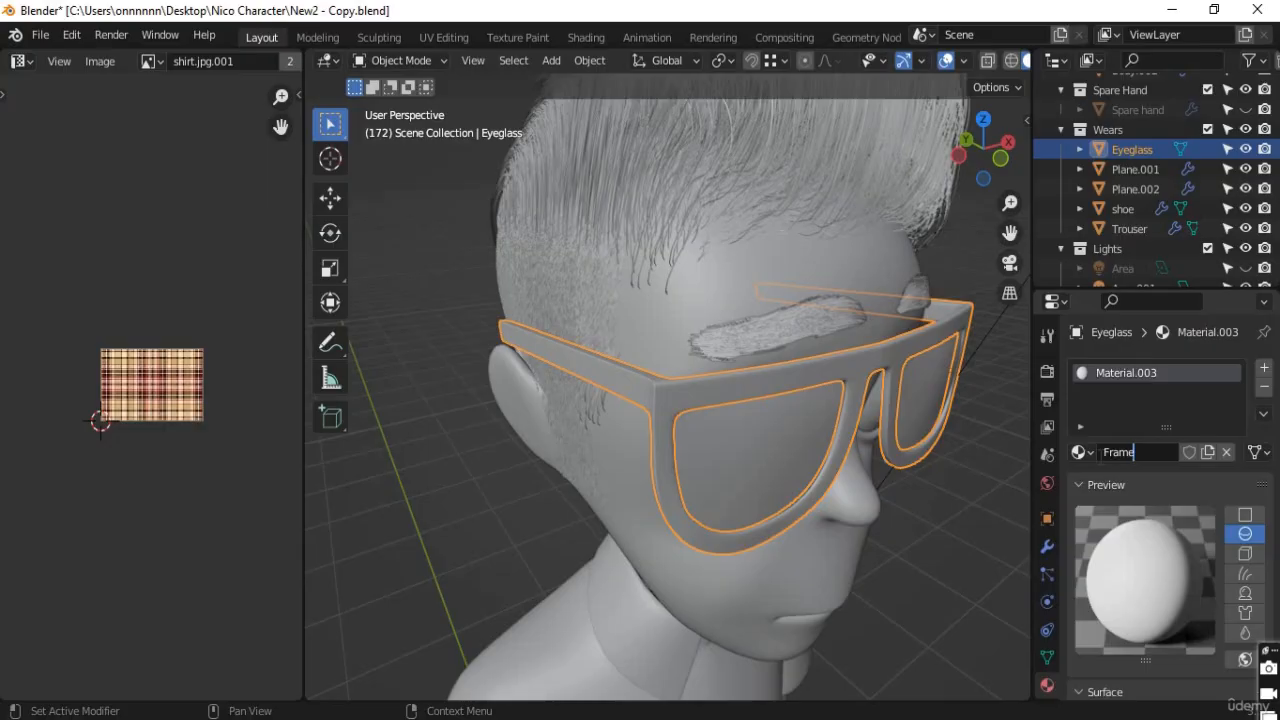
pyautogui.press('Left')
pyautogui.press('Left')
pyautogui.press('Left')
pyautogui.press('Left')
pyautogui.press('Left')
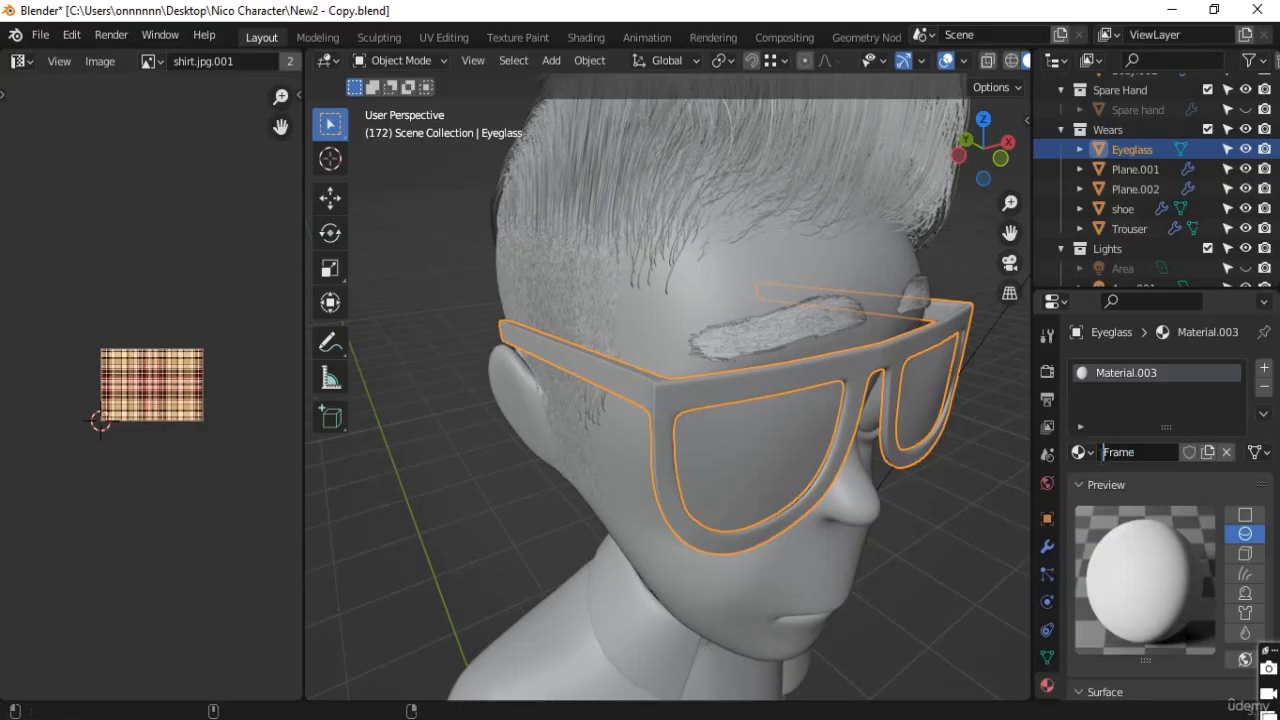
pyautogui.write('Eye_Glass_')
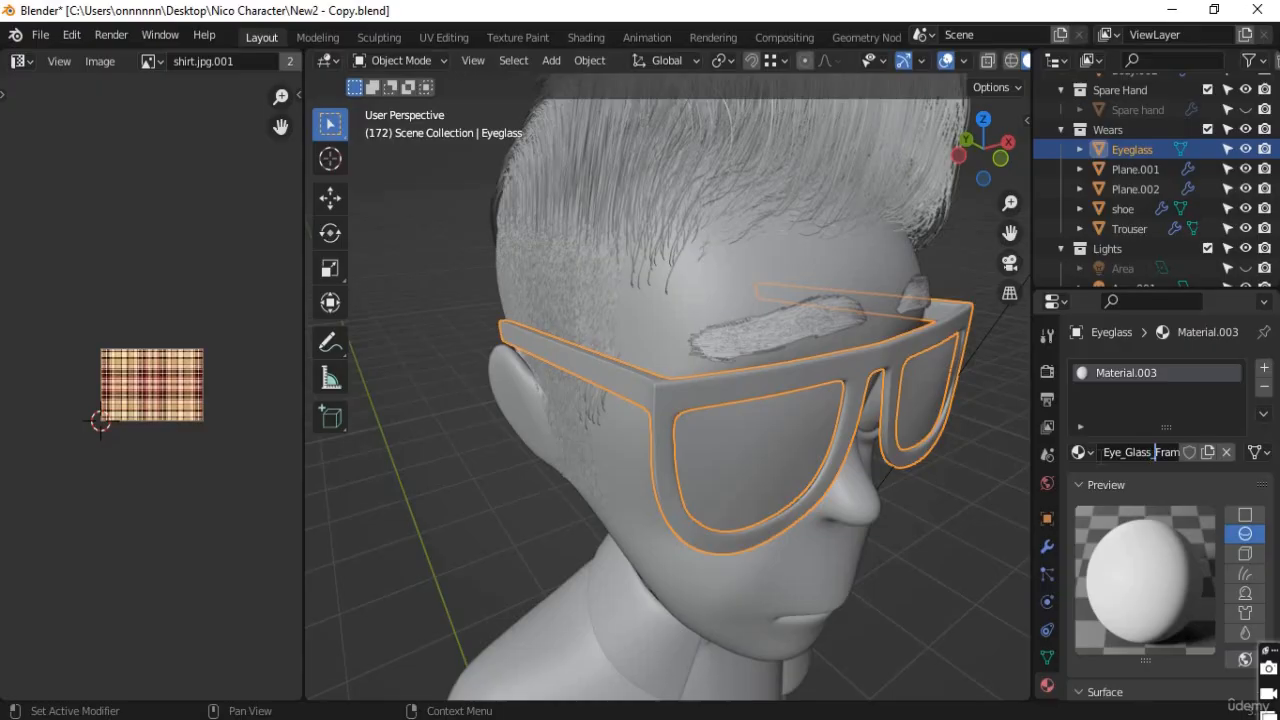
pyautogui.press('Return')
# Darken the frame material's Base Color to near-black
pyautogui.scroll(-5, 1148, 573)
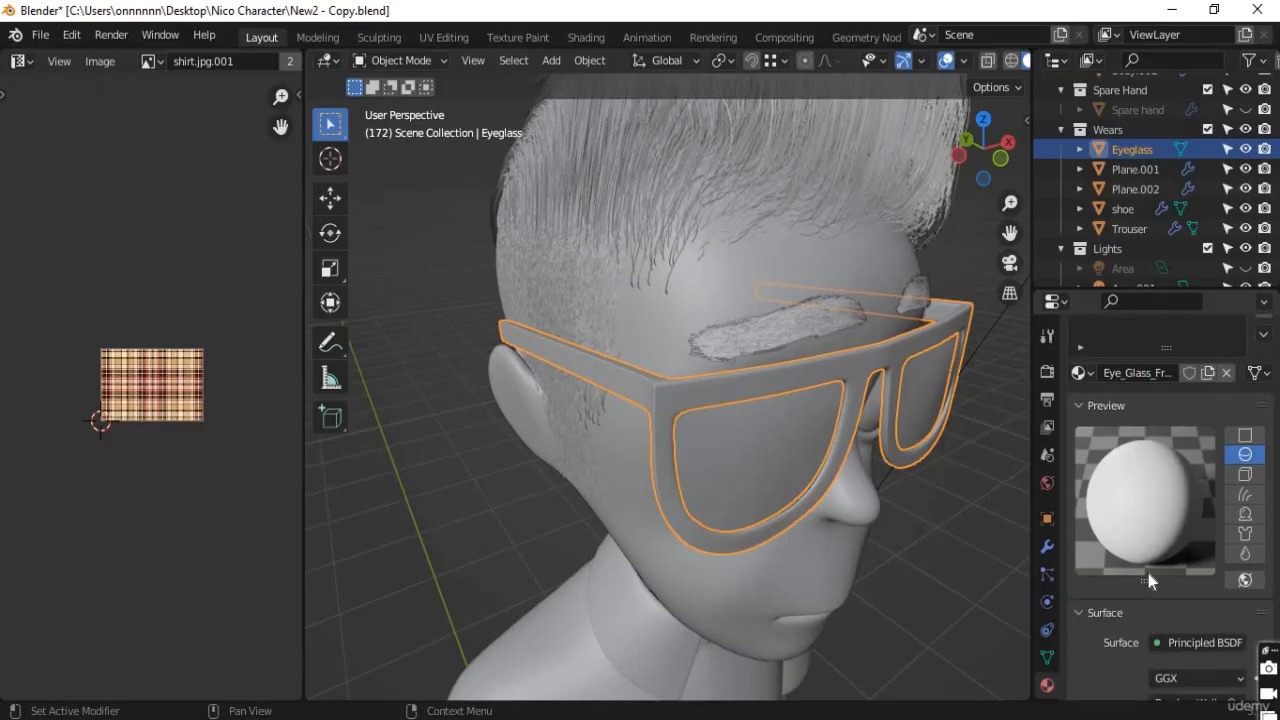
pyautogui.scroll(-2, 1156, 598)
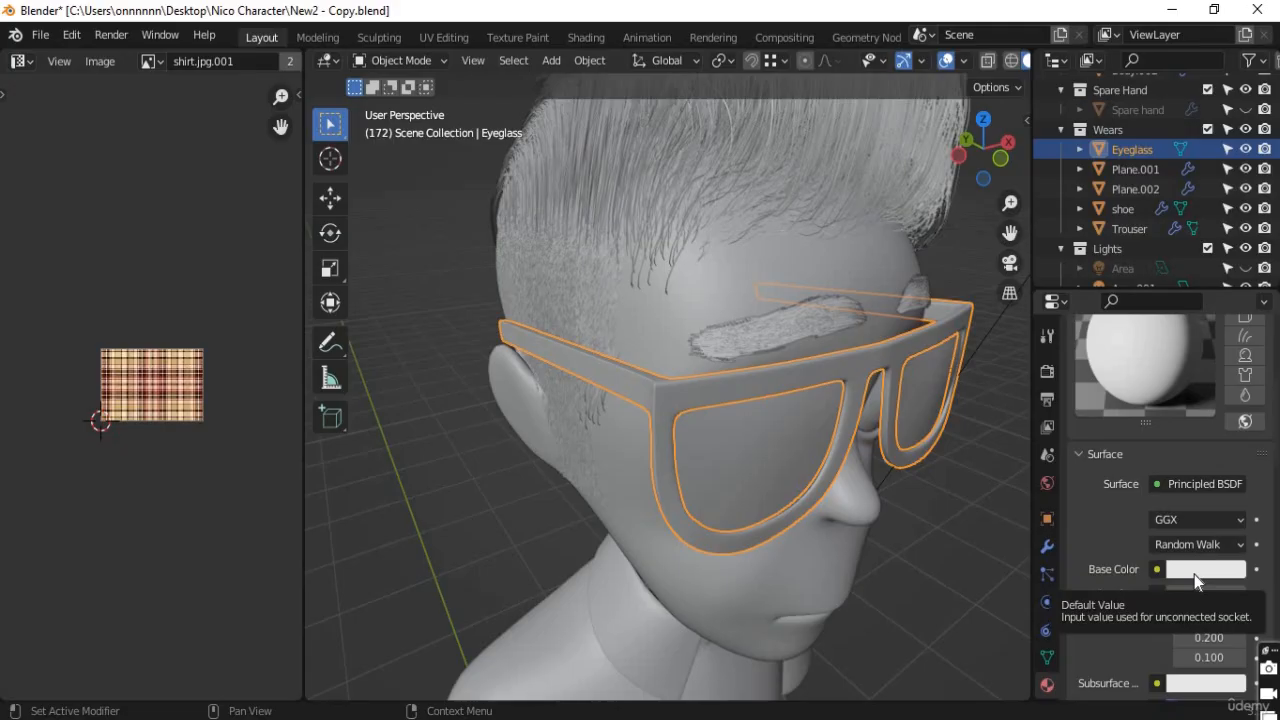
pyautogui.click(1194, 569)
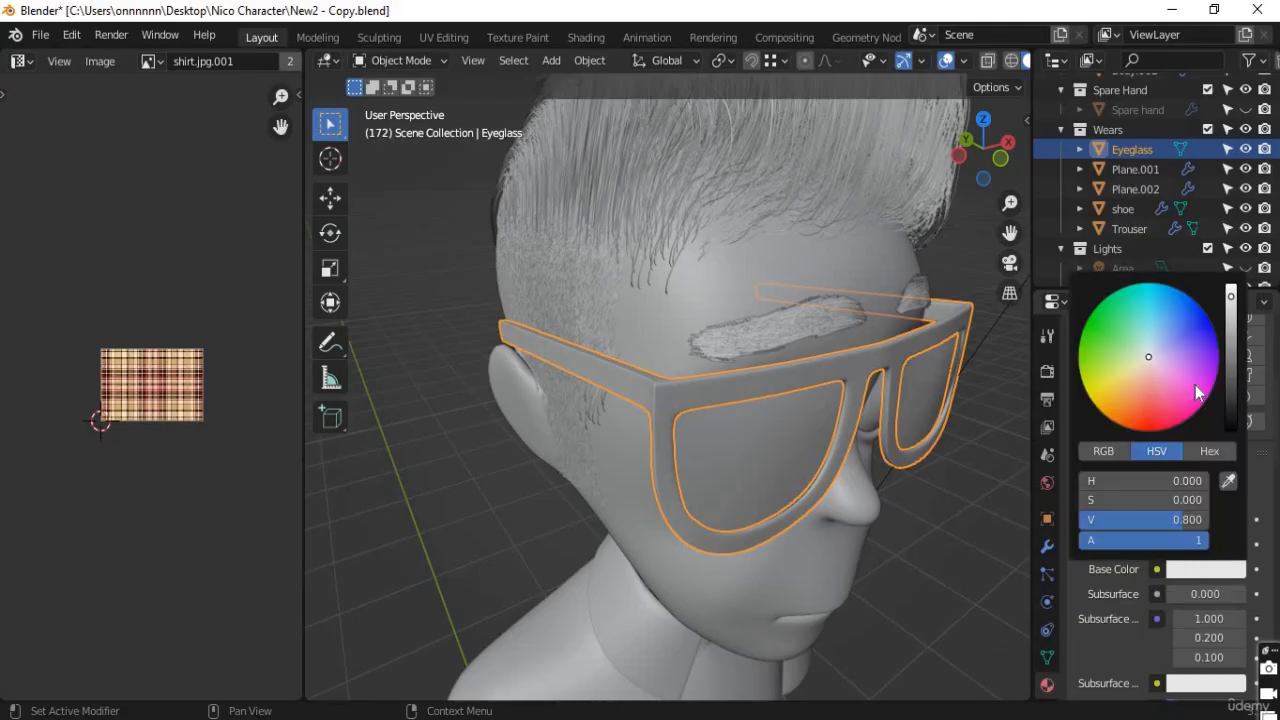
pyautogui.moveTo(1231, 372); pyautogui.dragTo(1233, 425)
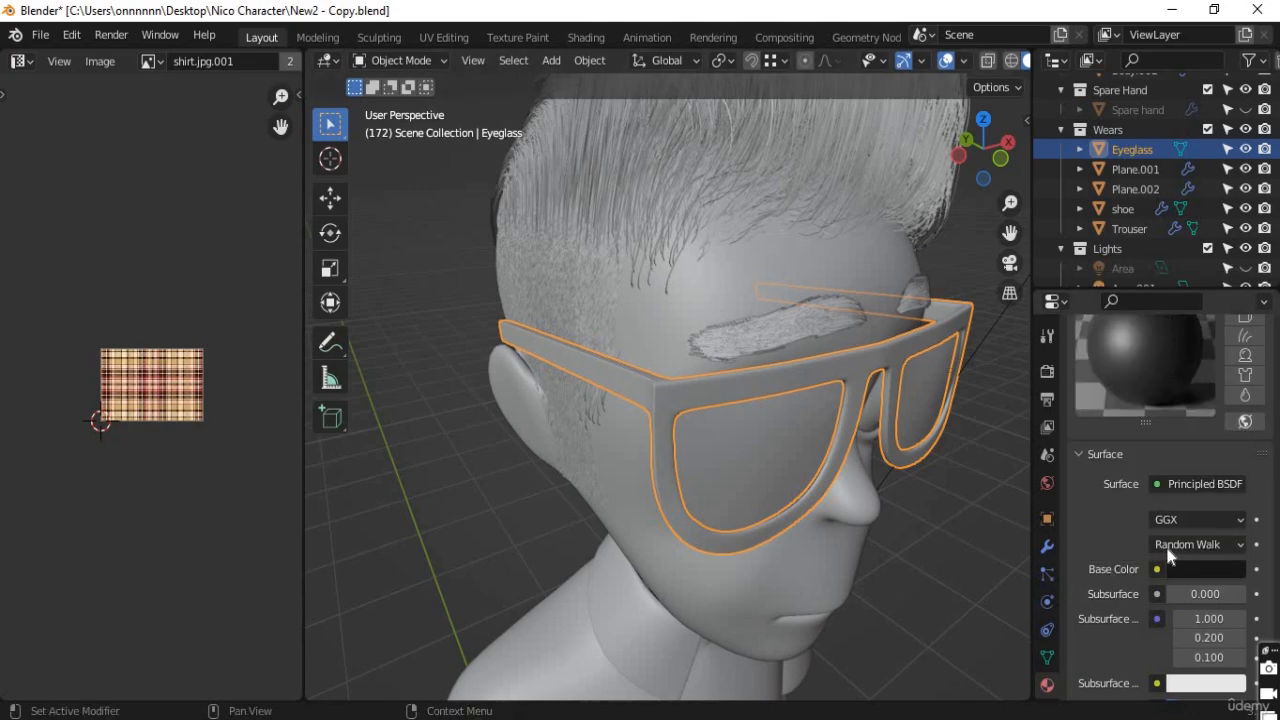
pyautogui.scroll(-5, 1155, 616)
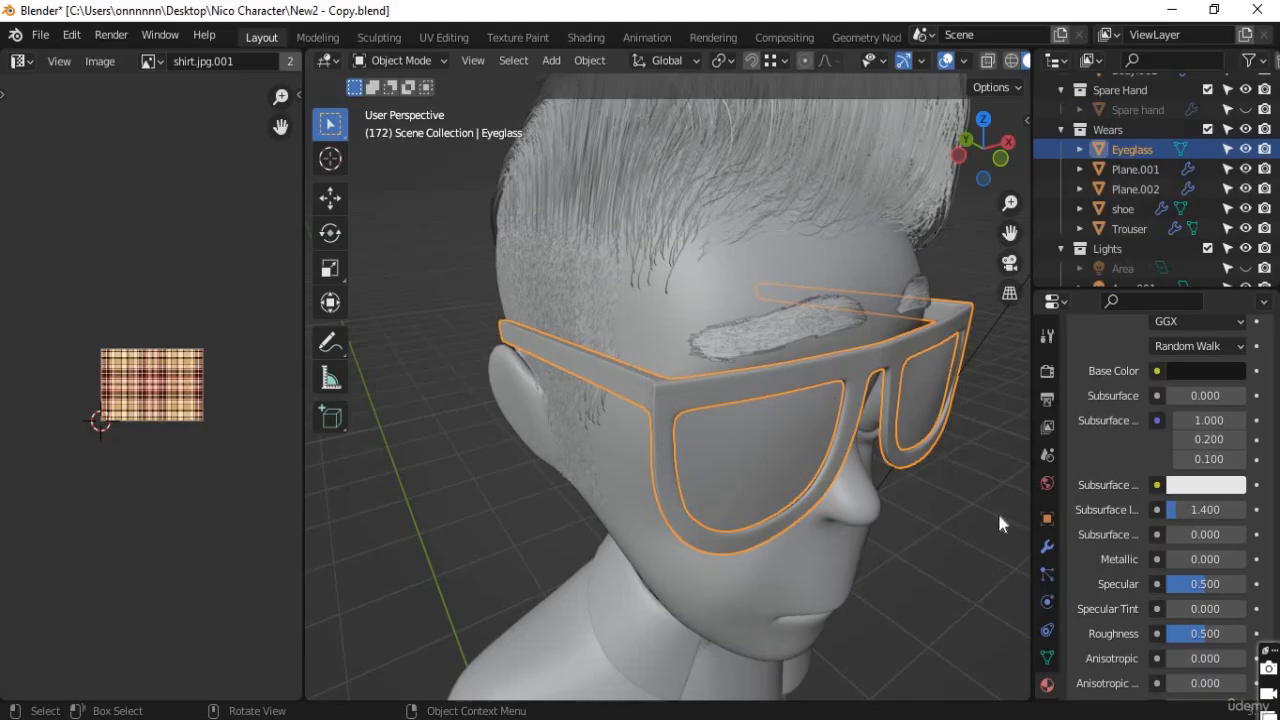
pyautogui.click(1195, 635)
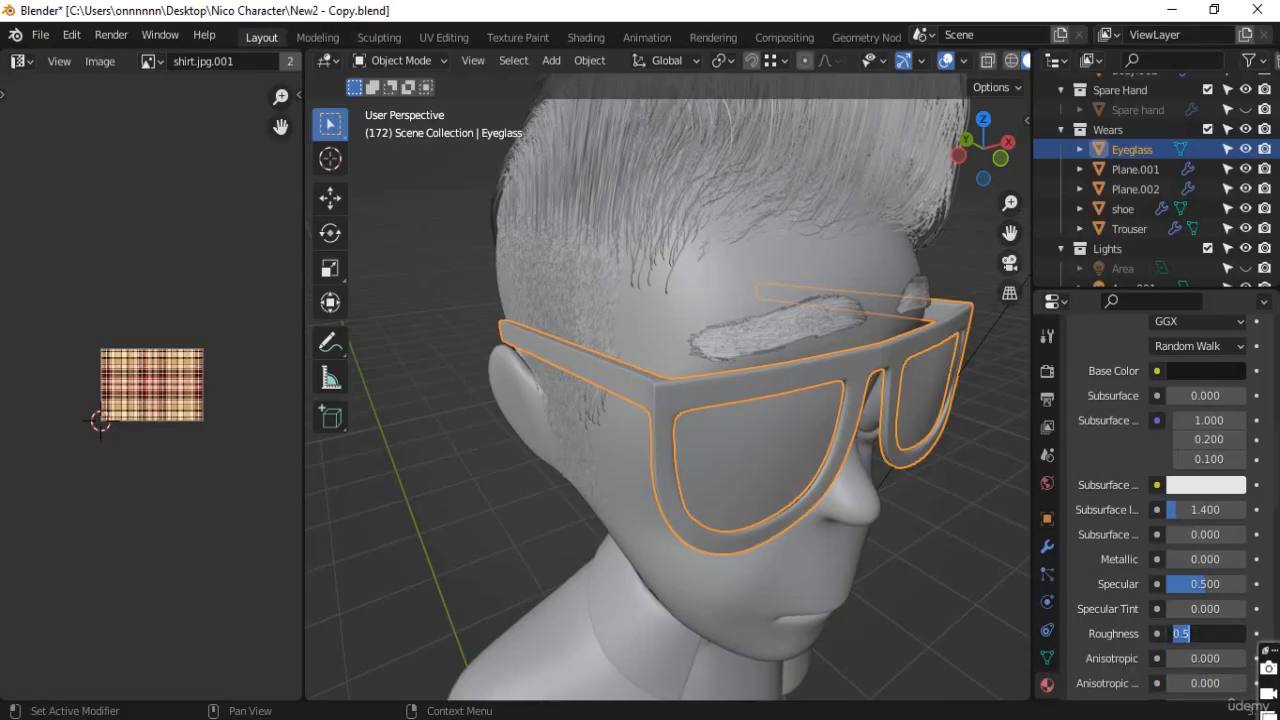
pyautogui.press('Return')
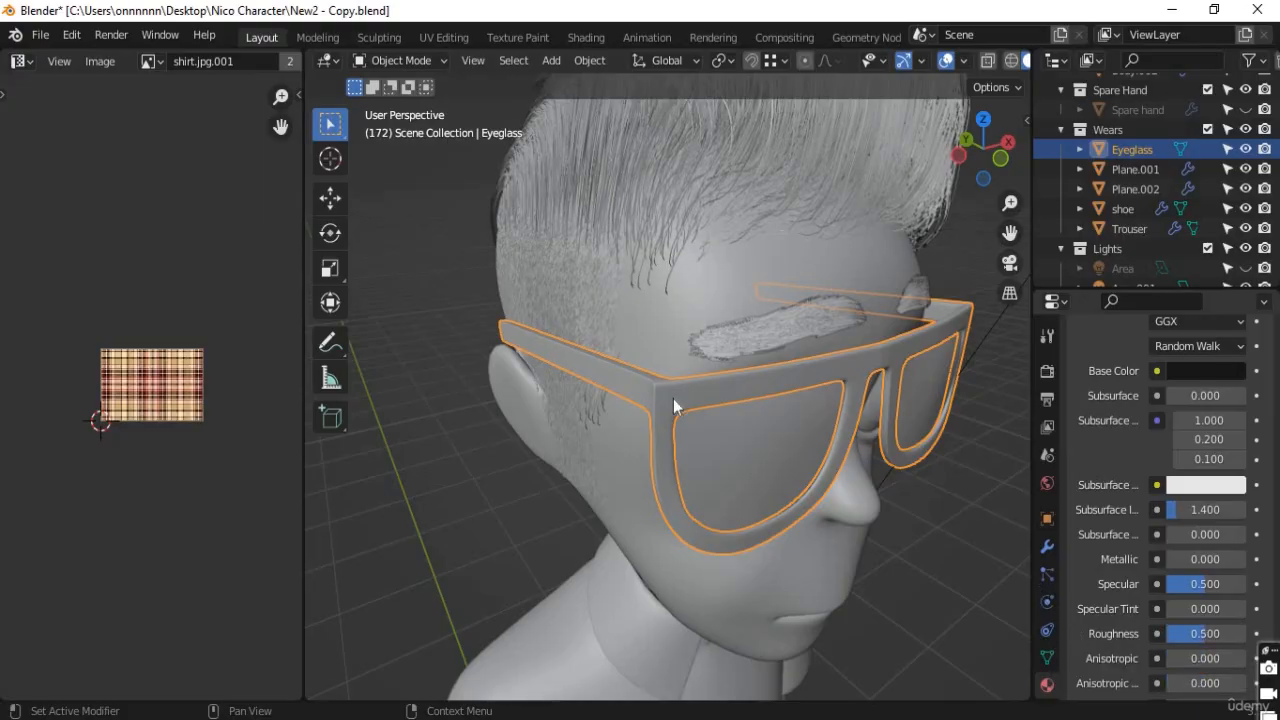
# Select the eyeglass lenses and give them a new material named Eye_Glass
pyautogui.click(716, 447)
pyautogui.moveTo(727, 478); pyautogui.dragTo(688, 324, button='middle')
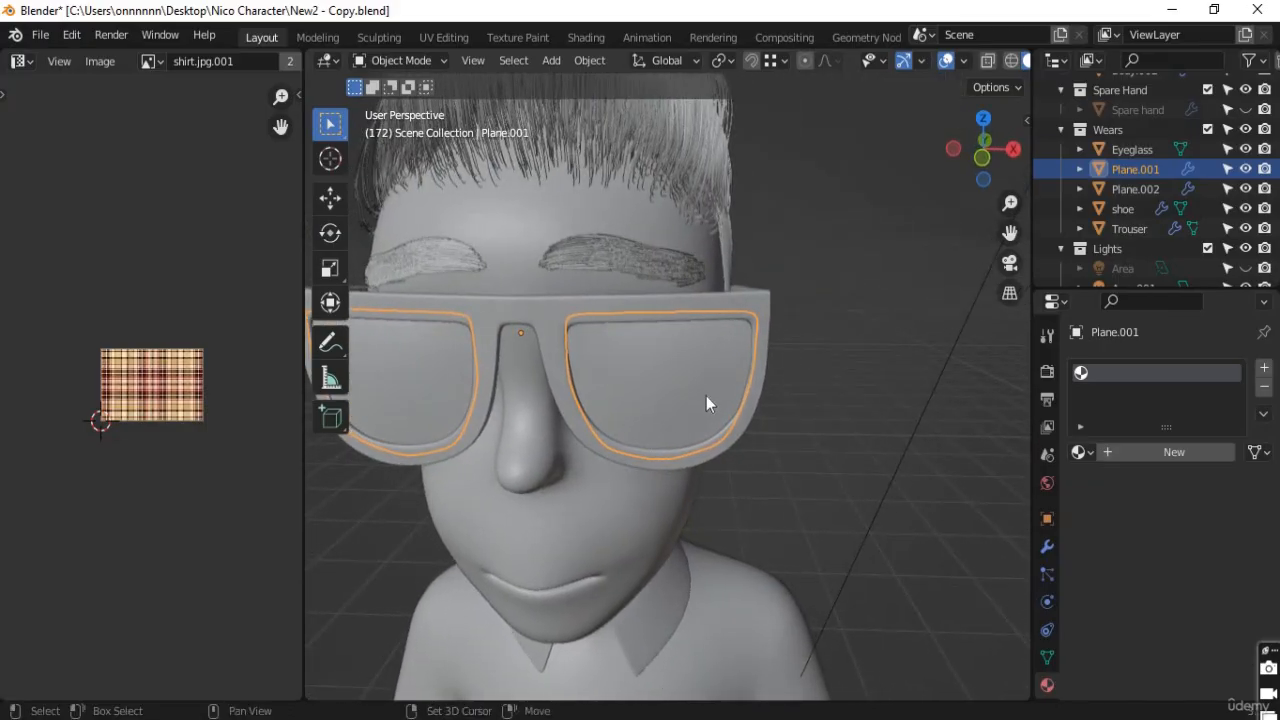
pyautogui.moveTo(706, 396); pyautogui.dragTo(552, 357, button='middle')
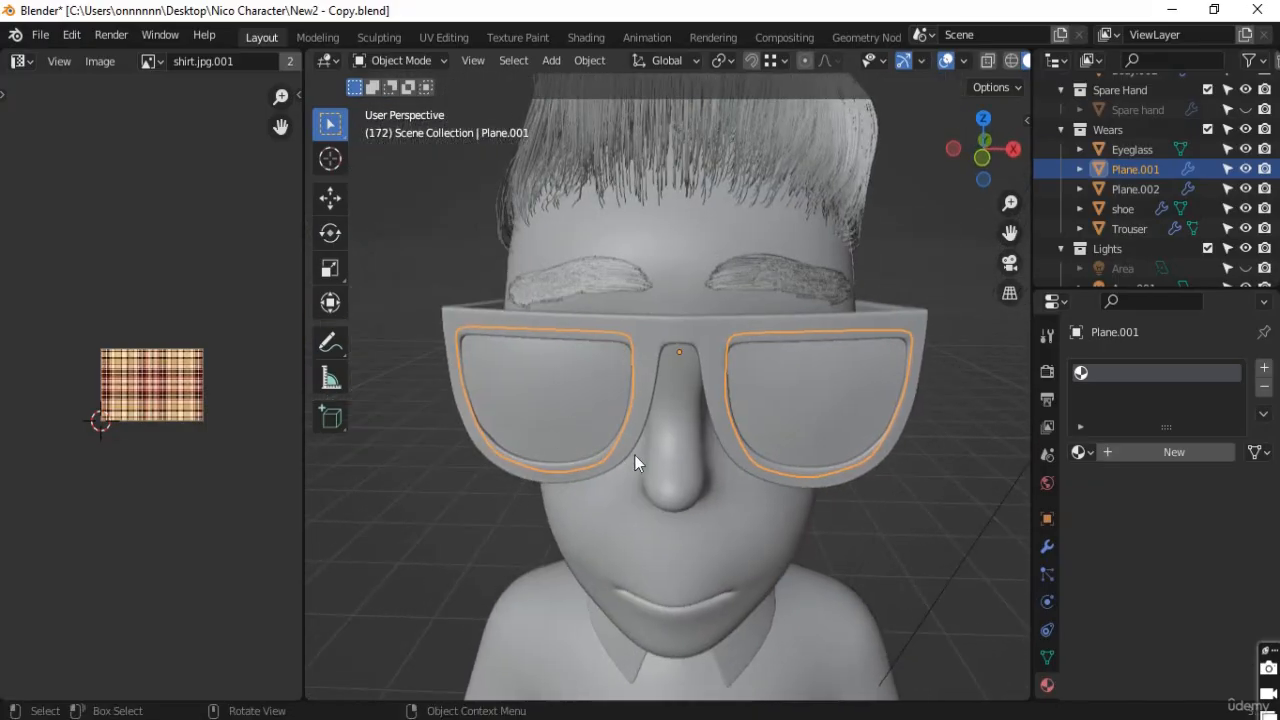
pyautogui.moveTo(681, 453); pyautogui.dragTo(560, 440, button='middle')
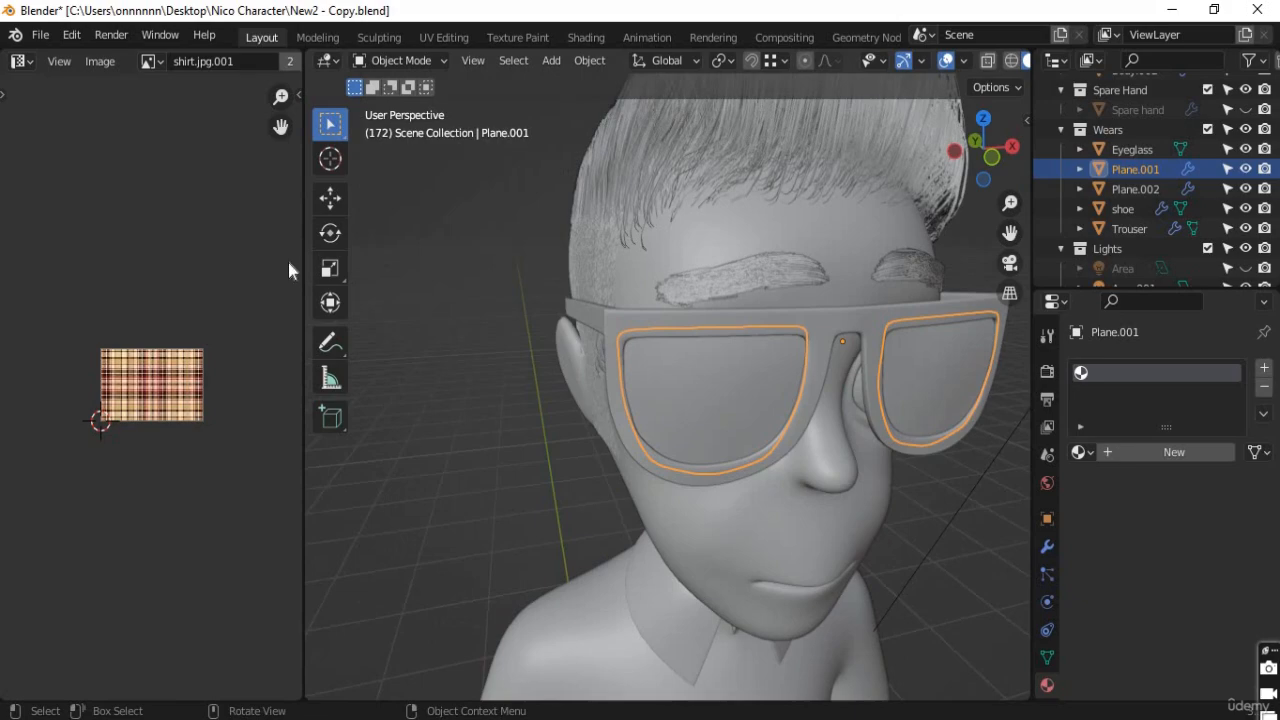
pyautogui.click(1119, 456)
pyautogui.doubleClick(1125, 452)
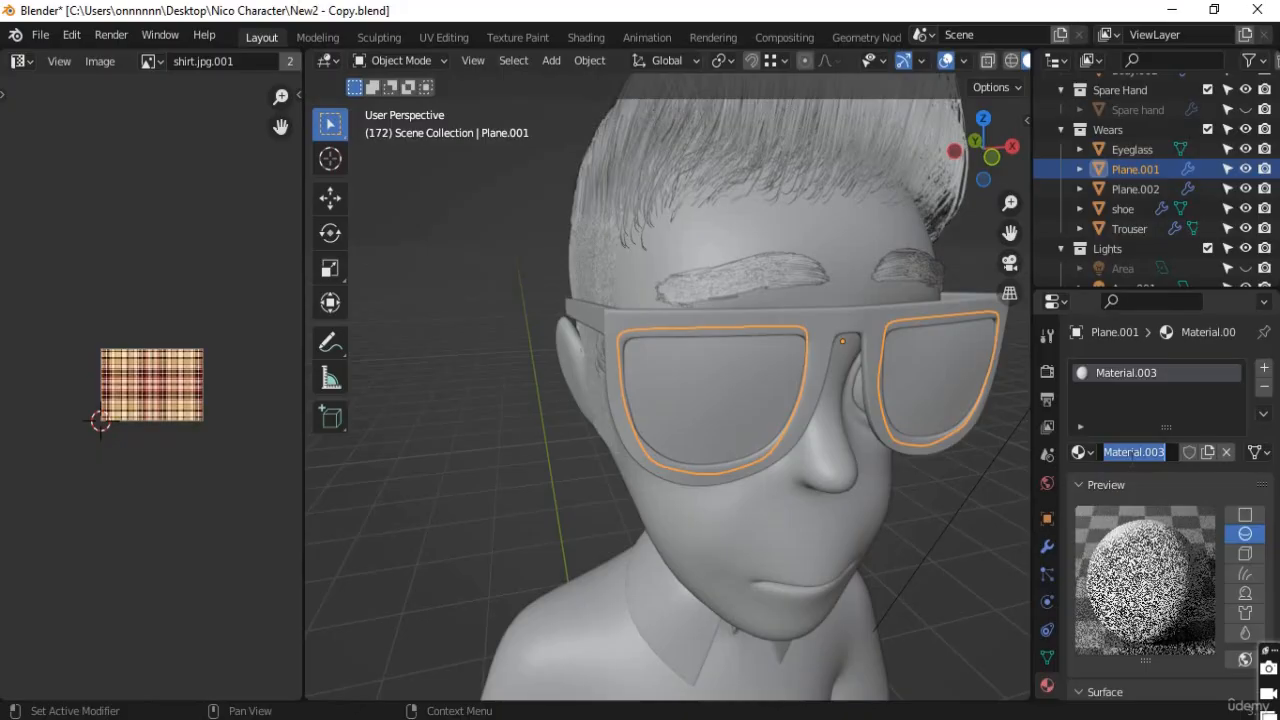
pyautogui.write('Glass')
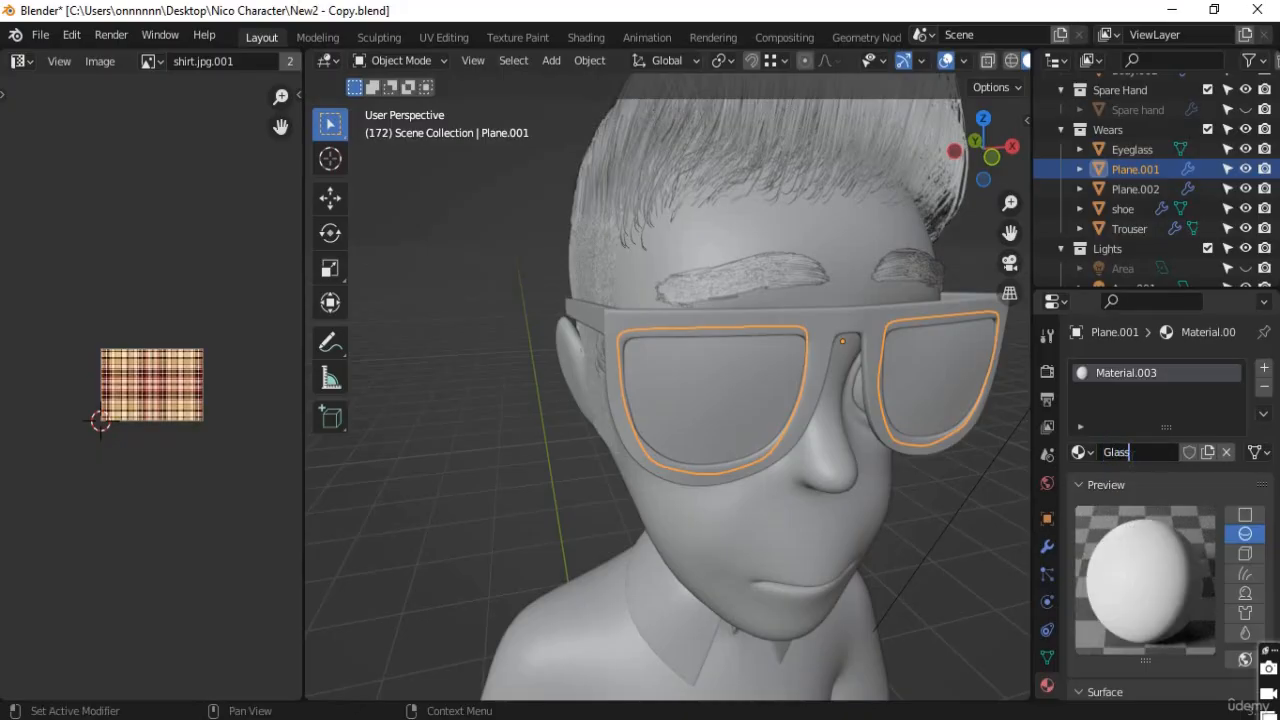
pyautogui.press('Home')
pyautogui.write('Eye')
pyautogui.press('BackSpace')
pyautogui.write('_')
pyautogui.press('Return')
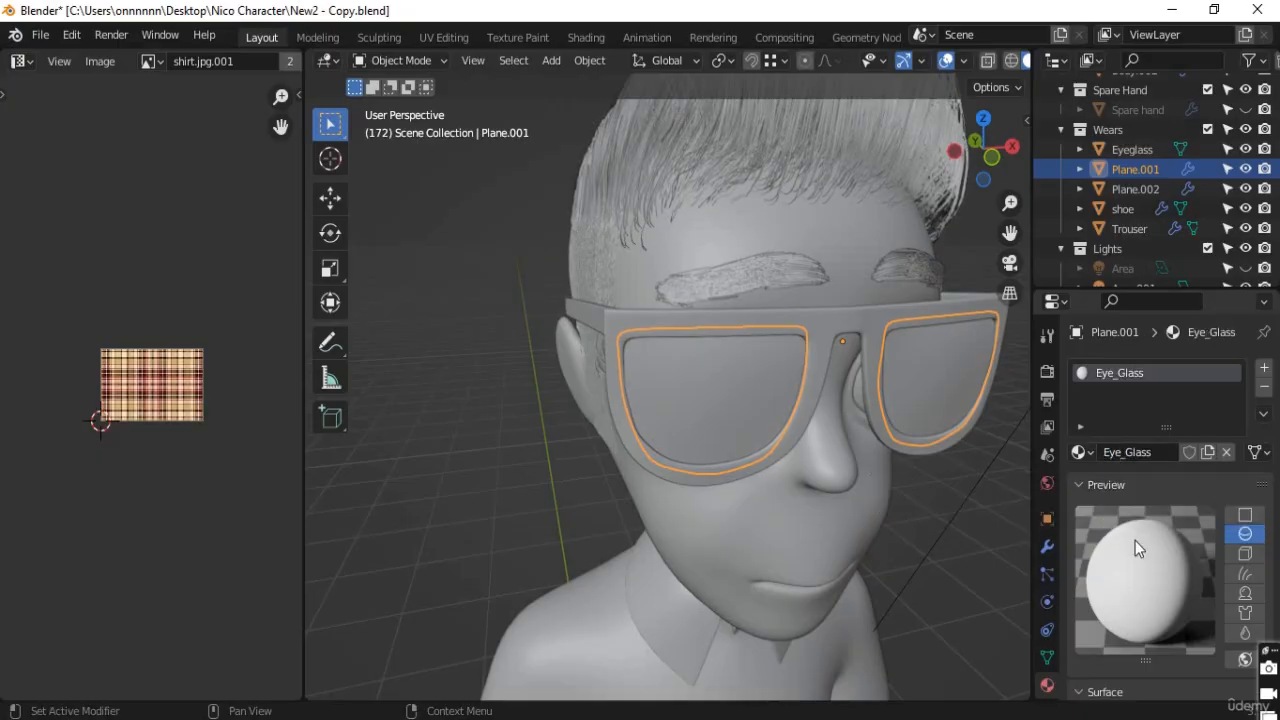
# Set the lens material's subsurface method to Christensen-Burley
pyautogui.scroll(-6, 1133, 540)
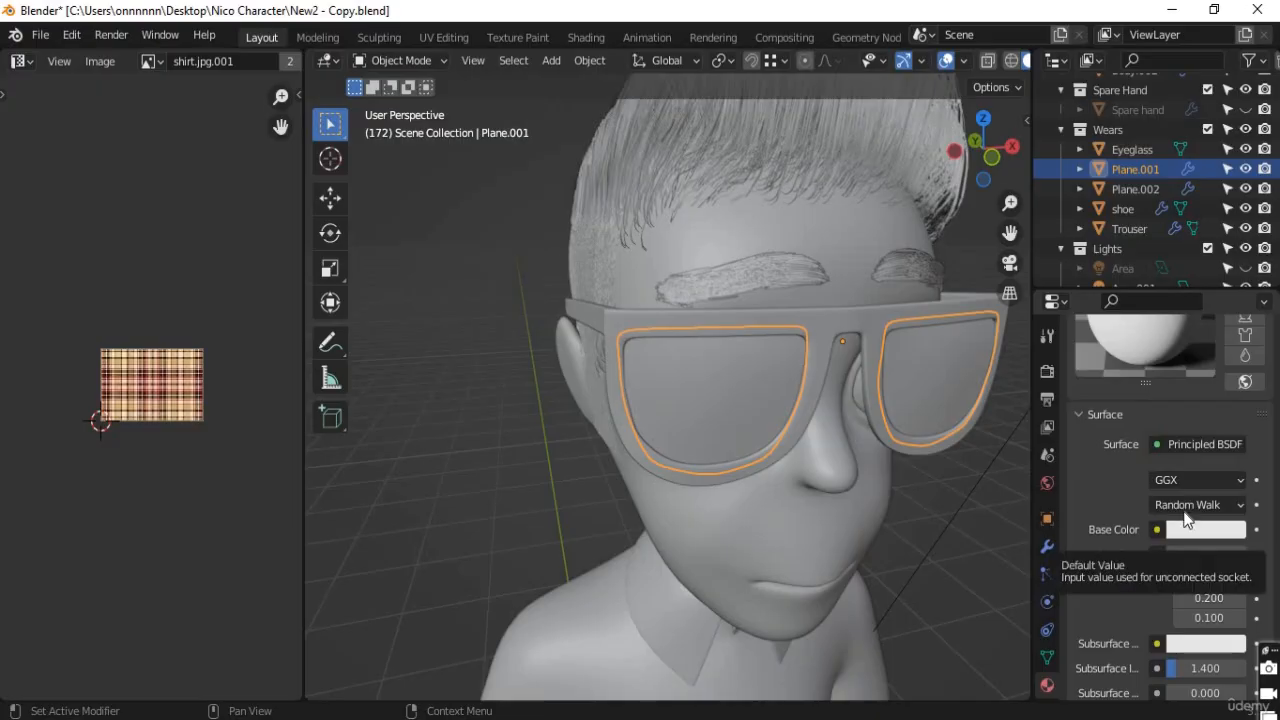
pyautogui.click(1187, 507)
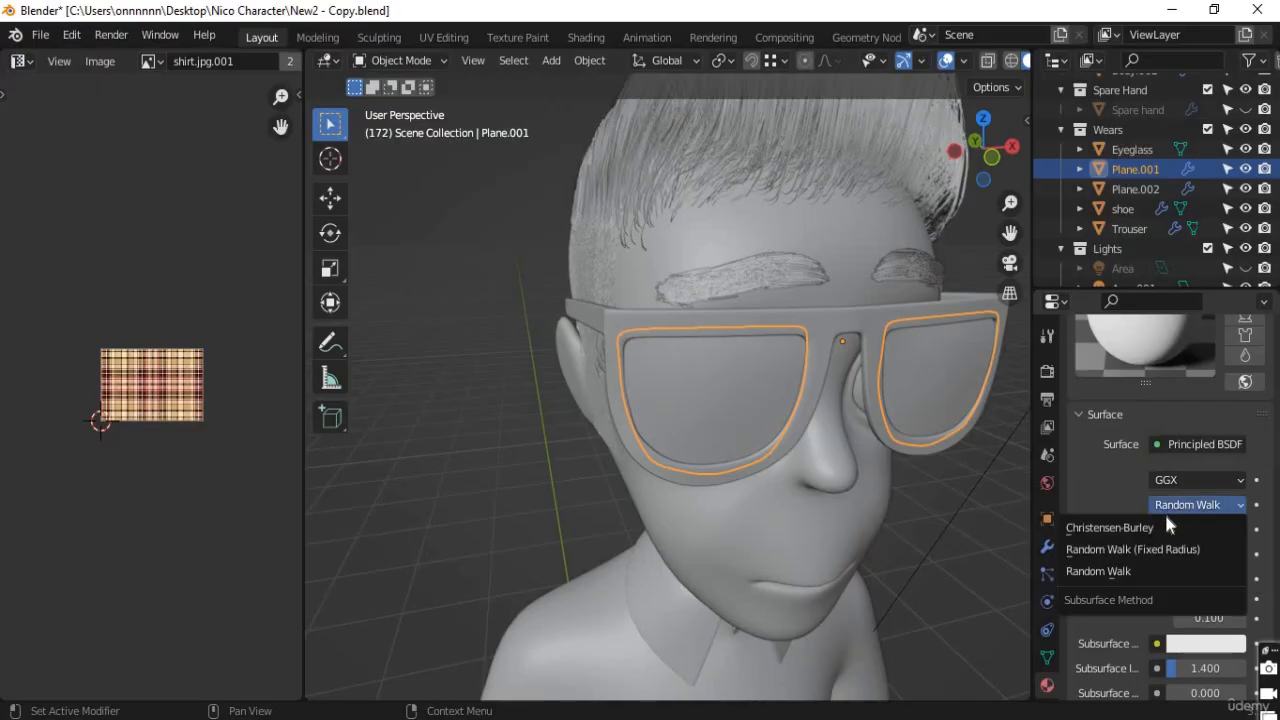
pyautogui.click(1144, 527)
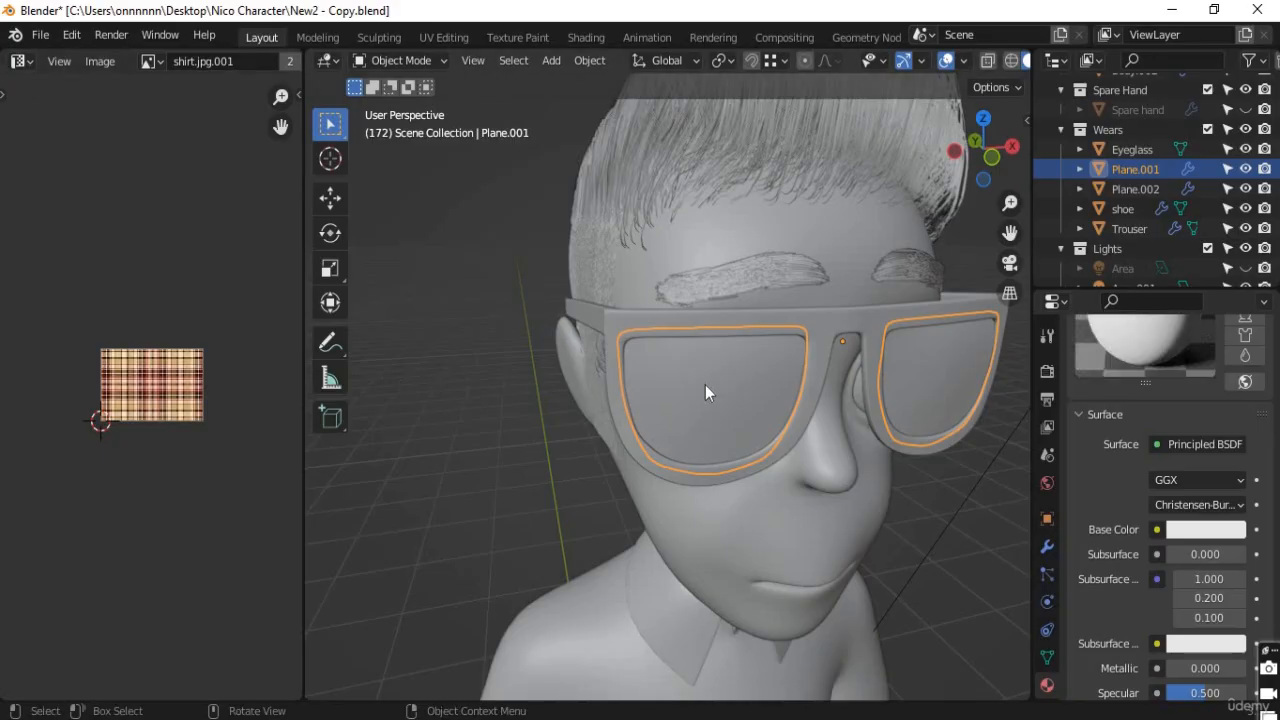
# View the lens material's Principled BSDF node in the Shader Editor without its sidebar, and collapse that area to enlarge the 3D viewport
pyautogui.click(30, 66)
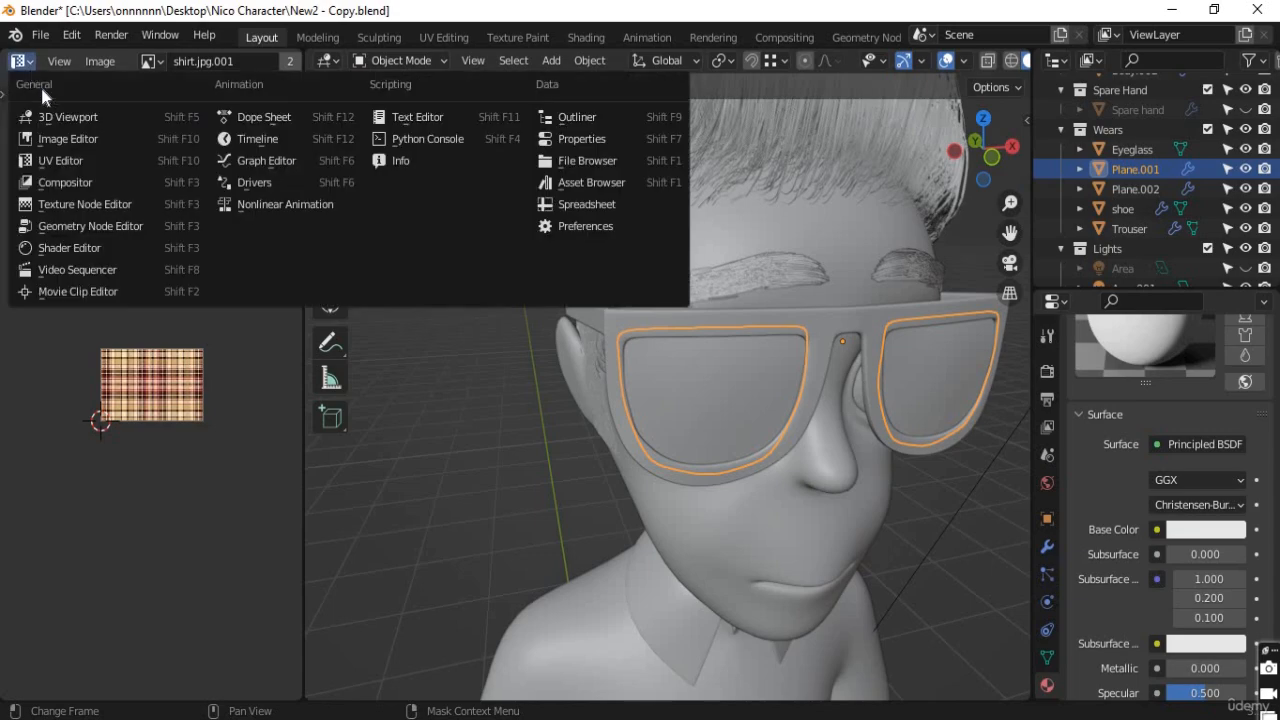
pyautogui.click(67, 249)
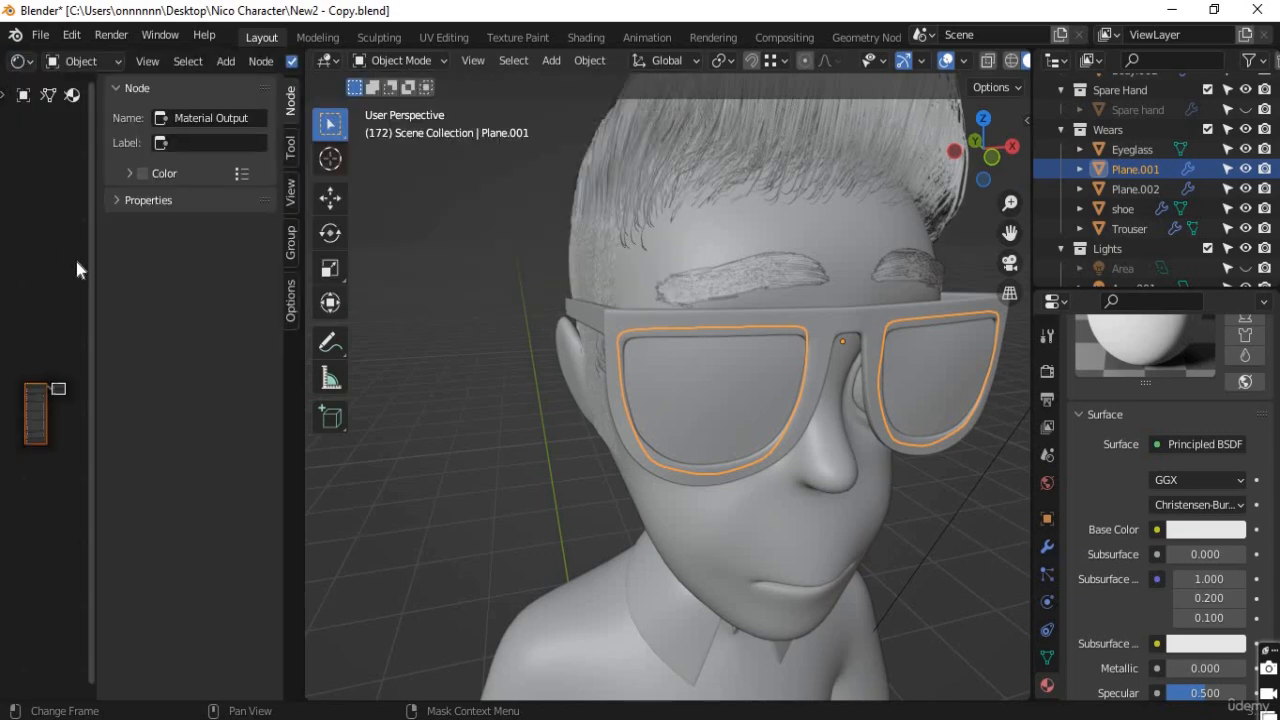
pyautogui.press('n')
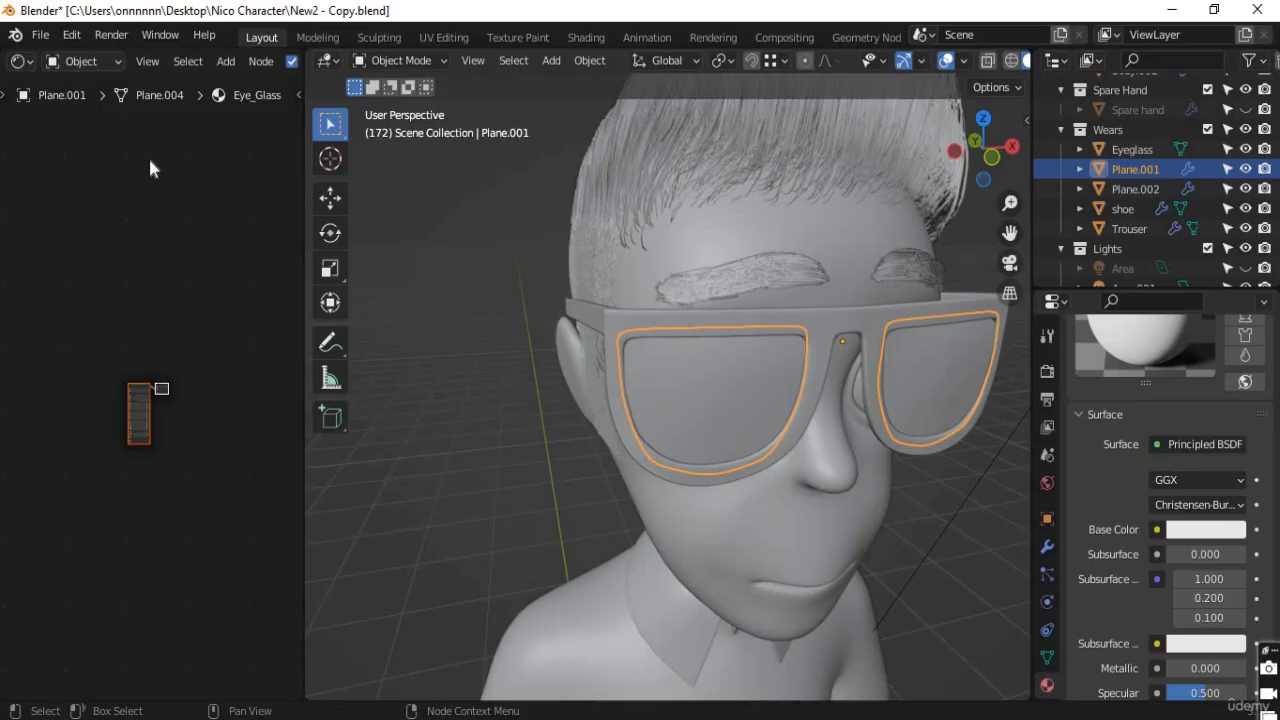
pyautogui.scroll(7, 153, 398)
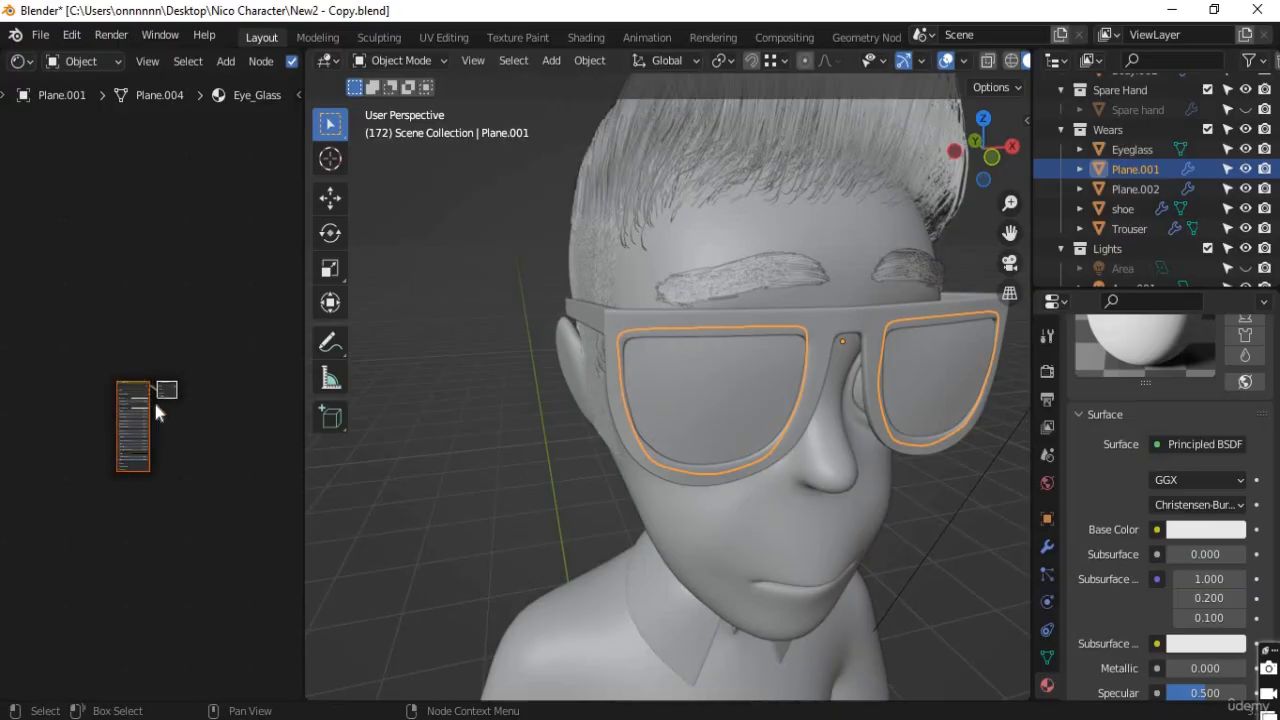
pyautogui.scroll(5, 157, 405)
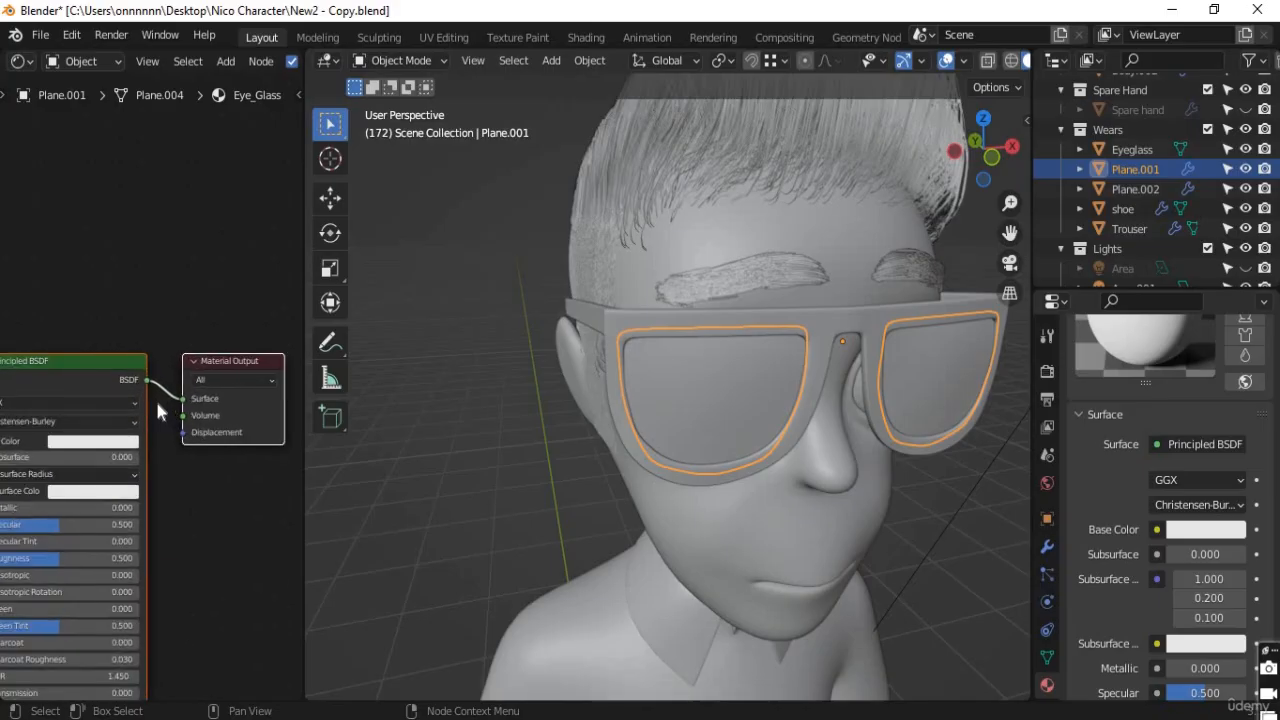
pyautogui.moveTo(173, 347); pyautogui.dragTo(314, 240, button='middle')
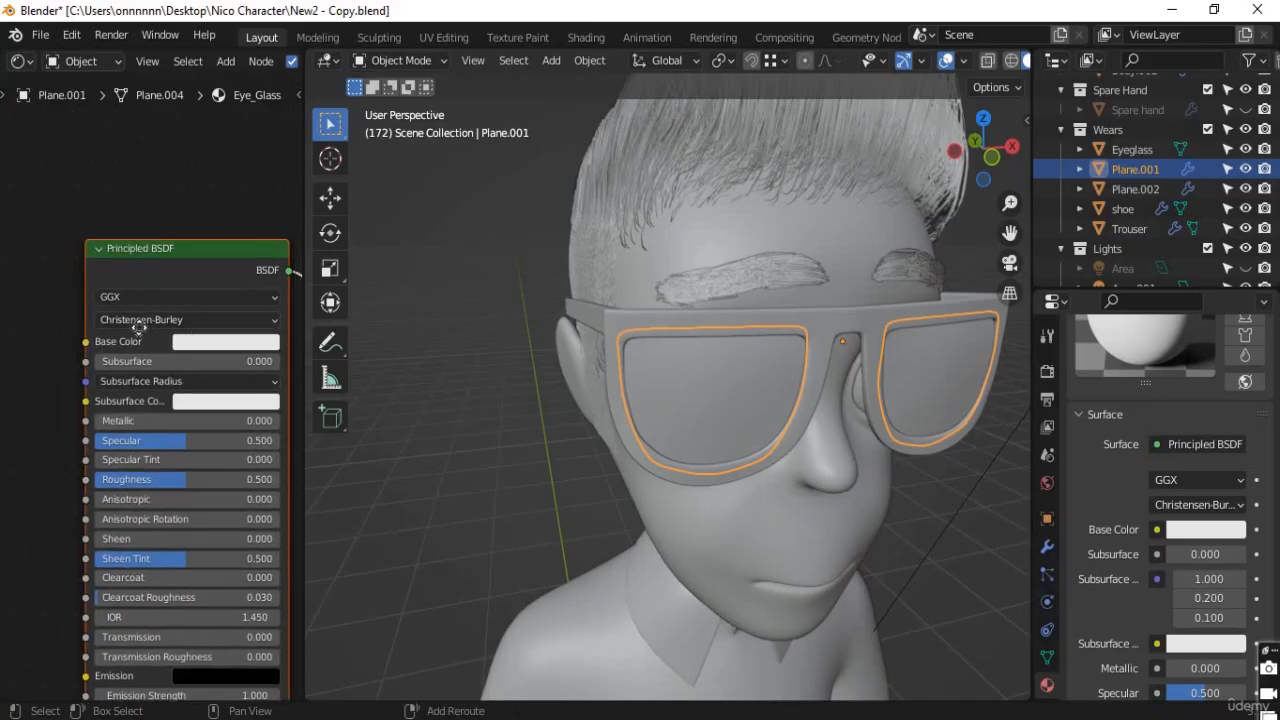
pyautogui.moveTo(154, 299); pyautogui.dragTo(104, 293, button='middle')
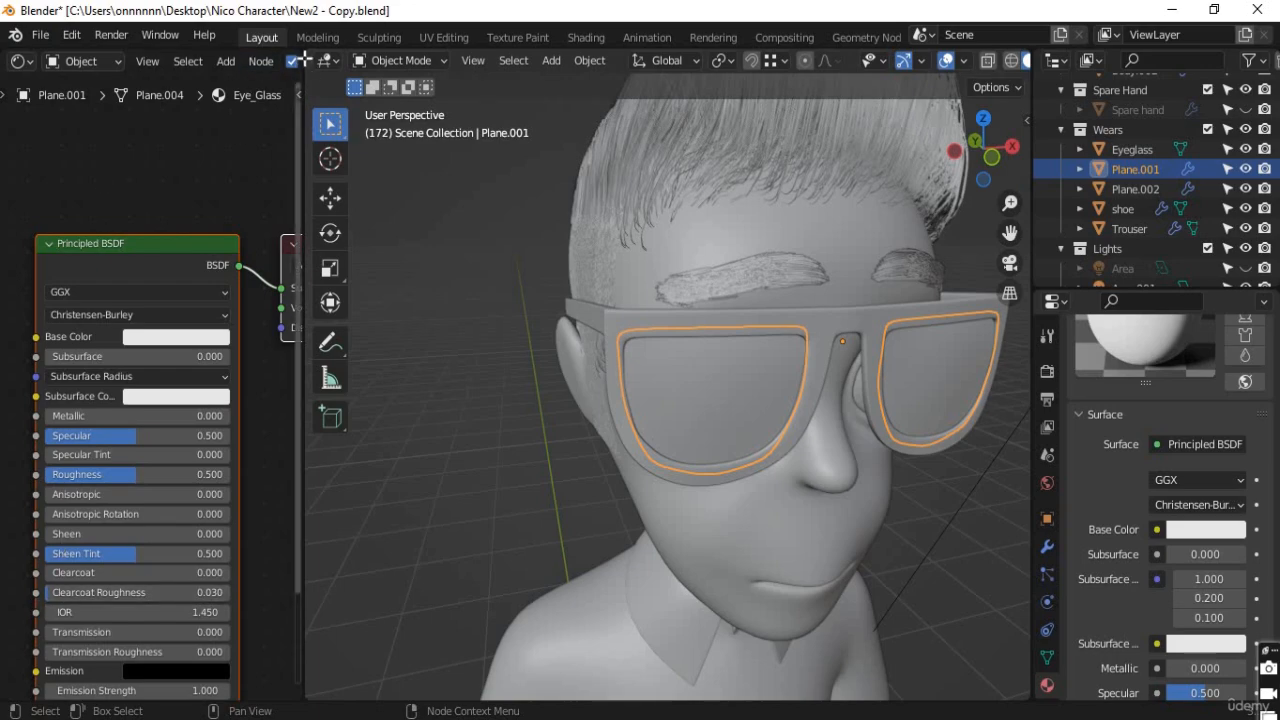
pyautogui.moveTo(304, 59); pyautogui.dragTo(250, 60)
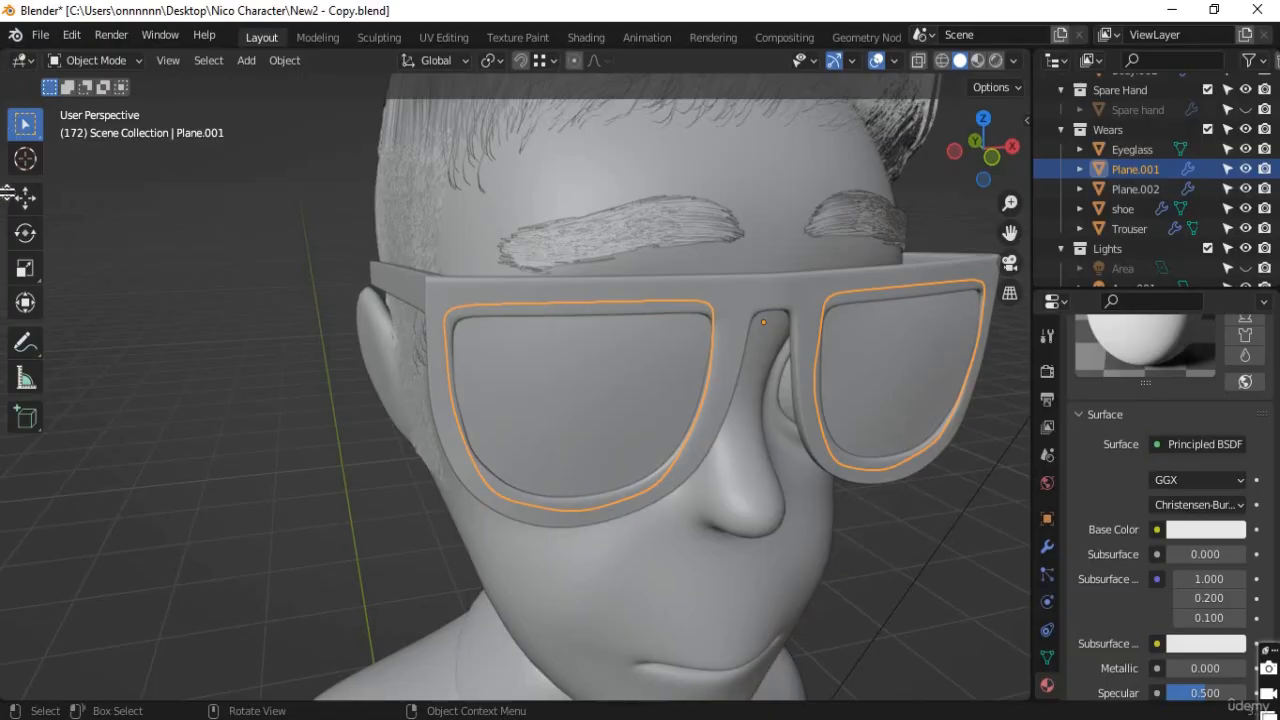
# Split the 3D viewport horizontally and show the Eye_Glass node tree in an upper Shader Editor without its sidebar
pyautogui.moveTo(14, 193); pyautogui.dragTo(16, 390)
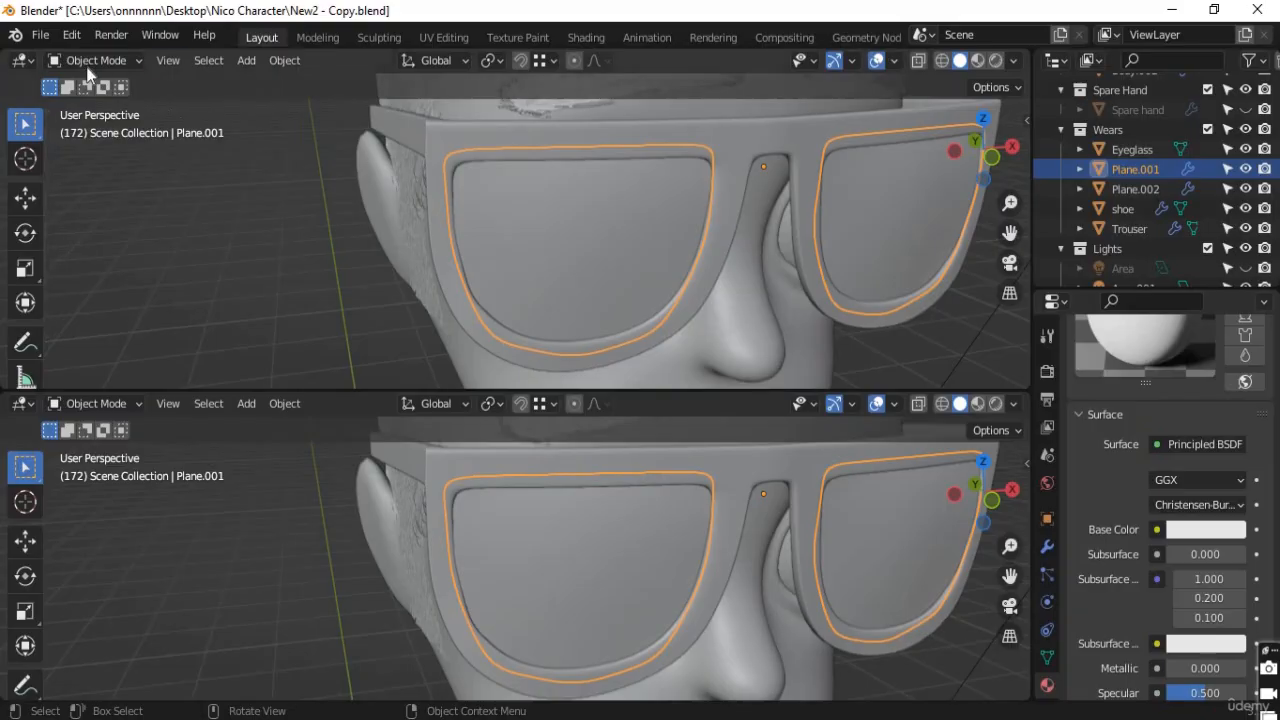
pyautogui.click(22, 60)
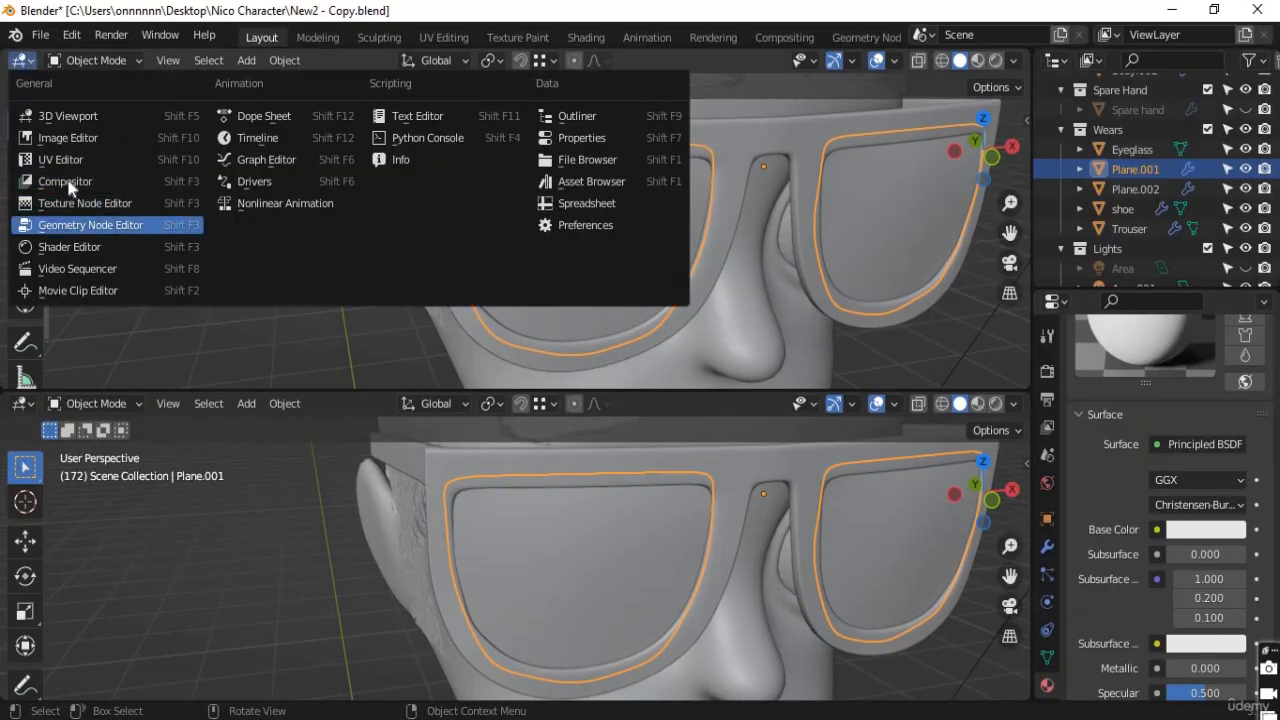
pyautogui.click(68, 247)
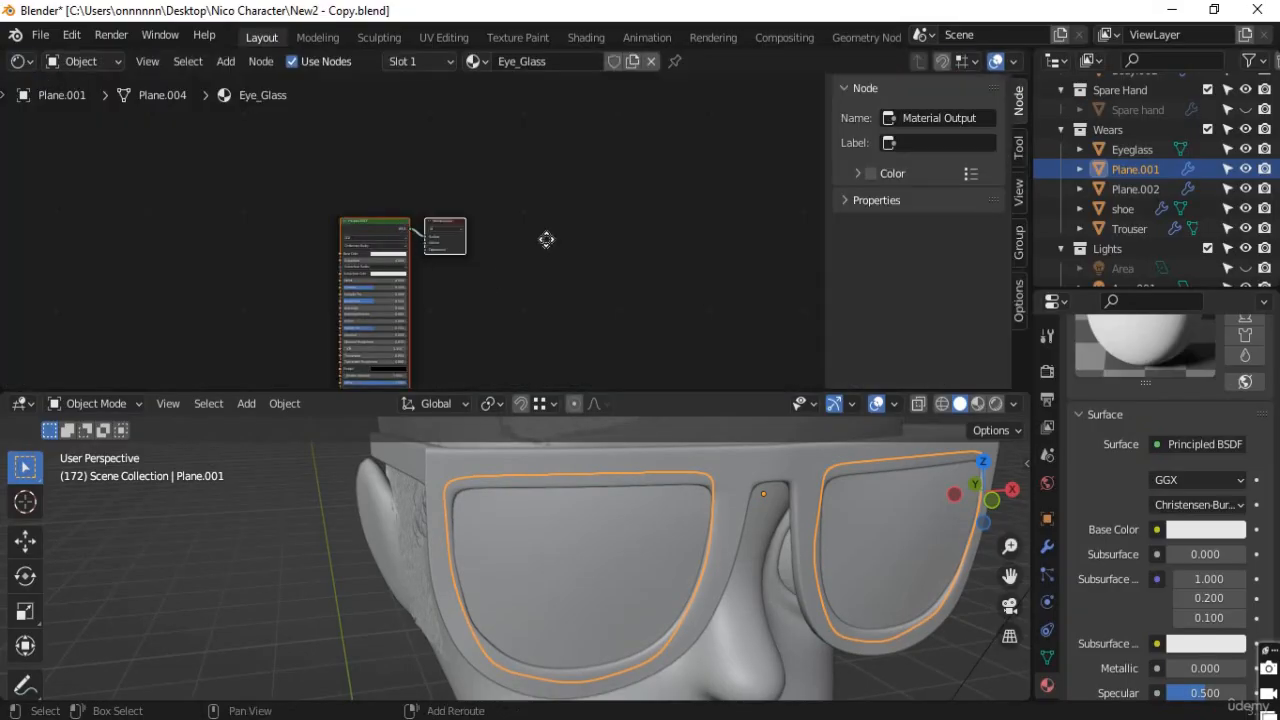
pyautogui.press('Home')
pyautogui.press('n')
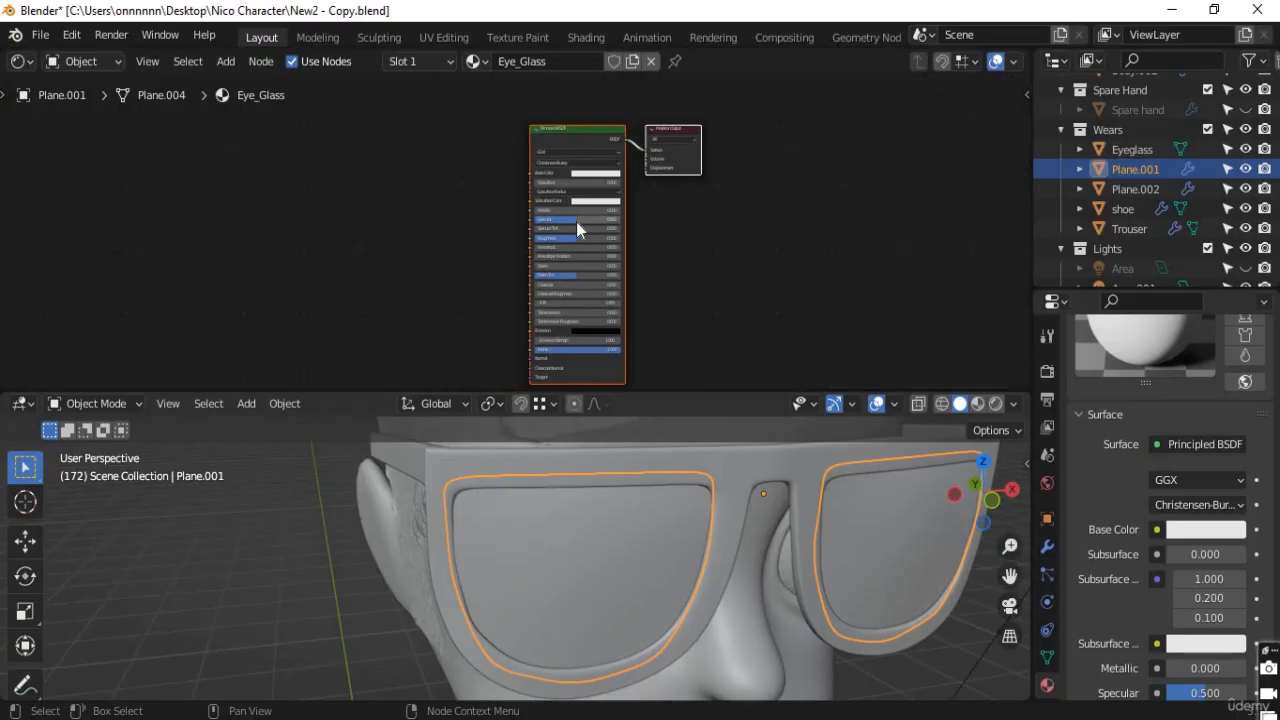
pyautogui.scroll(2, 576, 221)
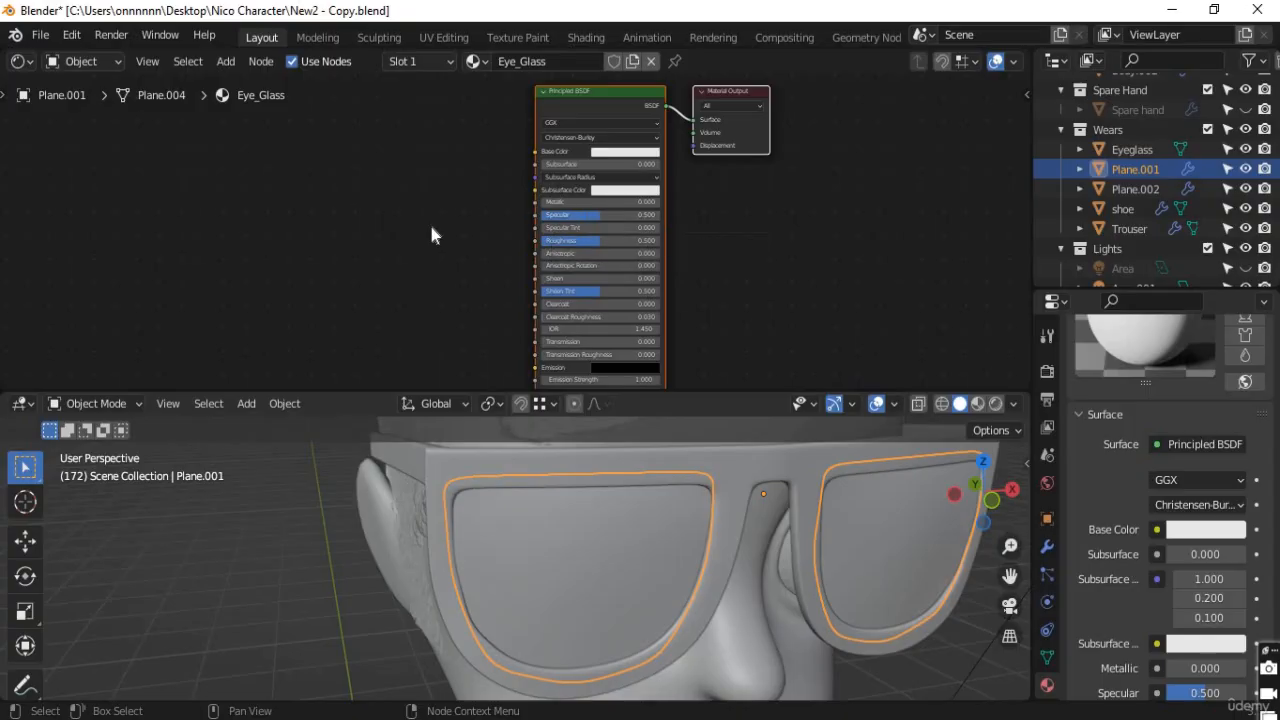
# Add a Light Path node to the Eye_Glass material, in the empty space before the Principled BSDF
pyautogui.click(407, 248)
pyautogui.hotkey('shift', 'a')
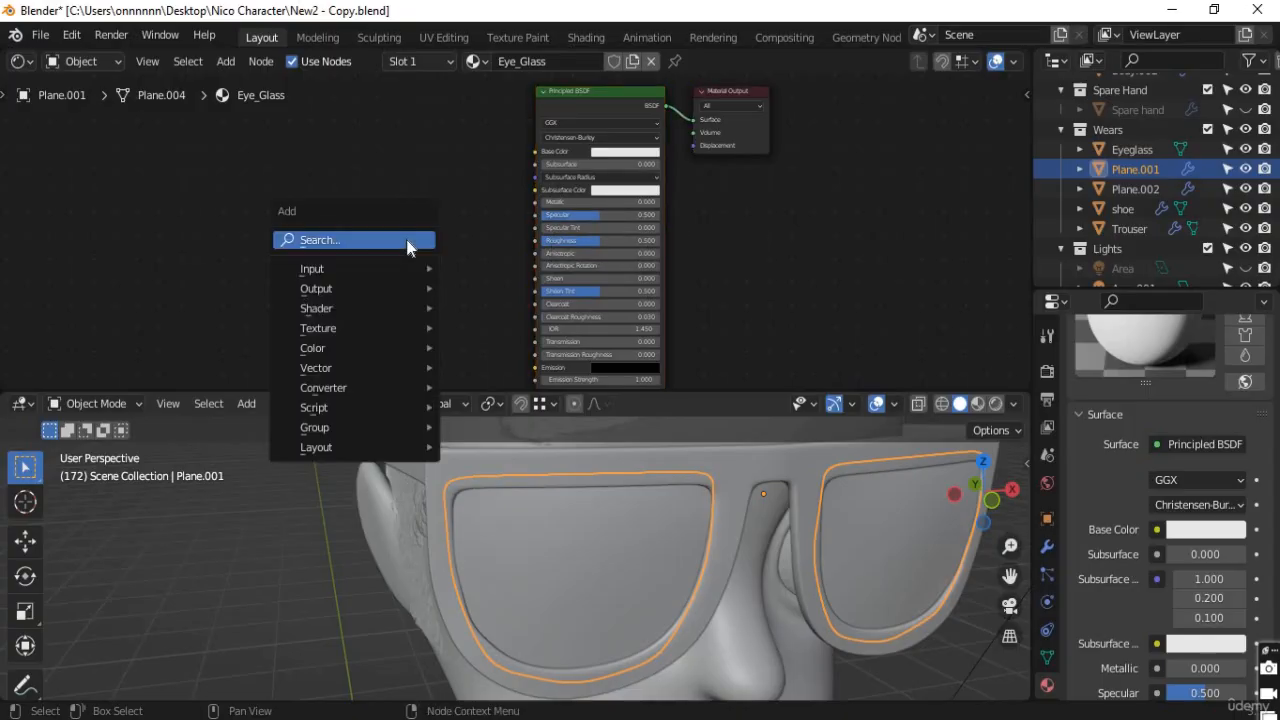
pyautogui.click(407, 244)
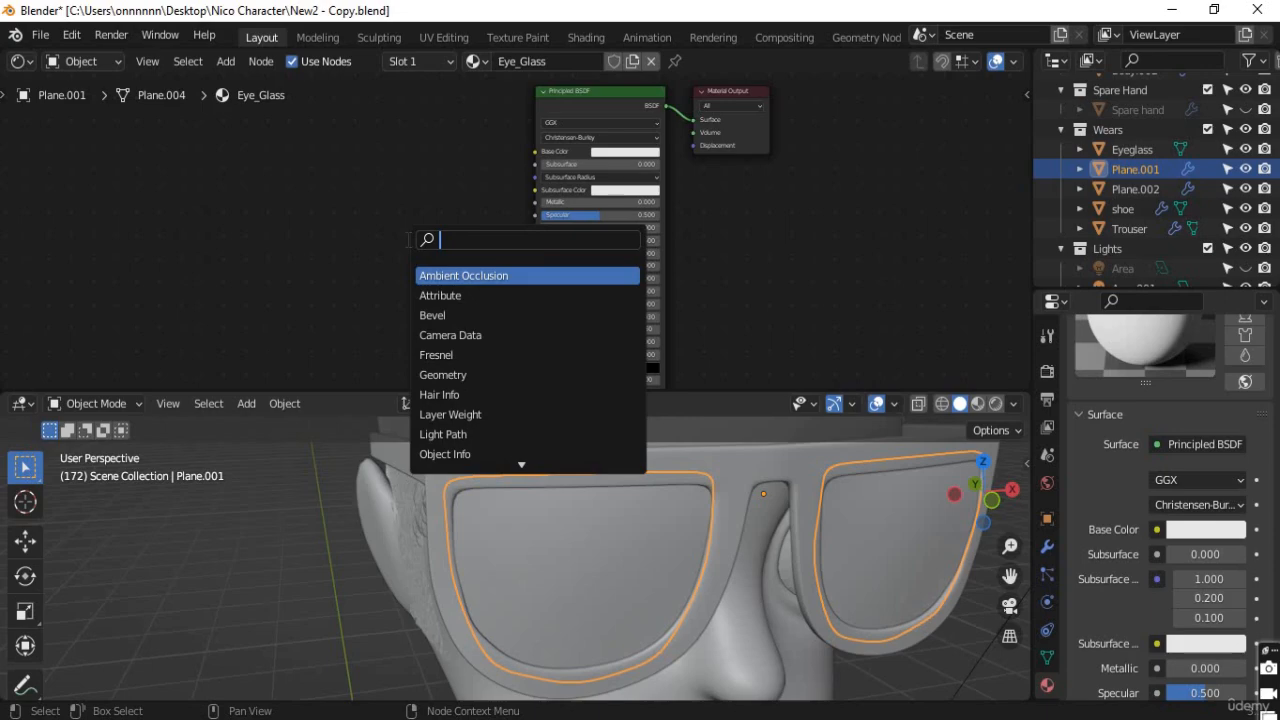
pyautogui.write('light')
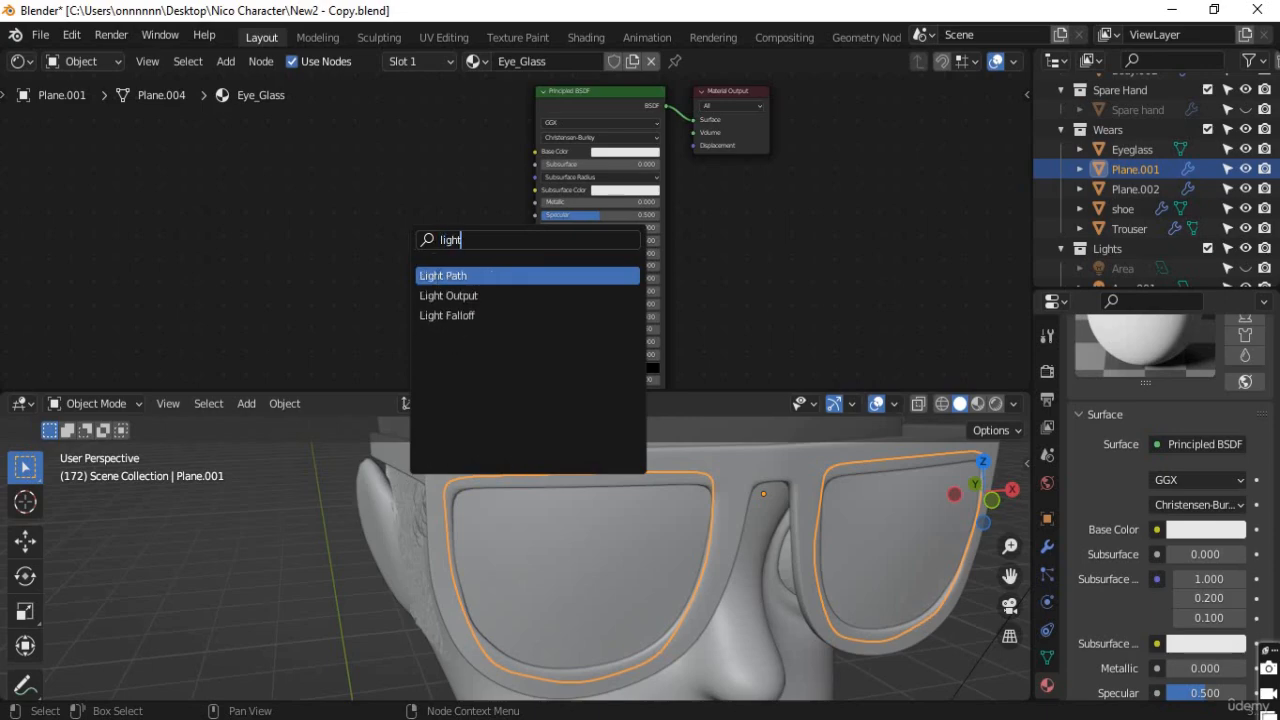
pyautogui.press('Return')
pyautogui.click(391, 203)
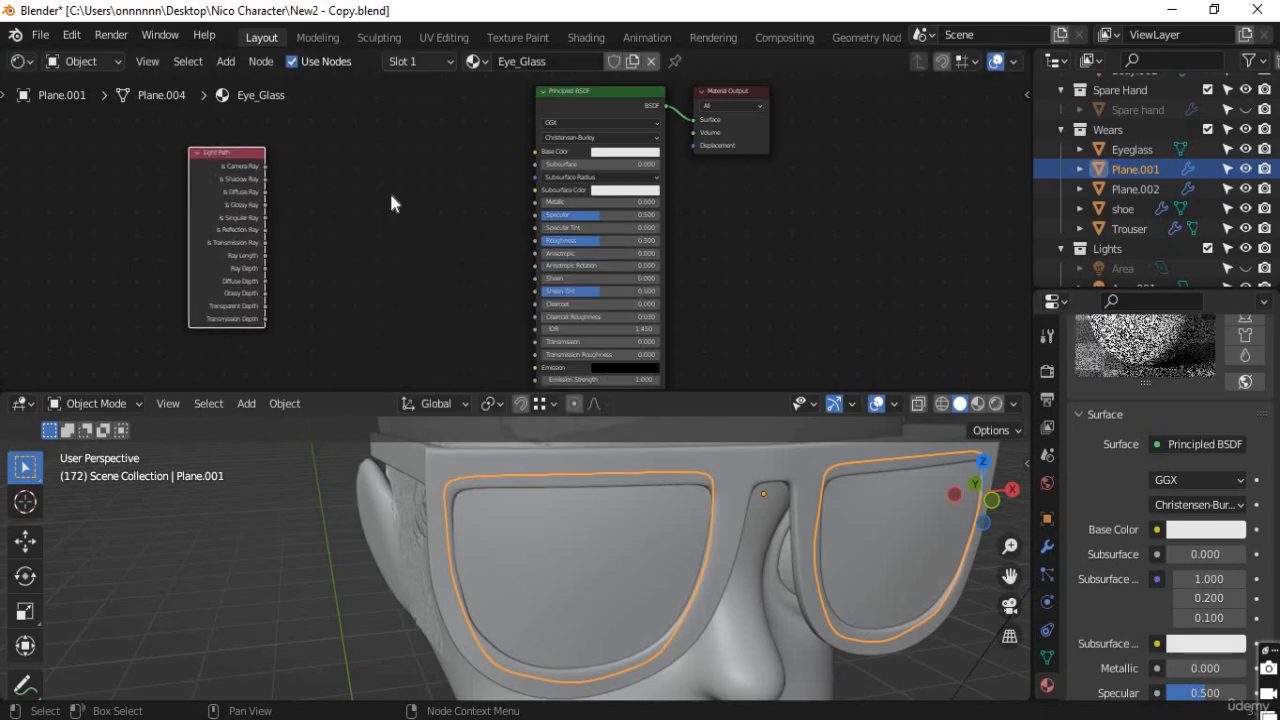
# Add a Math node set to Add between the Light Path and Principled BSDF nodes
pyautogui.click(399, 208)
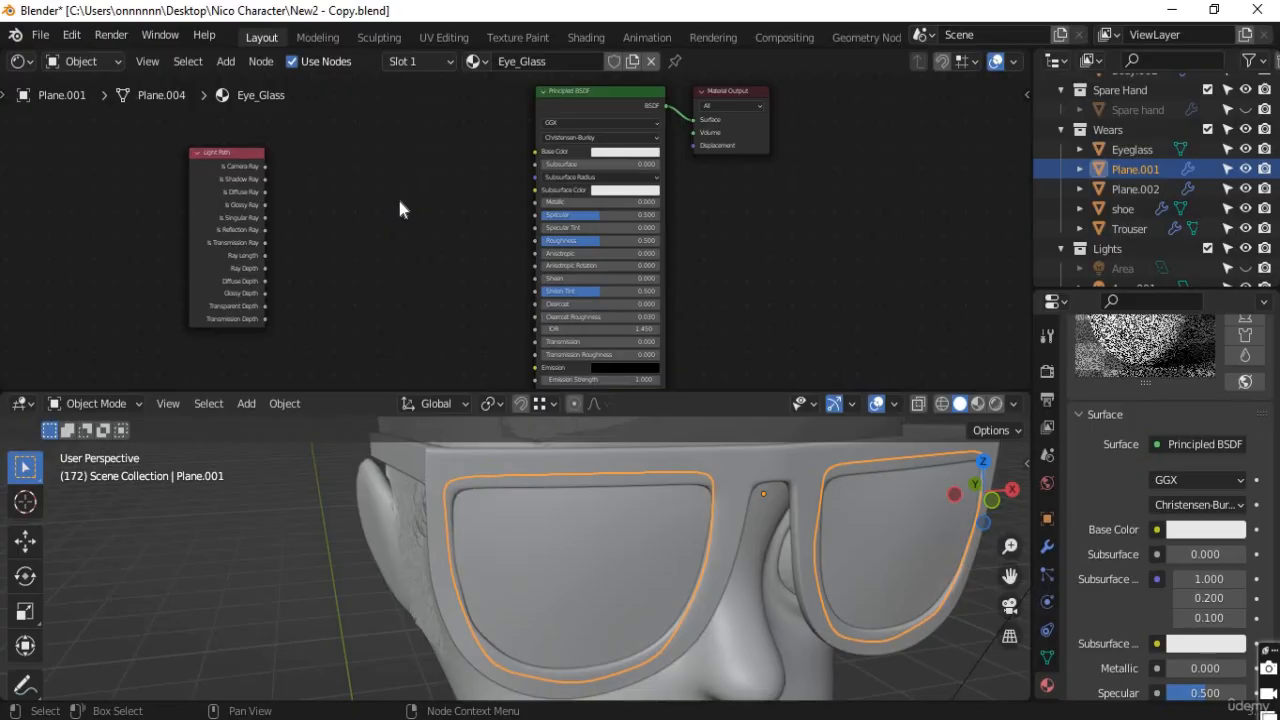
pyautogui.hotkey('shift', 'a')
pyautogui.click(399, 201)
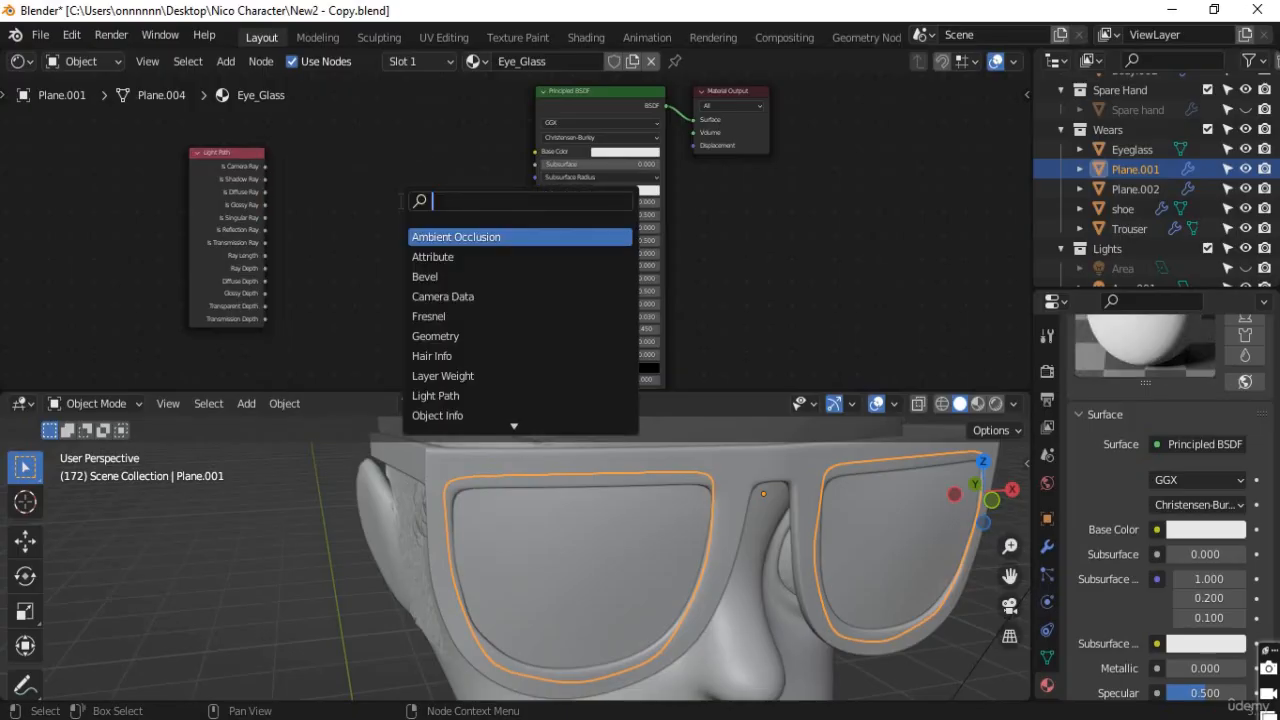
pyautogui.write('math')
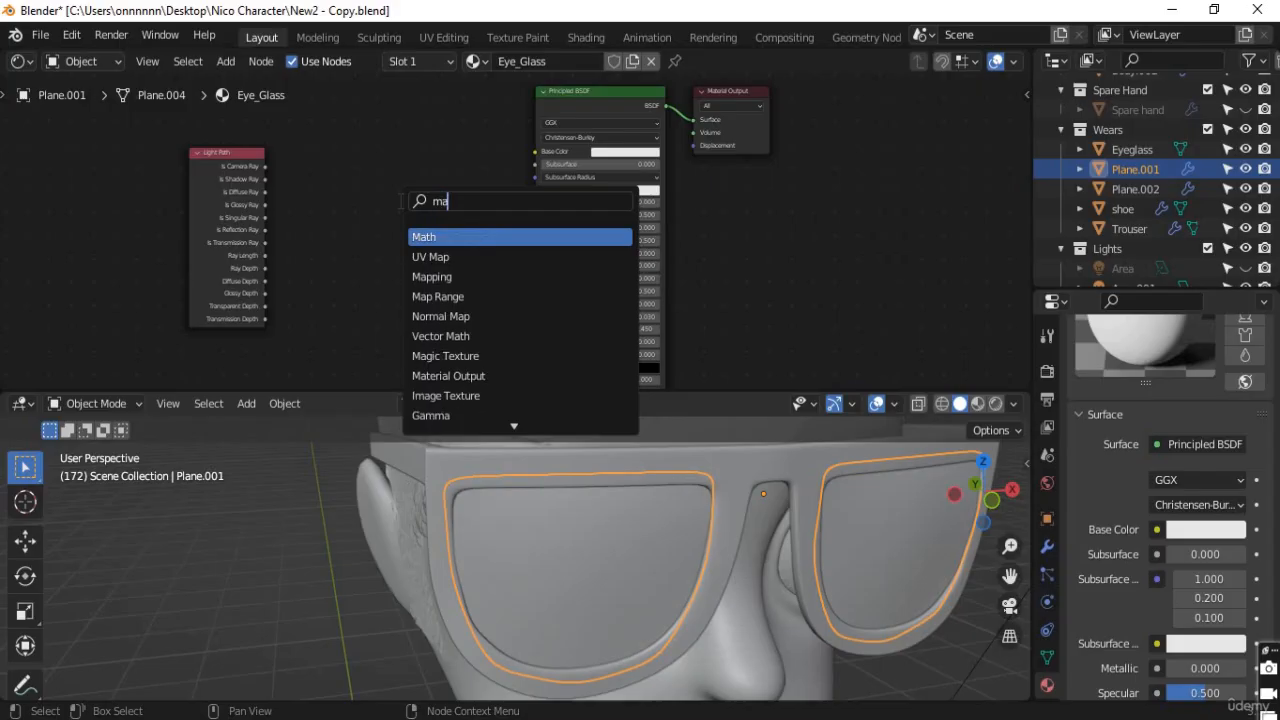
pyautogui.click(428, 237)
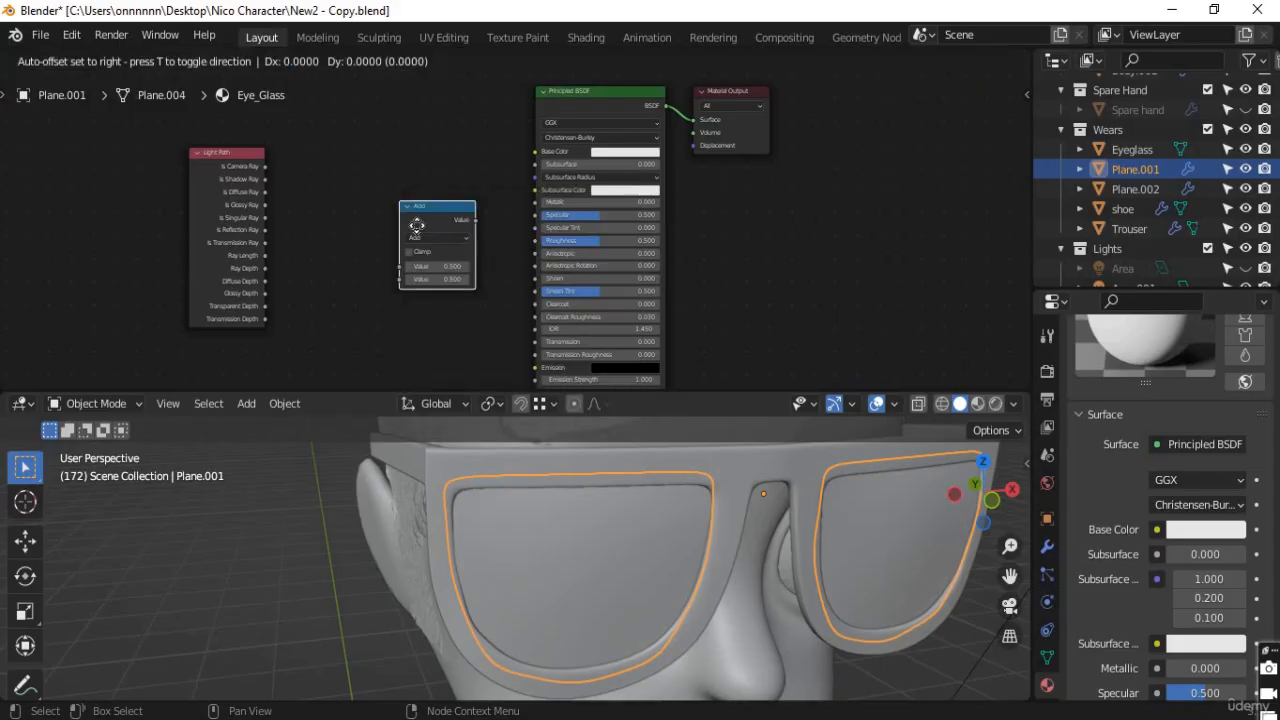
pyautogui.click(382, 189)
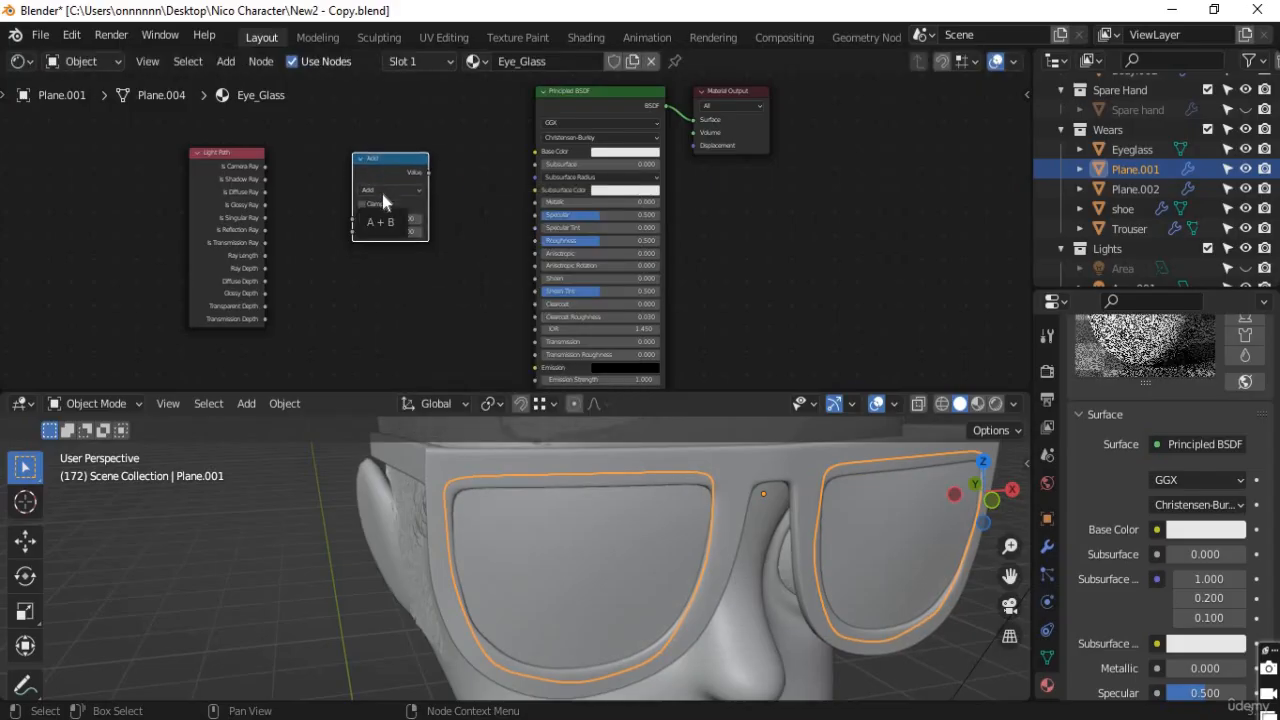
# Add a Glass BSDF node below the Math node
pyautogui.scroll(-1, 405, 295)
pyautogui.scroll(1, 394, 290)
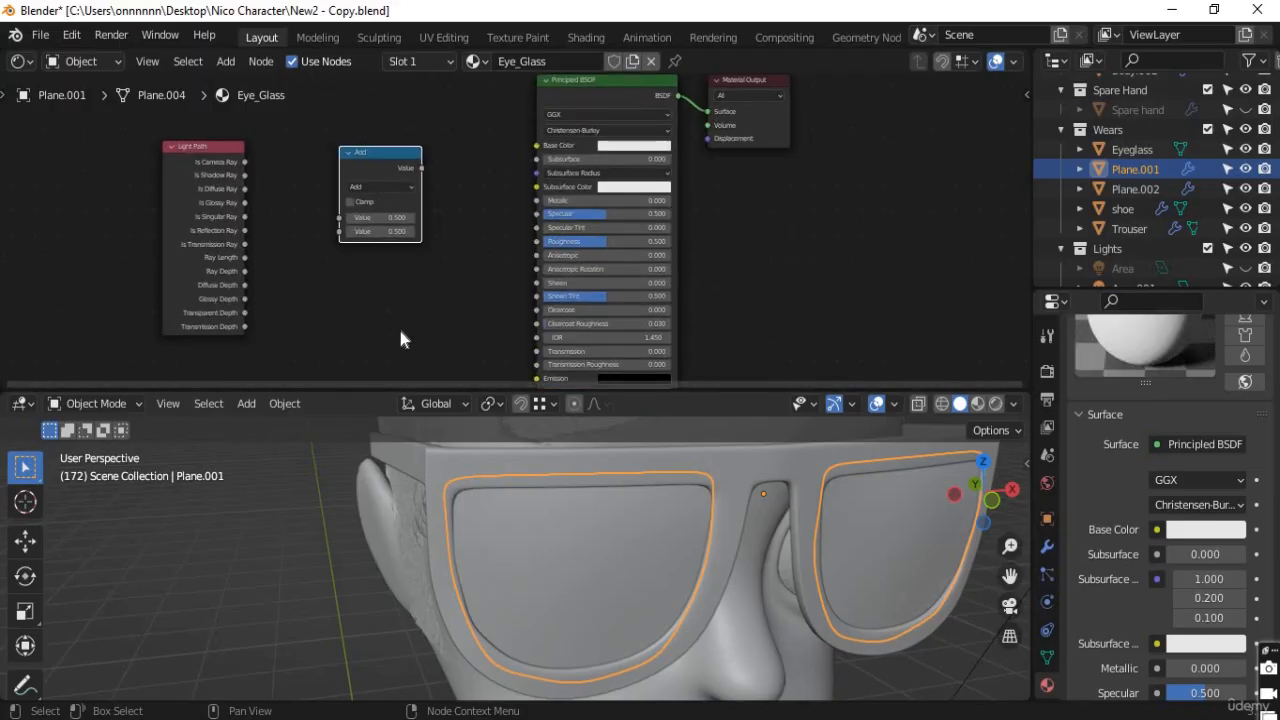
pyautogui.hotkey('shift', 'a')
pyautogui.click(400, 331)
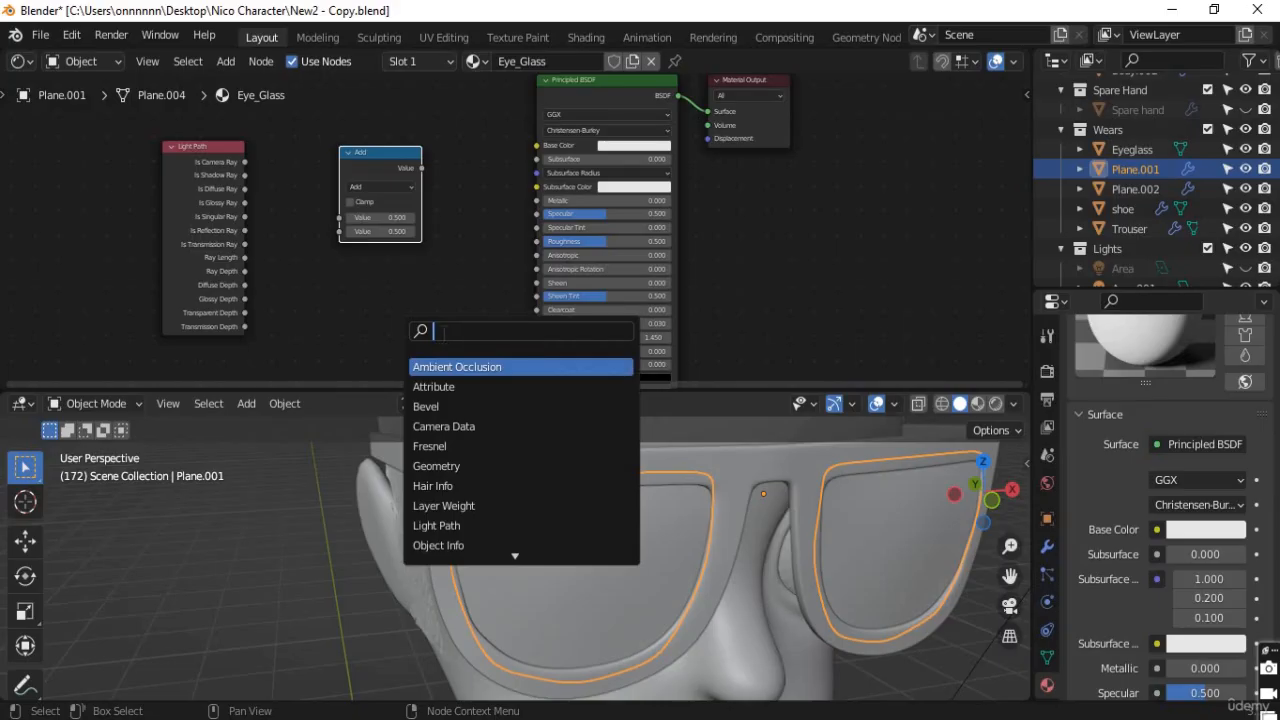
pyautogui.write('glass')
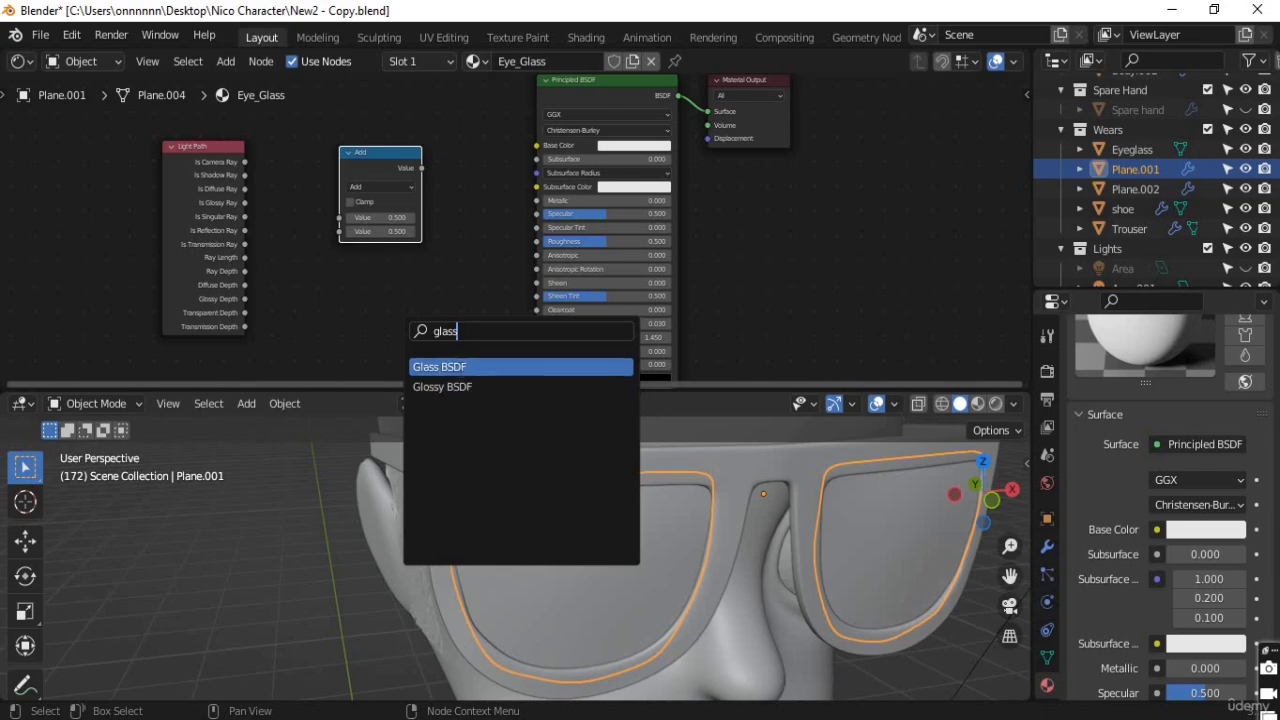
pyautogui.click(464, 367)
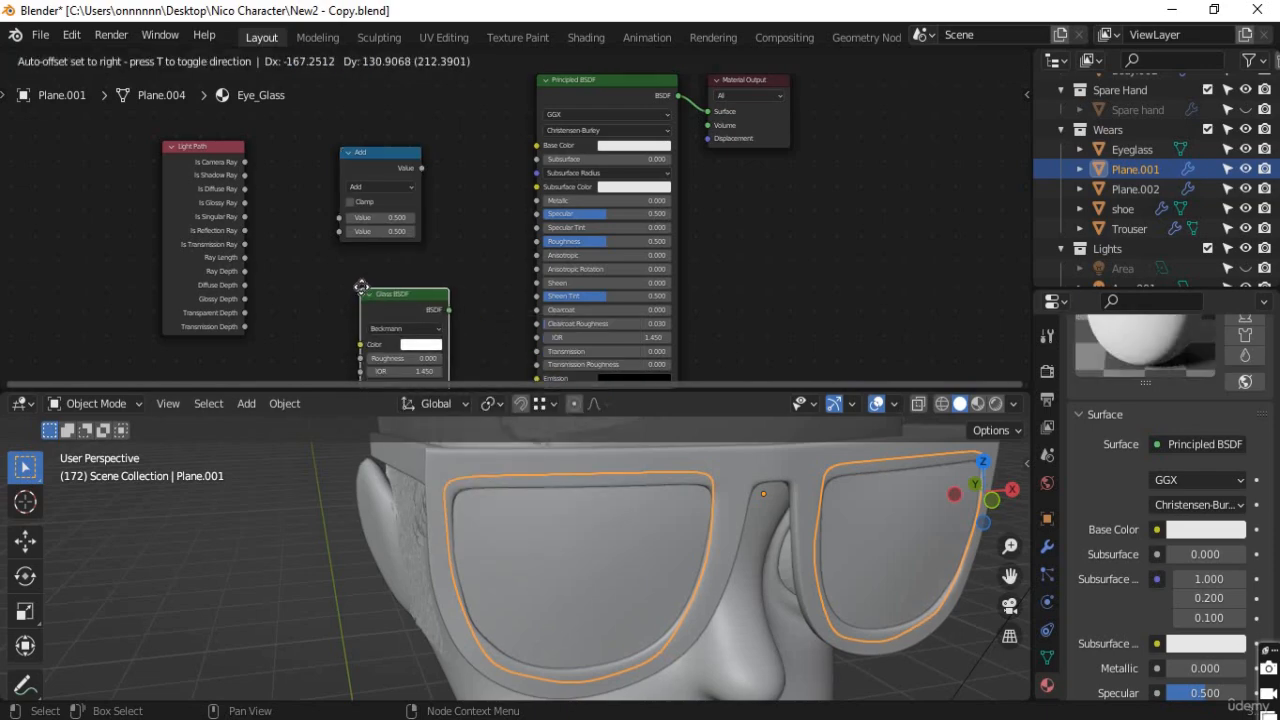
pyautogui.click(365, 280)
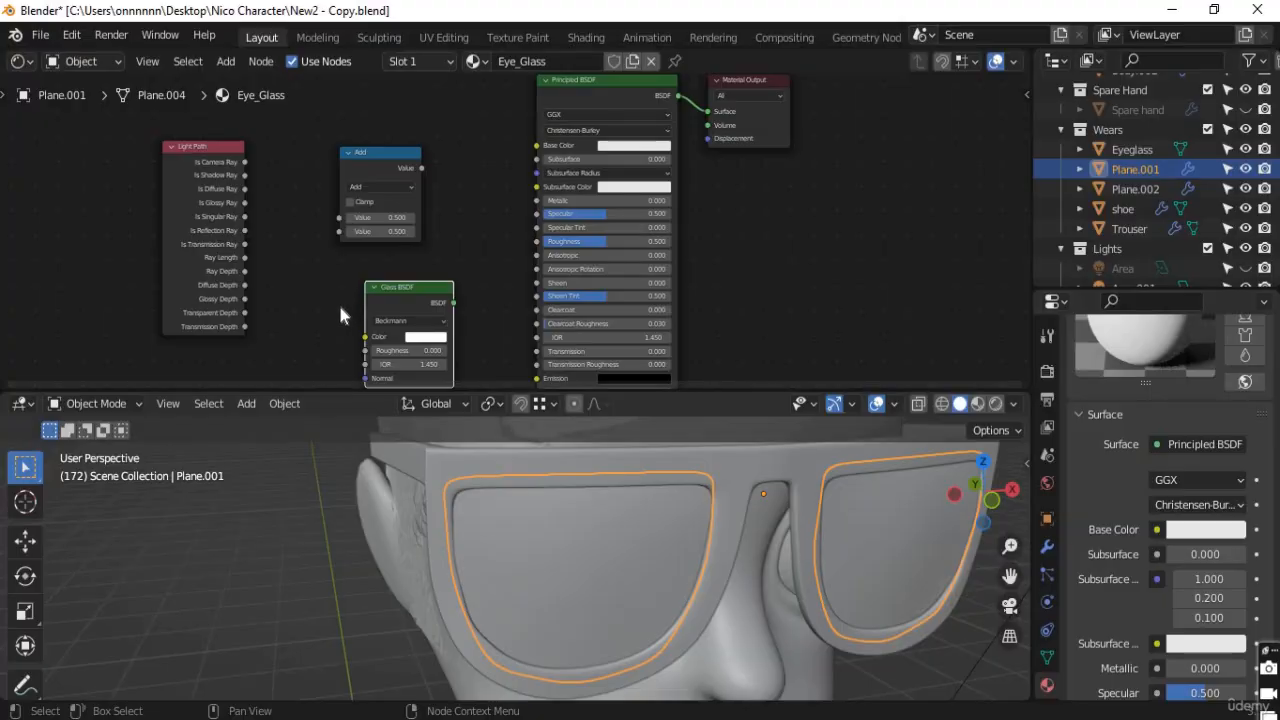
# Add a Mix Shader node between the Light Path and Glass BSDF nodes
pyautogui.click(334, 311)
pyautogui.hotkey('shift', 'a')
pyautogui.press('Up')
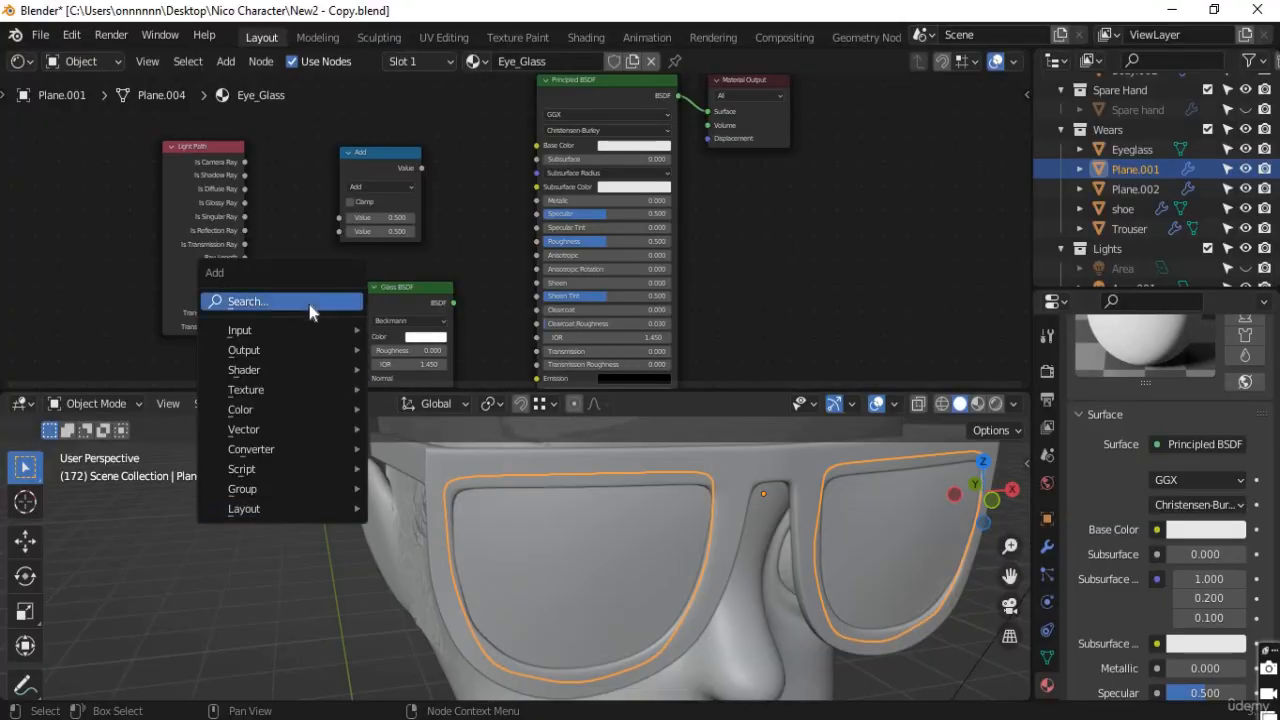
pyautogui.click(310, 302)
pyautogui.write('mix')
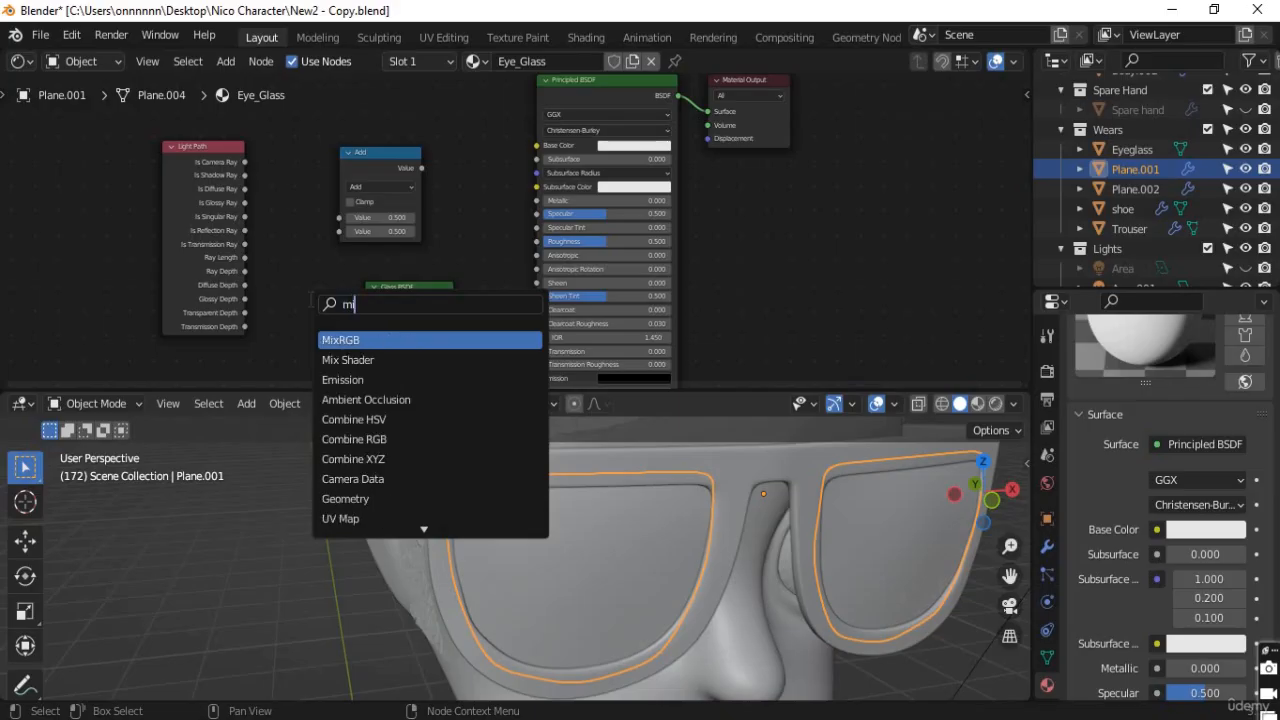
pyautogui.click(348, 360)
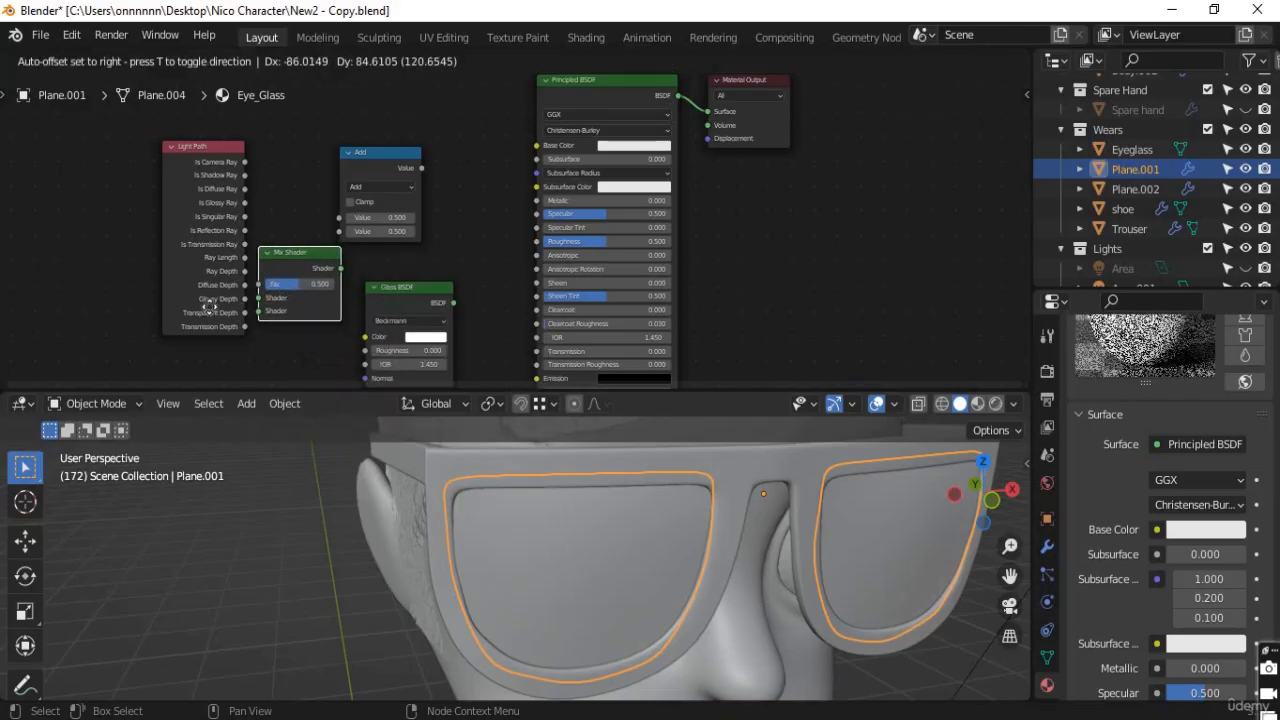
pyautogui.click(306, 323)
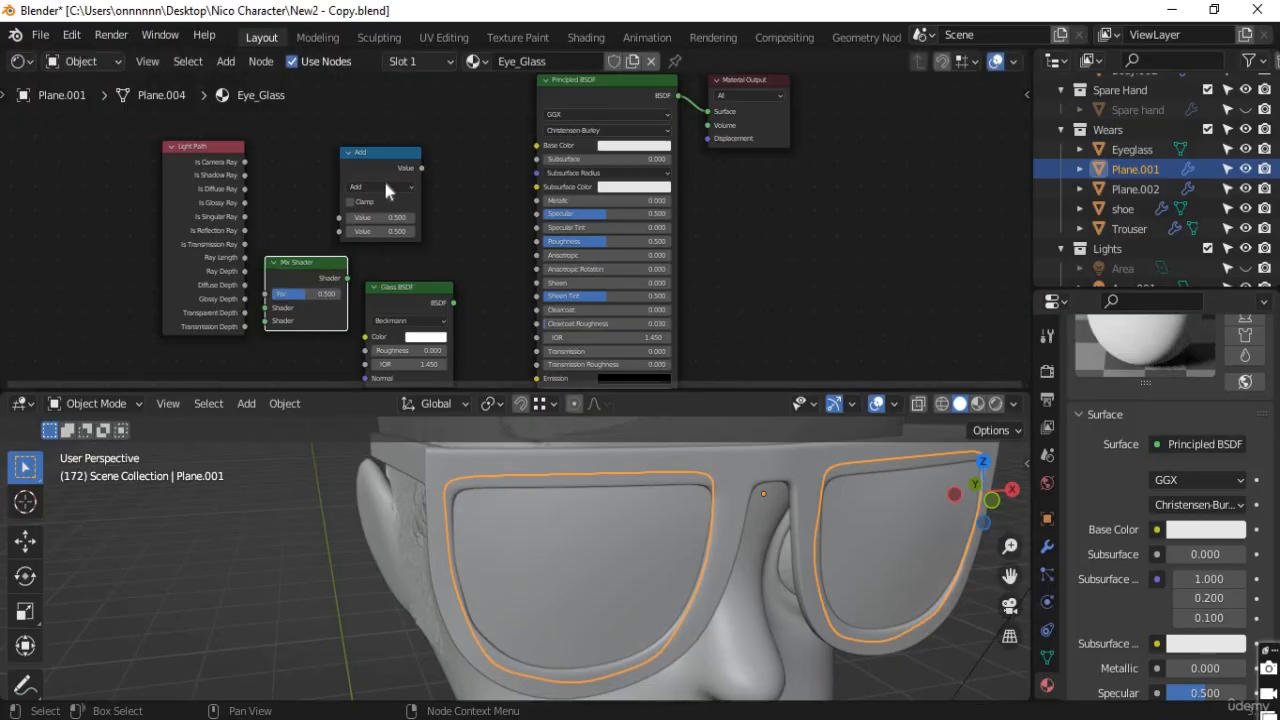
# Spread out the Light Path, Mix Shader, Math and Glass BSDF nodes so none overlap, with Glass BSDF below Mix Shader
pyautogui.moveTo(390, 158); pyautogui.dragTo(447, 135)
pyautogui.moveTo(309, 264); pyautogui.dragTo(321, 208)
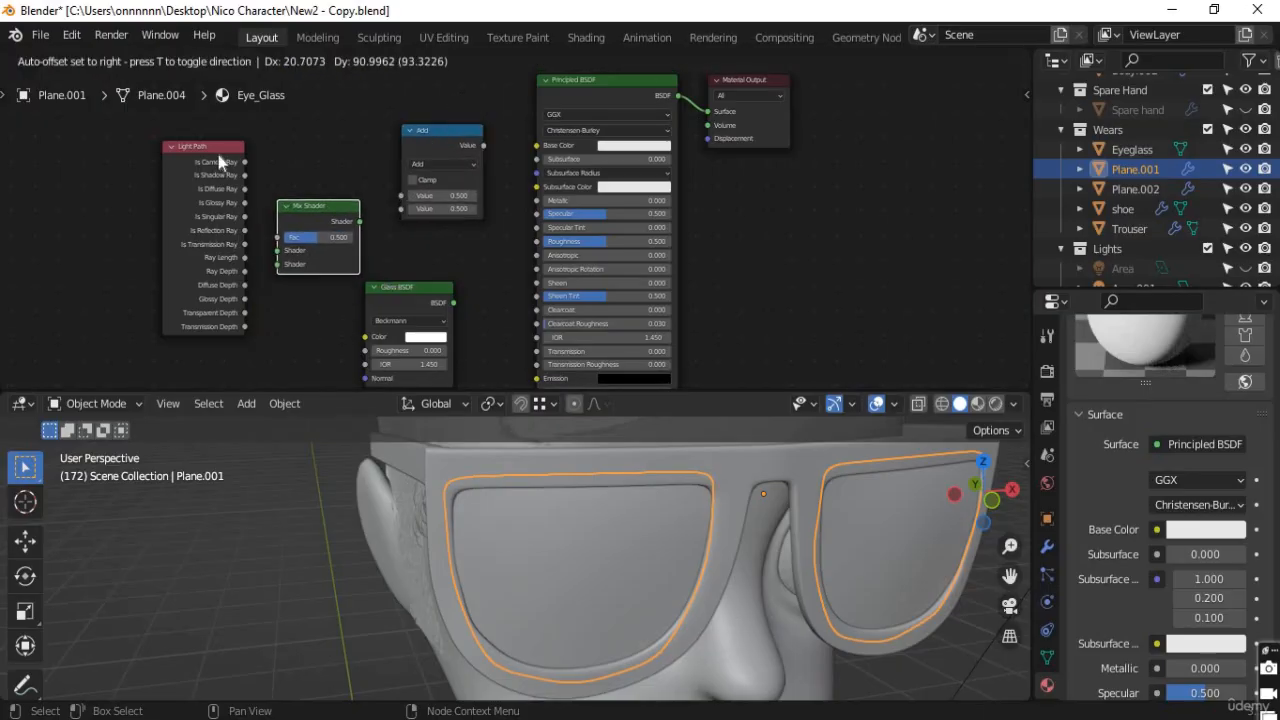
pyautogui.moveTo(196, 147); pyautogui.dragTo(56, 134)
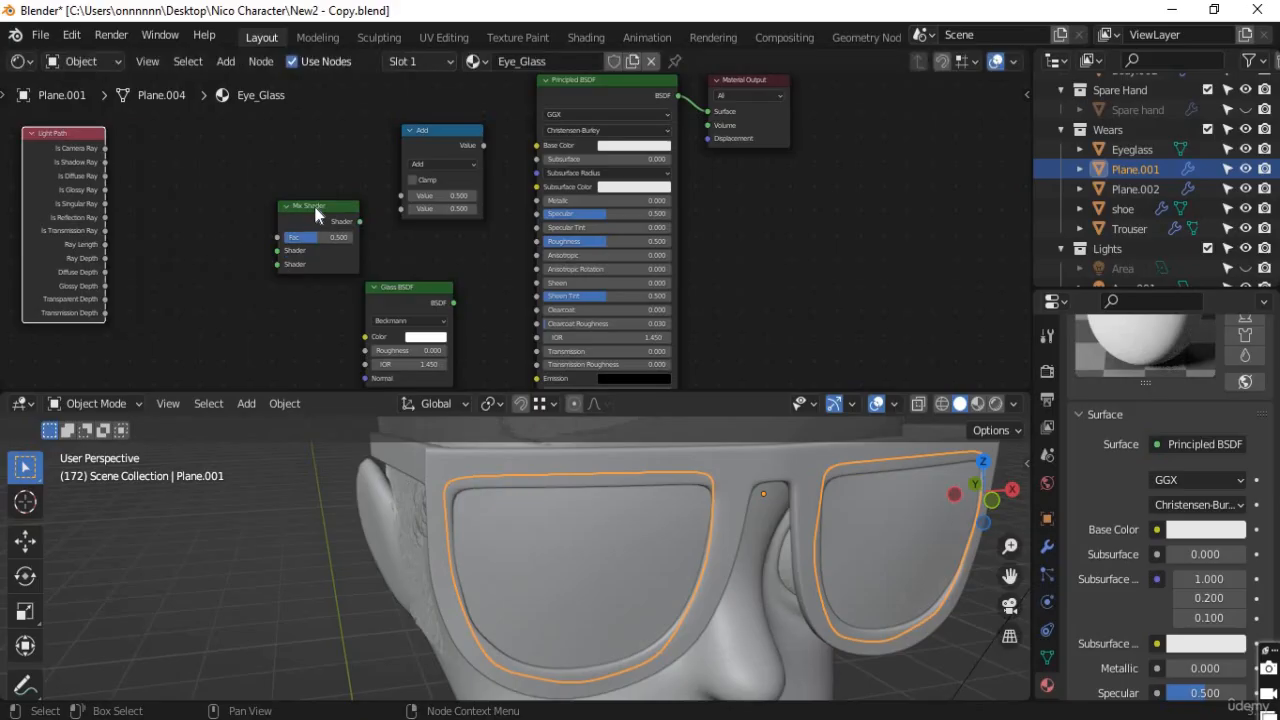
pyautogui.moveTo(300, 207); pyautogui.dragTo(223, 194)
pyautogui.click(405, 295)
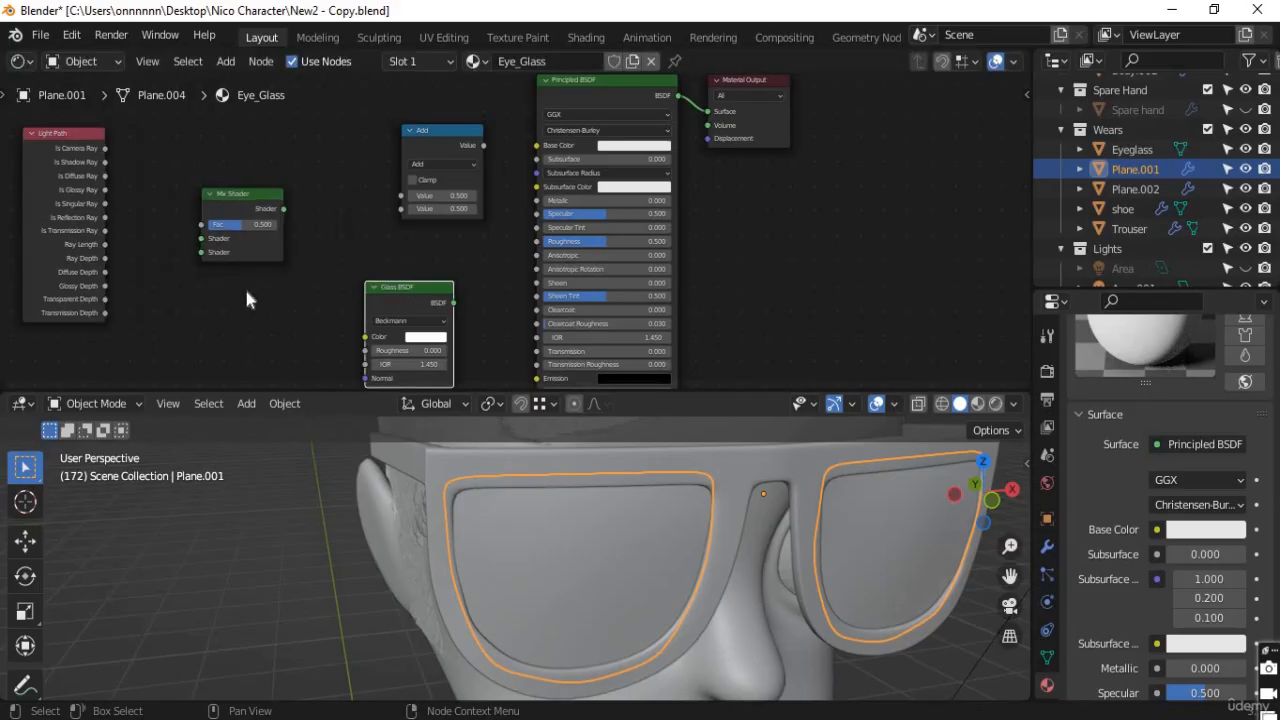
pyautogui.moveTo(231, 291); pyautogui.dragTo(233, 292)
pyautogui.click(249, 194)
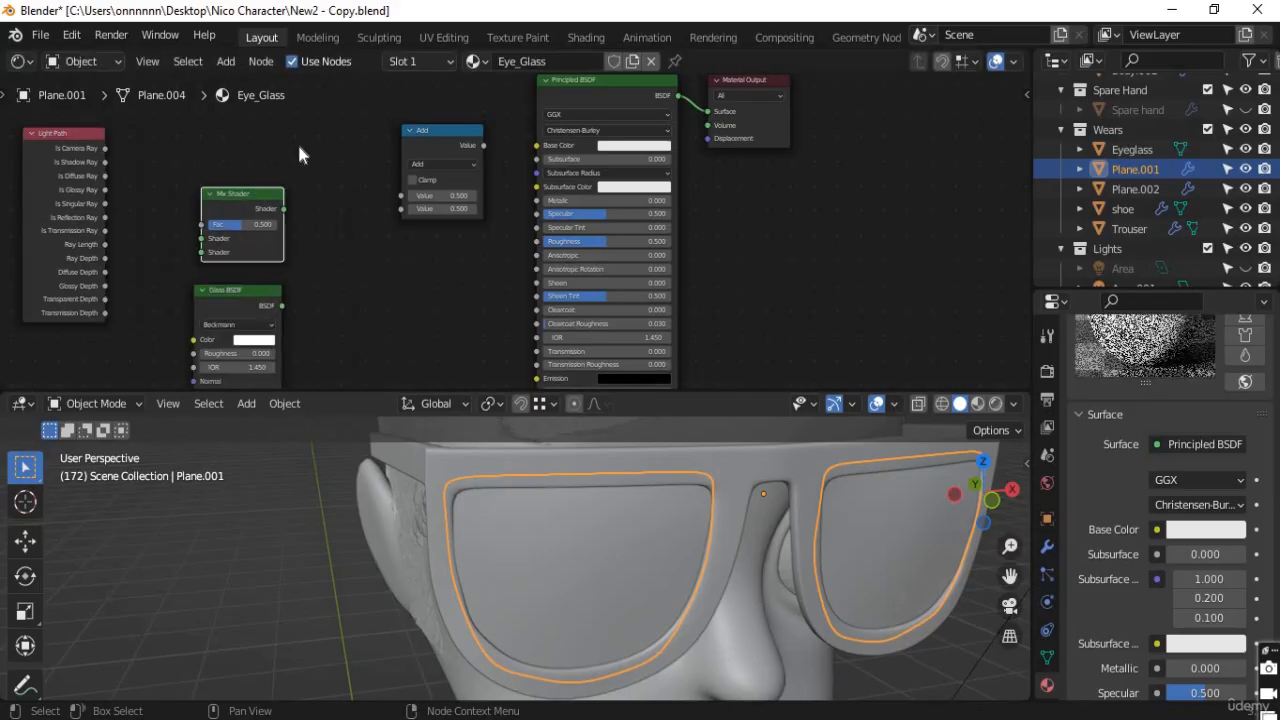
pyautogui.moveTo(247, 191); pyautogui.dragTo(276, 153)
pyautogui.moveTo(229, 287); pyautogui.dragTo(234, 254)
# Add a Transparent BSDF node beside the Glass BSDF node
pyautogui.click(379, 343)
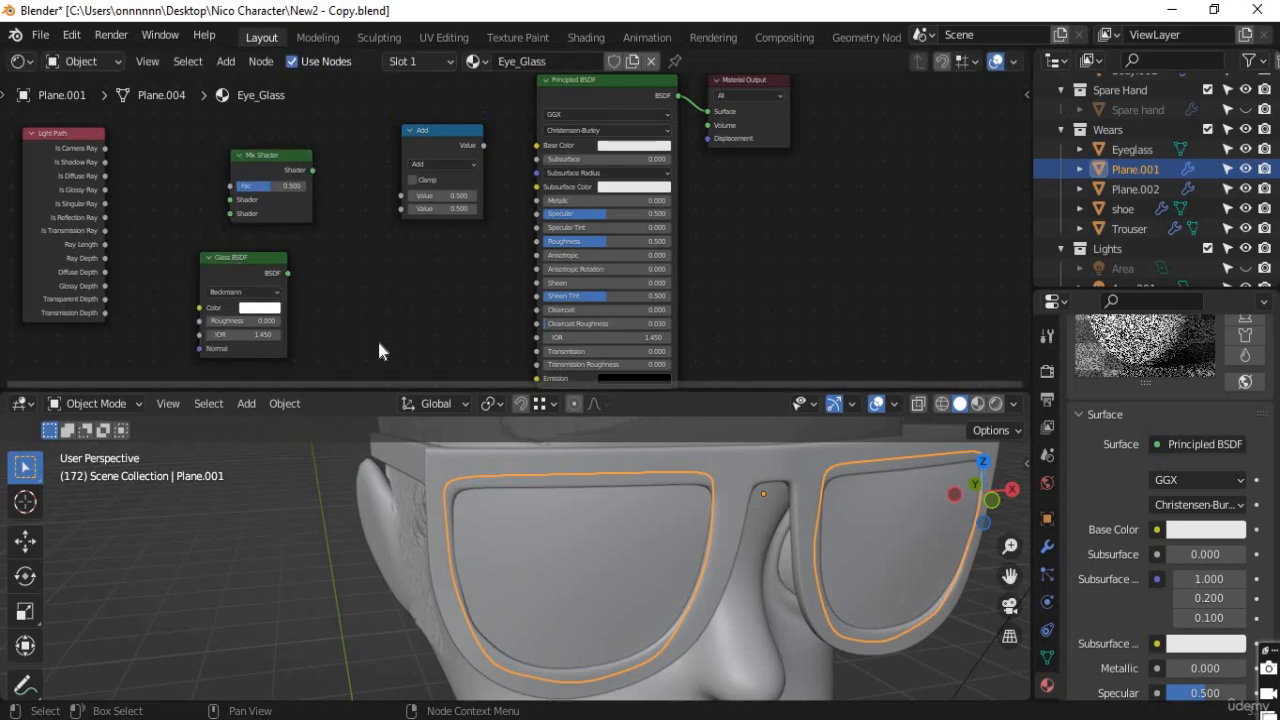
pyautogui.hotkey('shift', 'a')
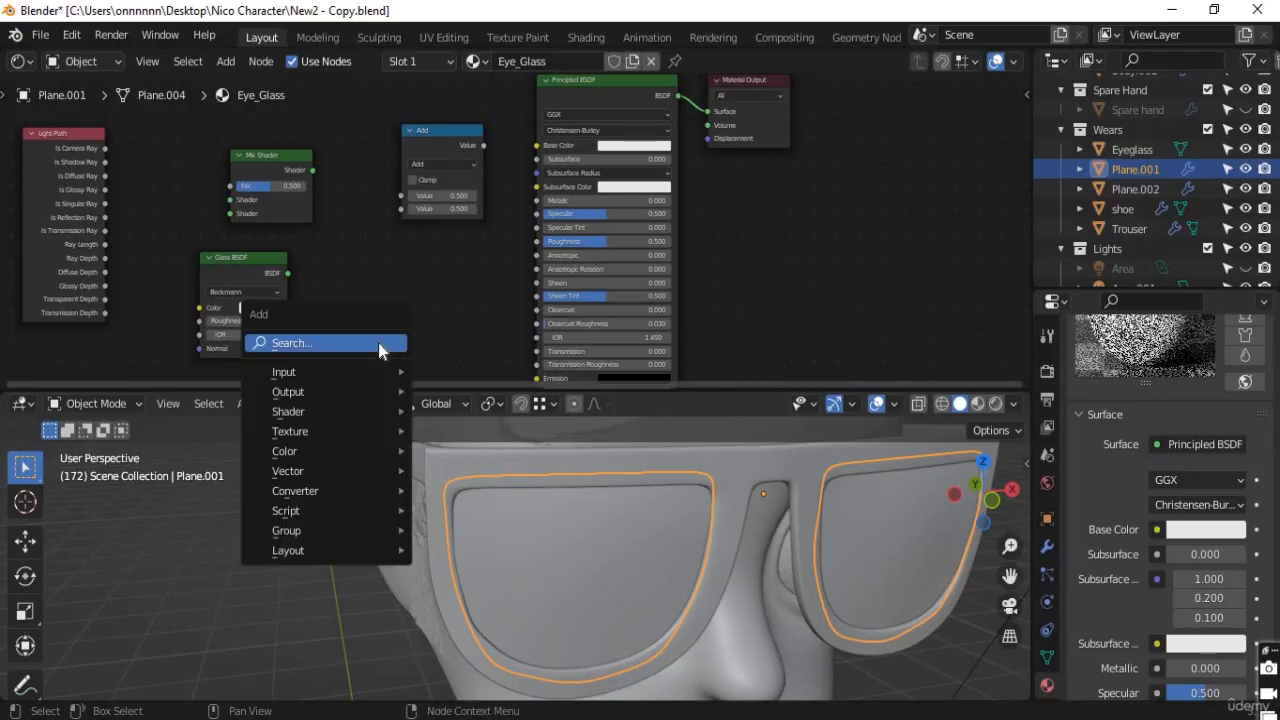
pyautogui.click(378, 342)
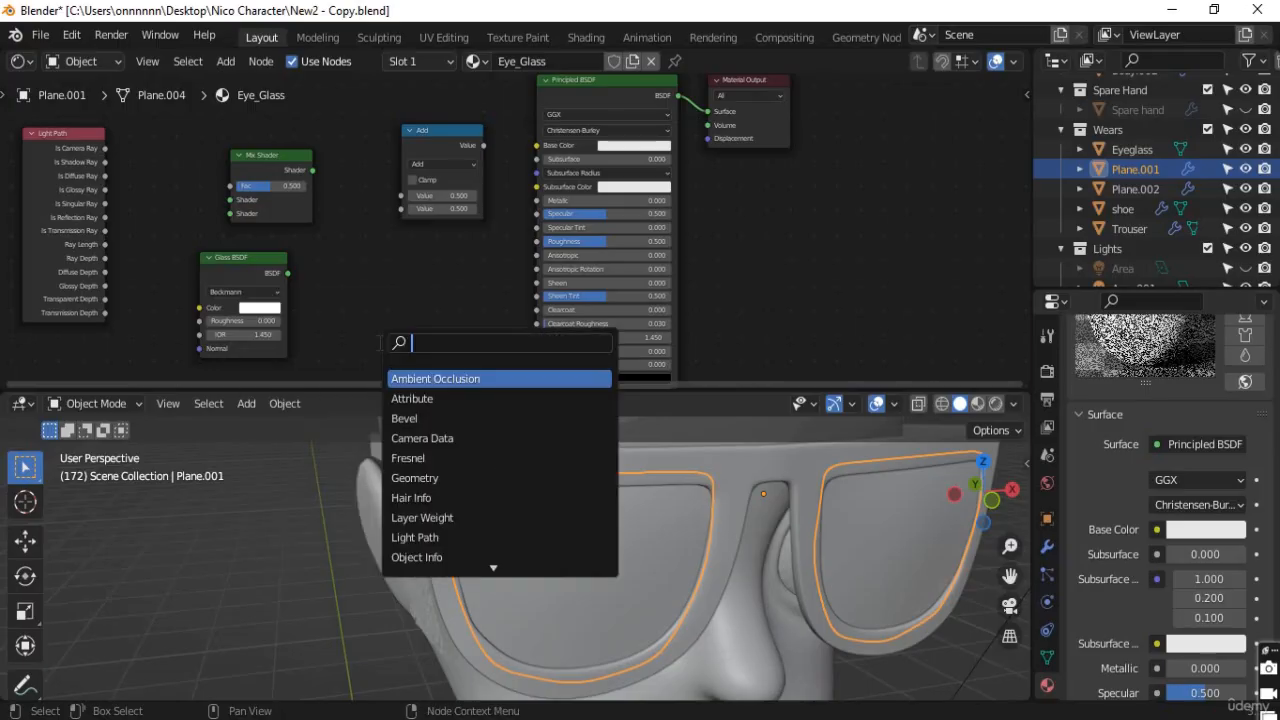
pyautogui.write('tr')
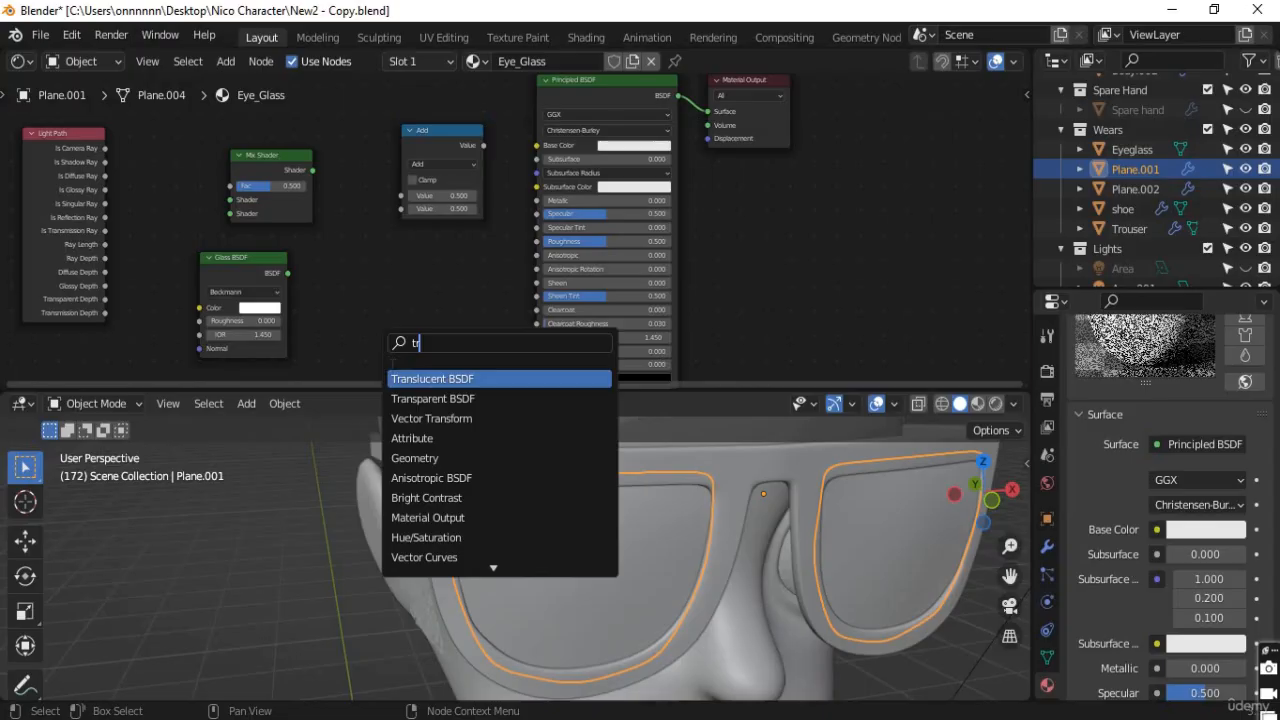
pyautogui.click(436, 398)
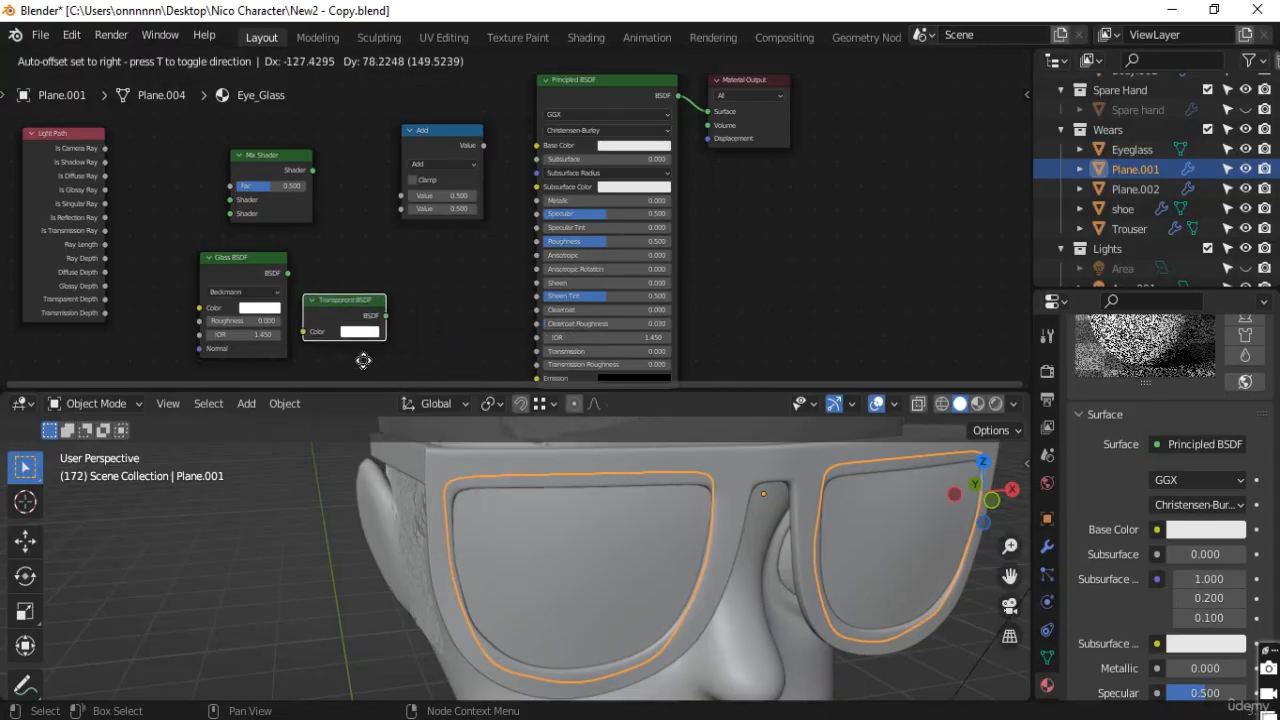
pyautogui.click(366, 338)
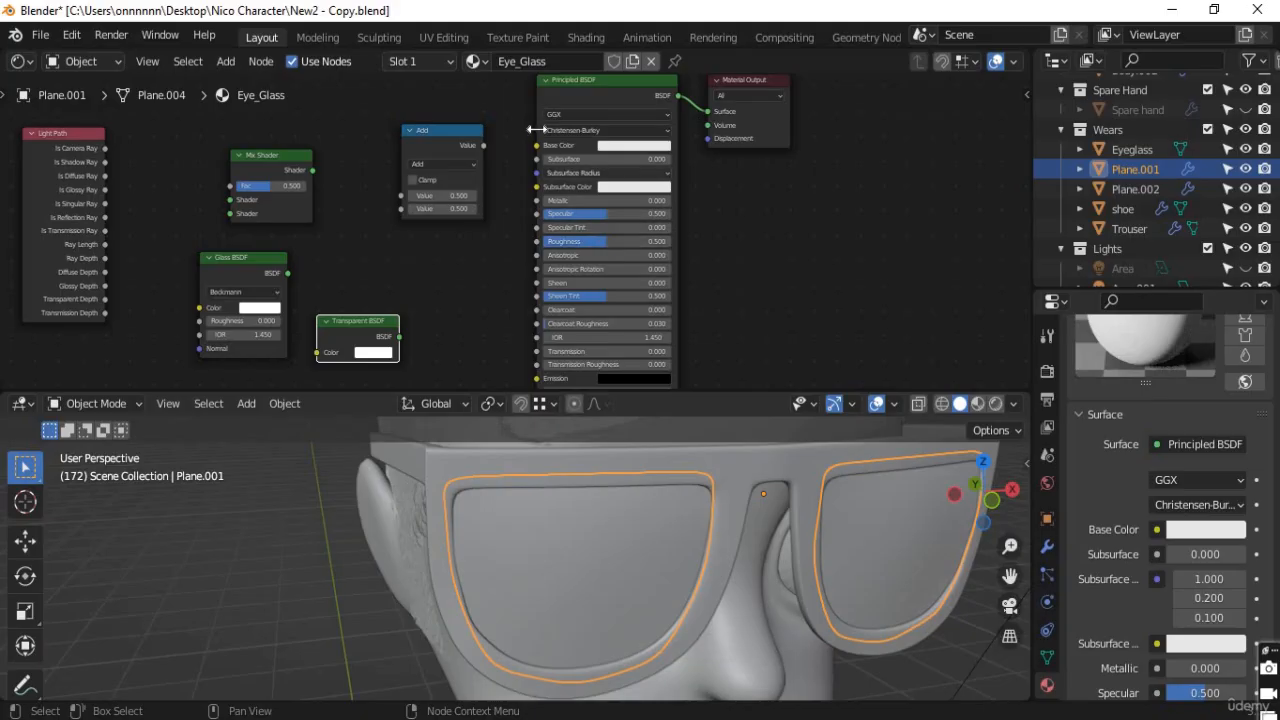
pyautogui.scroll(1, 521, 229)
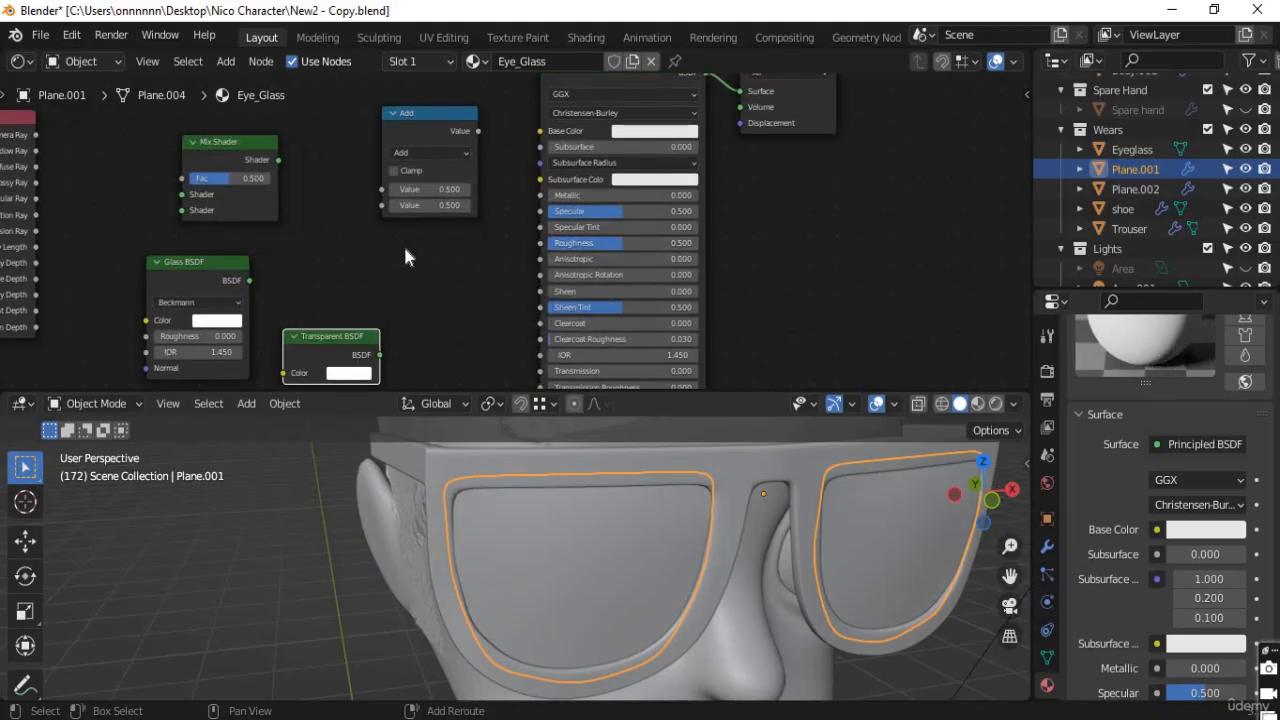
pyautogui.moveTo(405, 257); pyautogui.dragTo(638, 264, button='middle')
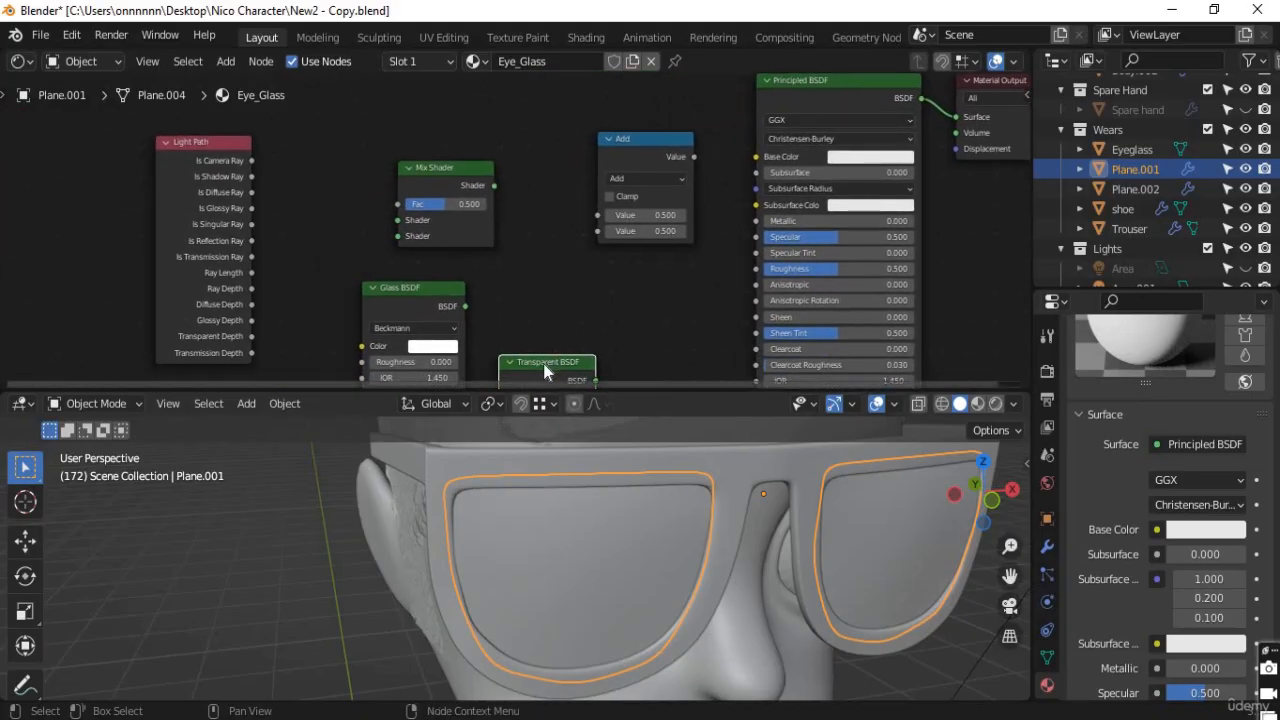
# Move the Transparent BSDF and Glass BSDF nodes up so both sit fully in view below the Mix Shader node
pyautogui.moveTo(544, 364); pyautogui.dragTo(552, 299)
pyautogui.moveTo(413, 287); pyautogui.dragTo(386, 263)
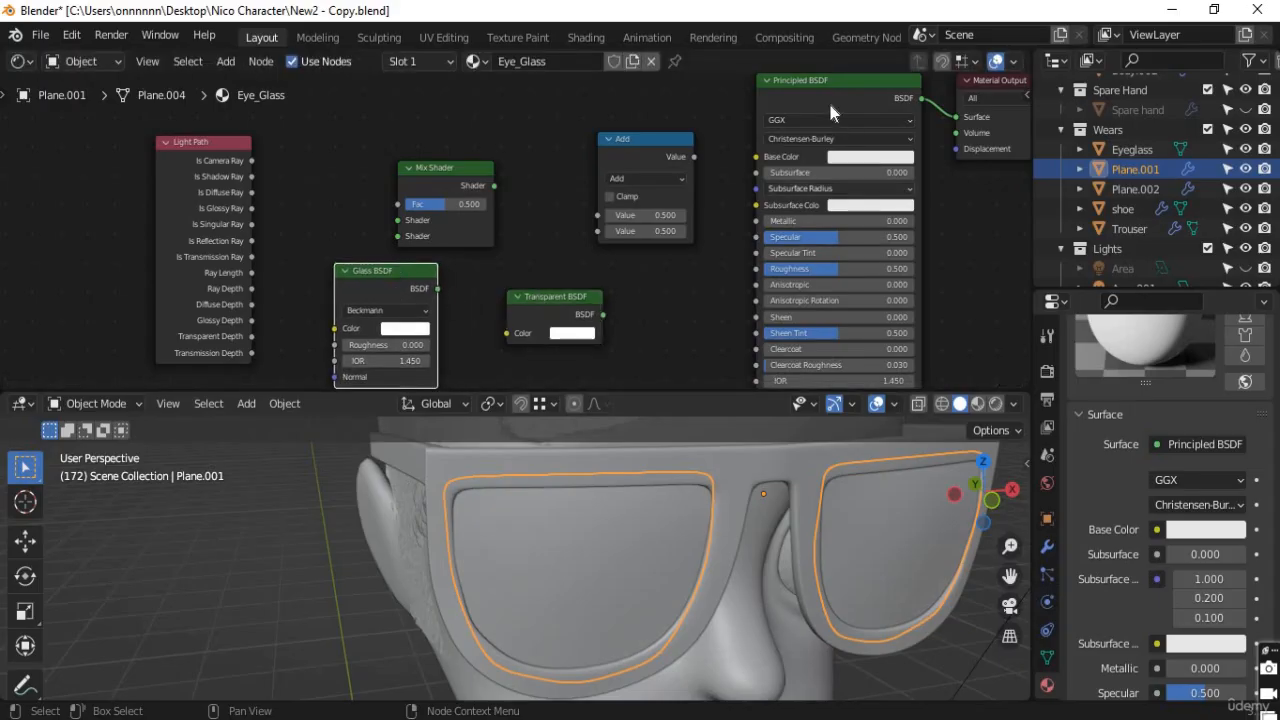
pyautogui.click(769, 81)
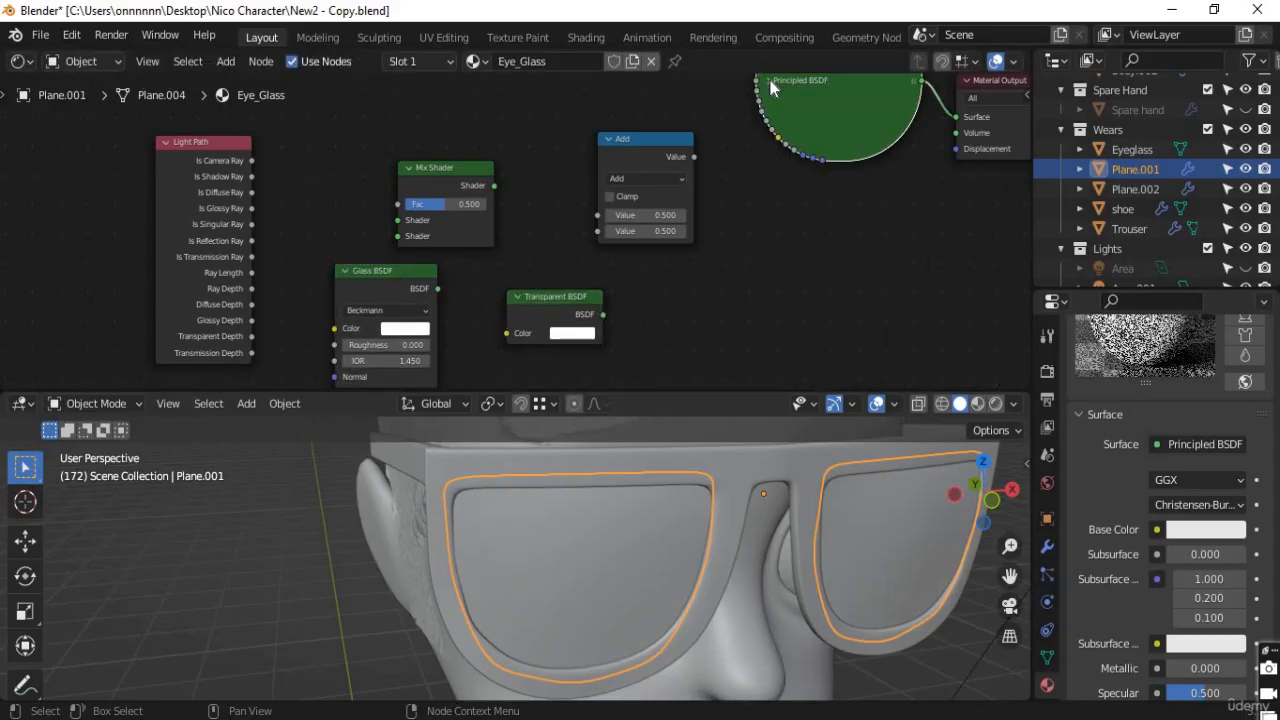
pyautogui.click(769, 81)
pyautogui.scroll(-1, 796, 268)
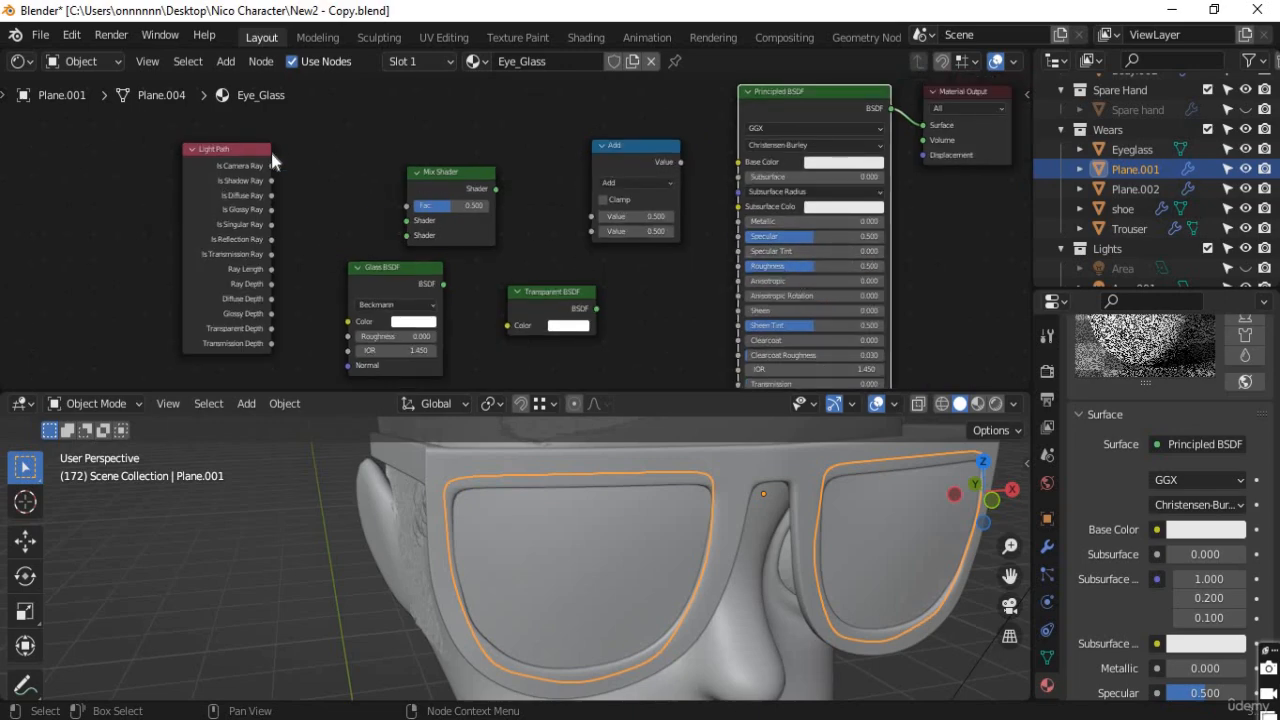
pyautogui.scroll(1, 253, 167)
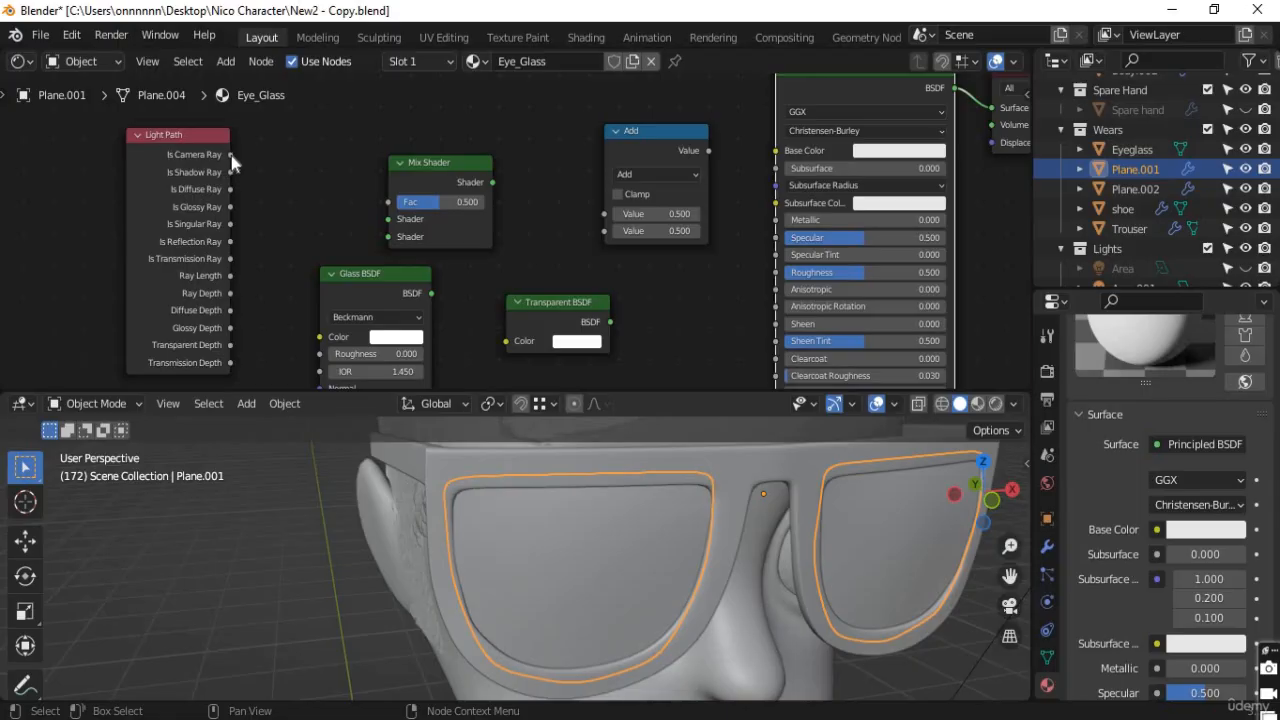
pyautogui.moveTo(311, 178)
pyautogui.mouseDown()
pyautogui.moveTo(320, 196)
pyautogui.moveTo(310, 170)
pyautogui.mouseUp()
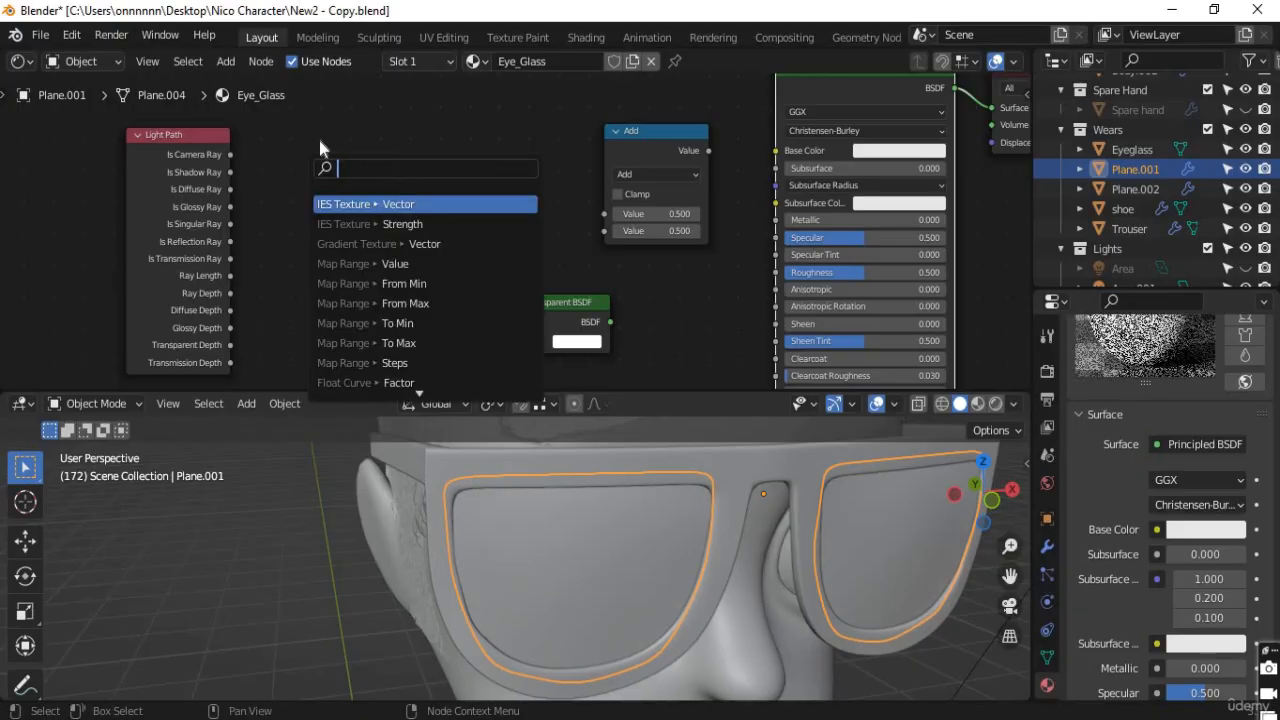
pyautogui.press('Escape')
# Place the Add math node beside the Light Path node and shift the Mix Shader node to the right of it
pyautogui.click(633, 141)
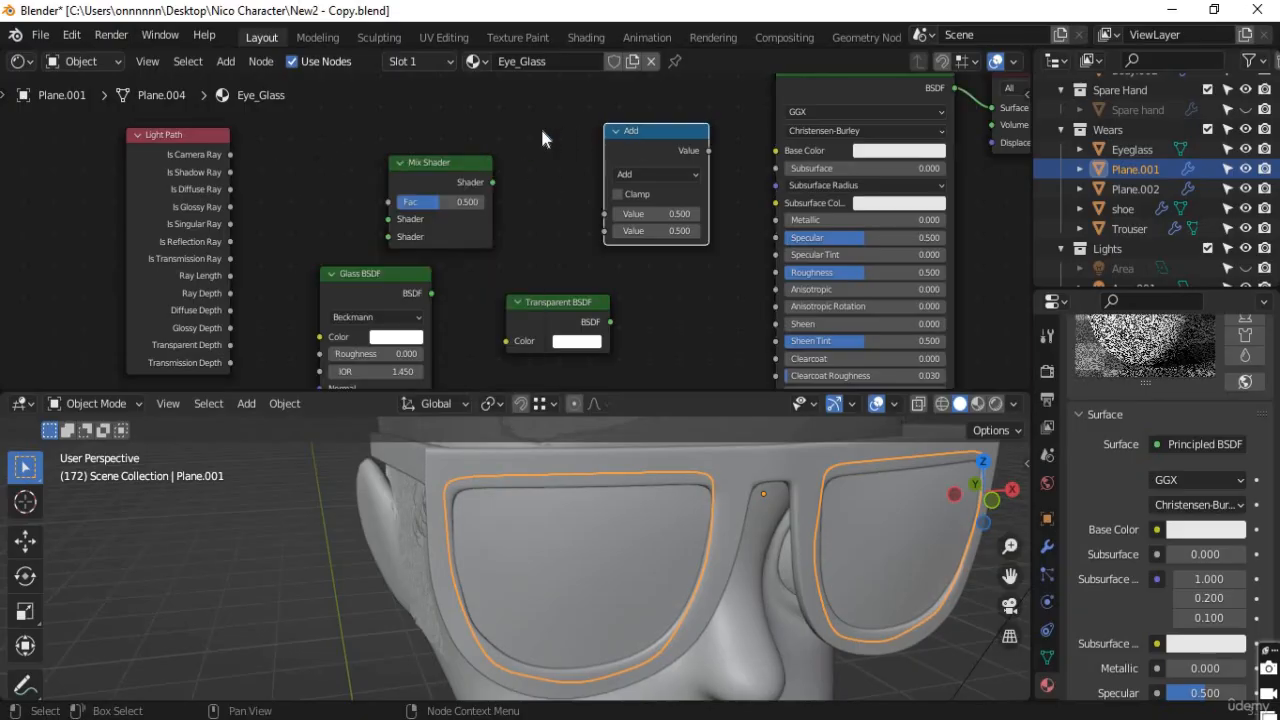
pyautogui.moveTo(373, 134); pyautogui.dragTo(322, 128)
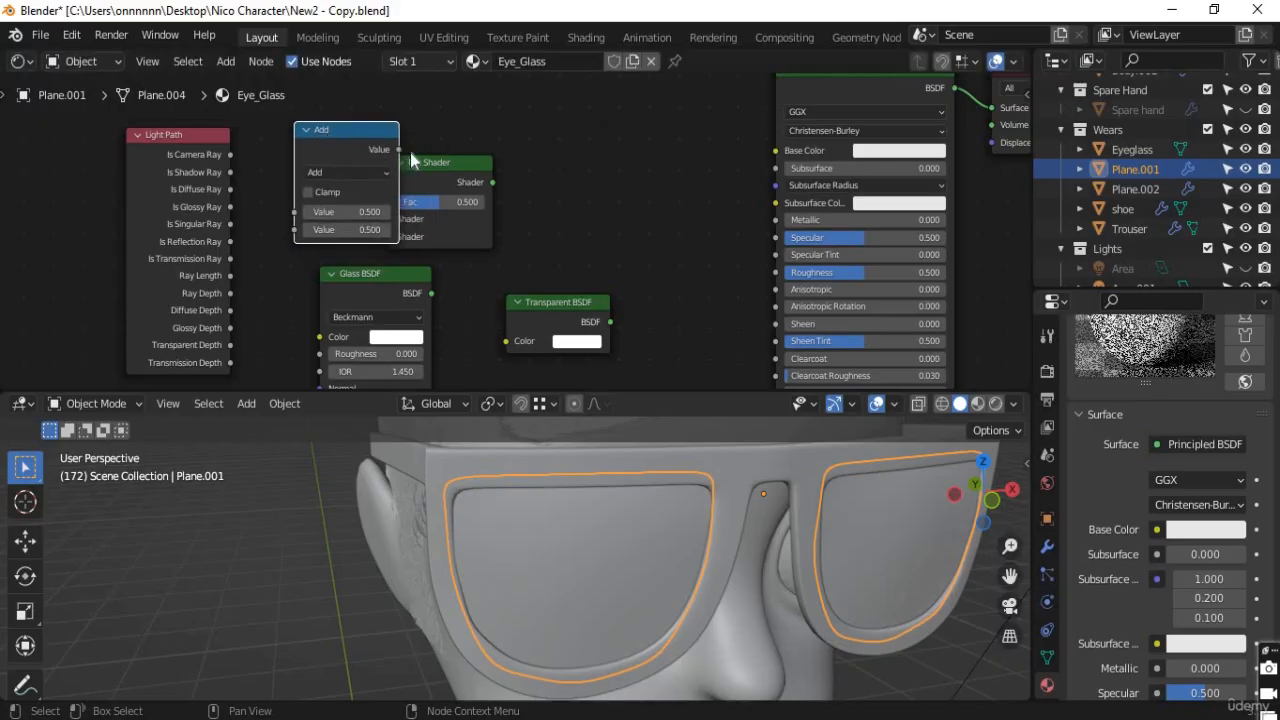
pyautogui.moveTo(439, 163); pyautogui.dragTo(568, 181)
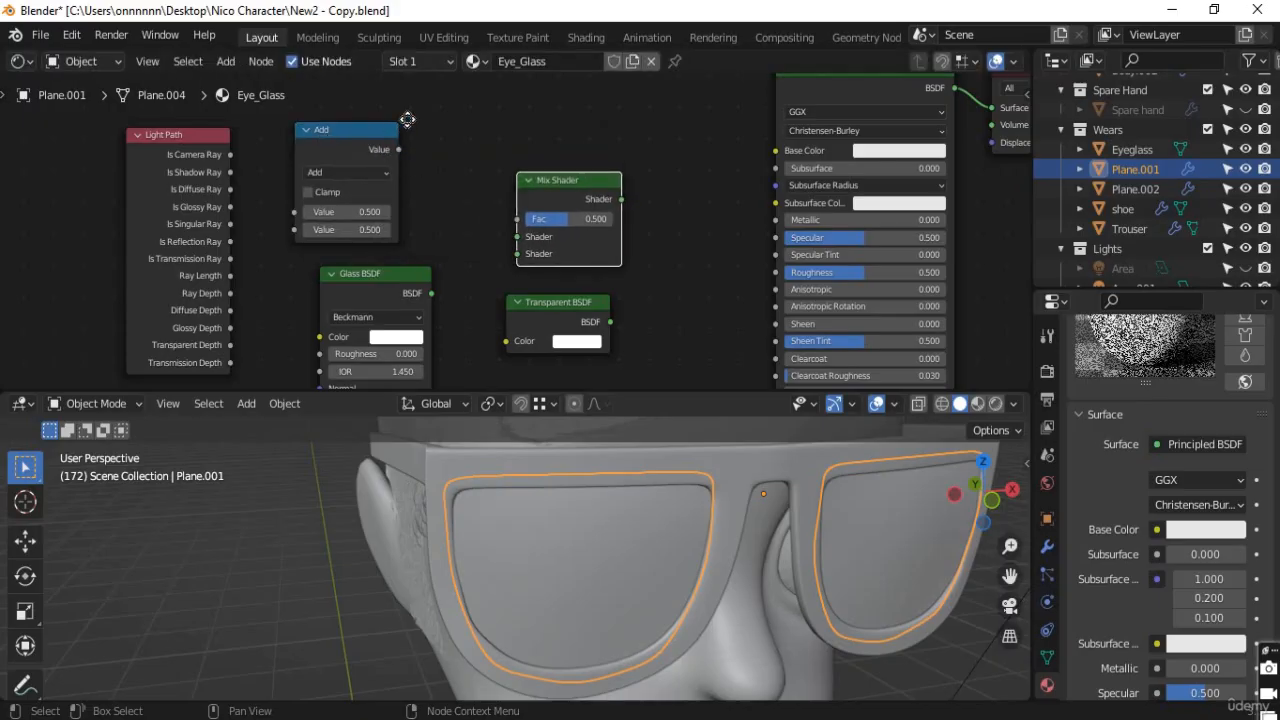
pyautogui.moveTo(358, 130); pyautogui.dragTo(407, 119)
# Connect the Light Path's Is Camera Ray and Is Transmission Ray outputs to the Add node's first and second Value inputs
pyautogui.click(225, 154)
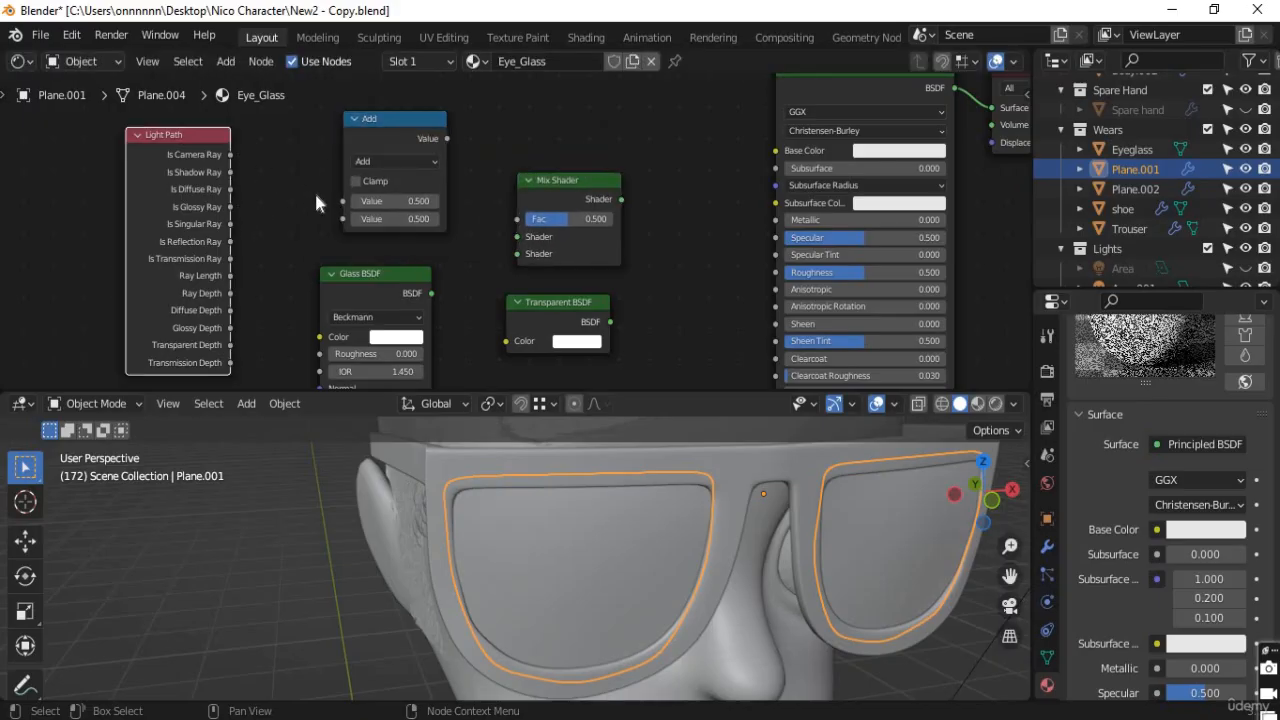
pyautogui.moveTo(230, 154); pyautogui.dragTo(344, 201)
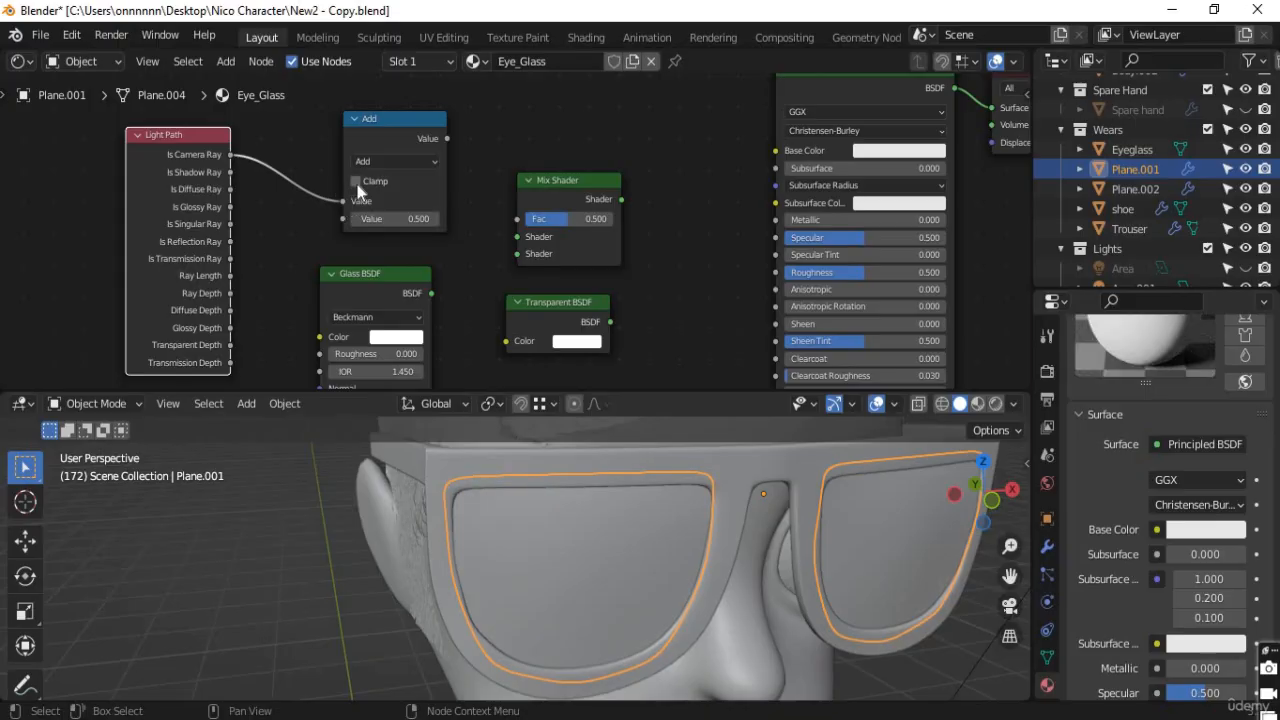
pyautogui.click(356, 183)
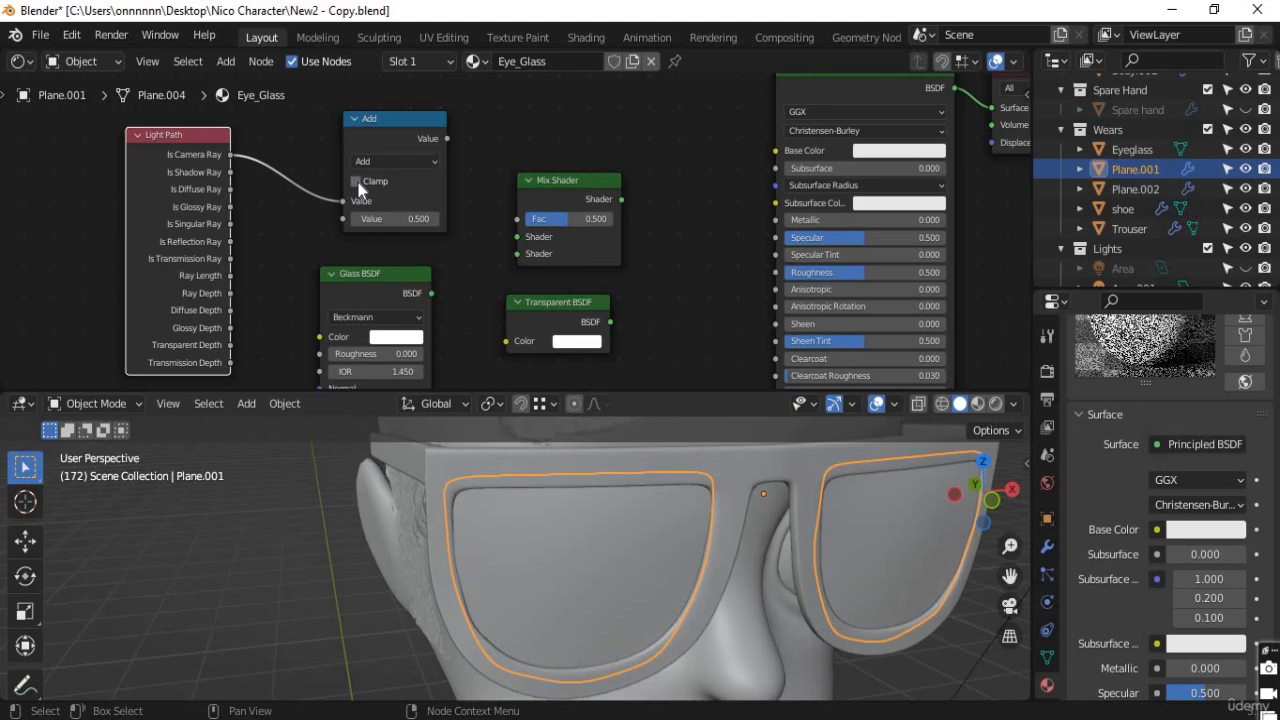
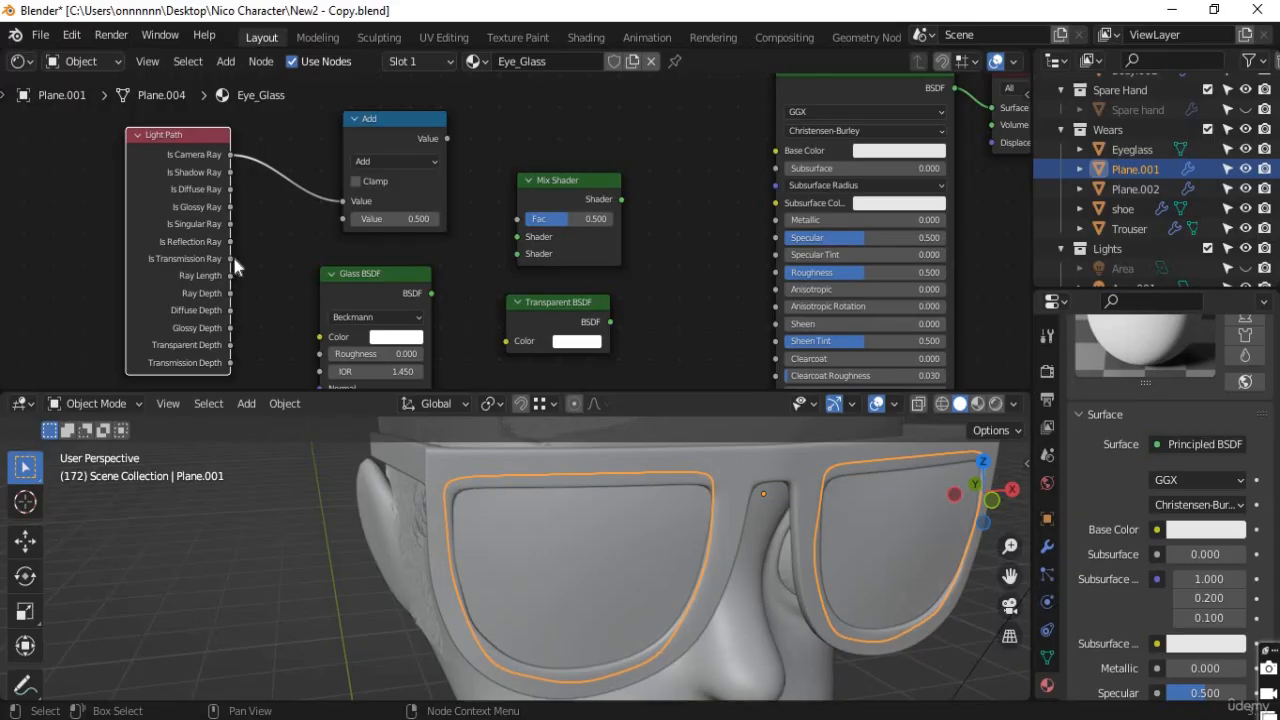
pyautogui.moveTo(233, 257); pyautogui.dragTo(345, 219)
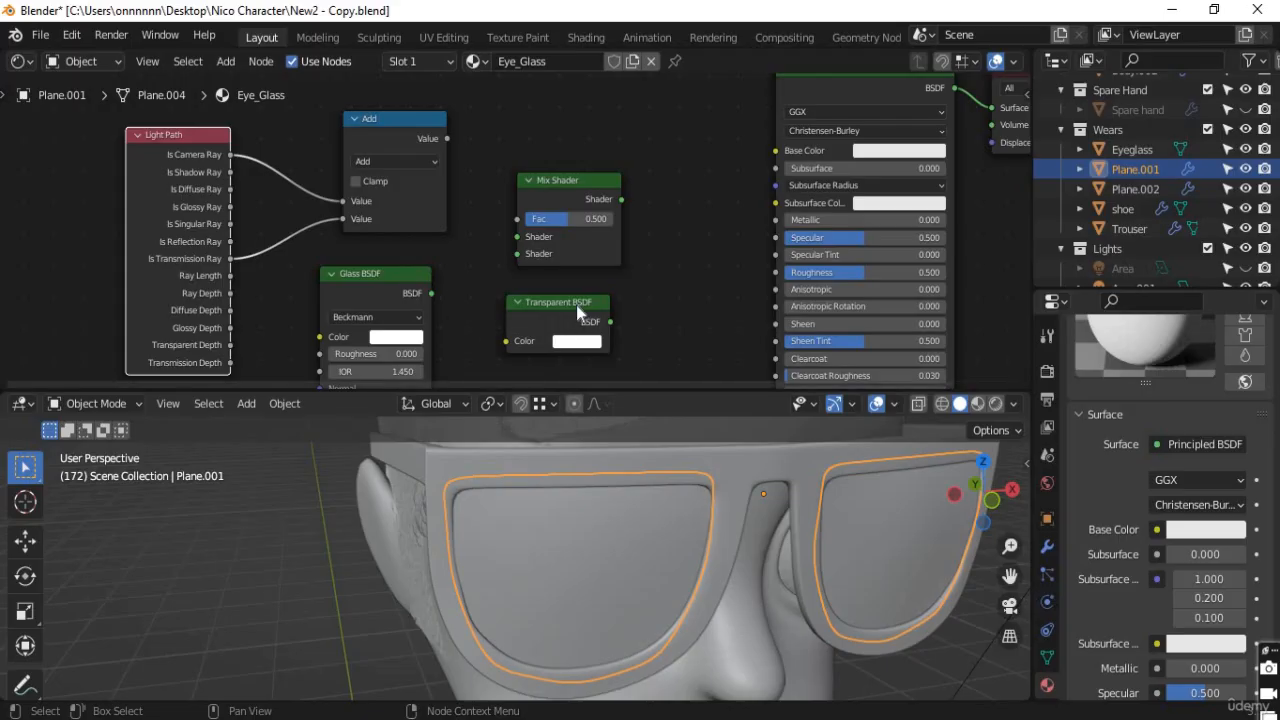
# Space out the Add, Glass BSDF, Mix Shader and Transparent BSDF nodes, leaving room for links between them
pyautogui.moveTo(573, 309); pyautogui.dragTo(583, 302)
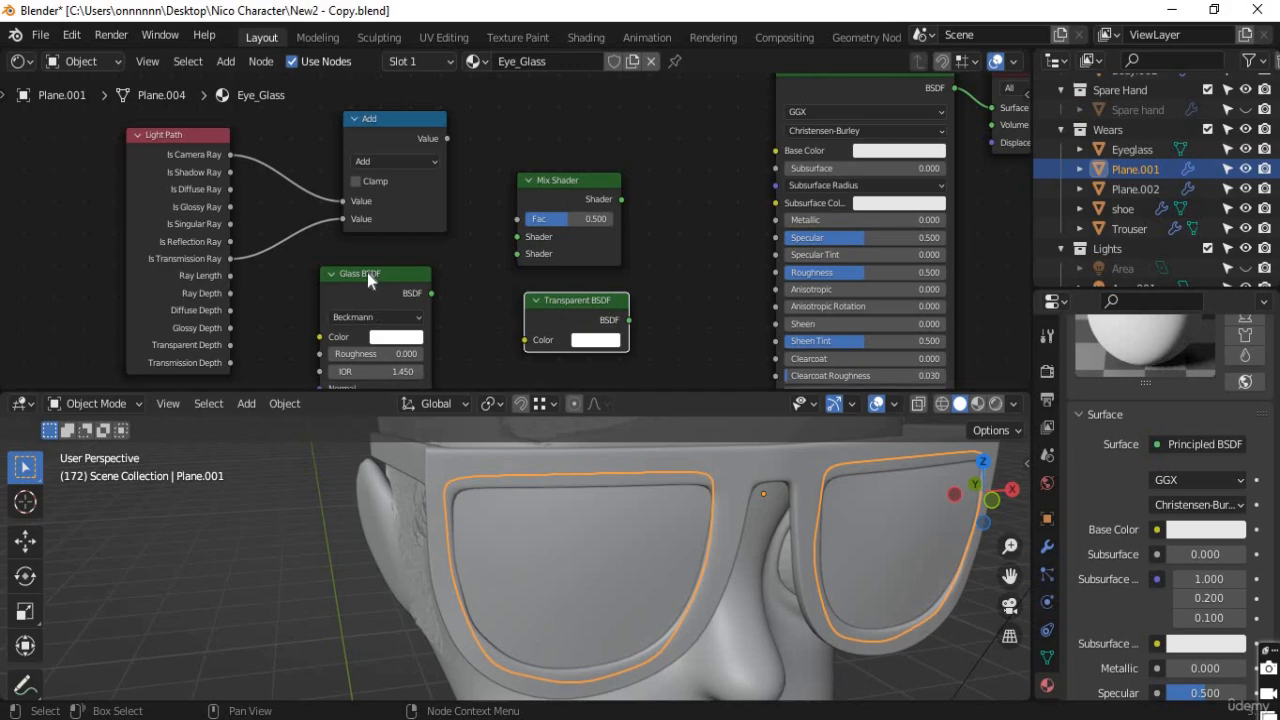
pyautogui.moveTo(367, 272); pyautogui.dragTo(380, 268)
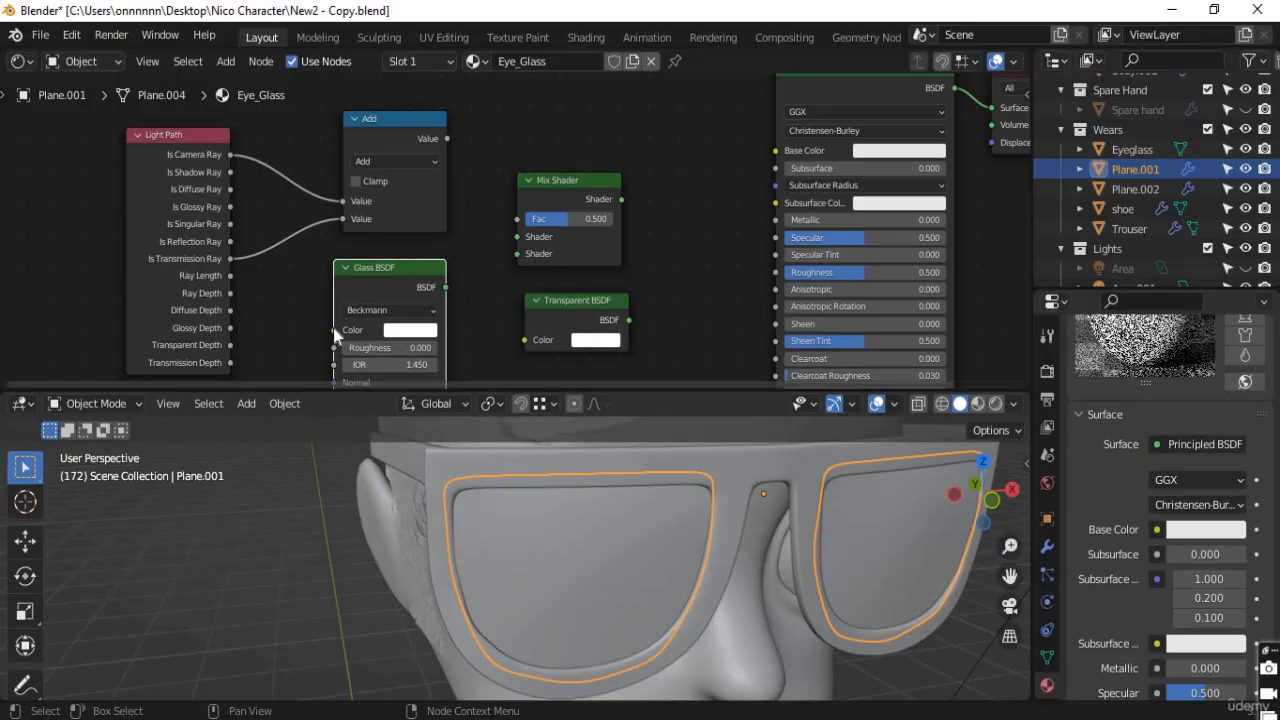
pyautogui.moveTo(383, 268); pyautogui.dragTo(400, 257)
pyautogui.click(395, 123)
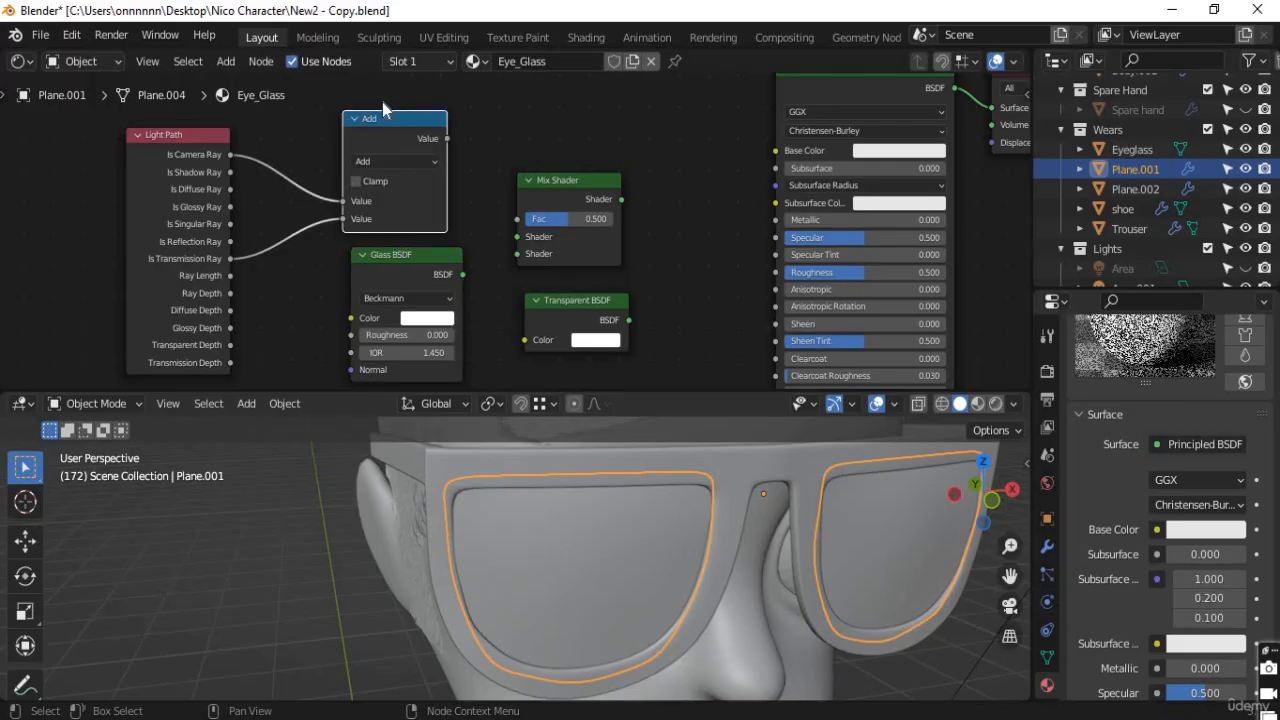
pyautogui.moveTo(392, 114); pyautogui.dragTo(378, 94)
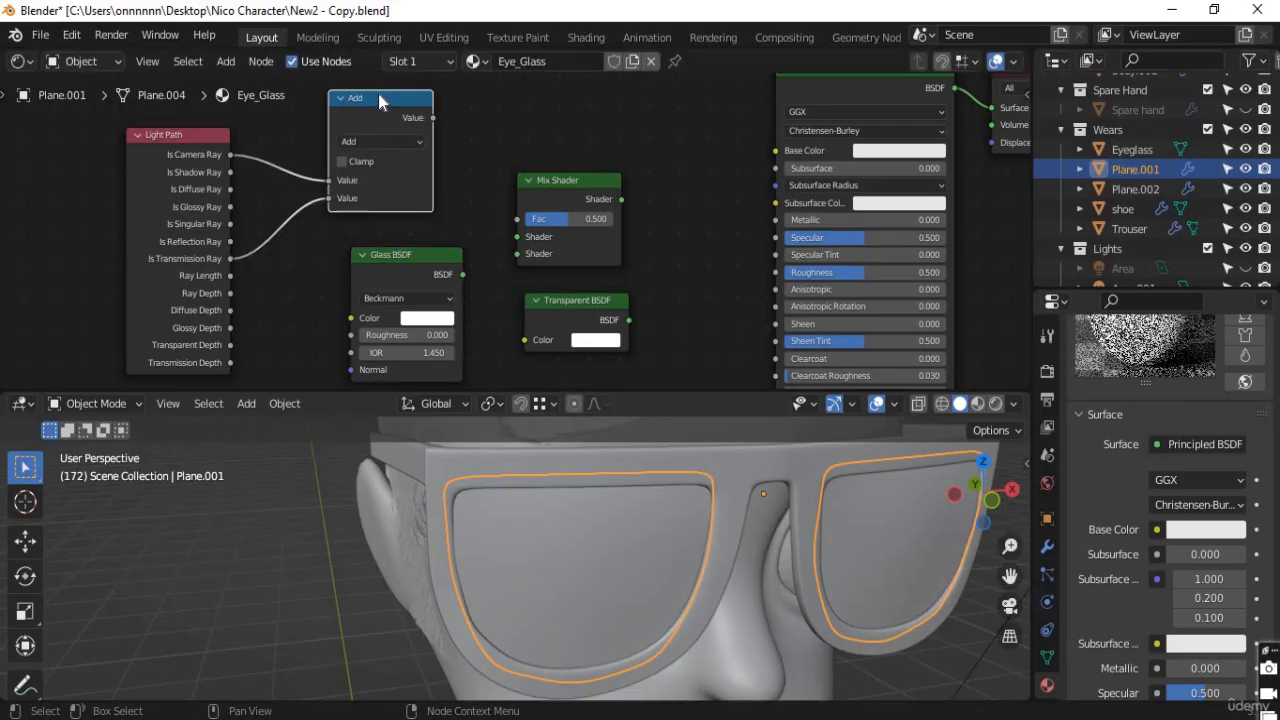
pyautogui.click(558, 301)
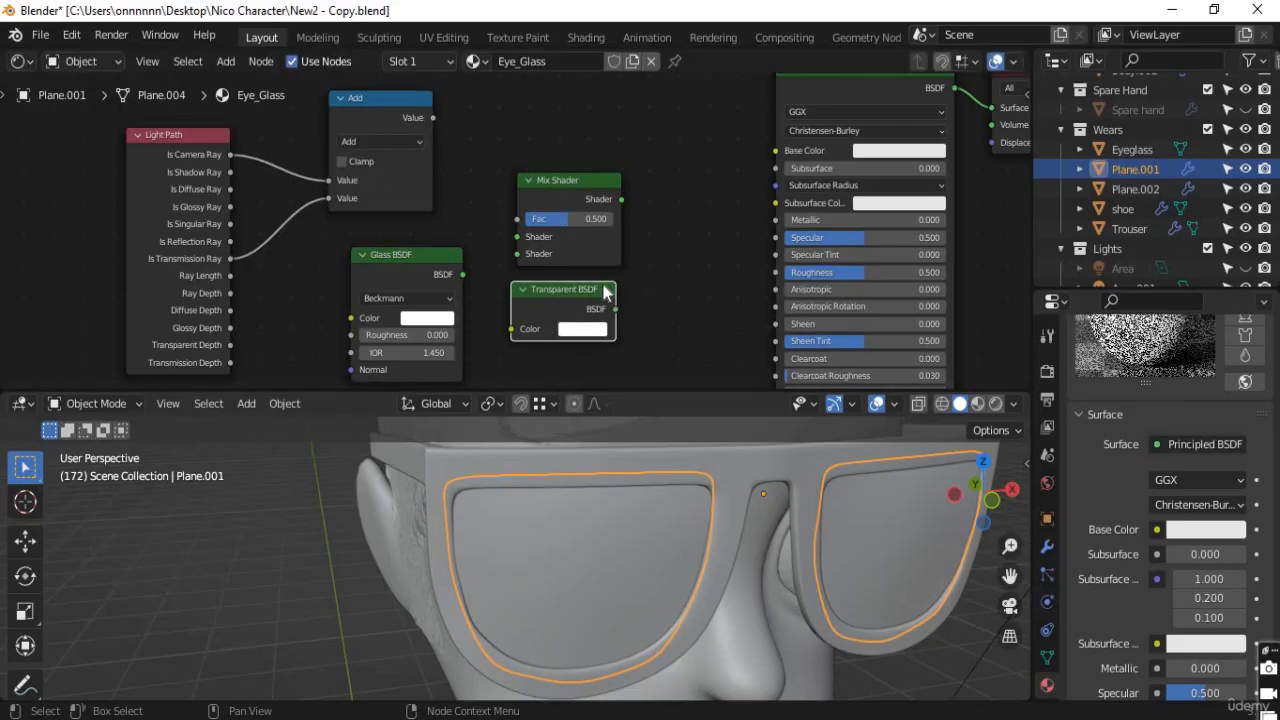
pyautogui.moveTo(600, 298); pyautogui.dragTo(624, 291)
pyautogui.moveTo(588, 185); pyautogui.dragTo(629, 128)
pyautogui.moveTo(428, 250); pyautogui.dragTo(444, 246)
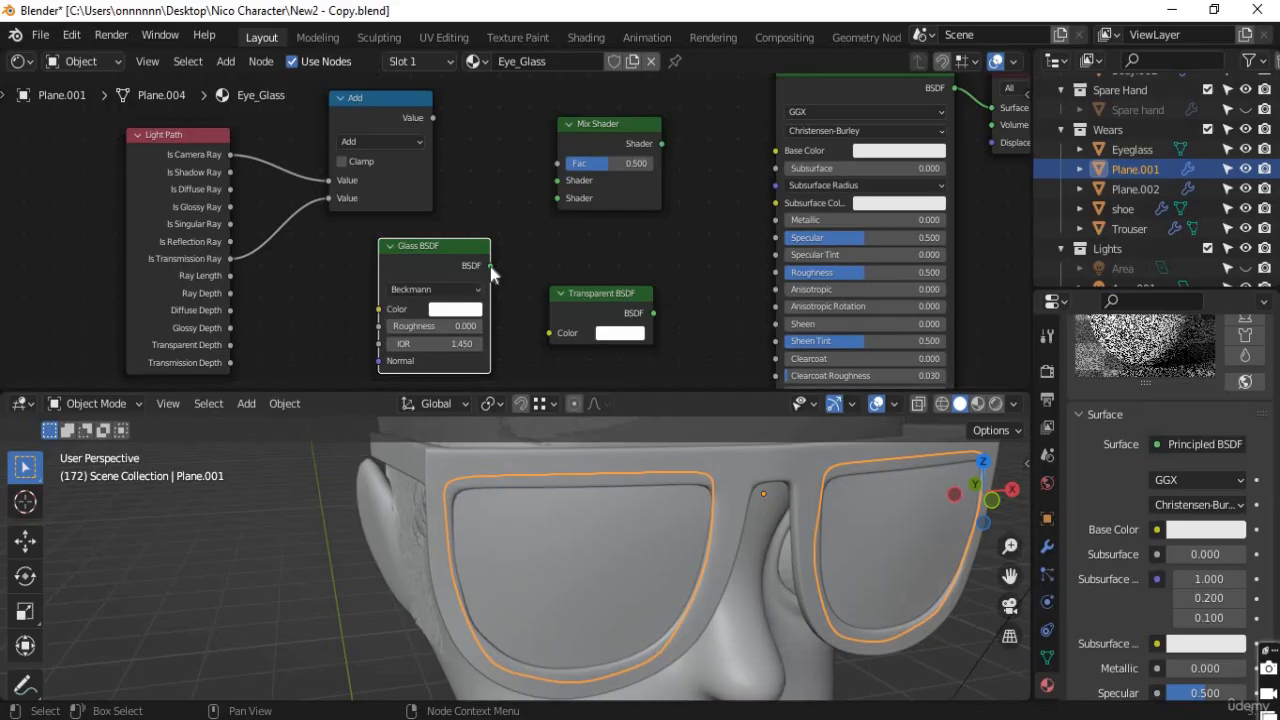
# Connect Glass BSDF to the Mix Shader's first Shader input and Transparent BSDF to its second Shader input
pyautogui.moveTo(497, 267); pyautogui.dragTo(521, 305)
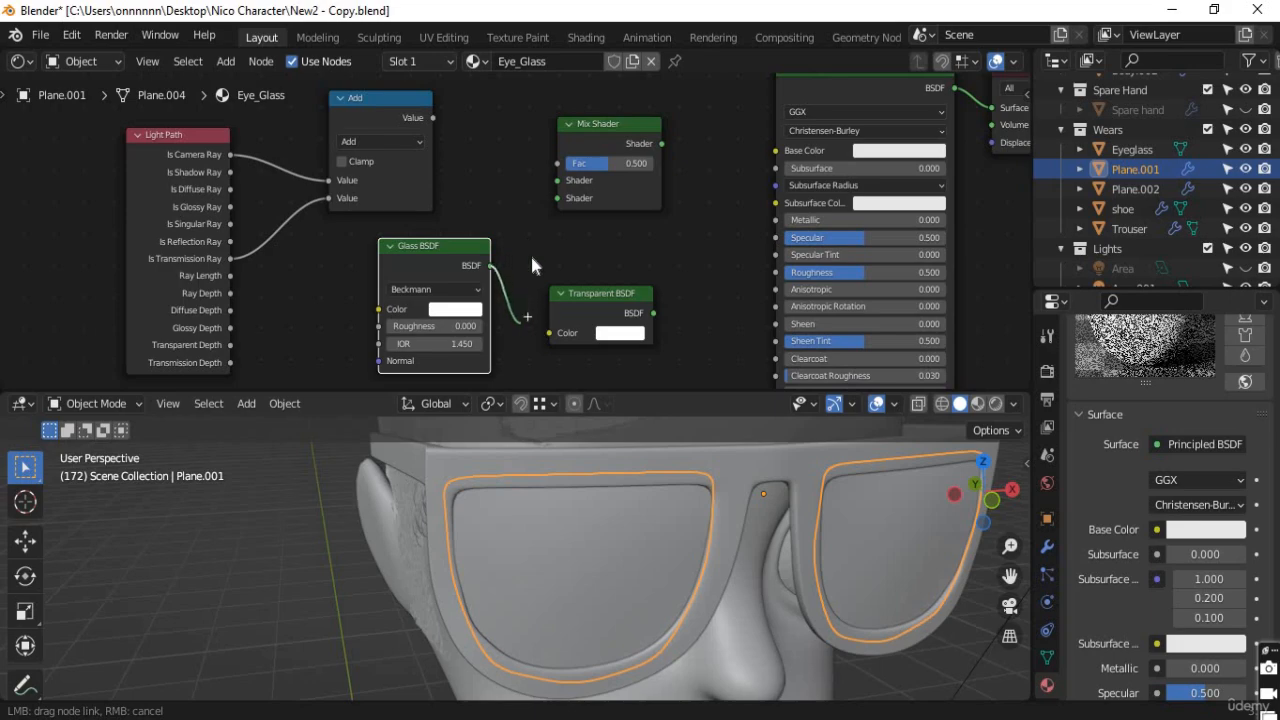
pyautogui.moveTo(530, 252); pyautogui.dragTo(552, 185)
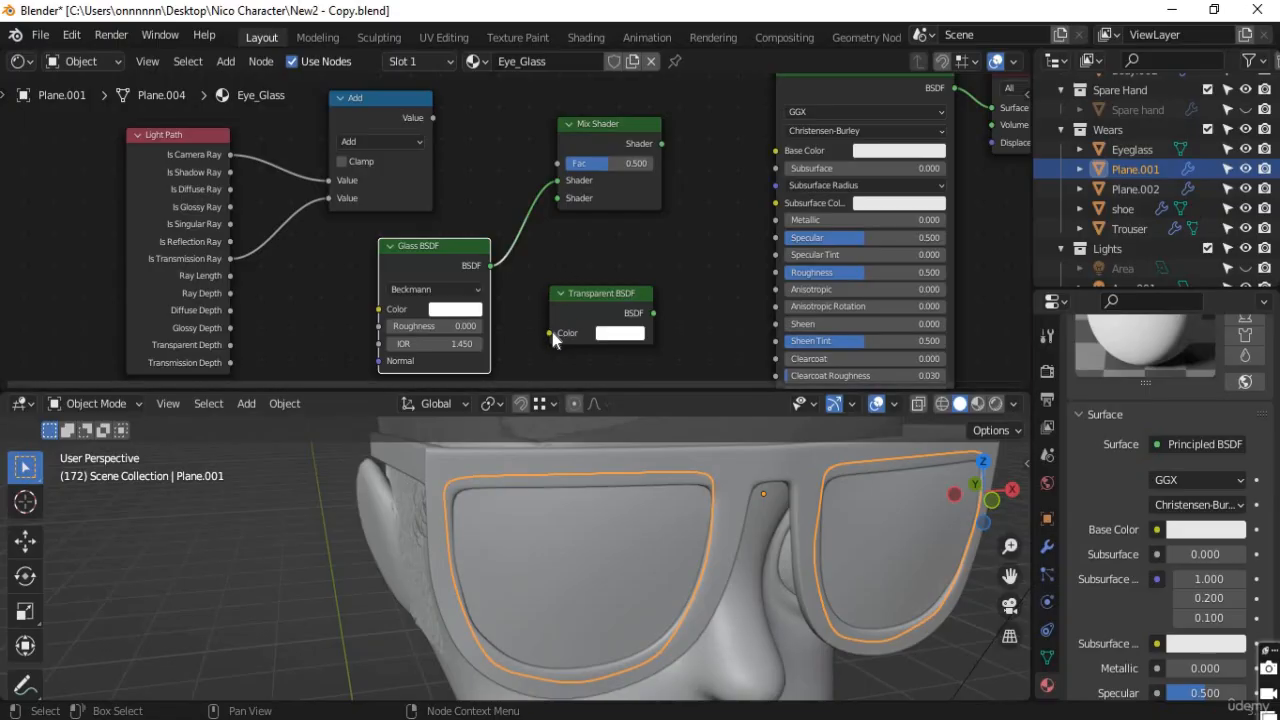
pyautogui.click(559, 293)
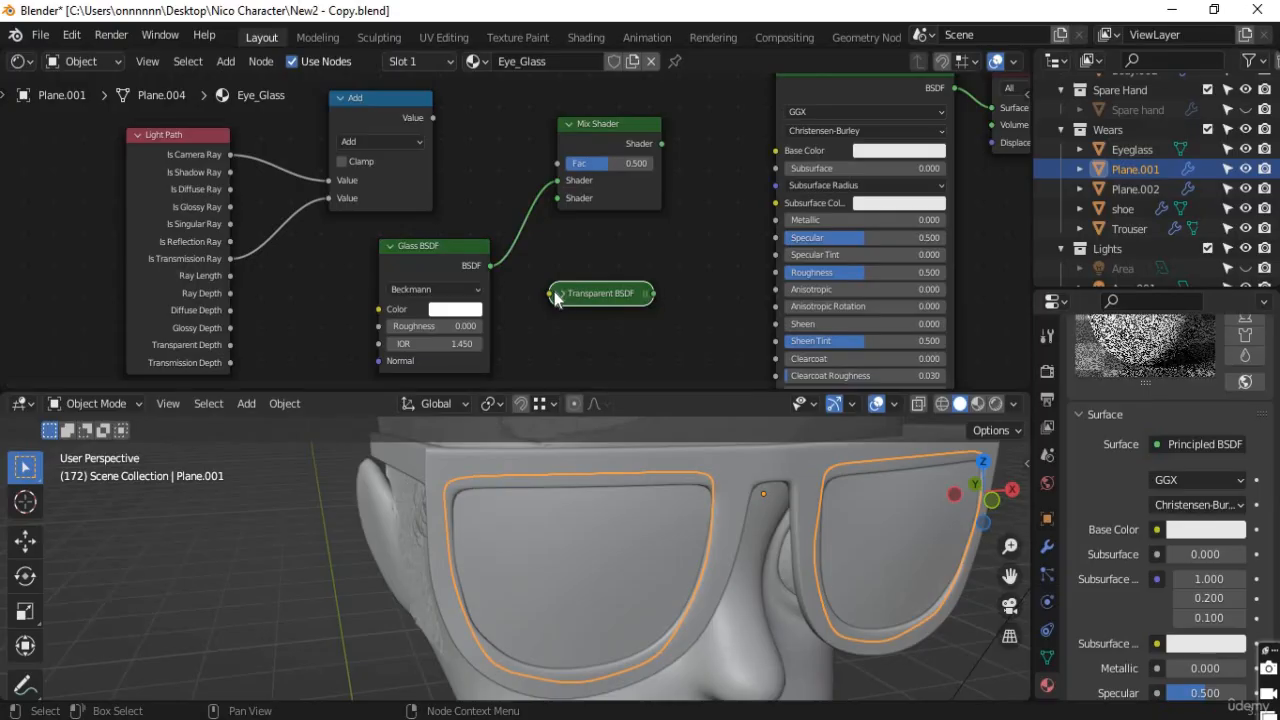
pyautogui.click(560, 294)
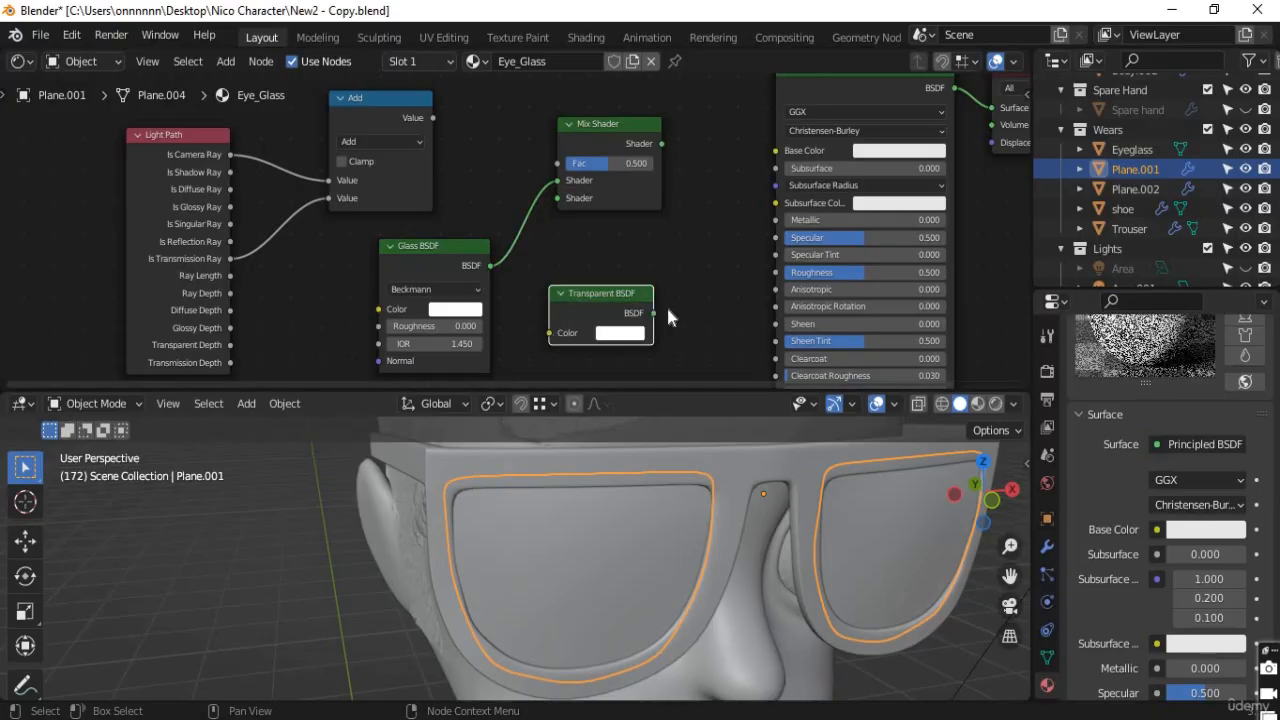
pyautogui.moveTo(653, 313); pyautogui.dragTo(557, 205)
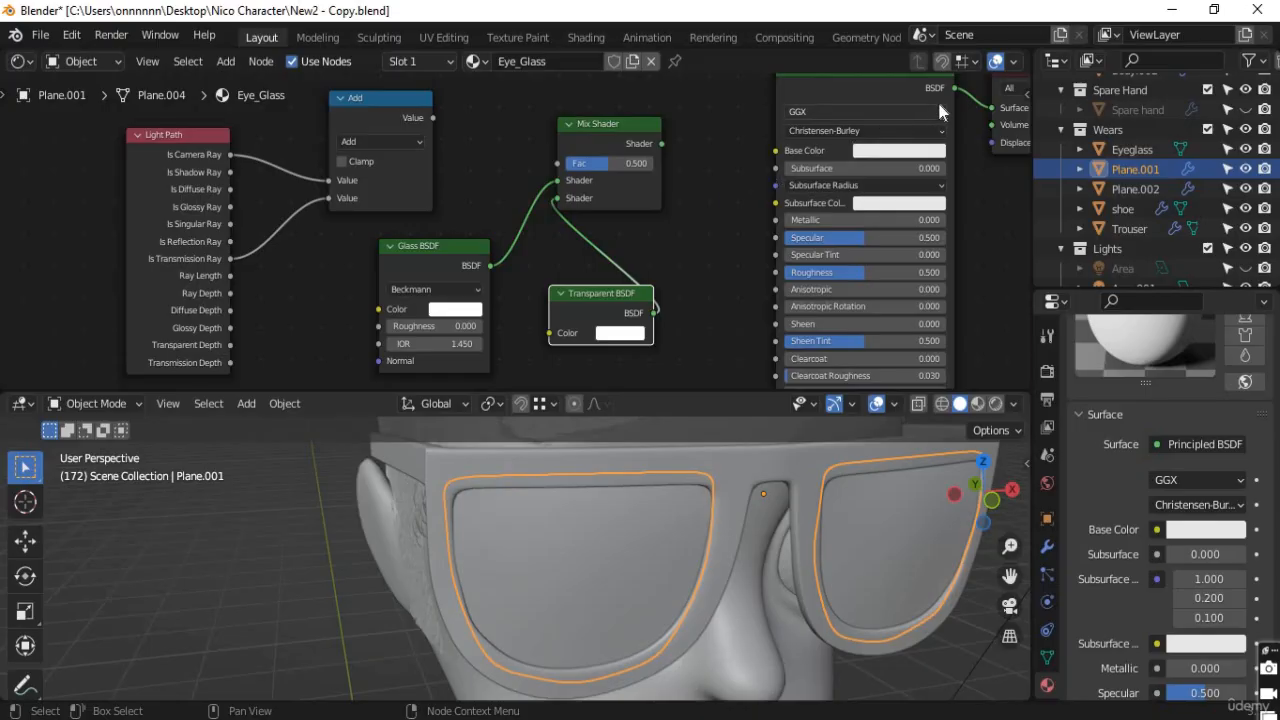
# Try linking the Mix Shader output to the Principled BSDF's Base Color, and remove that link
pyautogui.scroll(-2, 932, 157)
pyautogui.moveTo(779, 118); pyautogui.dragTo(758, 170)
pyautogui.moveTo(621, 166); pyautogui.dragTo(712, 245)
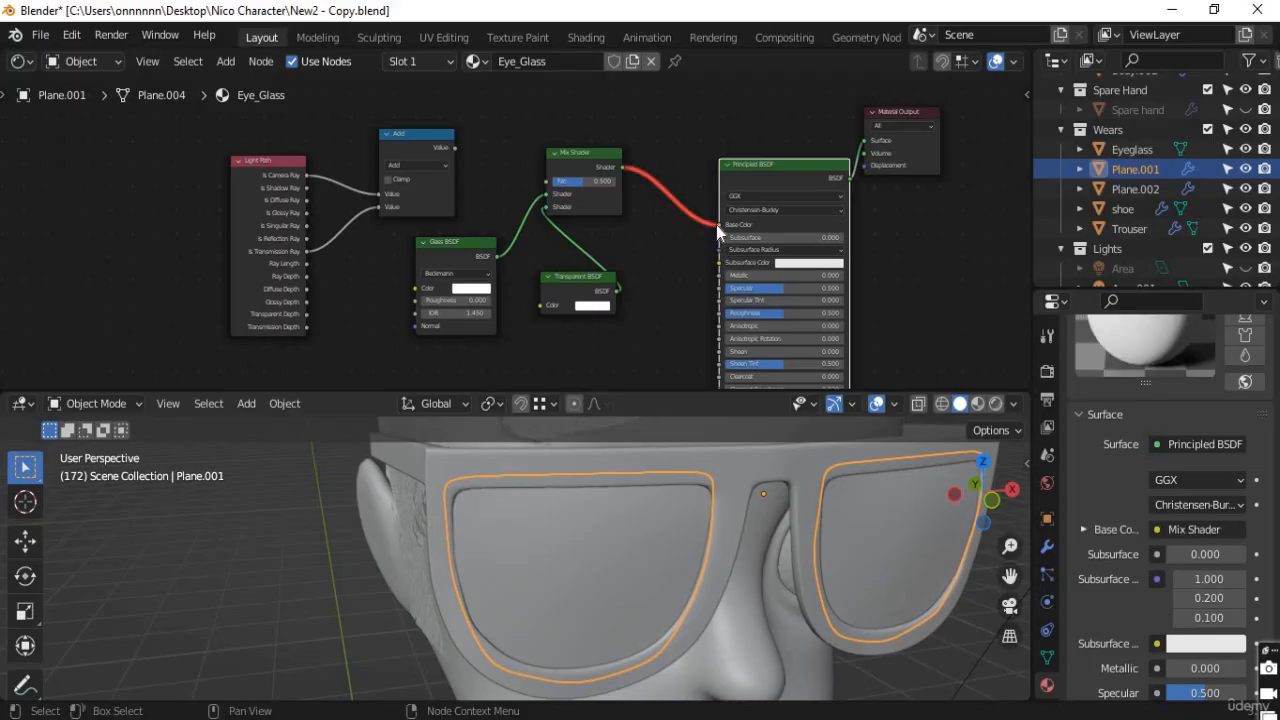
pyautogui.moveTo(706, 226); pyautogui.dragTo(690, 205)
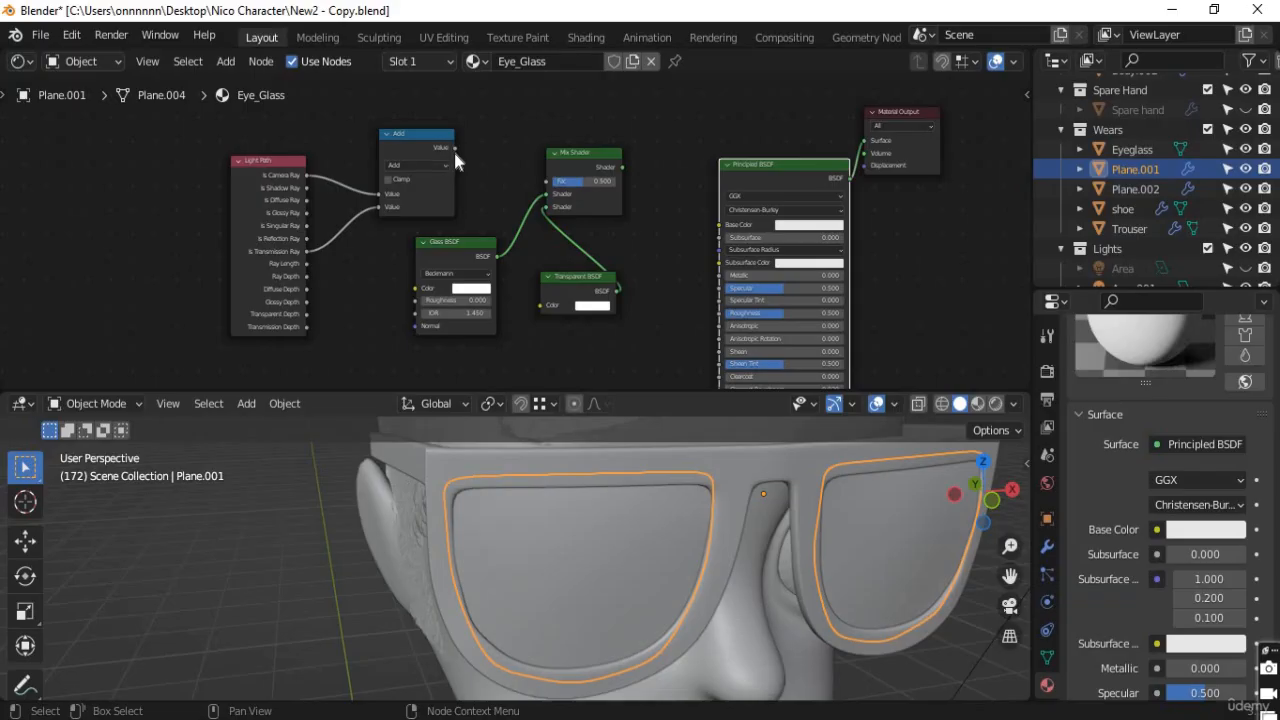
# Connect the Add node's Value output to the Mix Shader's Fac input
pyautogui.scroll(1, 453, 148)
pyautogui.moveTo(444, 135); pyautogui.dragTo(553, 176)
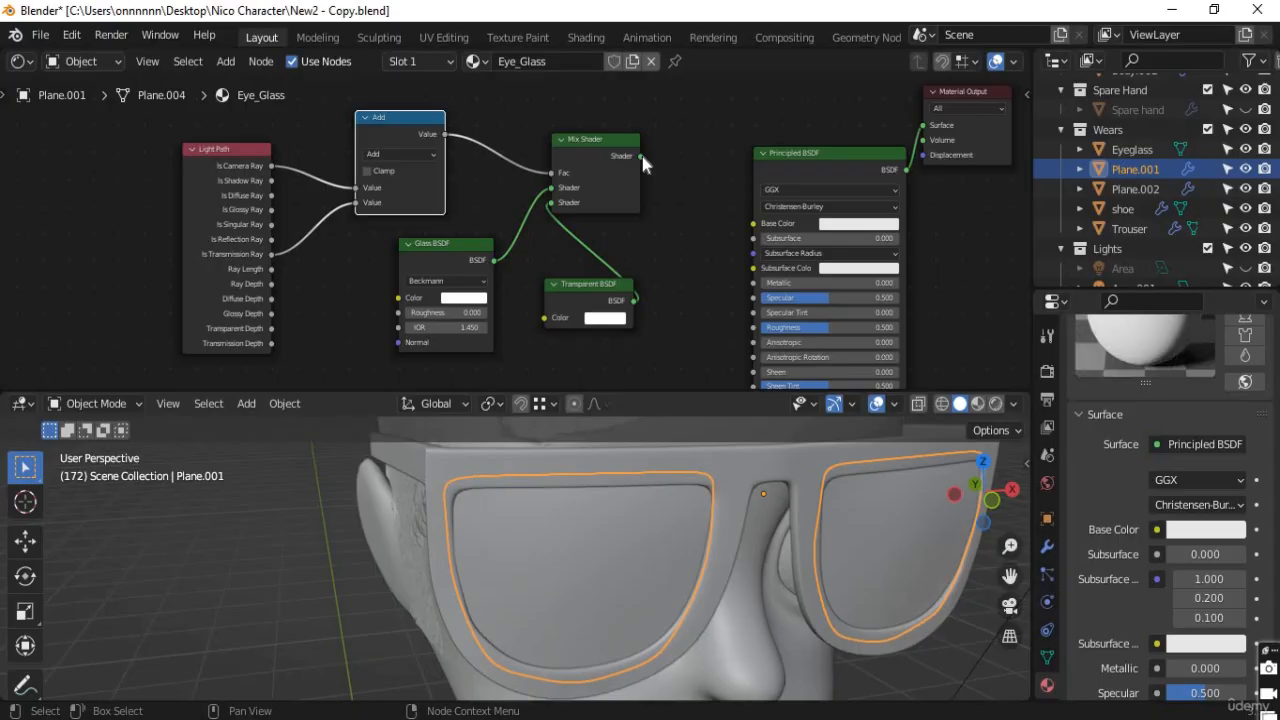
# Try different positions for the Principled BSDF and Material Output nodes to the right of the Mix Shader
pyautogui.moveTo(869, 159); pyautogui.dragTo(915, 222)
pyautogui.click(948, 91)
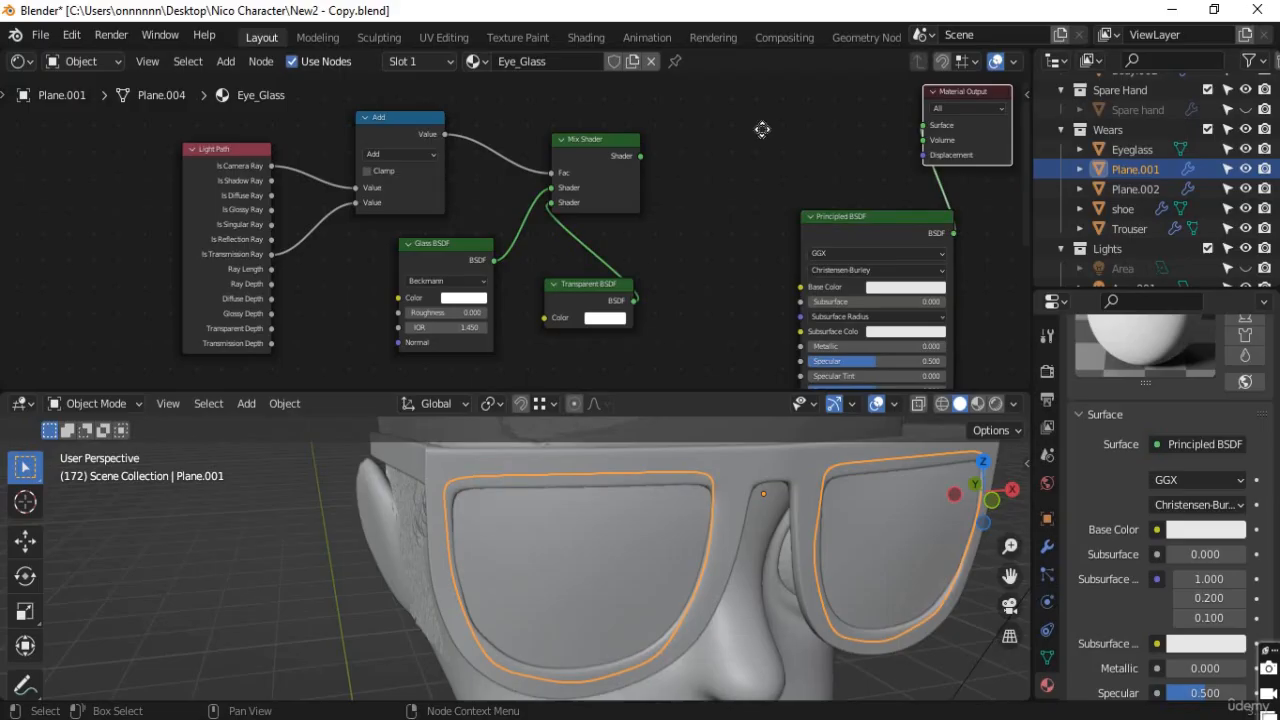
pyautogui.press('g')
pyautogui.click(744, 111)
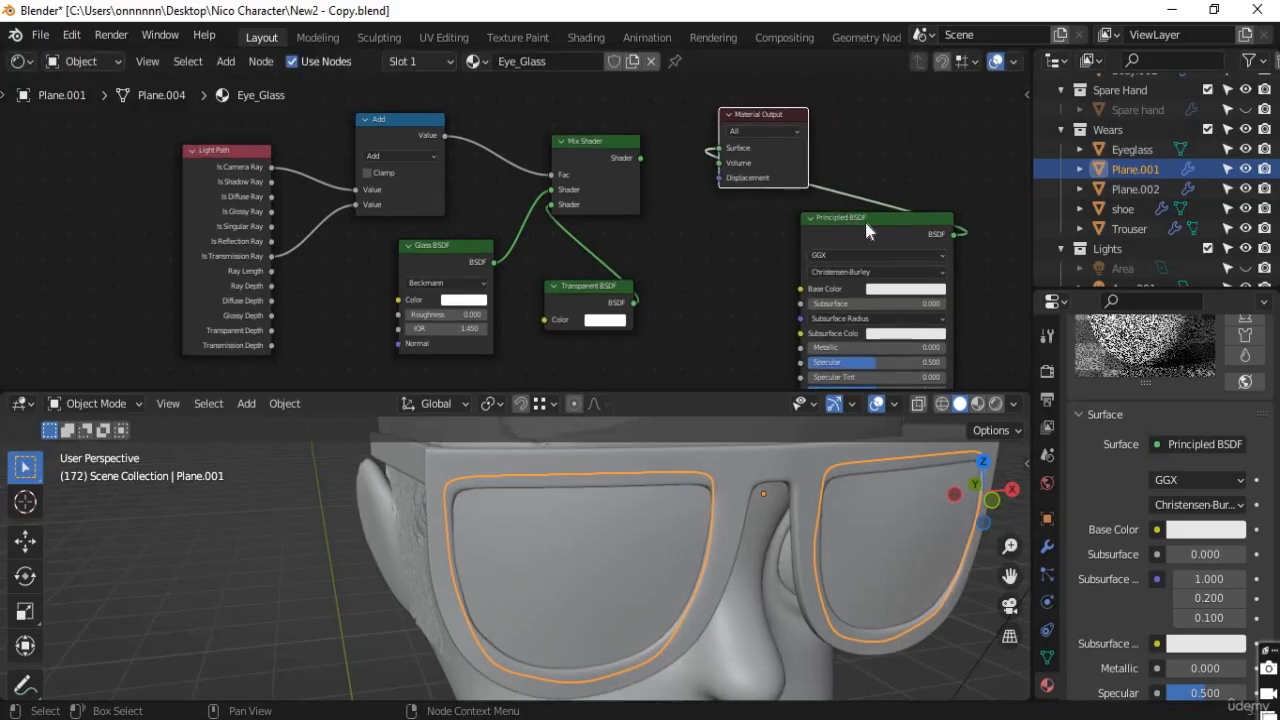
pyautogui.moveTo(865, 222); pyautogui.dragTo(895, 138)
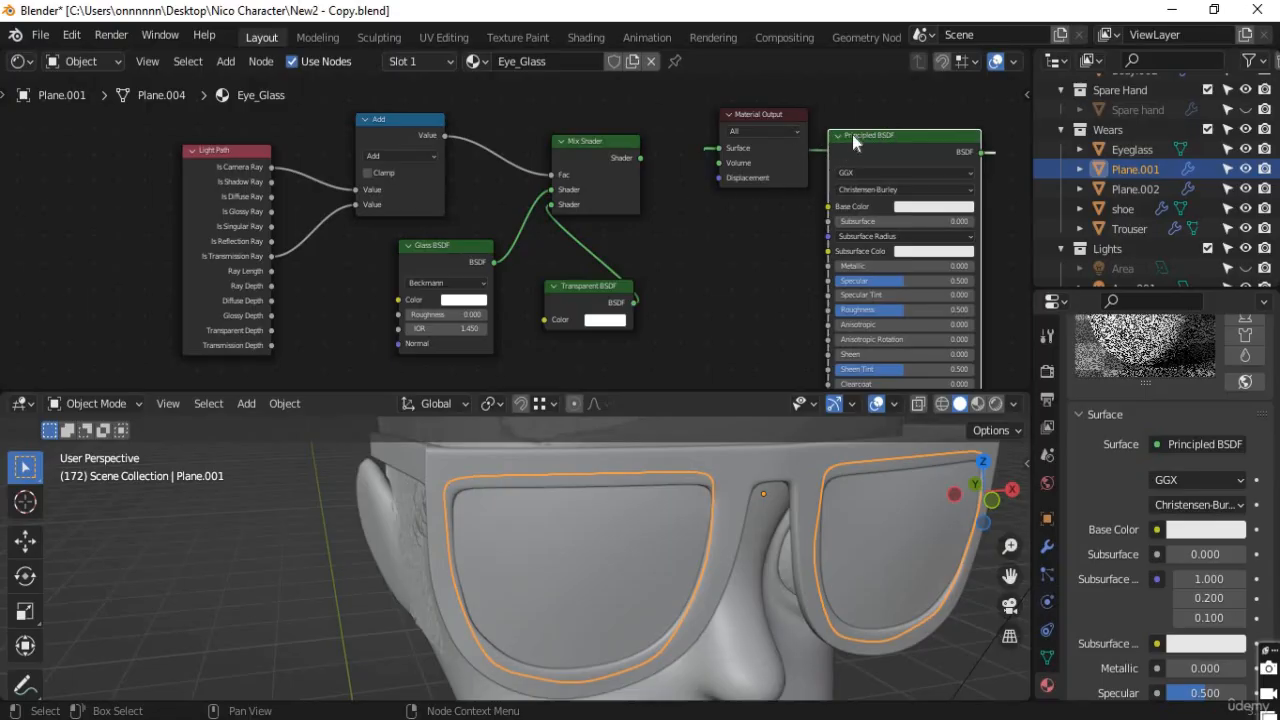
pyautogui.moveTo(848, 155); pyautogui.dragTo(683, 262)
pyautogui.moveTo(759, 111); pyautogui.dragTo(914, 133)
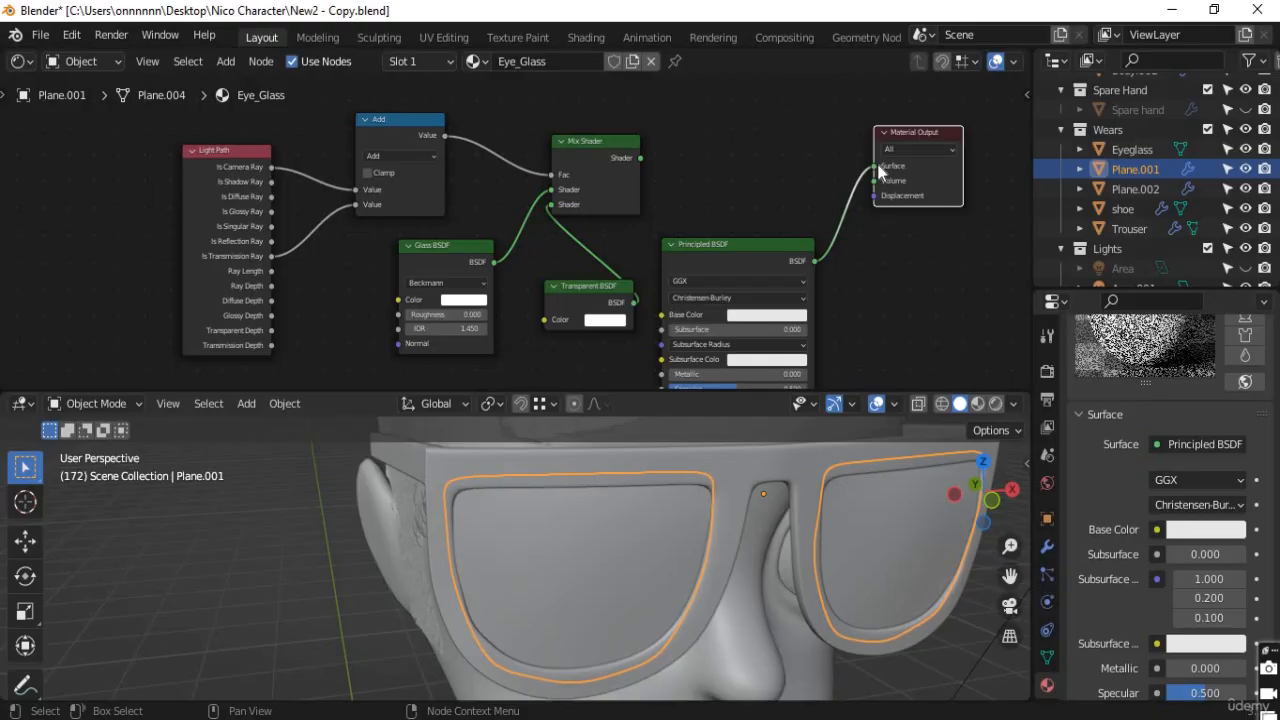
# Delete the Principled BSDF node and connect the Mix Shader output to the Surface input of the Material Output, placed beside it
pyautogui.moveTo(874, 165); pyautogui.dragTo(813, 246)
pyautogui.press('x')
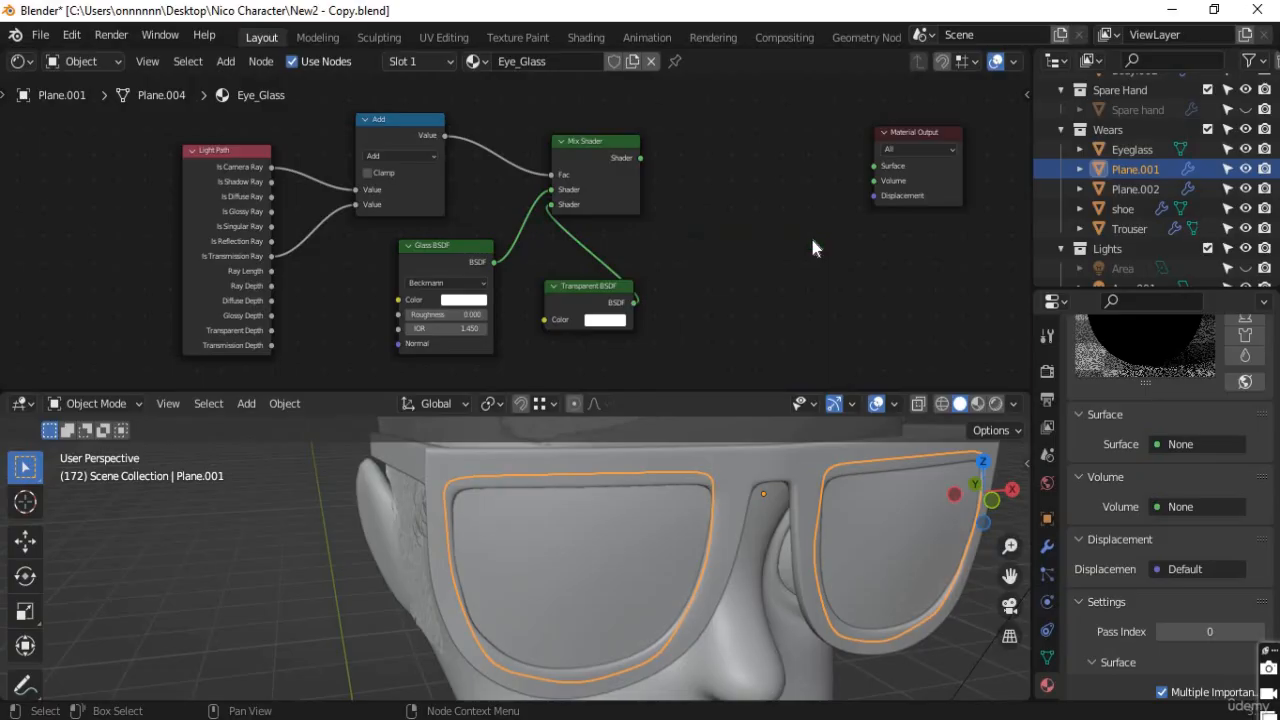
pyautogui.moveTo(903, 135); pyautogui.dragTo(731, 176)
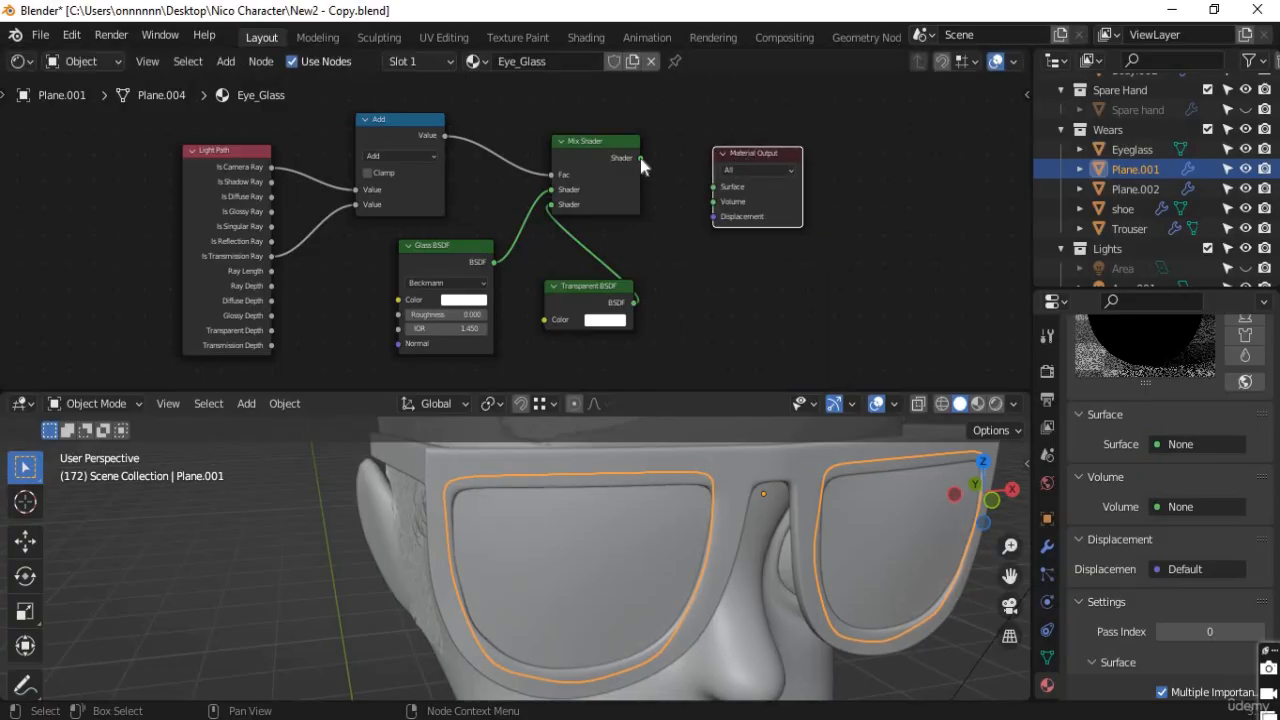
pyautogui.moveTo(640, 157); pyautogui.dragTo(713, 187)
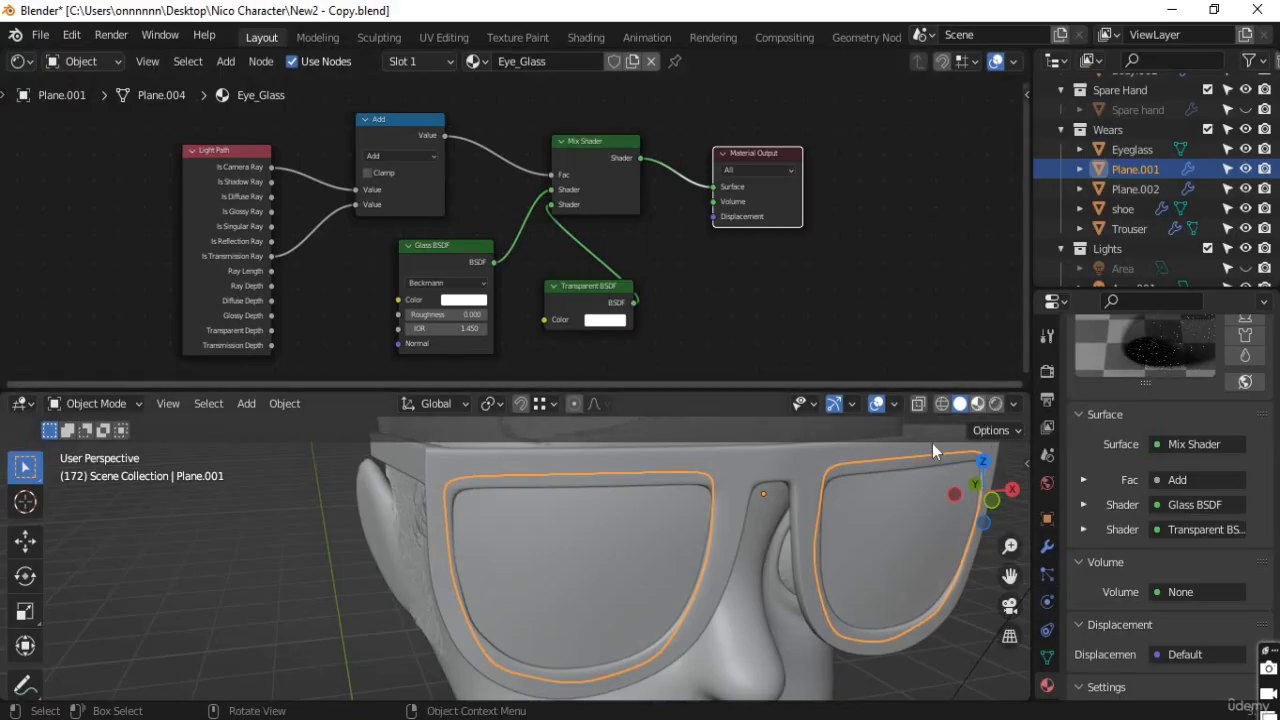
pyautogui.scroll(4, 1170, 503)
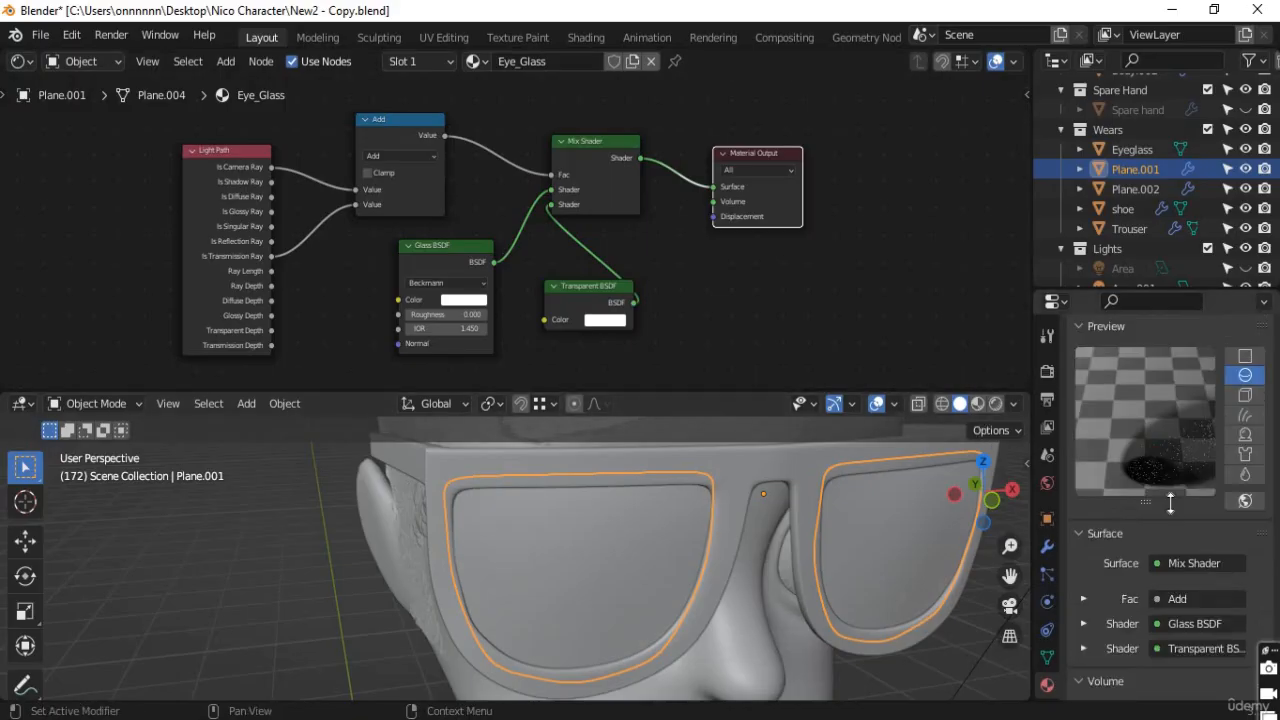
# Display the viewport in Rendered shading around the eyeglass lenses, and enable Clamp on the Add node
pyautogui.scroll(-3, 725, 514)
pyautogui.moveTo(725, 514); pyautogui.dragTo(689, 515, button='middle')
pyautogui.press('z')
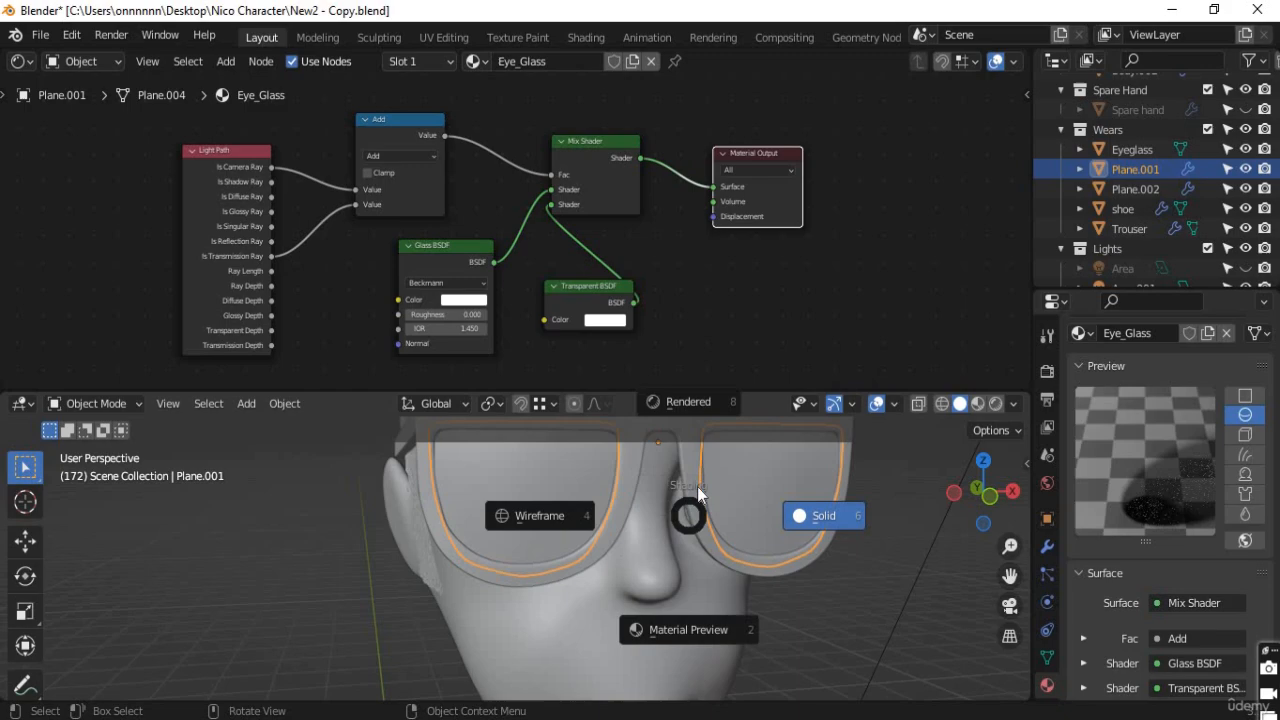
pyautogui.click(707, 410)
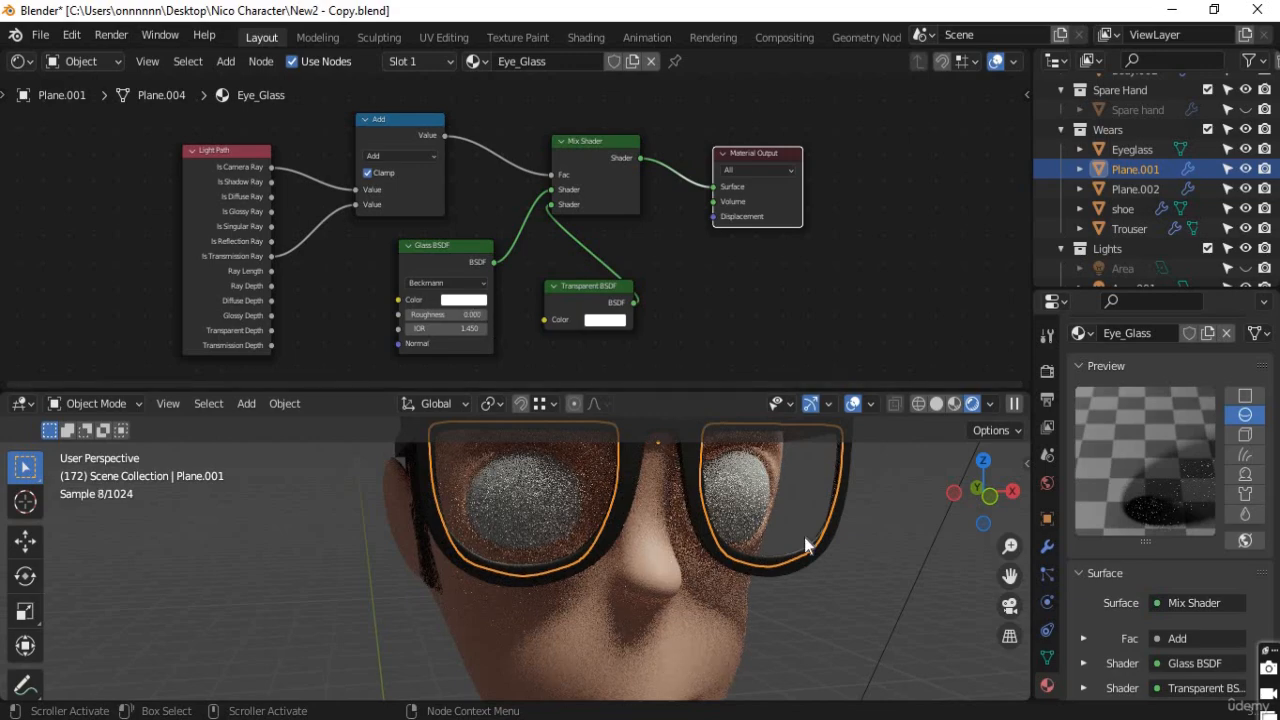
pyautogui.scroll(3, 864, 595)
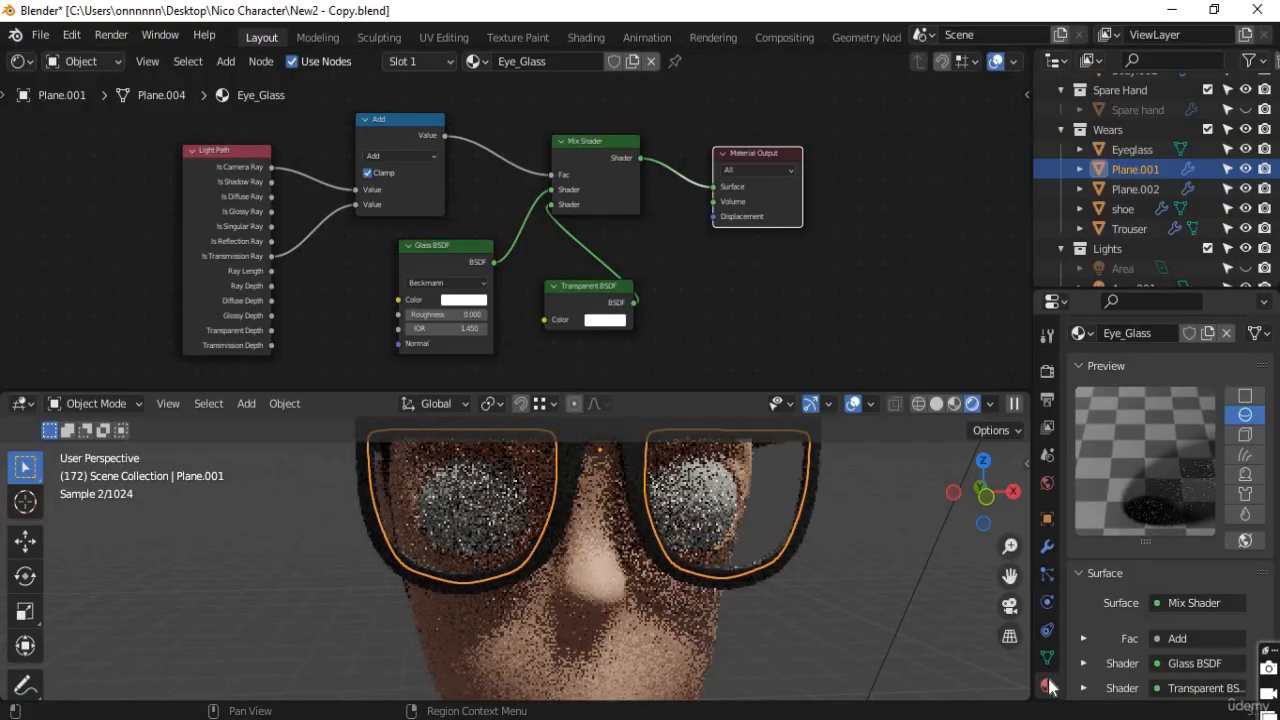
# Add a second material slot to the lens object Plane.001 and create a new material in it
pyautogui.scroll(3, 1158, 499)
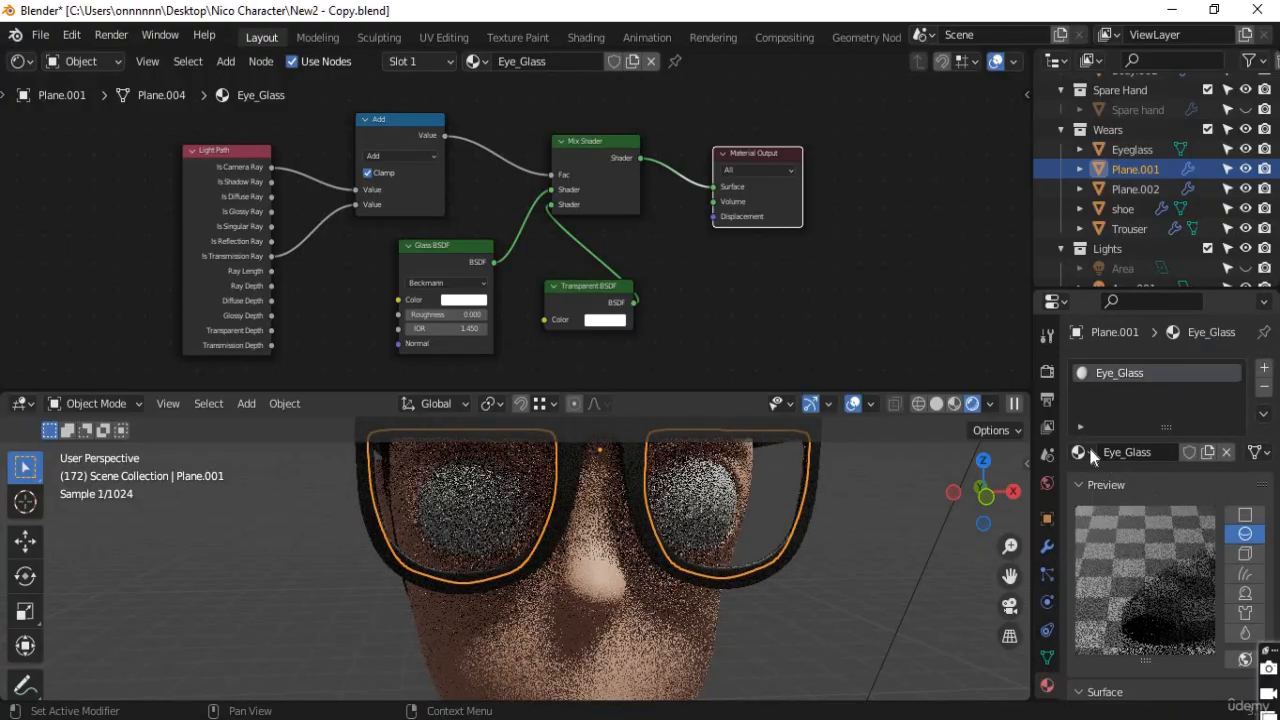
pyautogui.click(1264, 369)
pyautogui.click(1144, 487)
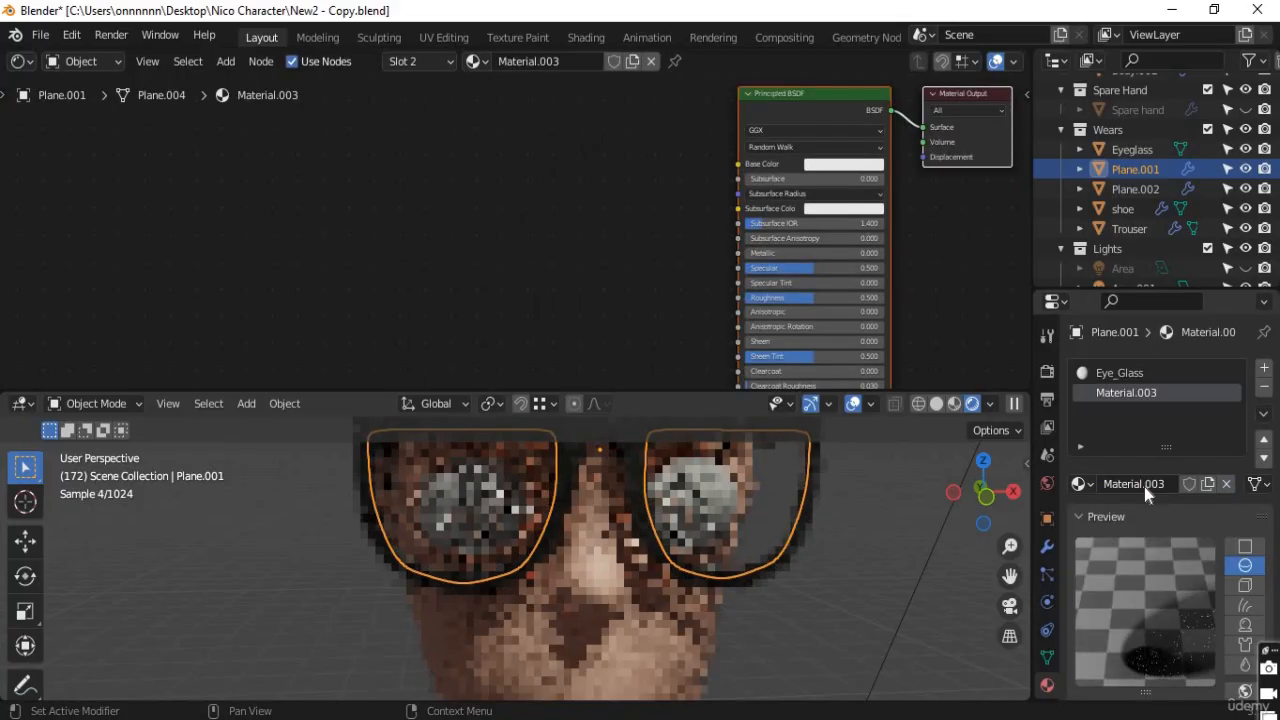
# Set the world background's surface color to an Environment Texture
pyautogui.click(1048, 483)
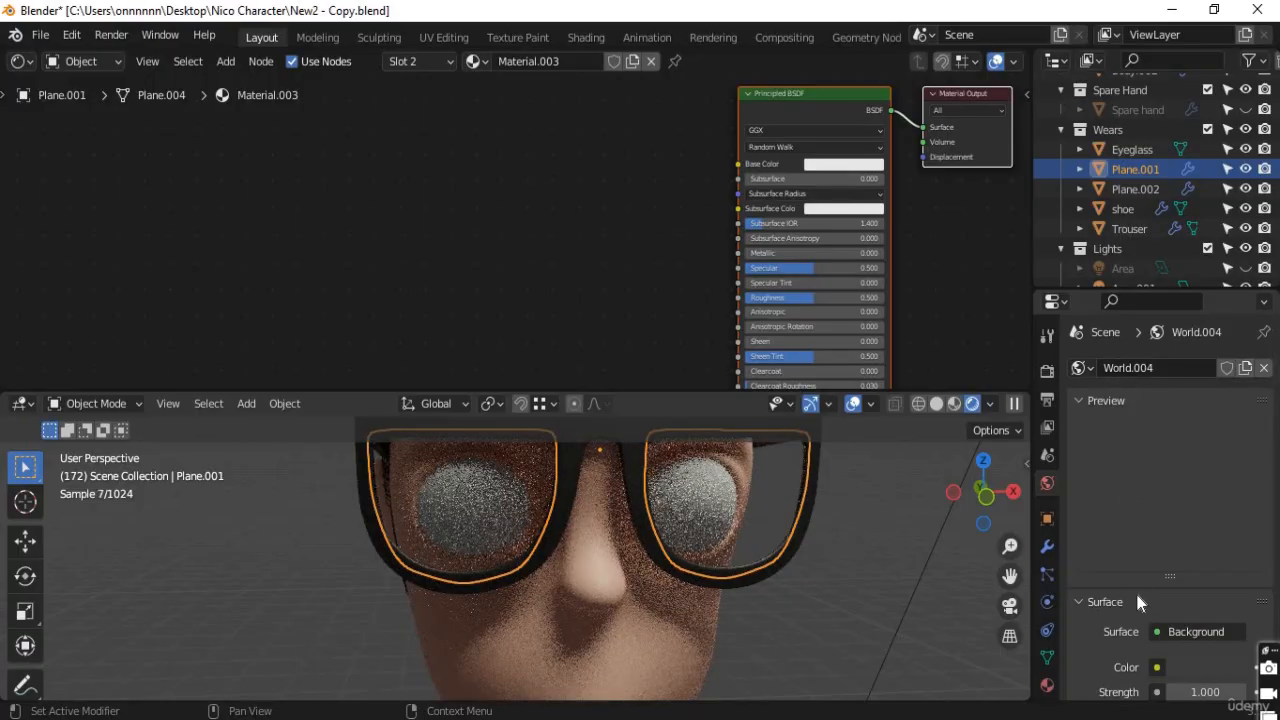
pyautogui.scroll(-4, 1140, 595)
pyautogui.click(1157, 522)
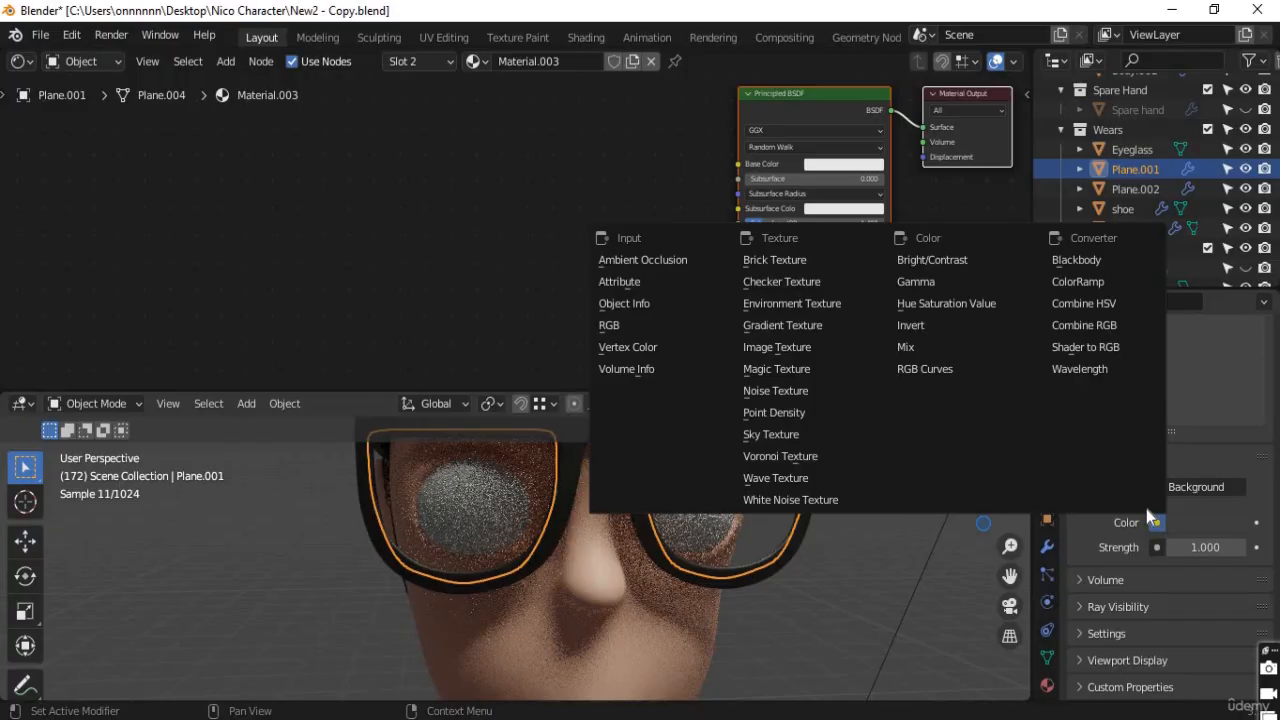
pyautogui.click(797, 304)
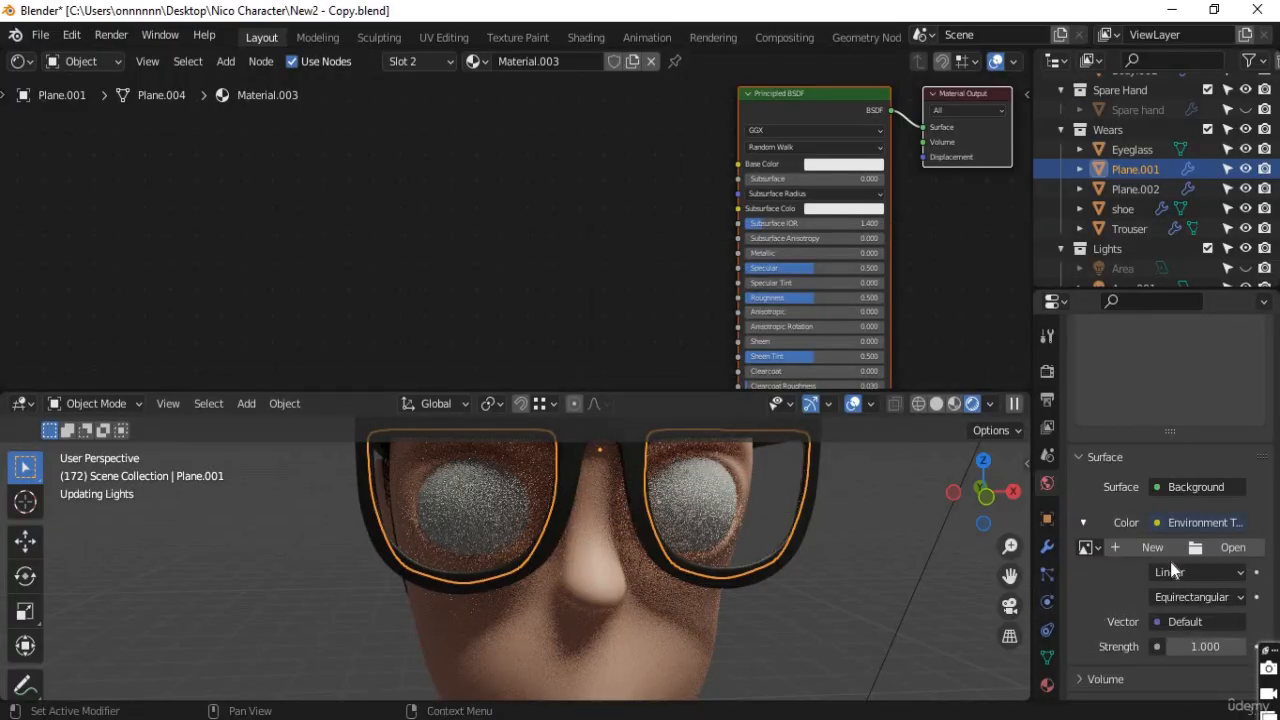
# Browse the Desktop, Documents and Pictures folders for an environment image, and close the file selection without loading one
pyautogui.click(1230, 547)
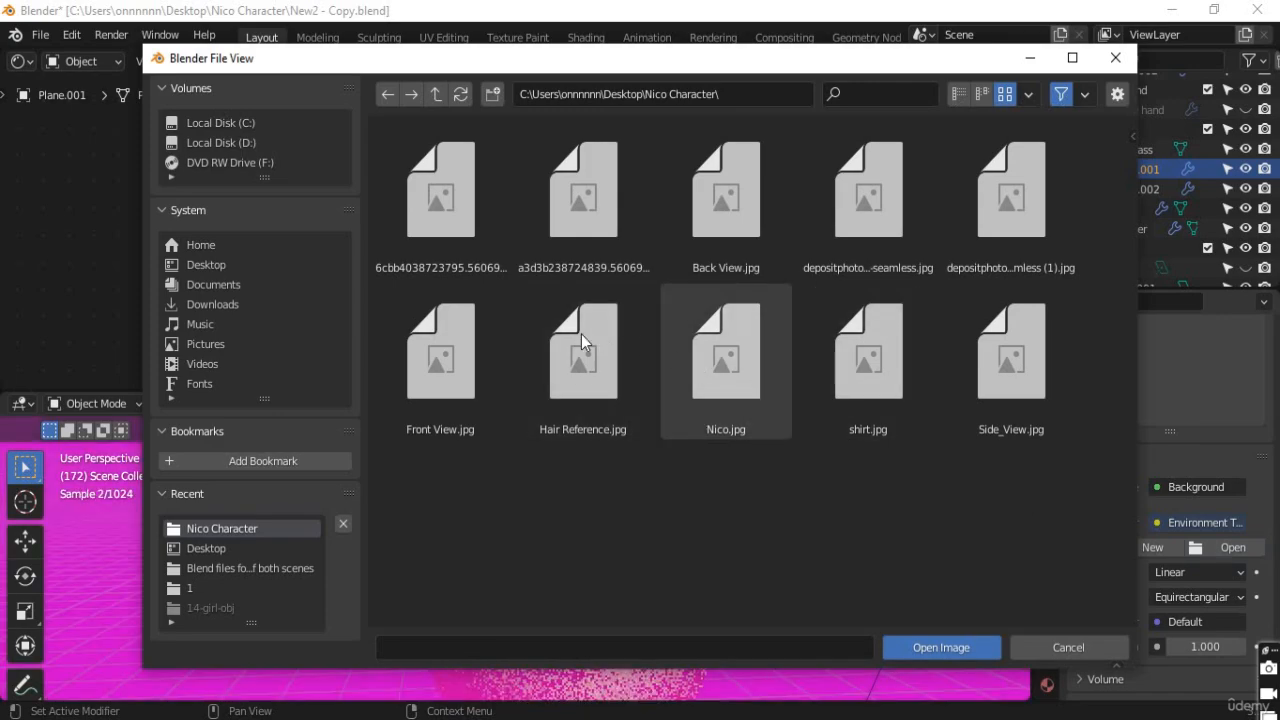
pyautogui.click(222, 265)
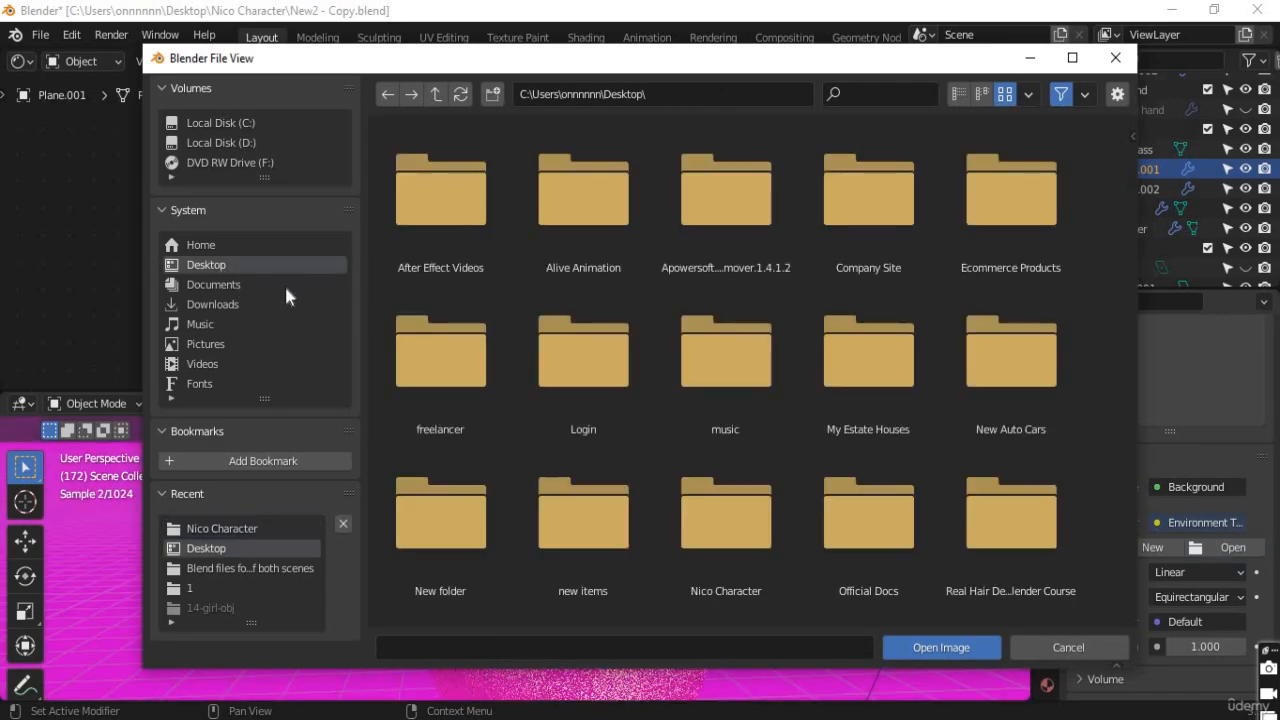
pyautogui.scroll(-5, 857, 427)
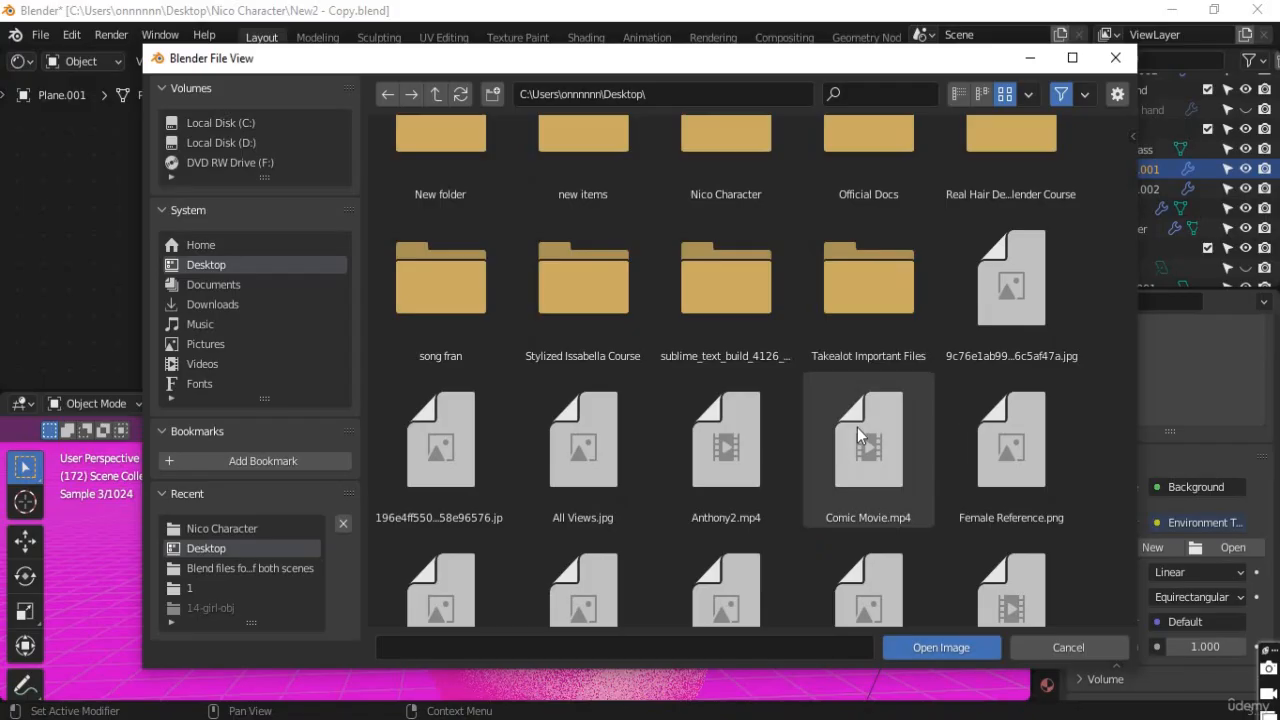
pyautogui.scroll(-3, 857, 427)
pyautogui.scroll(3, 712, 355)
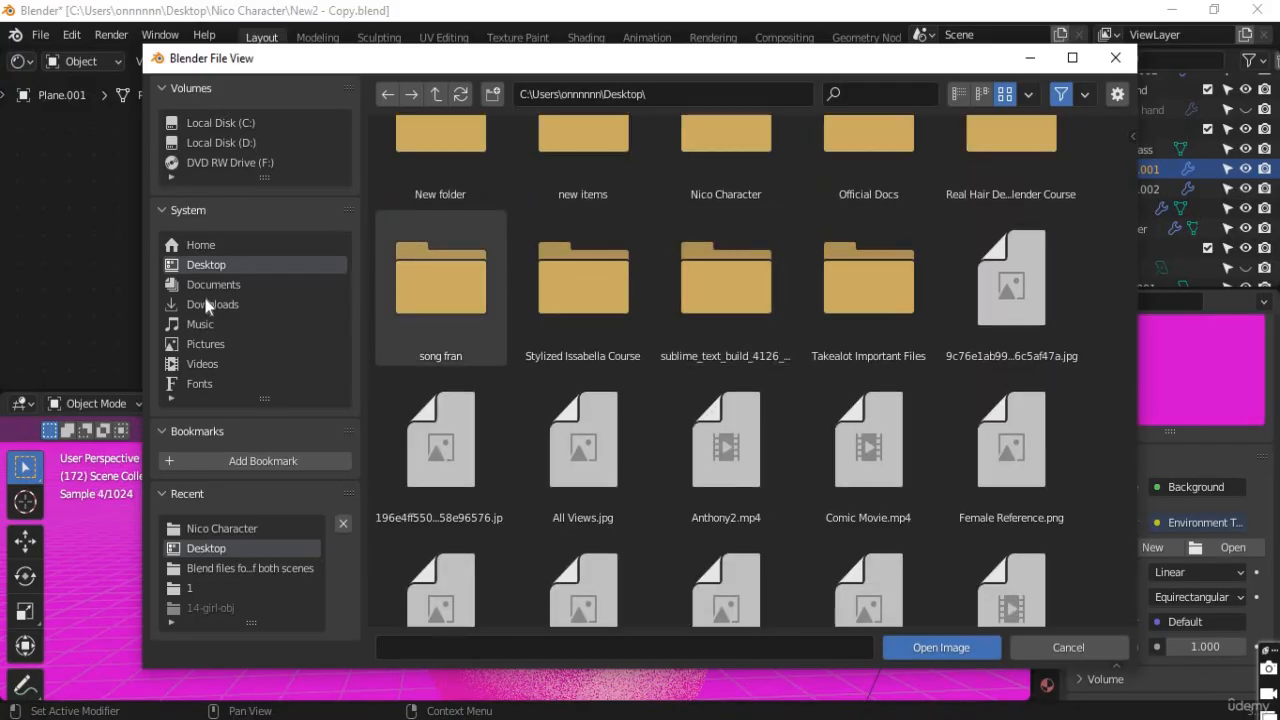
pyautogui.click(210, 286)
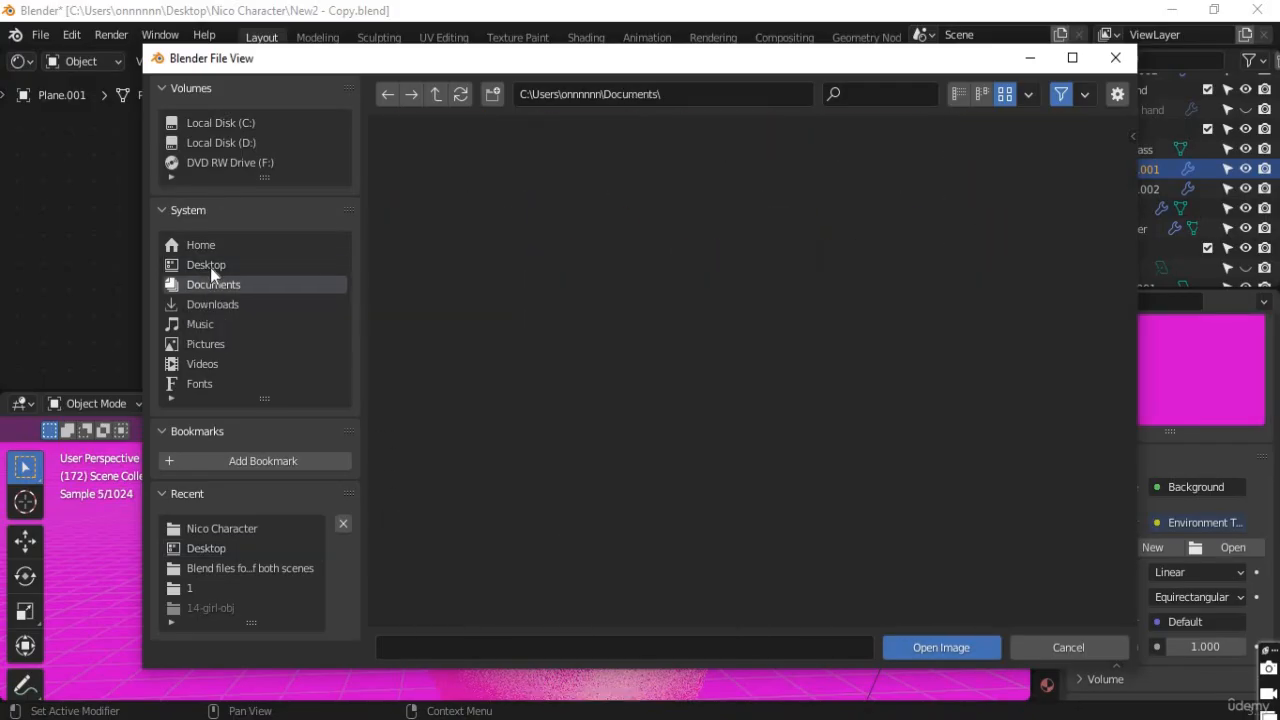
pyautogui.click(210, 265)
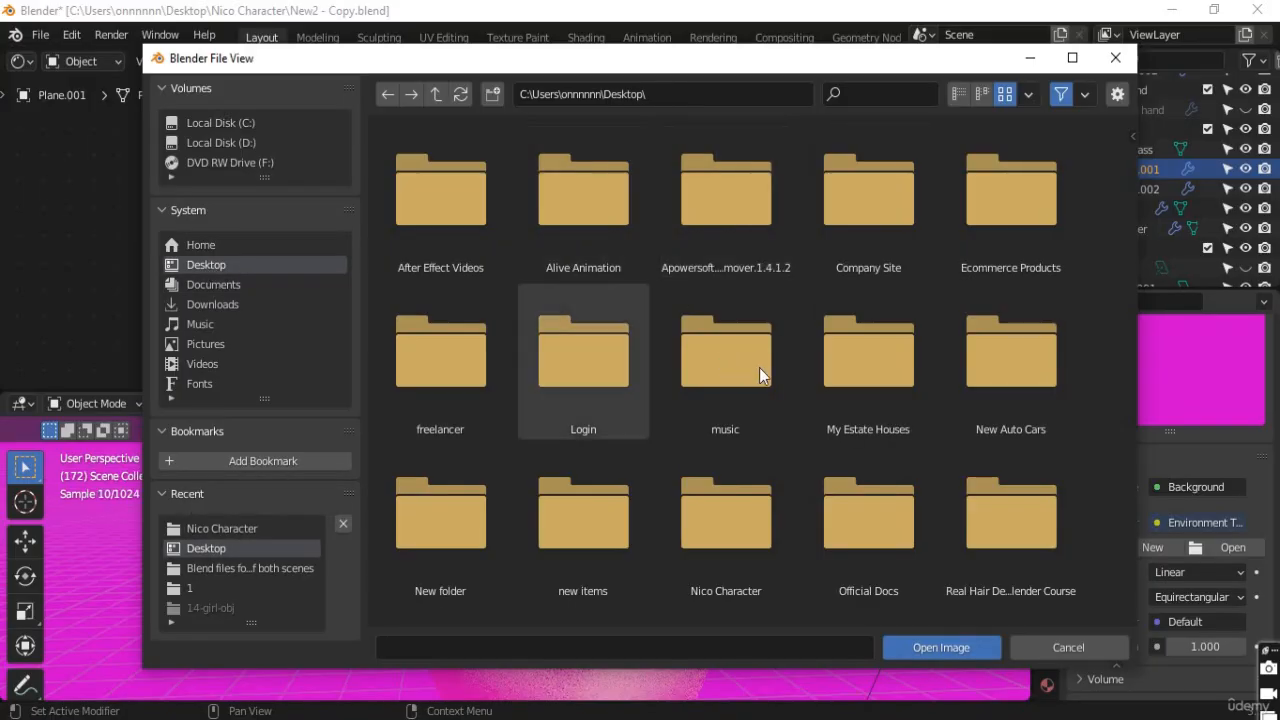
pyautogui.scroll(-2, 975, 363)
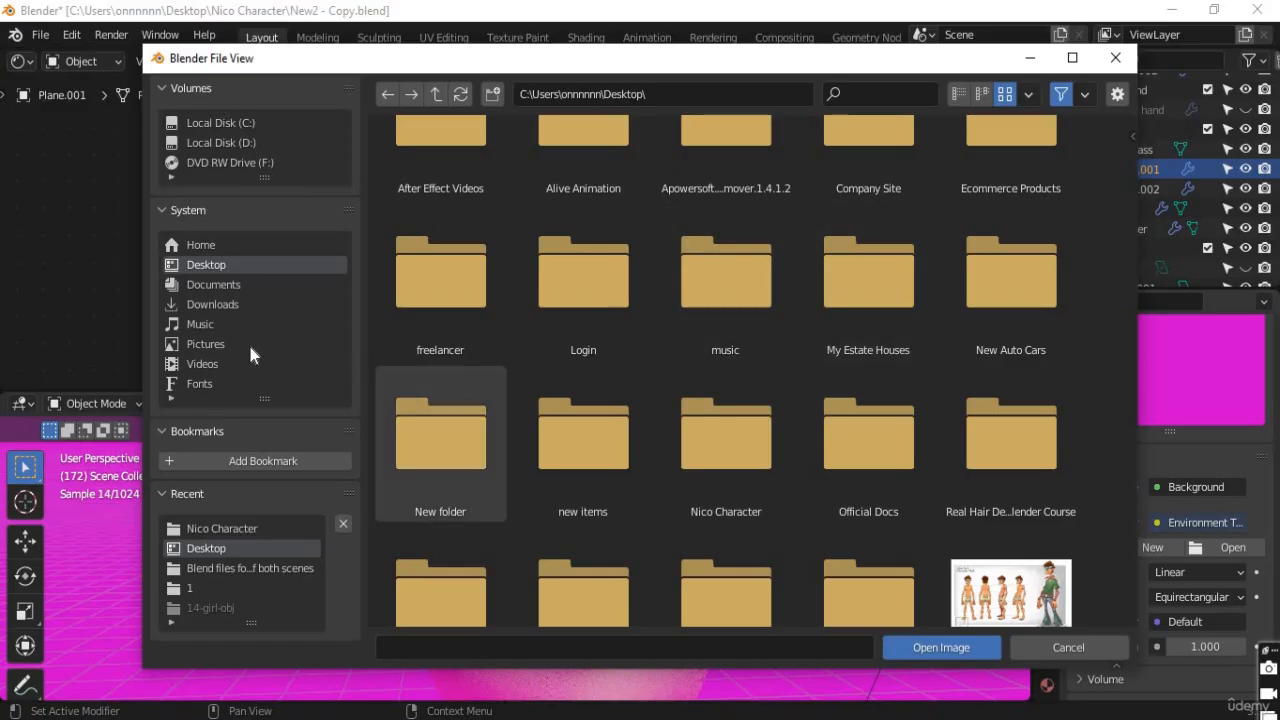
pyautogui.click(208, 346)
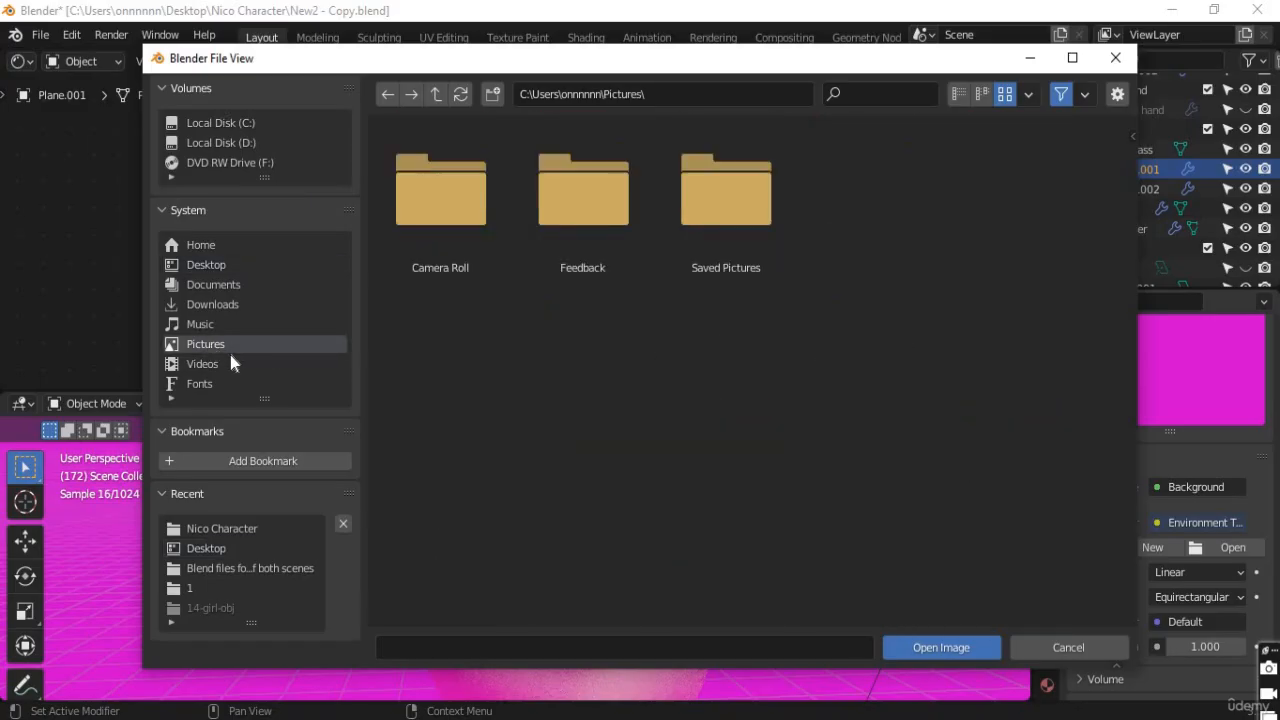
pyautogui.click(1116, 58)
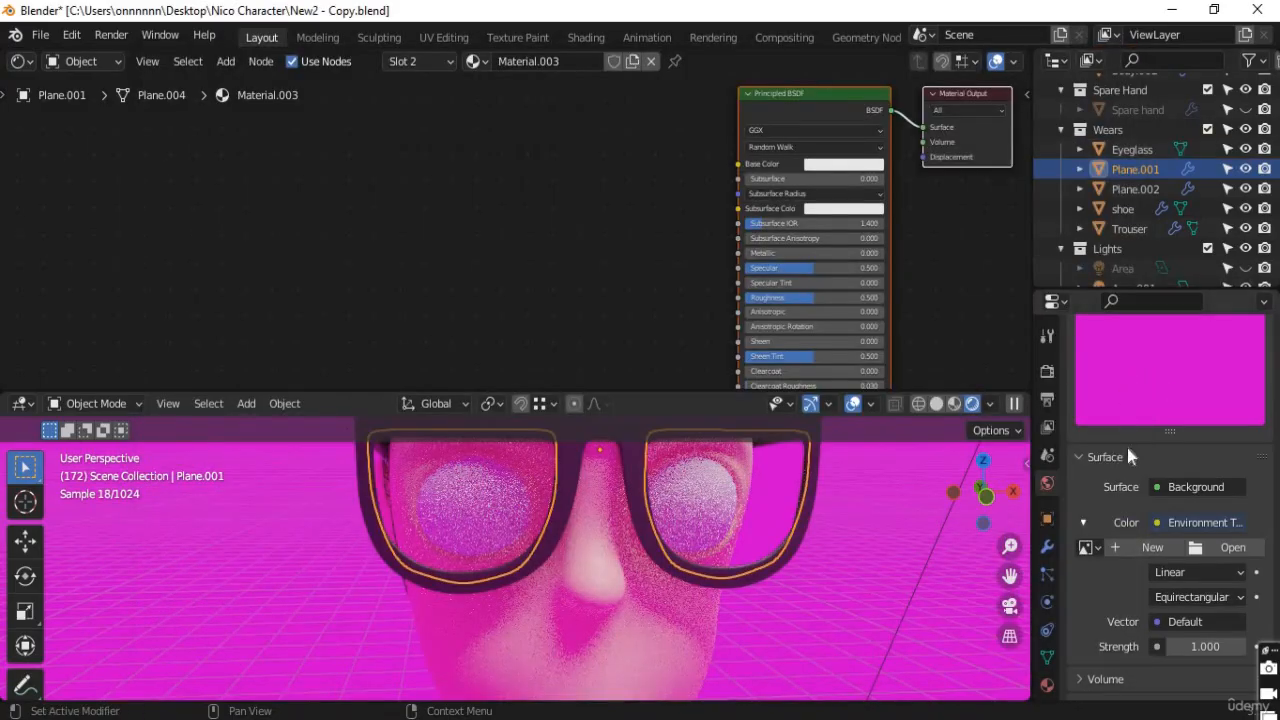
# Unlink the World.004 world from the scene and inspect the lenses from the side of the head
pyautogui.scroll(4, 1191, 439)
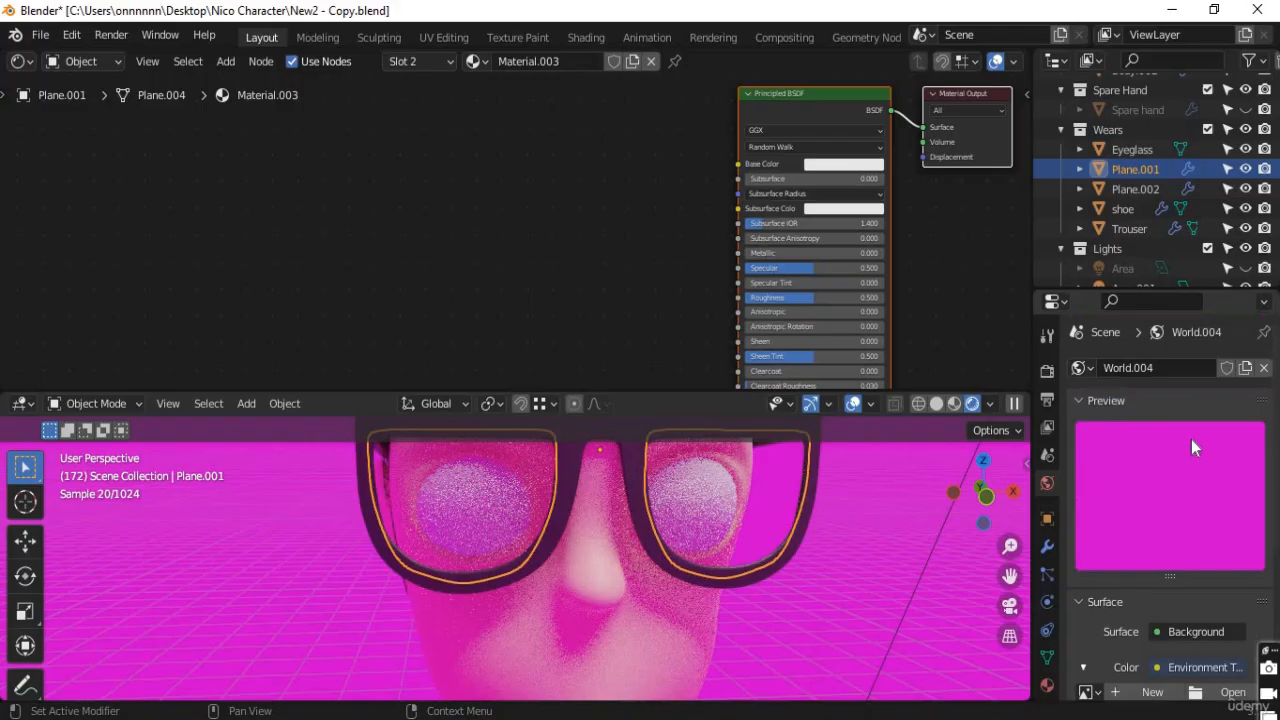
pyautogui.click(1262, 368)
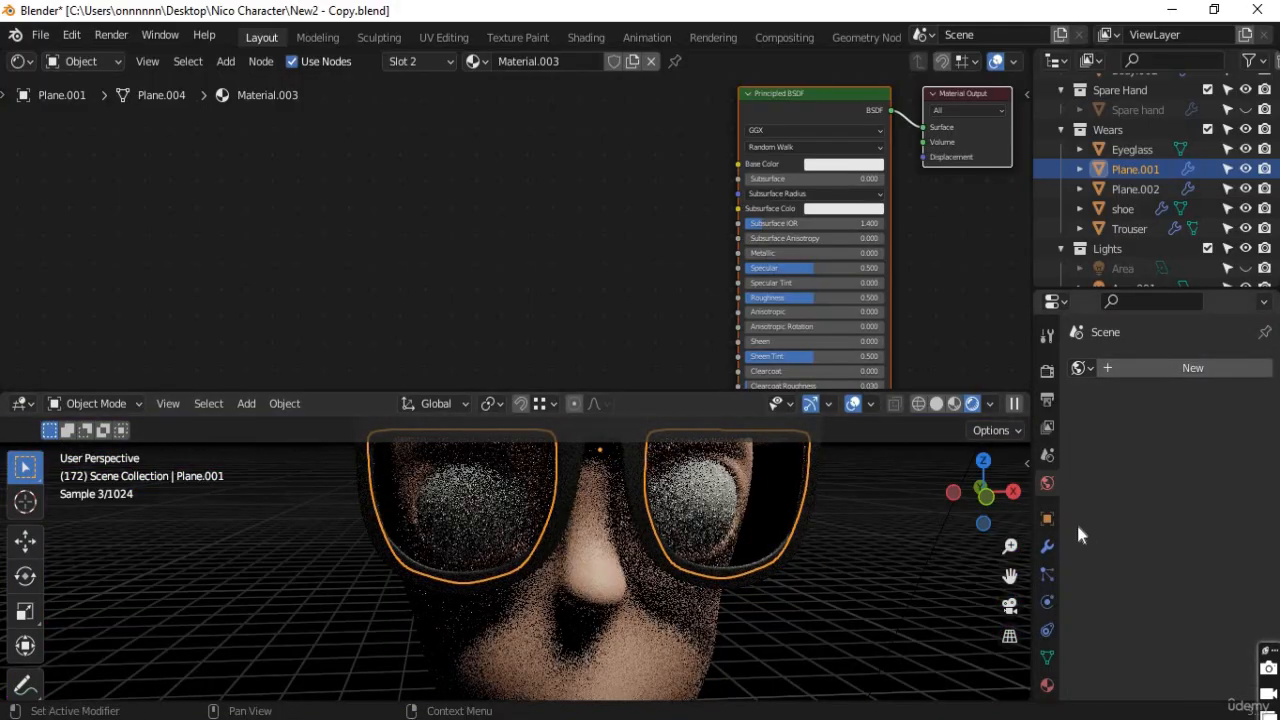
pyautogui.moveTo(868, 553); pyautogui.dragTo(767, 563, button='middle')
pyautogui.scroll(-1, 619, 265)
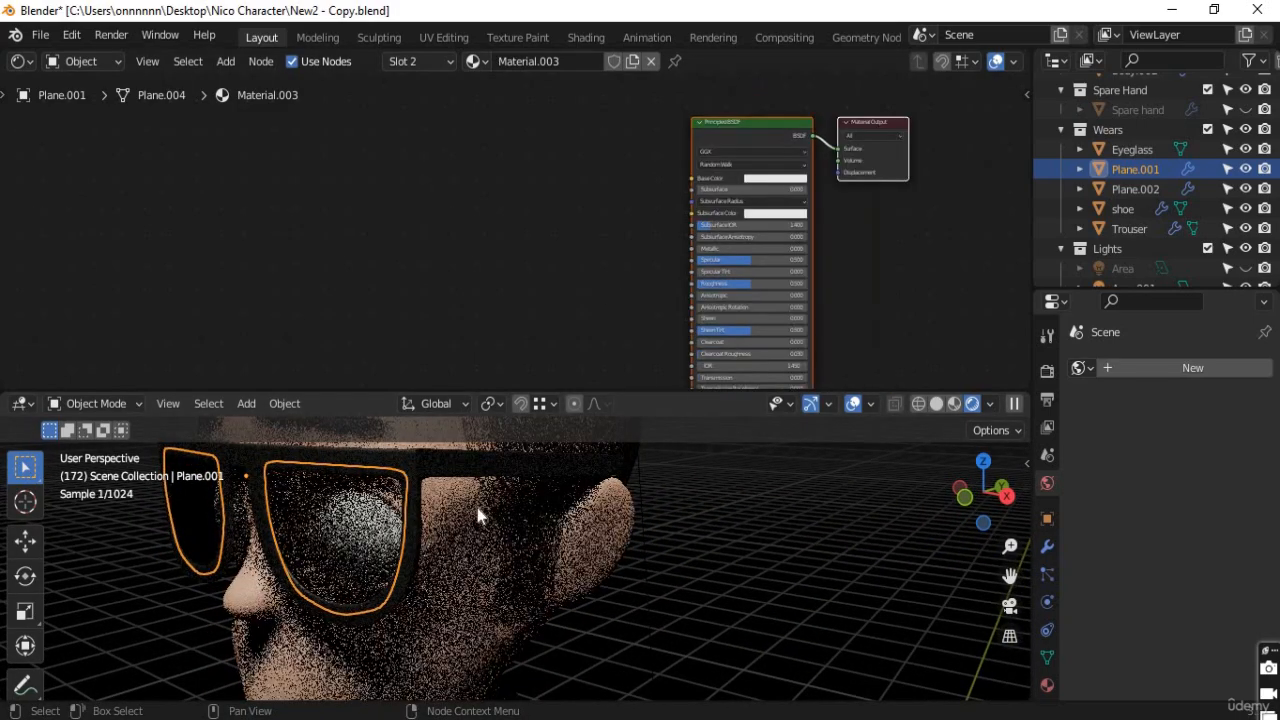
pyautogui.scroll(-1, 540, 323)
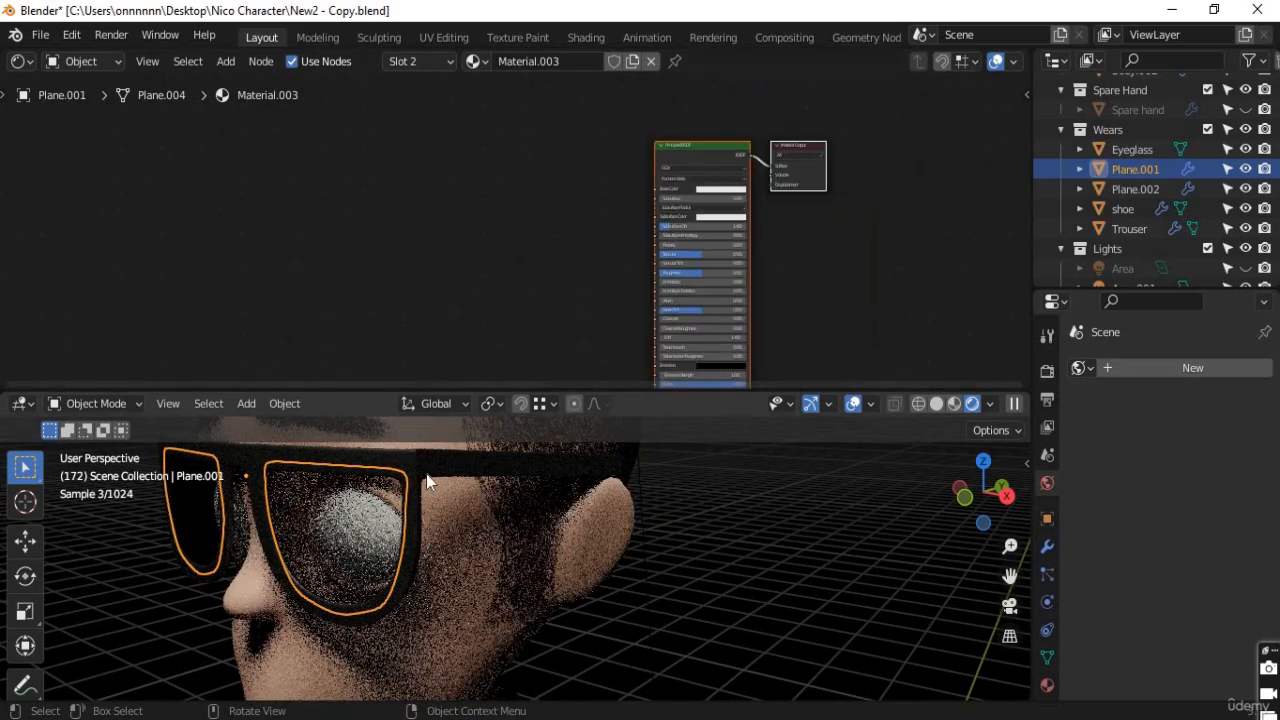
# Assign the Eye_Glass material to all of the lens geometry of Plane.001 in Edit Mode, and return to Object Mode
pyautogui.click(1047, 685)
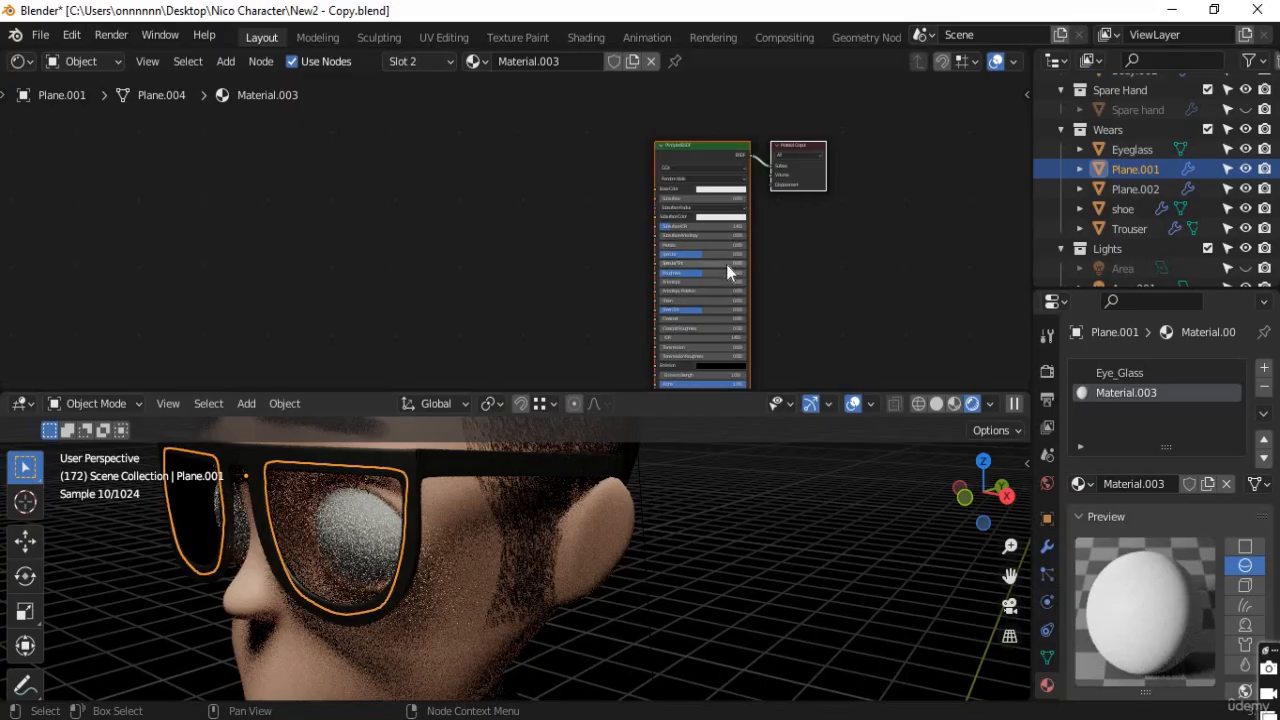
pyautogui.scroll(-2, 724, 284)
pyautogui.scroll(1, 725, 293)
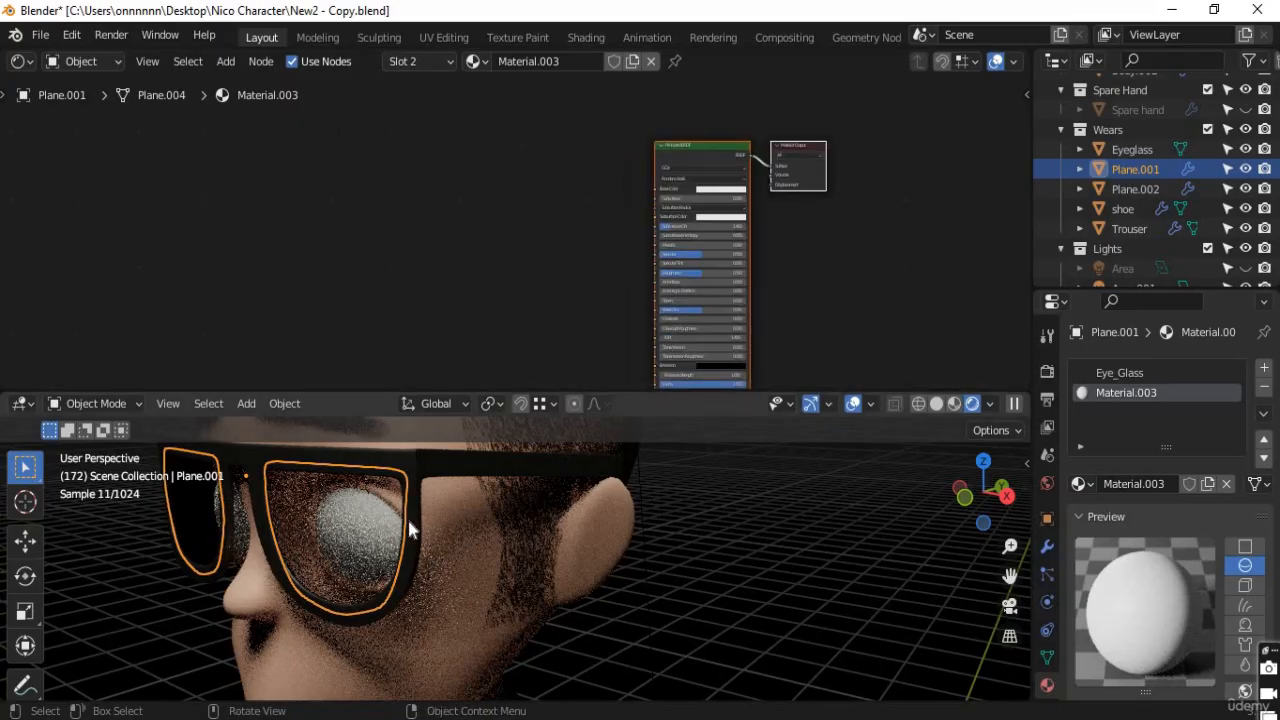
pyautogui.scroll(-5, 1143, 571)
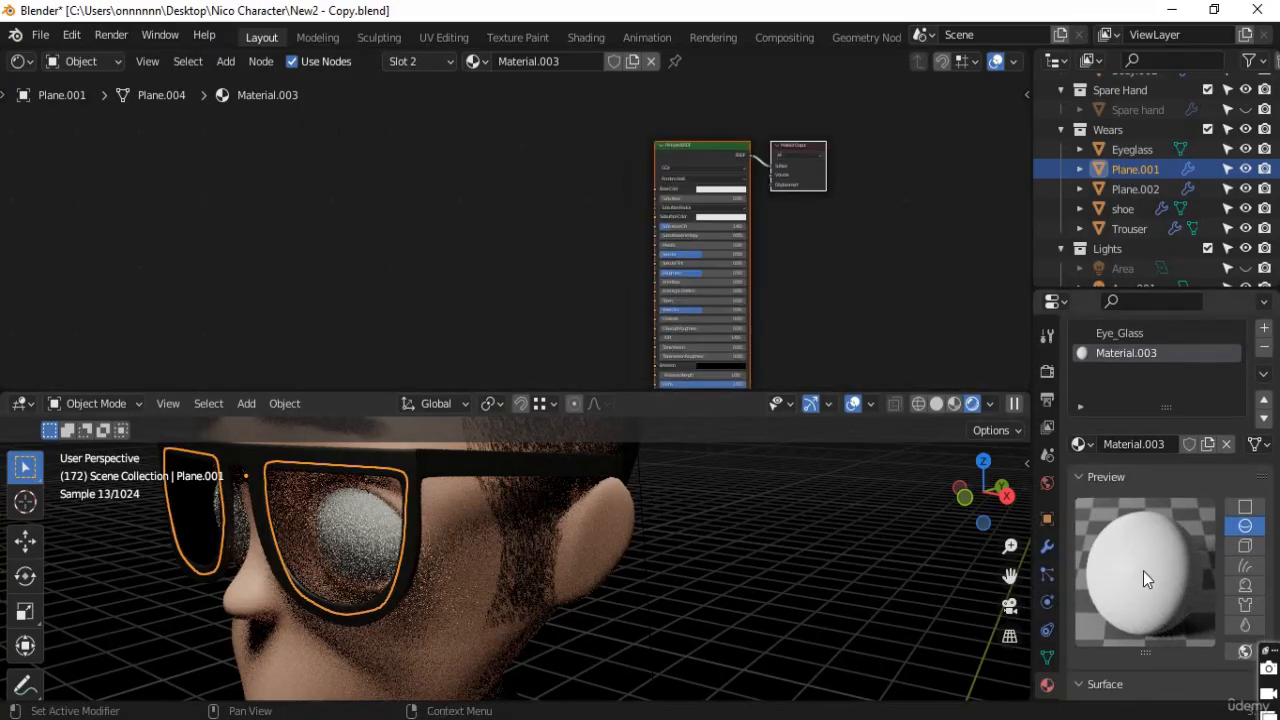
pyautogui.scroll(-3, 1143, 571)
pyautogui.scroll(8, 1143, 571)
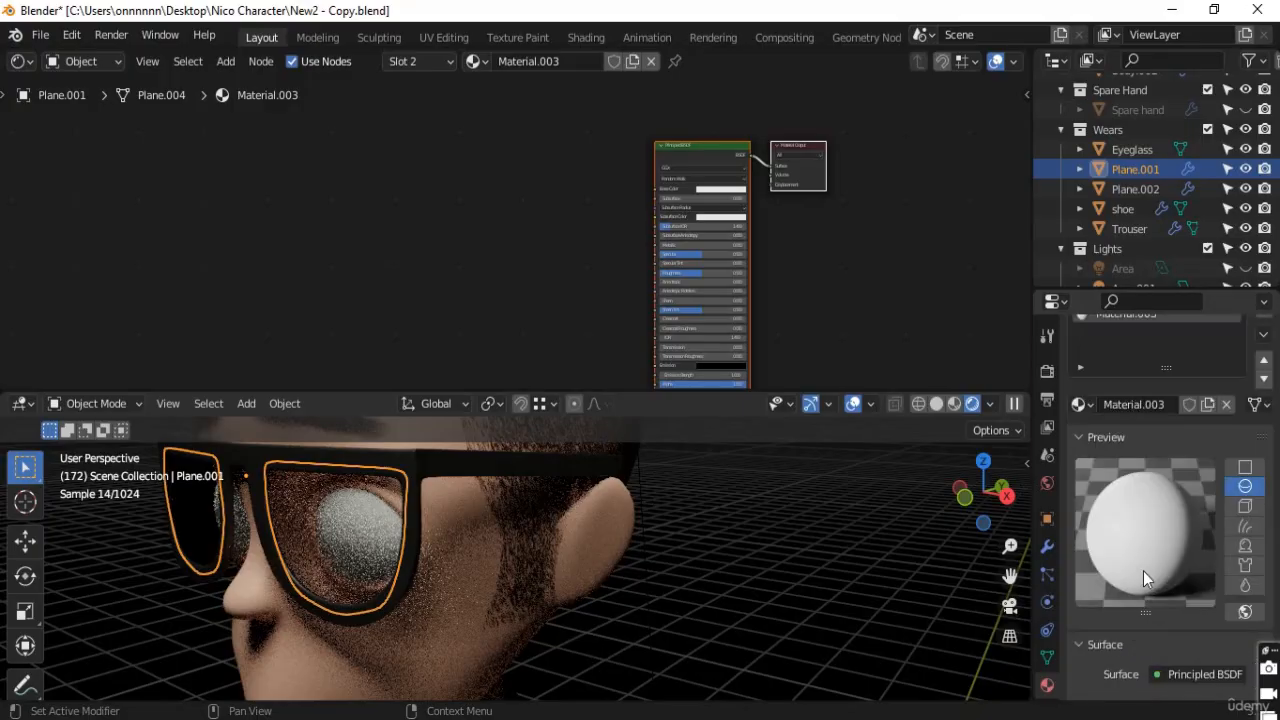
pyautogui.click(1130, 372)
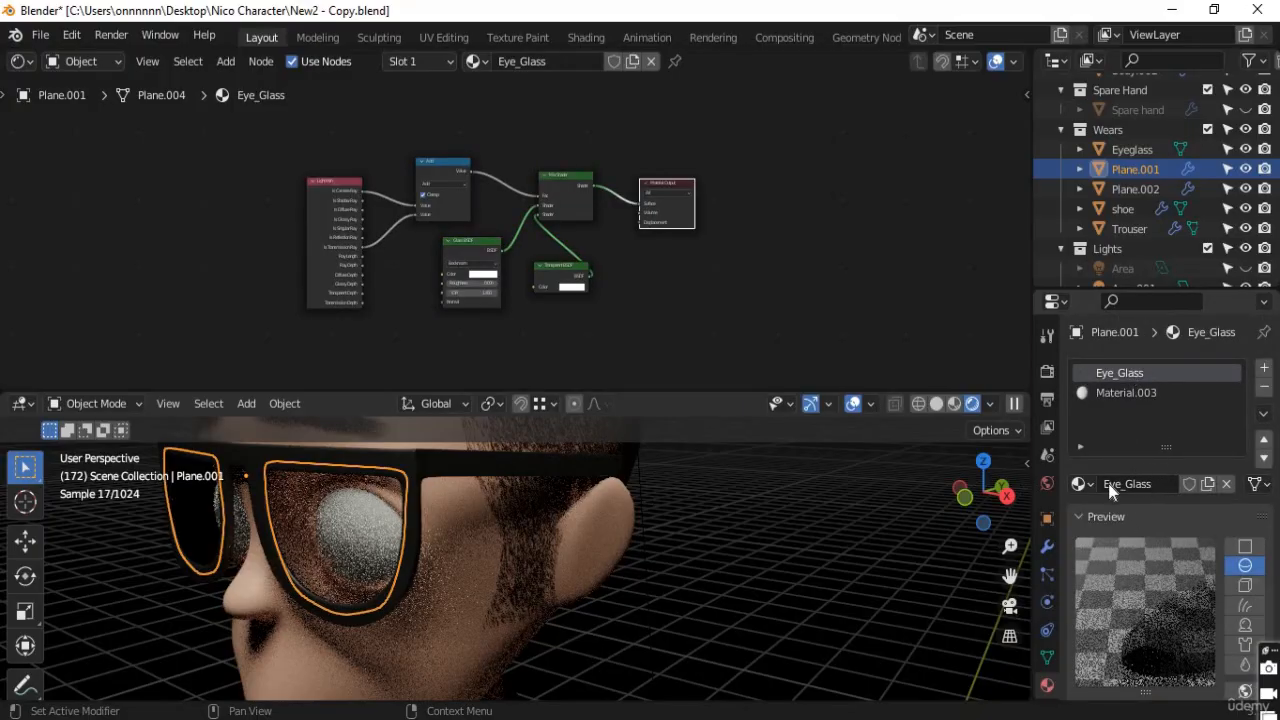
pyautogui.press('Tab')
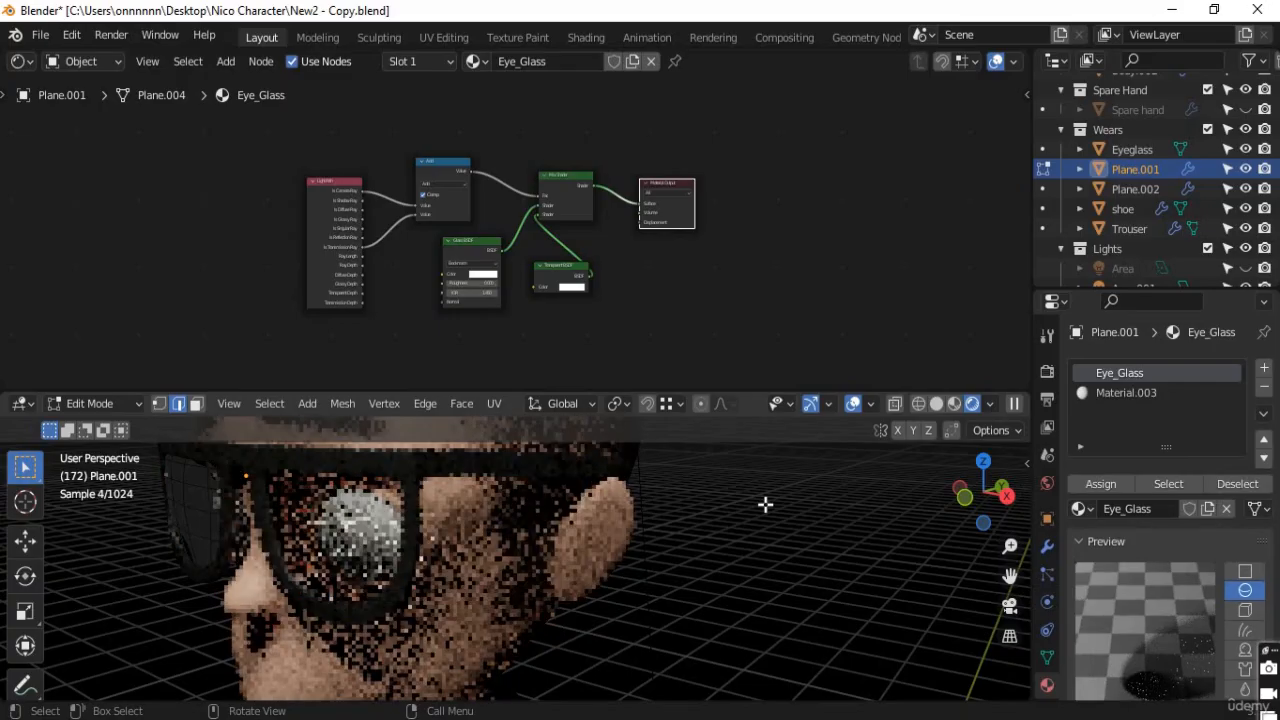
pyautogui.press('a')
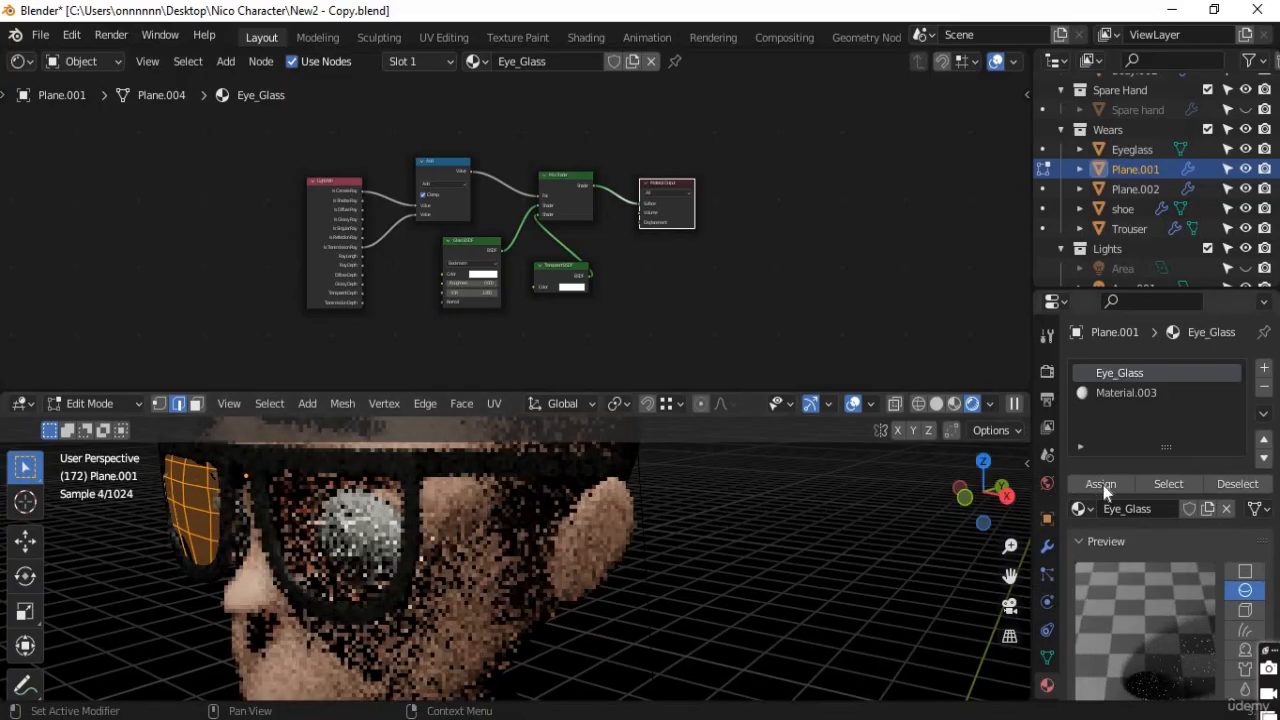
pyautogui.click(1101, 484)
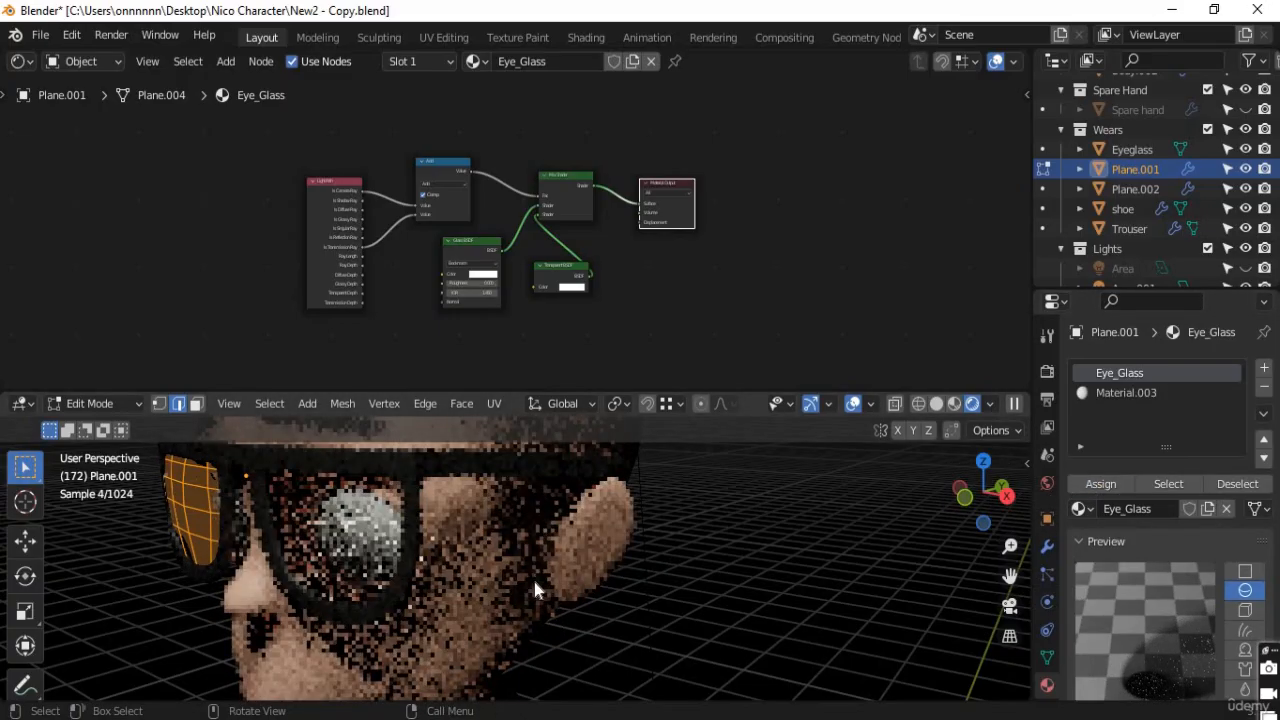
pyautogui.press('Tab')
# Examine the lenses from the front and review the Eye_Glass material's surface, volume, displacement and other settings
pyautogui.moveTo(445, 607); pyautogui.dragTo(522, 609, button='middle')
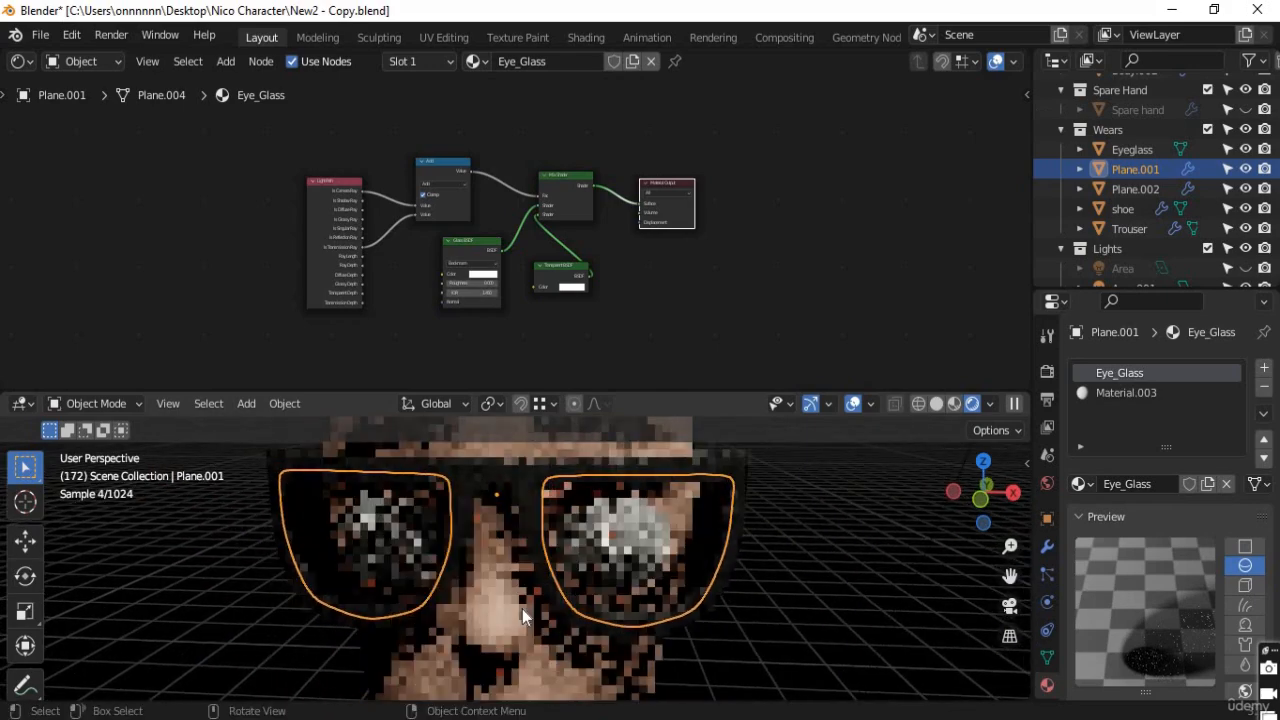
pyautogui.scroll(-4, 1193, 599)
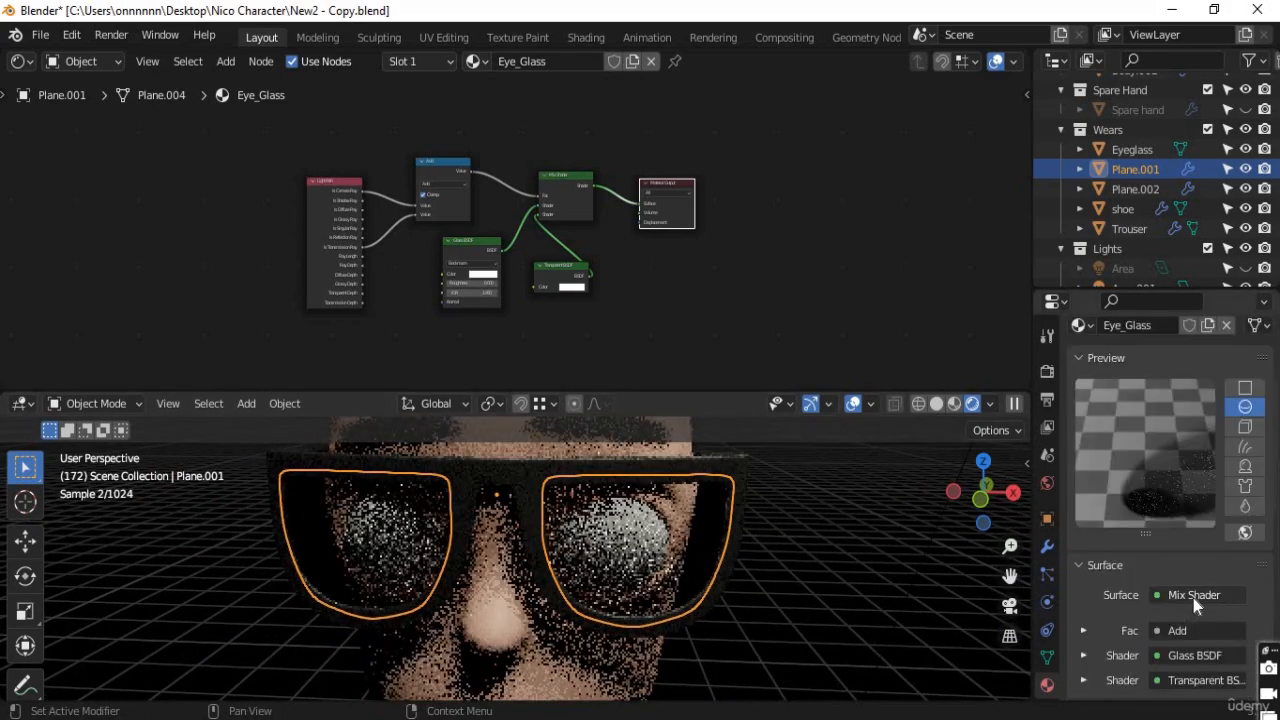
pyautogui.scroll(-10, 1193, 600)
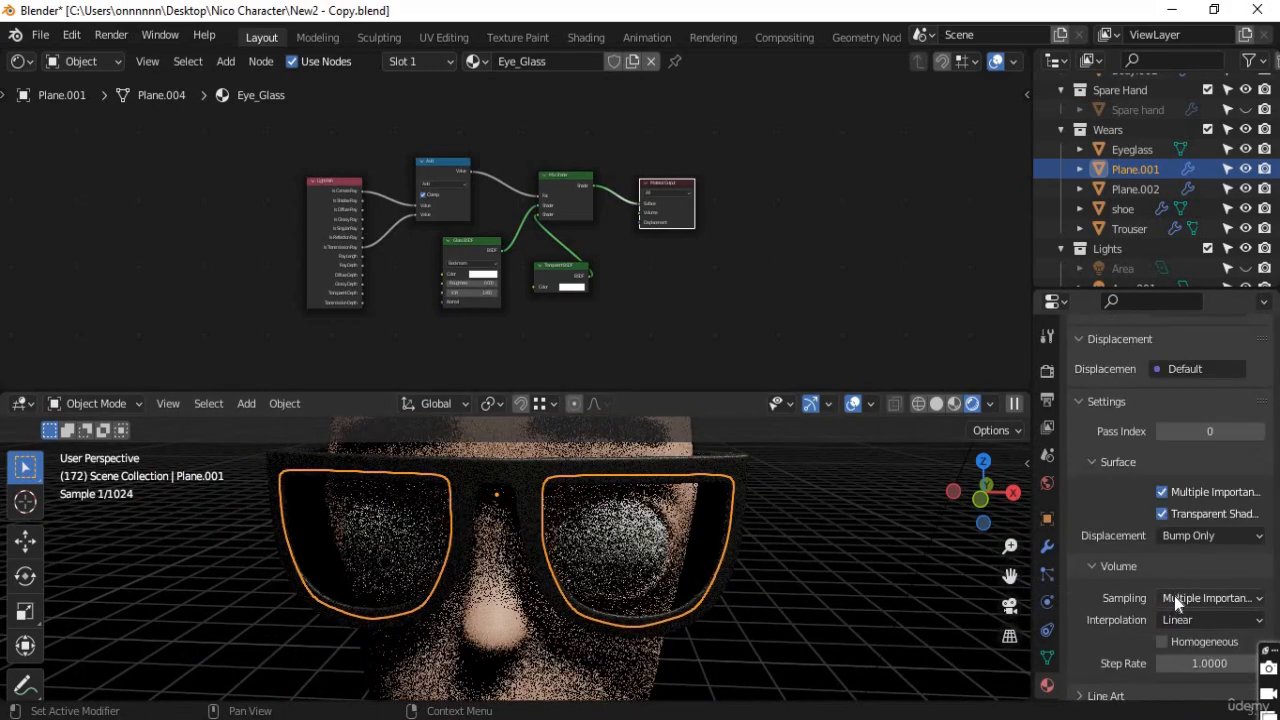
pyautogui.scroll(7, 1157, 581)
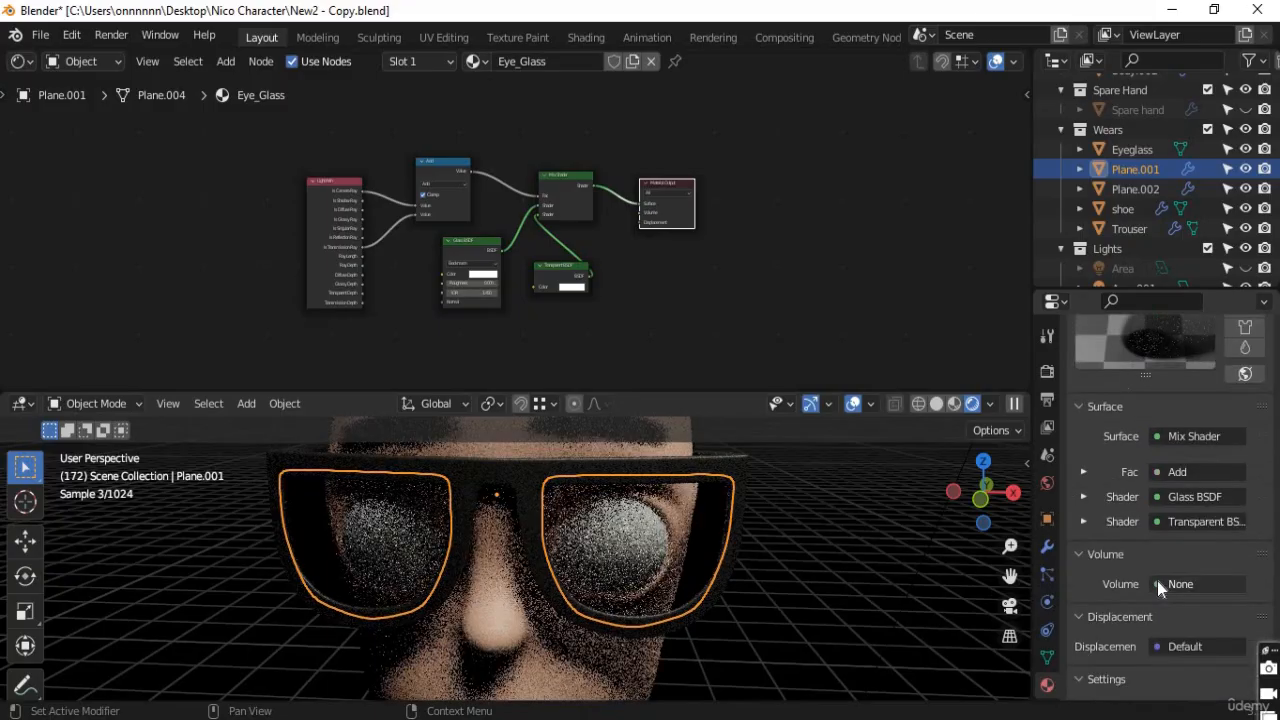
pyautogui.scroll(-8, 1157, 581)
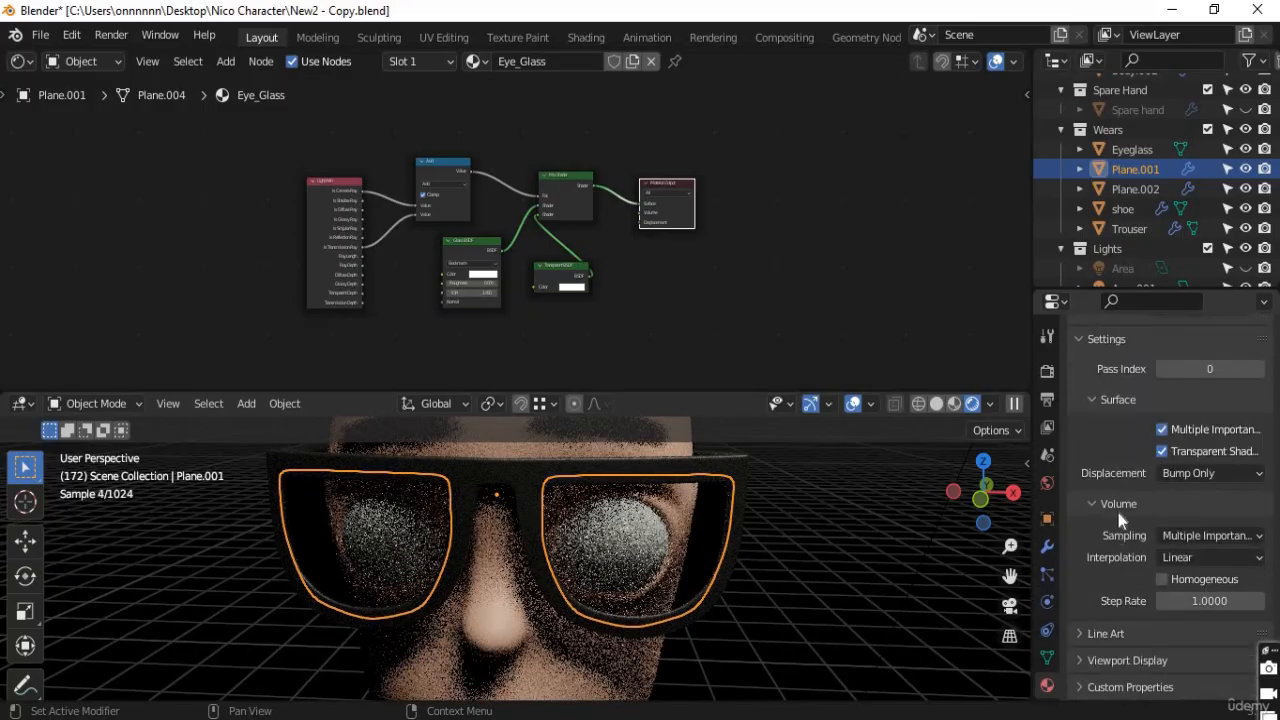
pyautogui.scroll(2, 1120, 520)
pyautogui.scroll(7, 1130, 531)
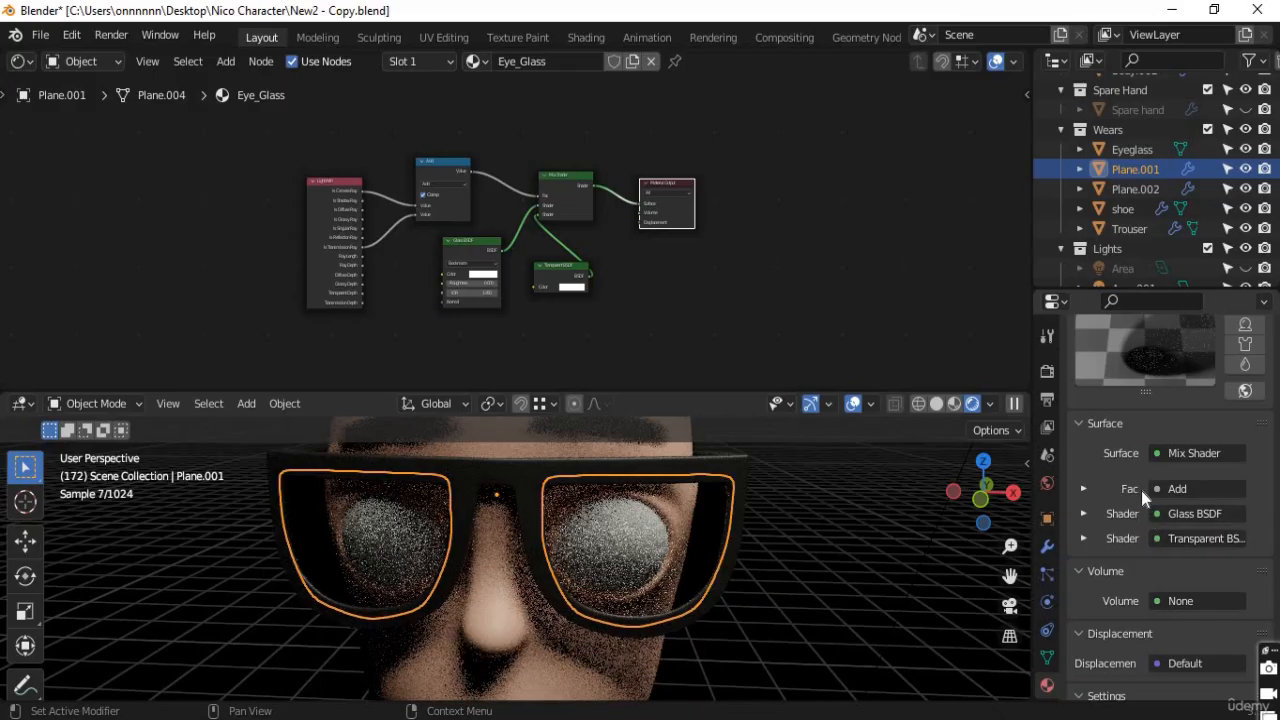
# Try a saturated pink color on the Glass BSDF node of the Eye_Glass material and return it to near-white
pyautogui.scroll(3, 1161, 532)
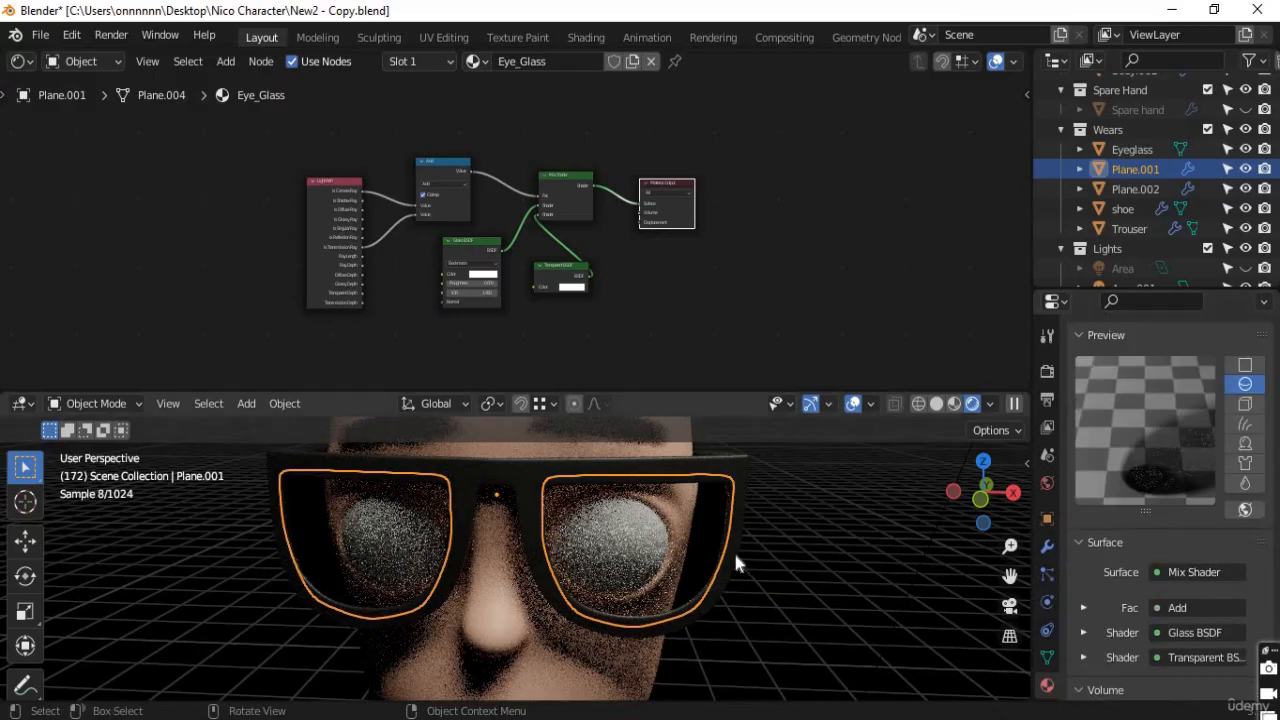
pyautogui.scroll(4, 623, 214)
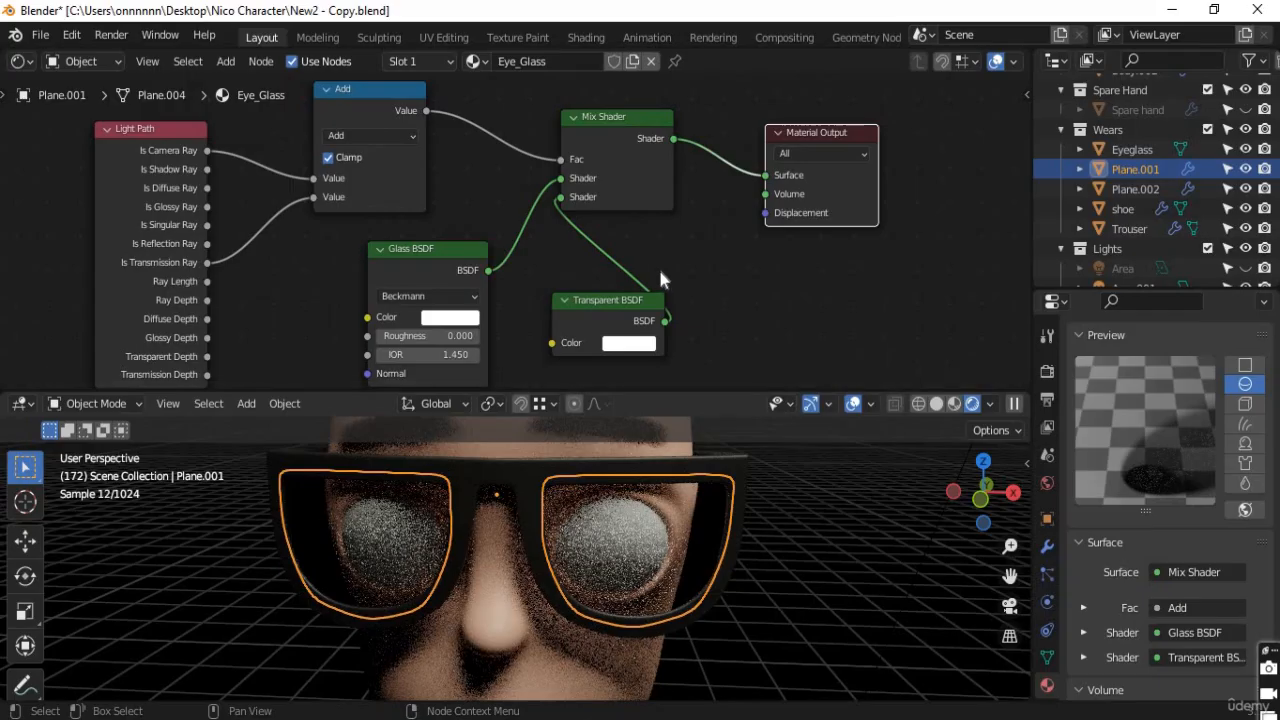
pyautogui.click(443, 322)
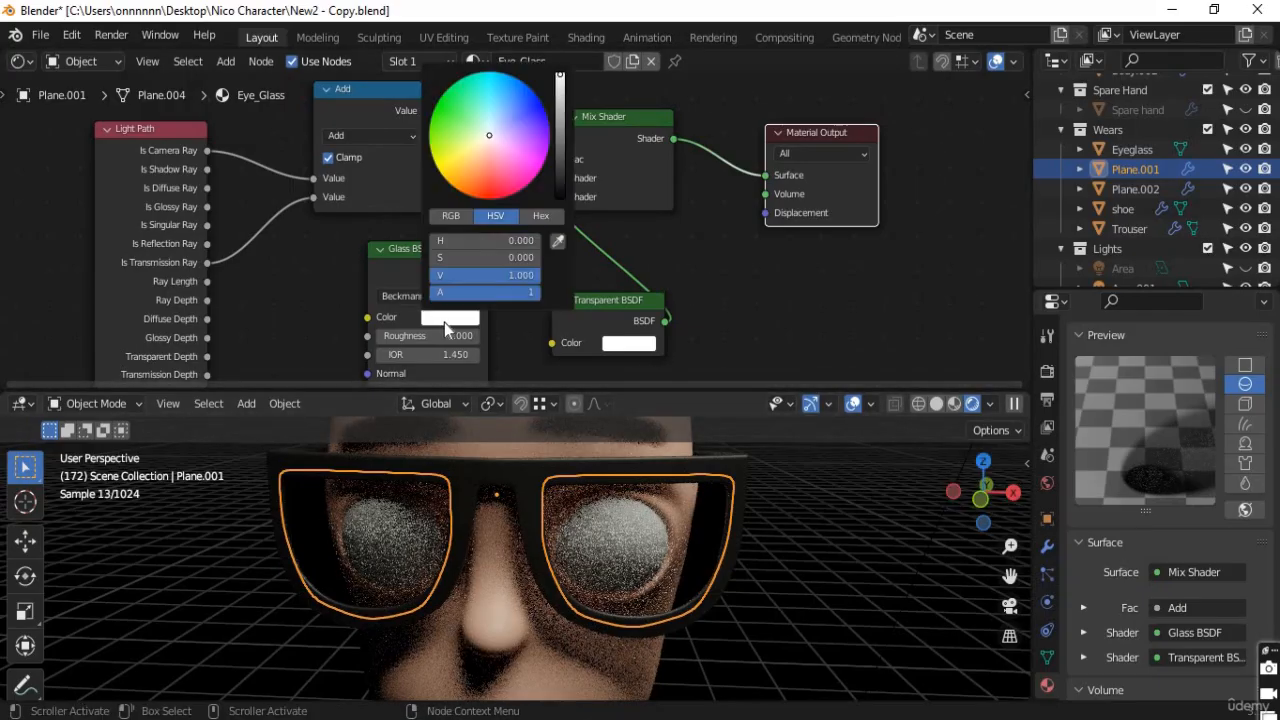
pyautogui.click(504, 174)
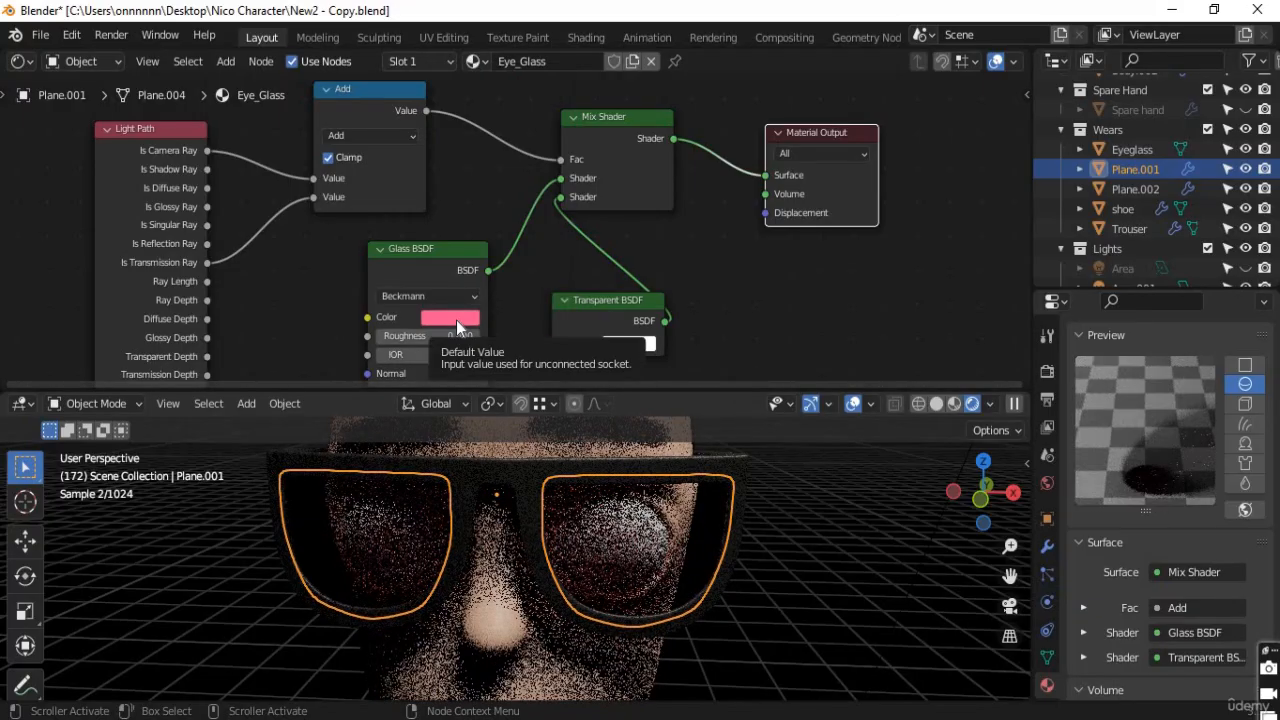
pyautogui.click(456, 320)
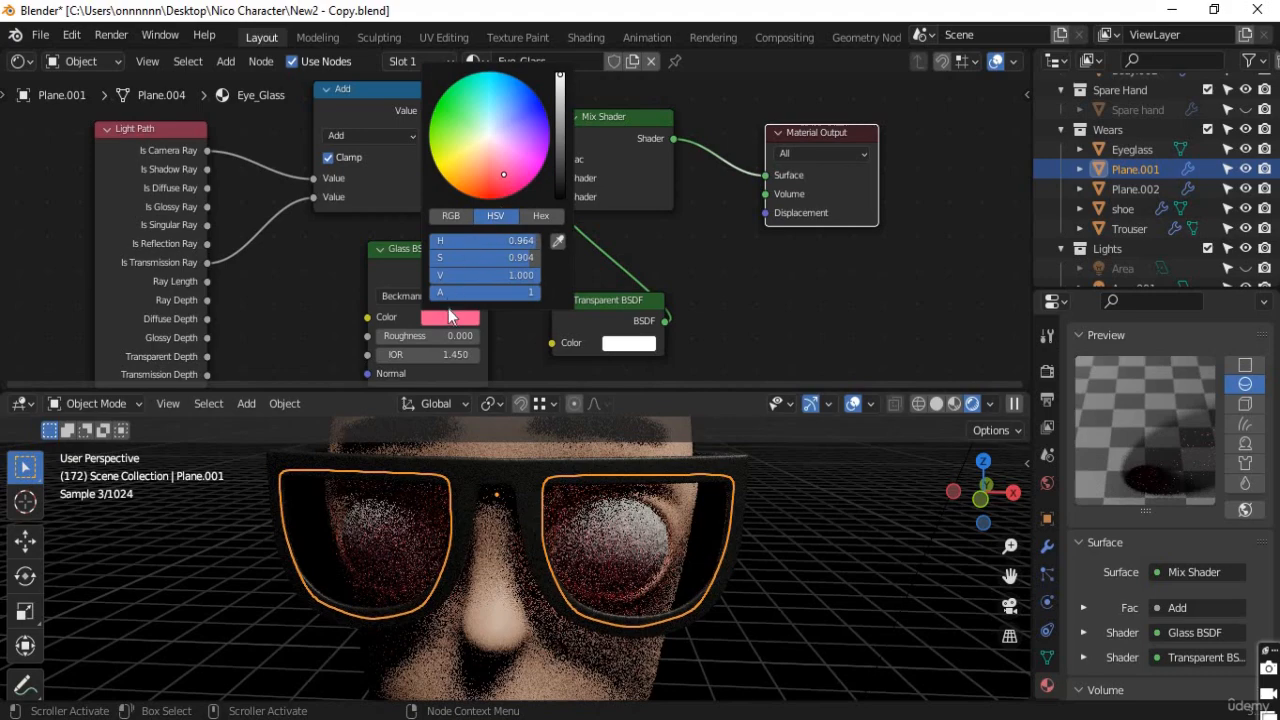
pyautogui.moveTo(504, 174); pyautogui.dragTo(488, 133)
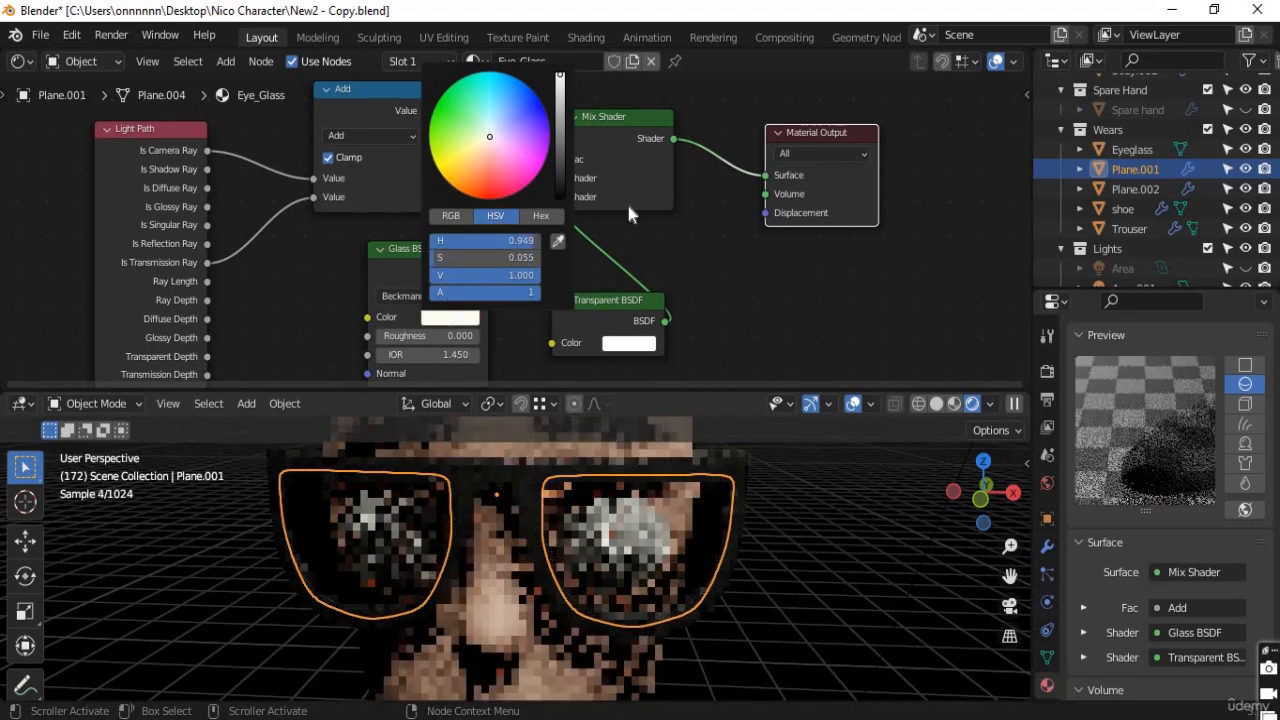